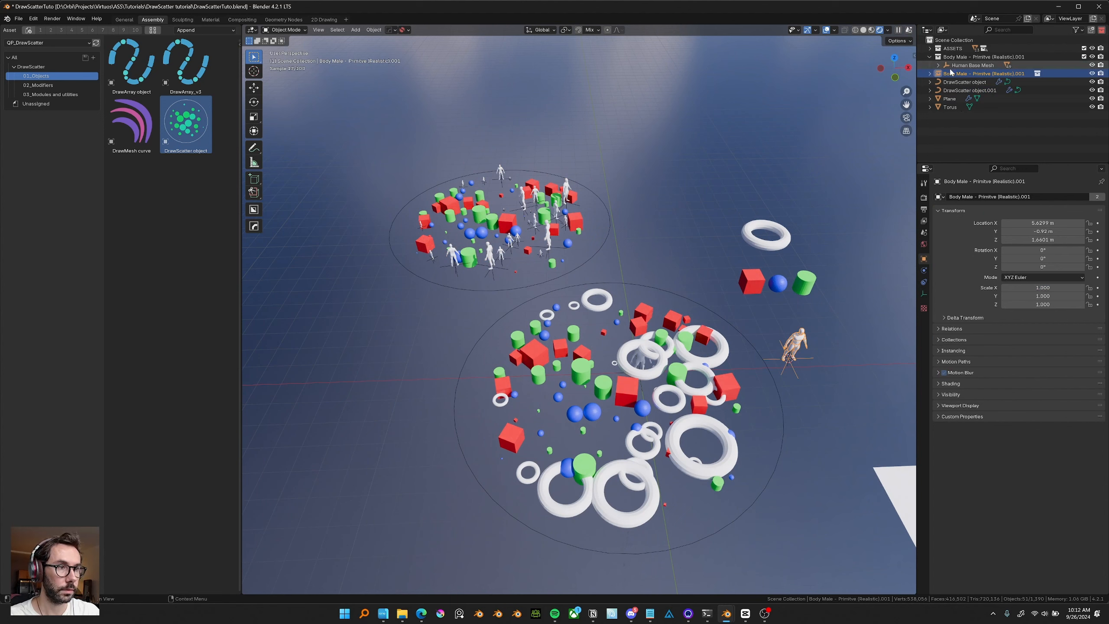
Select the Body Male primitive object and the human-figure scatter, and delete them from the scene.
left_click(931, 58)
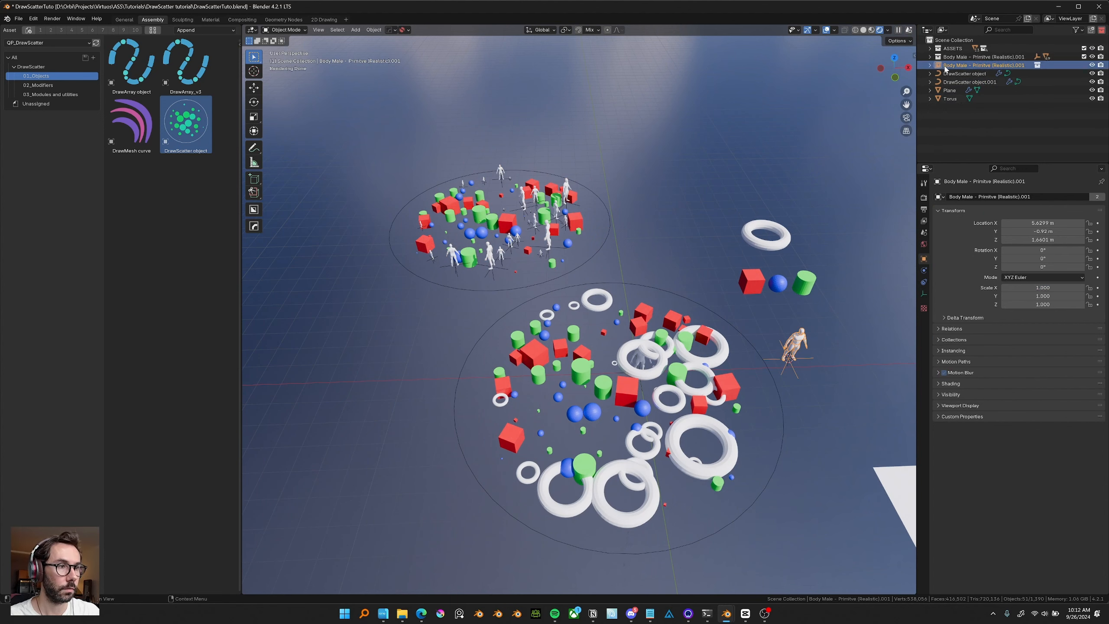
left_click(950, 66)
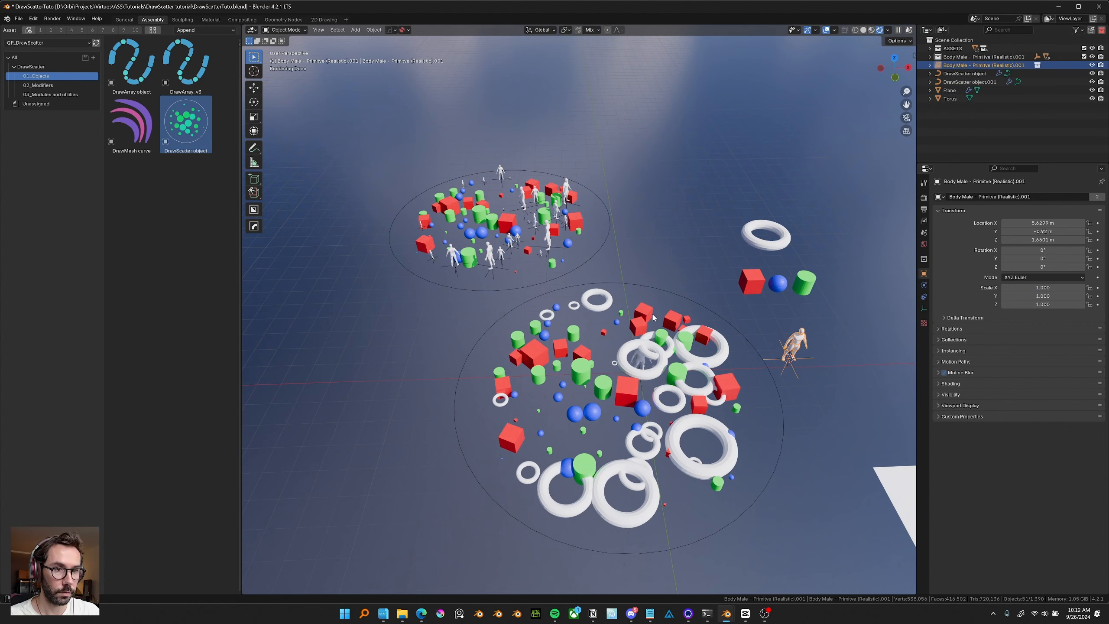
mouse_move(654, 318)
middle_mouse_down()
mouse_move(651, 306)
mouse_move(642, 328)
mouse_move(672, 315)
middle_mouse_up()
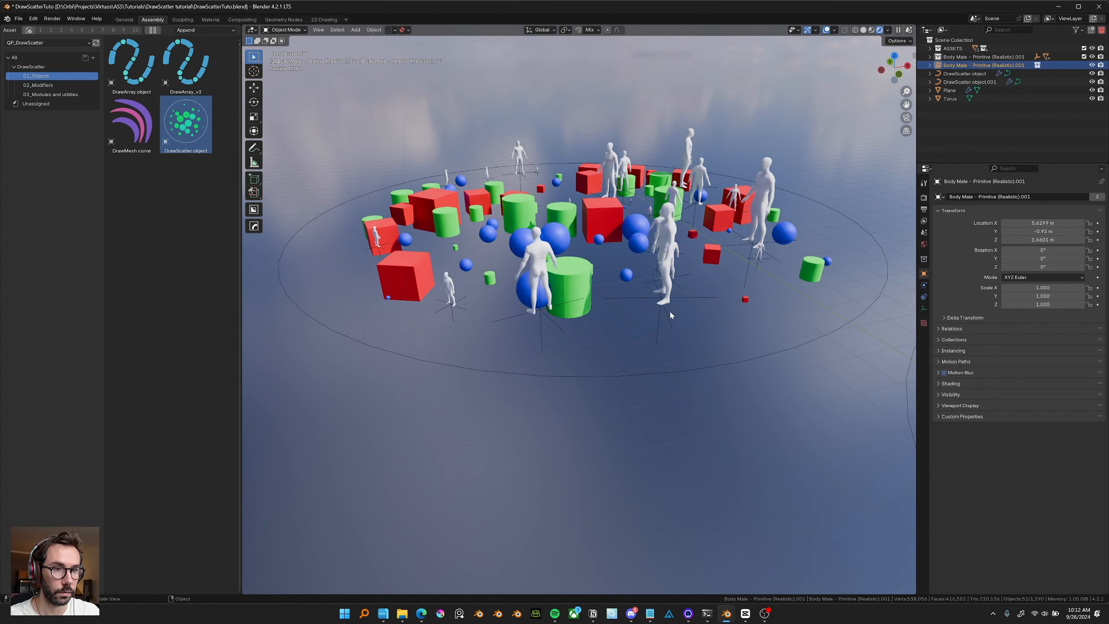
scroll(671, 313, "down", 5)
scroll(615, 323, "up", 2)
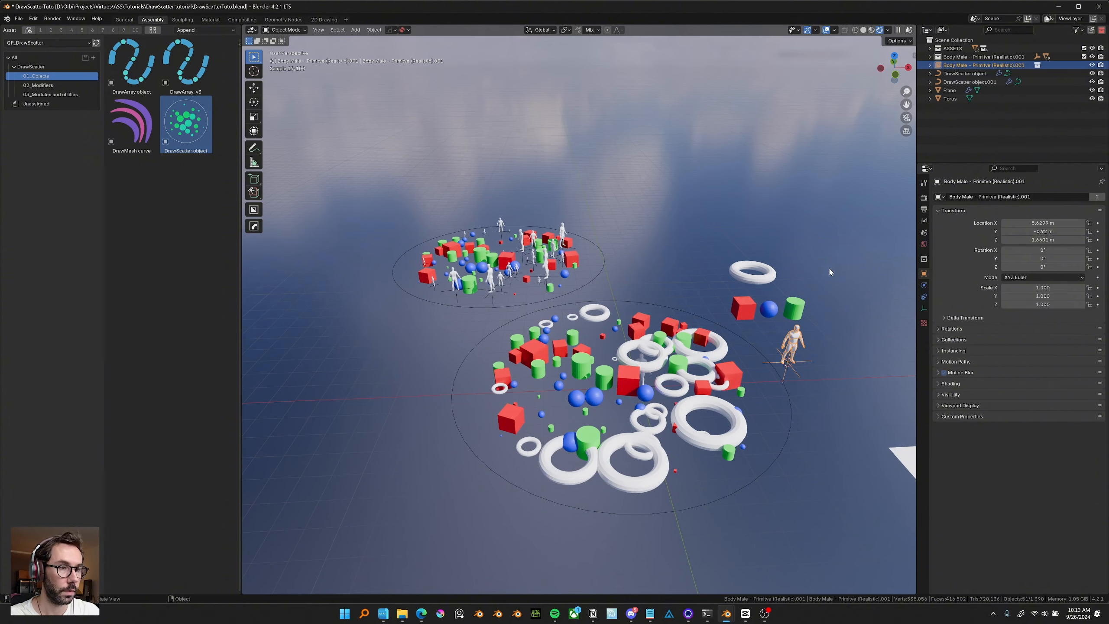
key("Delete")
Select the DrawScatter object's curve in Edit Mode and clear its existing points.
middle_click_drag(829, 267, 533, 284)
left_click(651, 301)
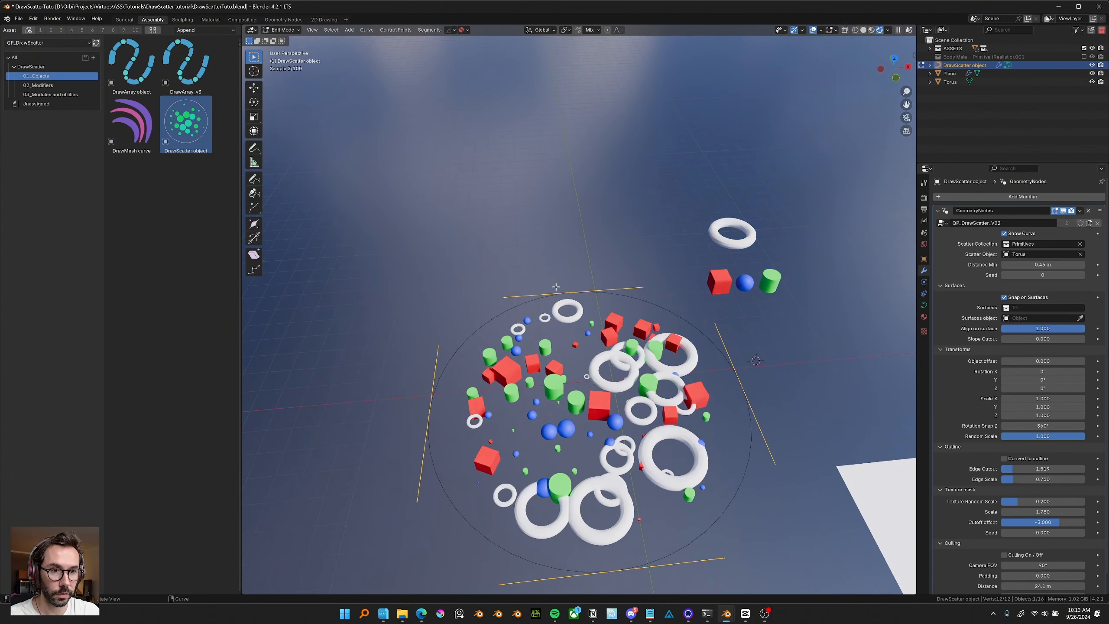
key("Tab")
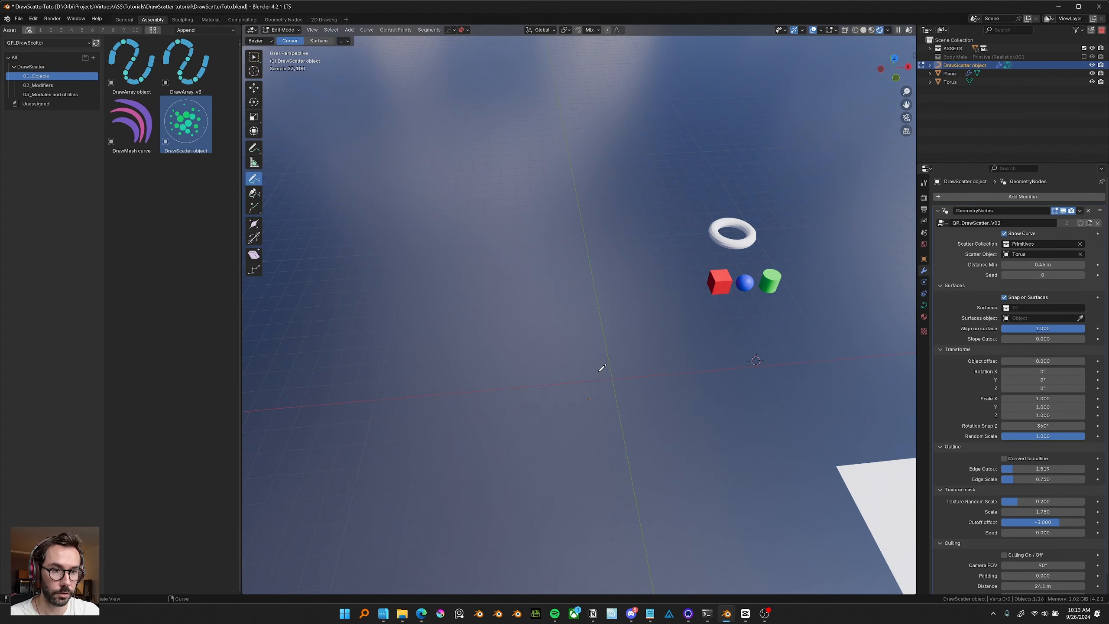
In top view, draw several freehand closed curve loops with the Draw tool to scatter primitives inside them.
key("ctrl+KP_7")
middle_click_drag(540, 329, 566, 195)
left_click_drag(558, 201, 566, 231)
left_click_drag(585, 336, 680, 365)
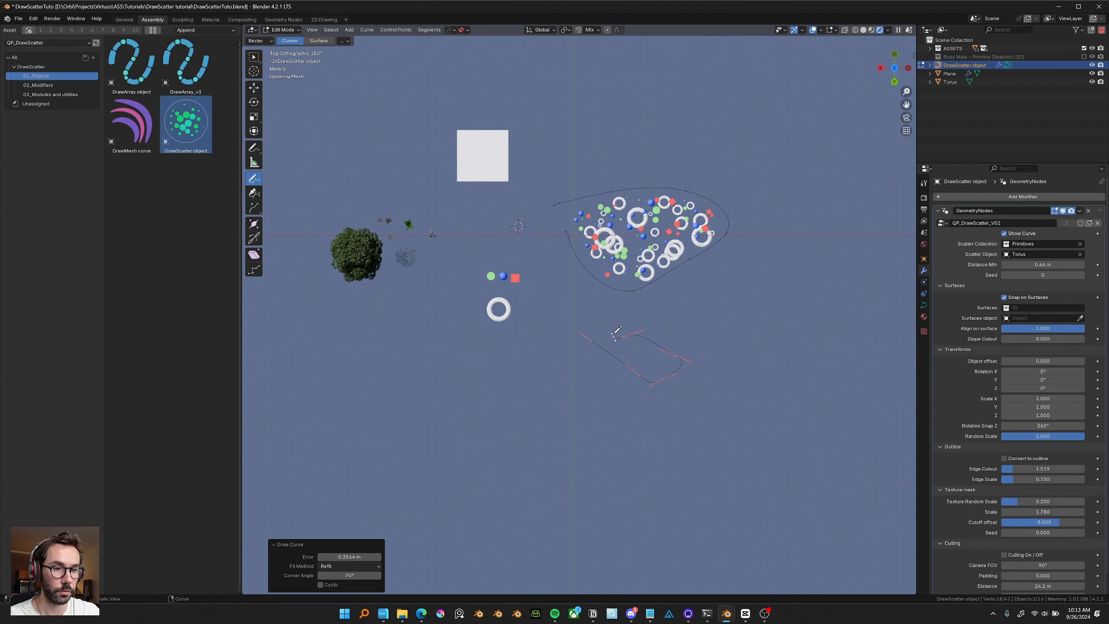
left_click_drag(695, 268, 681, 277)
scroll(680, 277, "up", 2)
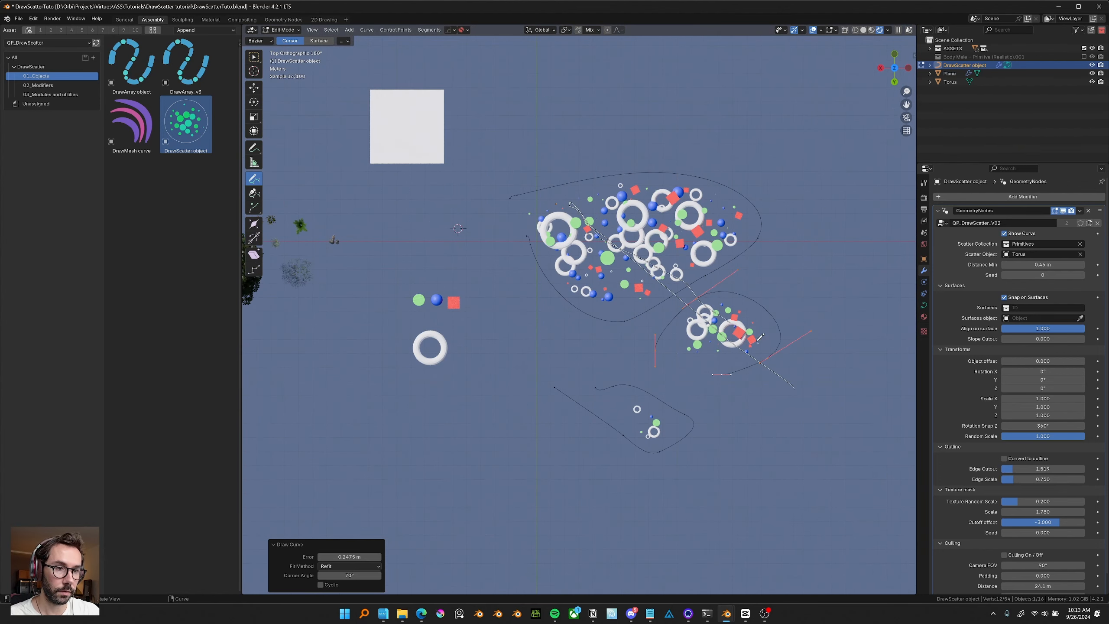
left_click_drag(760, 336, 802, 357)
scroll(751, 314, "up", 1, "shift")
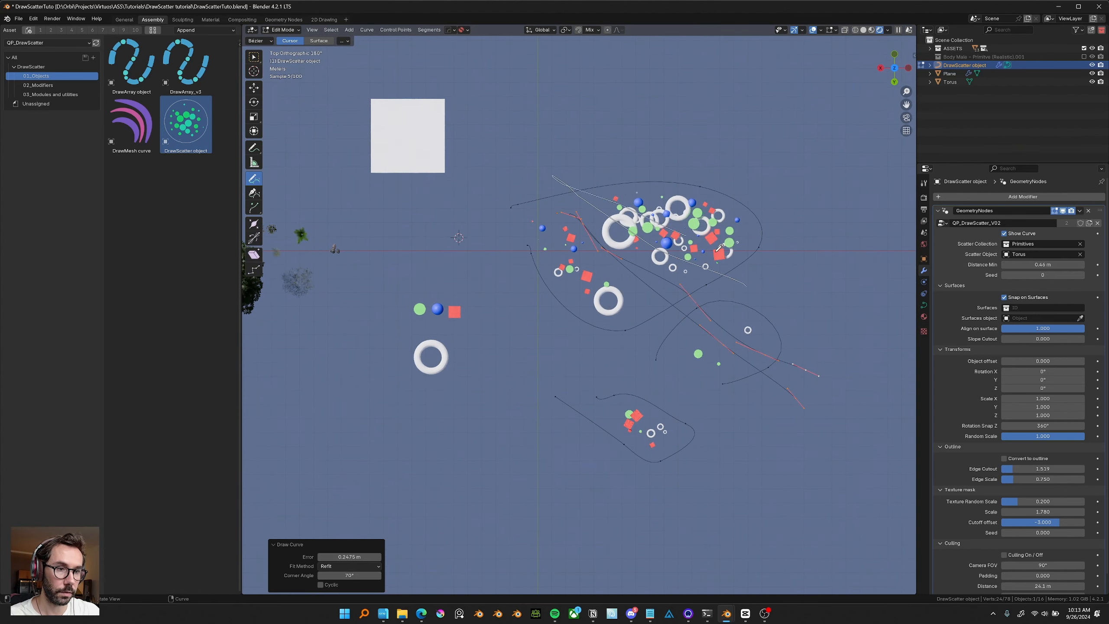
middle_click_drag(766, 271, 746, 184)
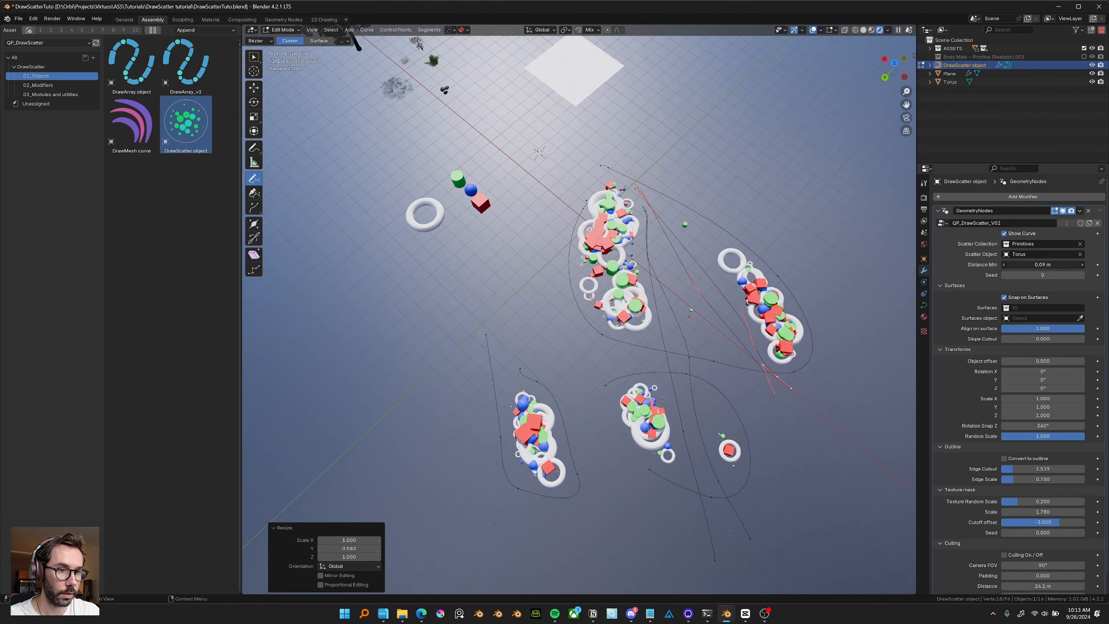
Set the scatter's Distance Min to about 0.17 m.
left_click_drag(1043, 264, 1057, 264)
scroll(978, 422, "down", 1)
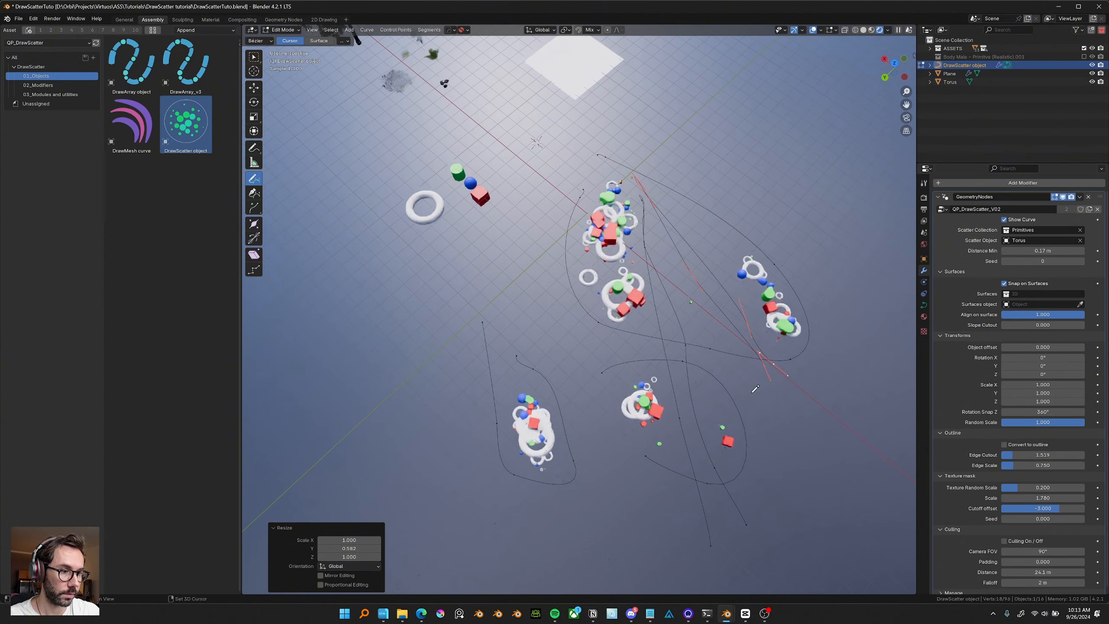
left_click_drag(1043, 456, 1039, 456)
Select all the drawn curve points and delete them.
middle_click_drag(680, 366, 567, 316)
key("a")
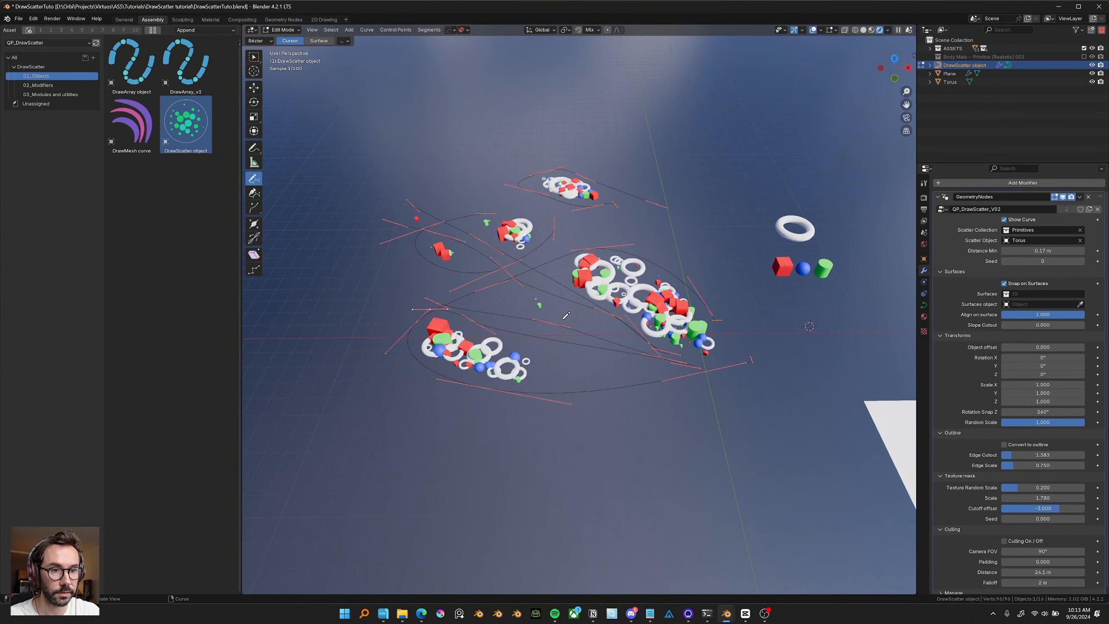
key("x")
left_click(566, 317)
In top view, draw one large freehand loop to fill a big area with scattered primitives.
key("KP_7")
scroll(599, 343, "down", 2)
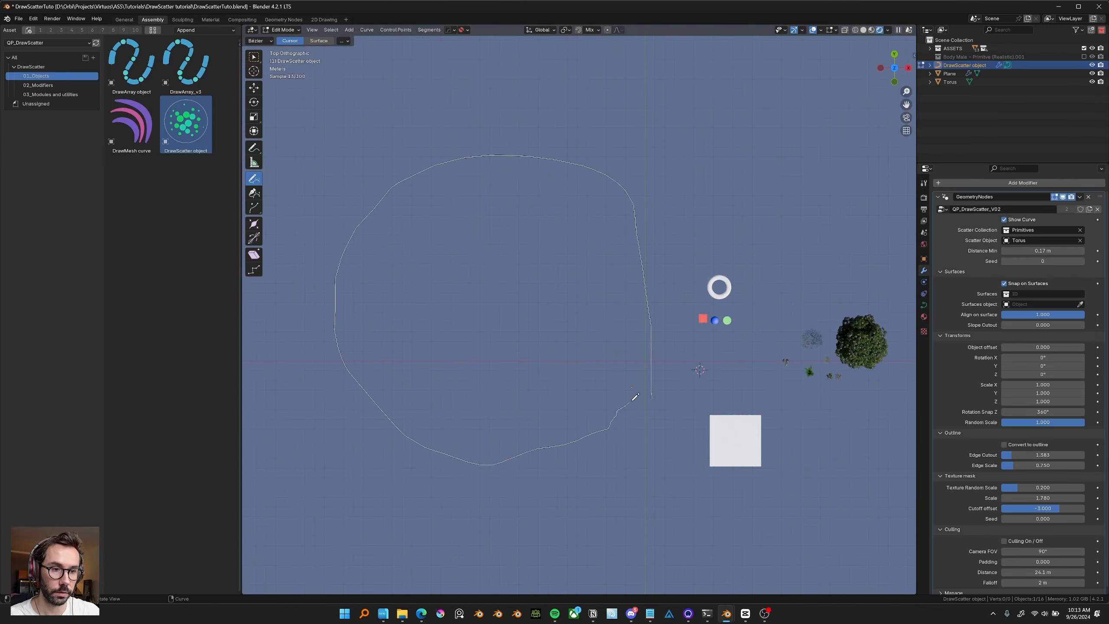
left_click_drag(632, 401, 633, 399)
middle_click_drag(633, 400, 658, 386, "shift")
middle_click_drag(658, 386, 662, 374)
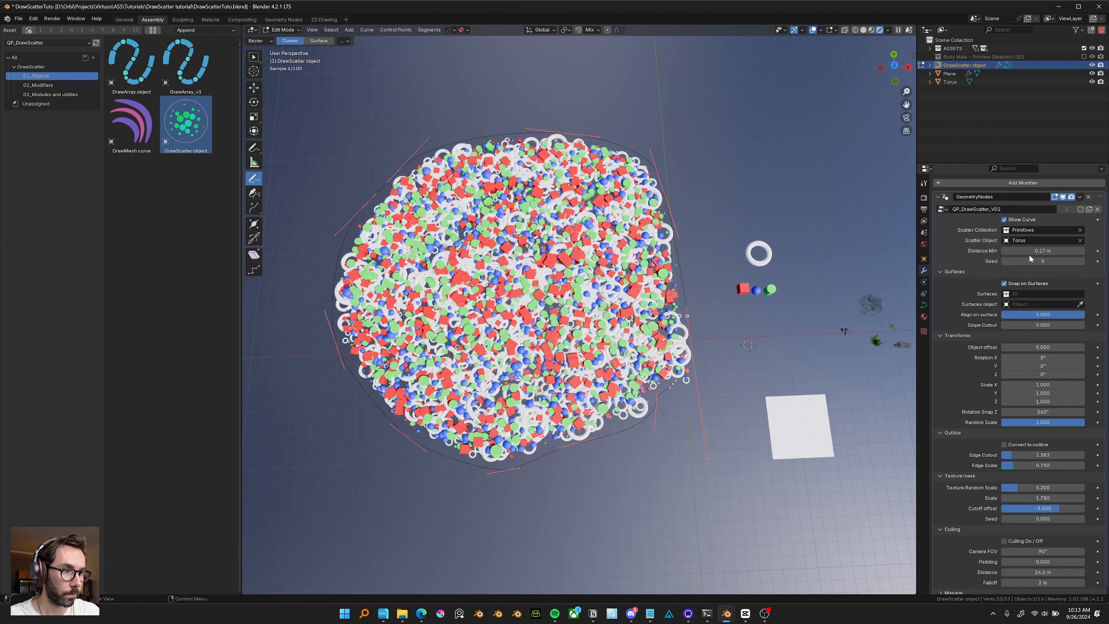
Set Distance Min to 0.22 m and replace the Scatter Collection with a grass object as the Scatter Object.
left_click_drag(1043, 250, 1048, 251)
left_click(1080, 230)
left_click(1080, 241)
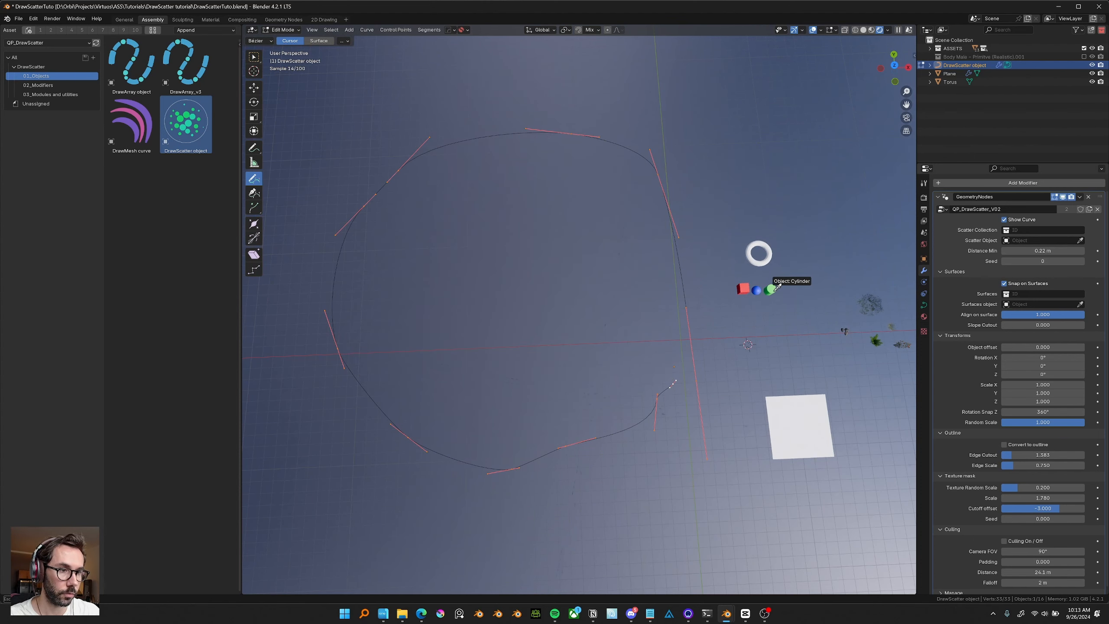
Draw a stroke crossing the grass patch and move and scale it to carve a path.
key("KP_7")
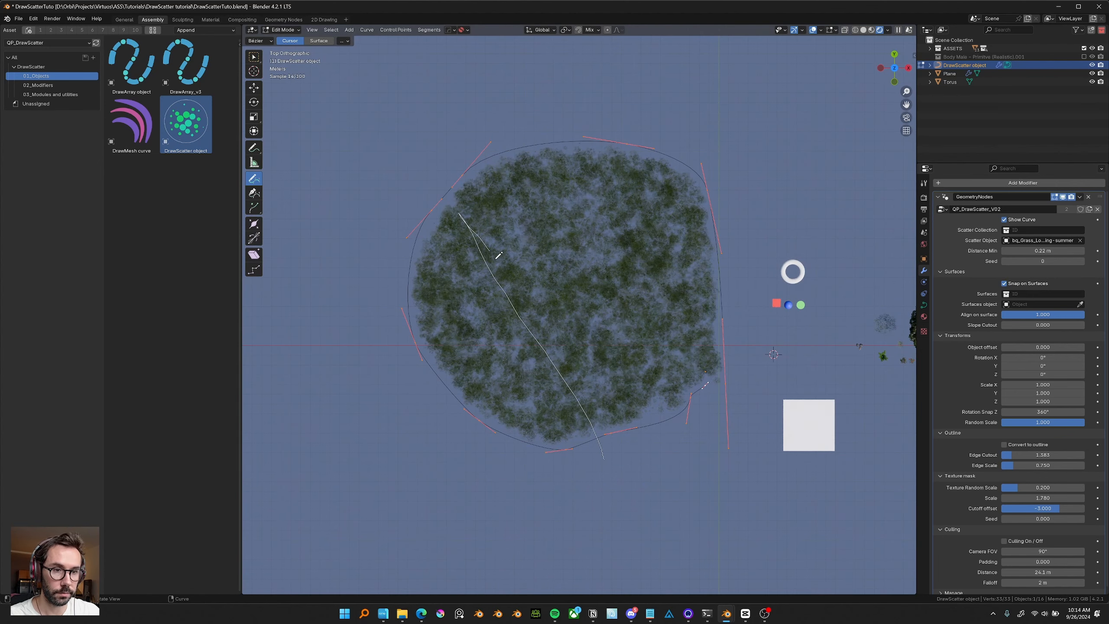
left_click_drag(607, 447, 610, 447)
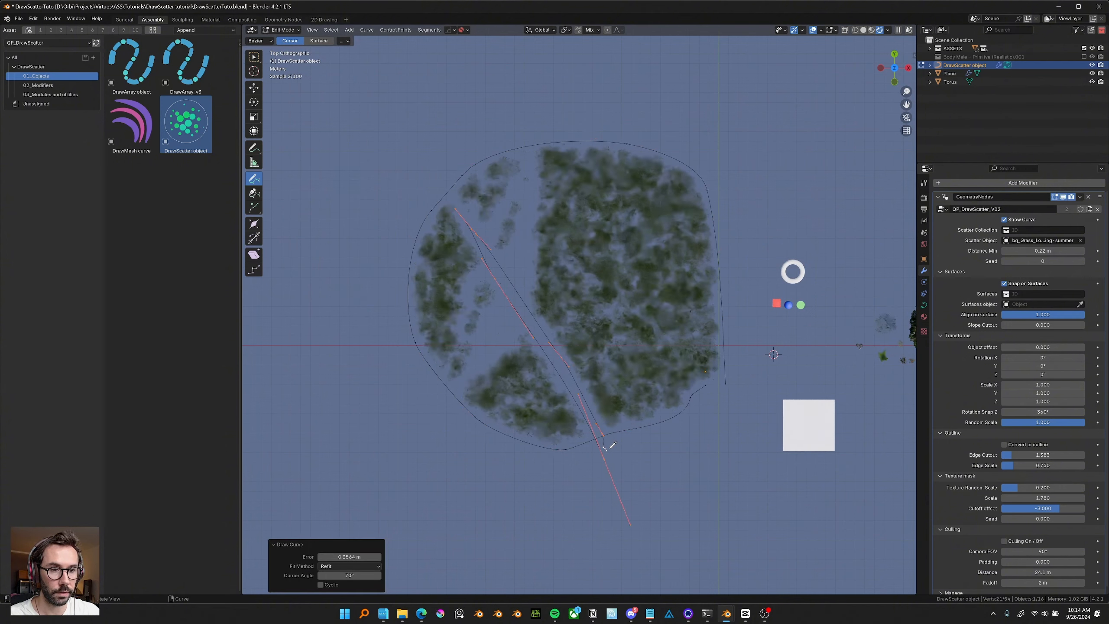
key("g")
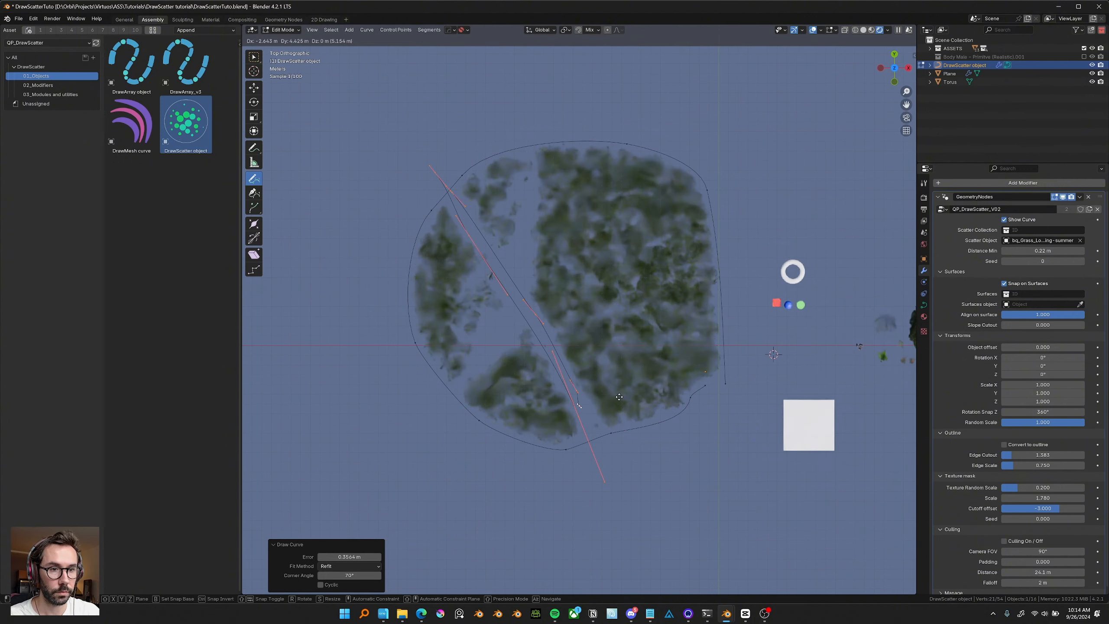
left_click(619, 397)
key("s")
left_click(702, 402)
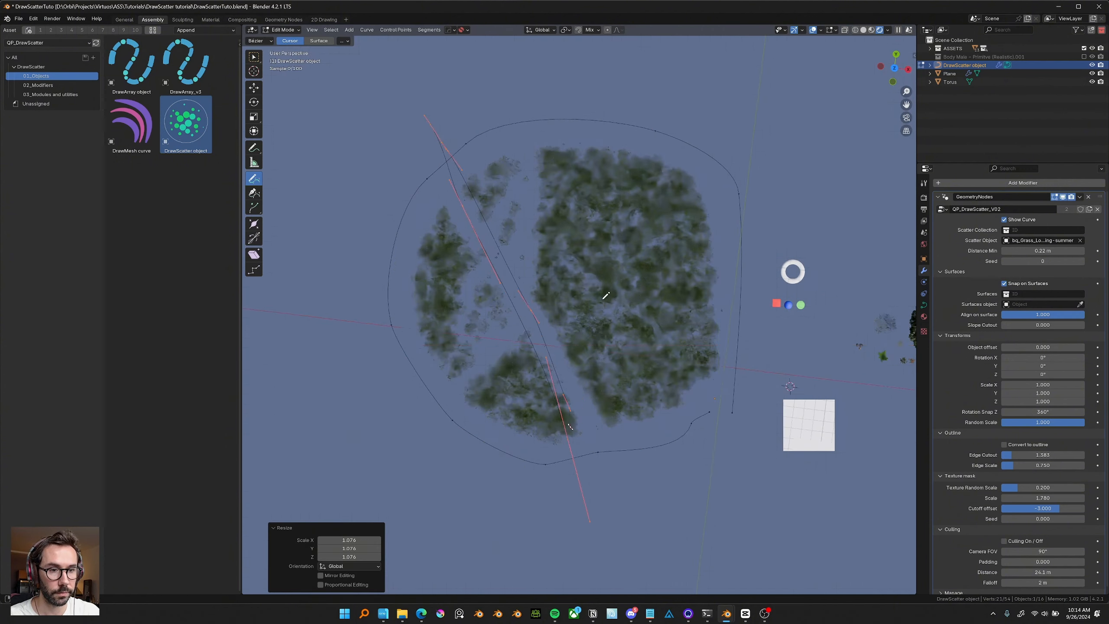
key("g")
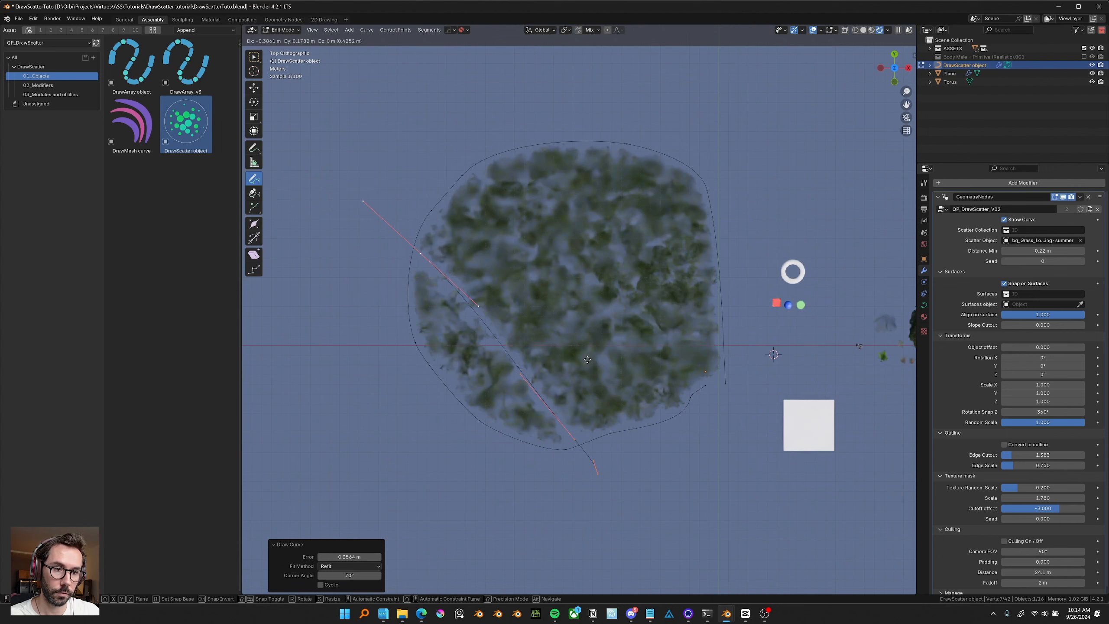
left_click(648, 461)
Draw a second diagonal stroke through the grass and adjust its position and size.
left_click_drag(361, 126, 683, 485)
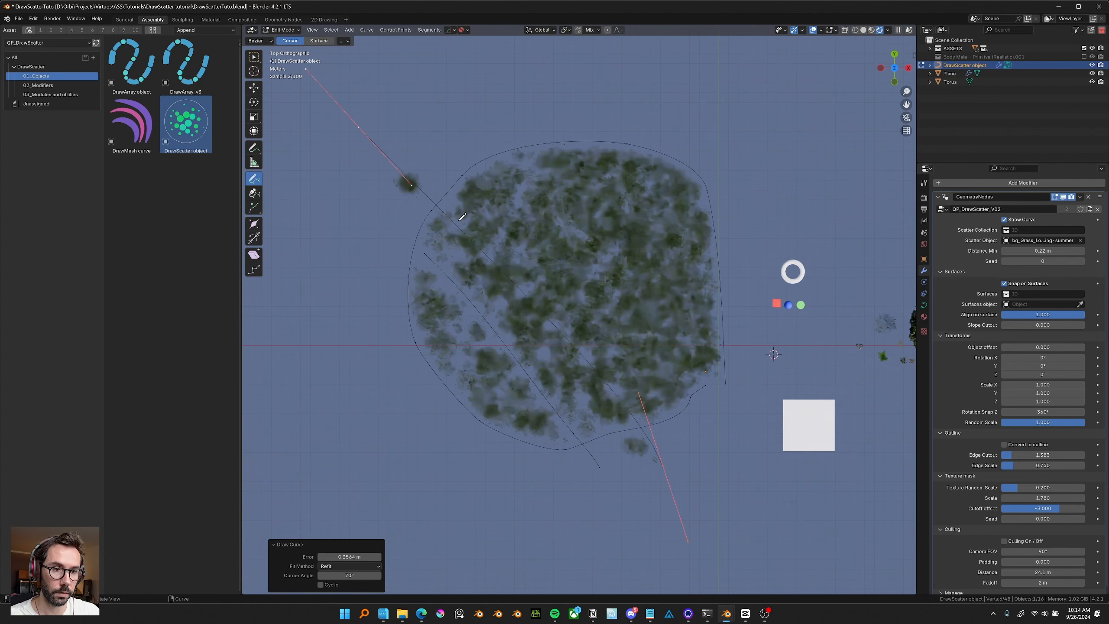
key("g")
left_click(609, 476)
middle_click_drag(588, 328, 588, 266)
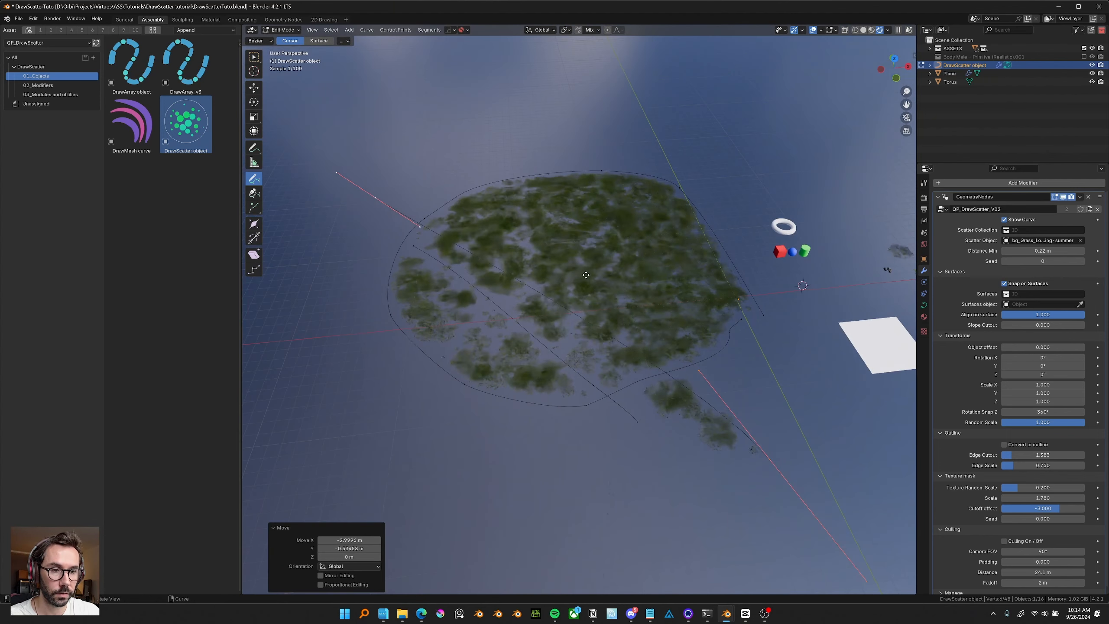
key("g")
left_click(765, 413)
key("s")
left_click(632, 352)
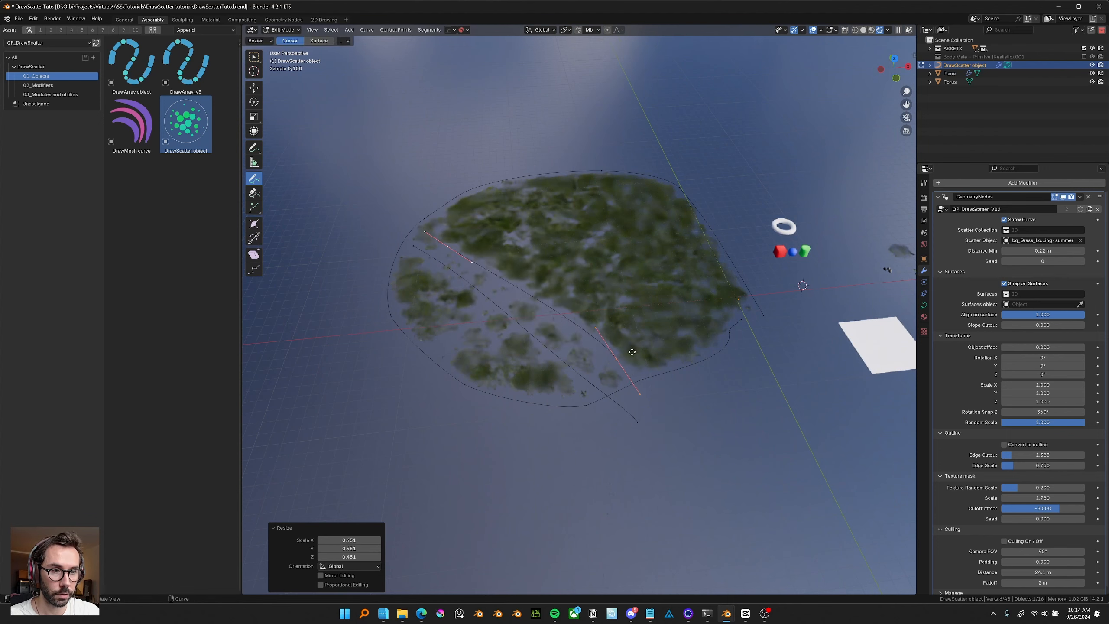
key("g")
left_click(632, 342)
Rotate and reposition a cutting stroke near the right edge of the grass patch.
middle_click_drag(630, 343, 606, 398)
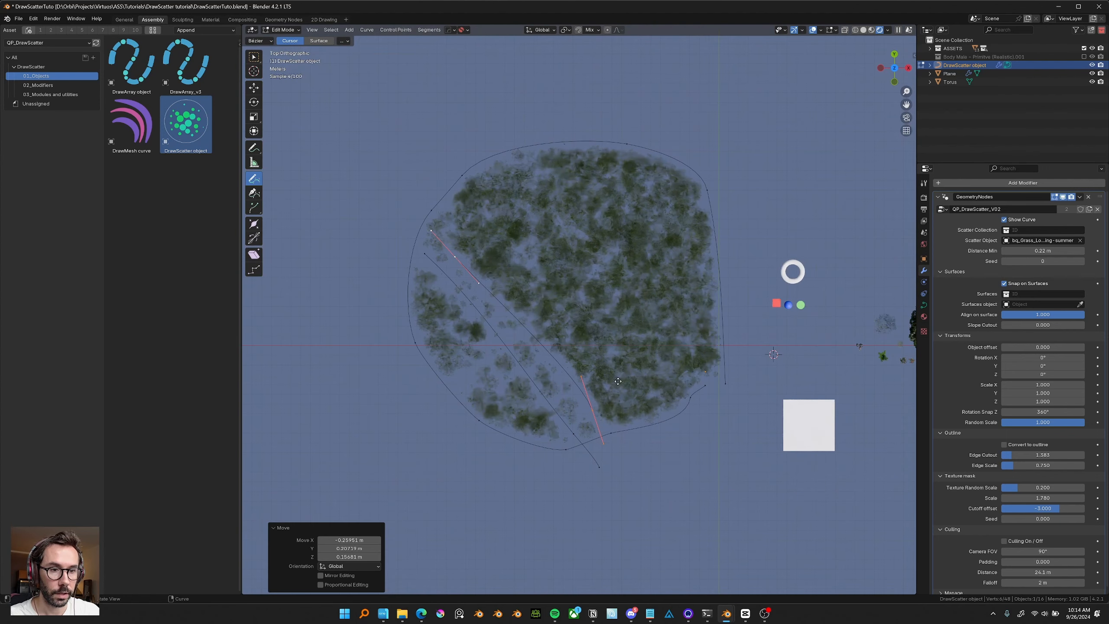
key("r")
left_click(624, 383)
key("g")
left_click(747, 364)
key("r")
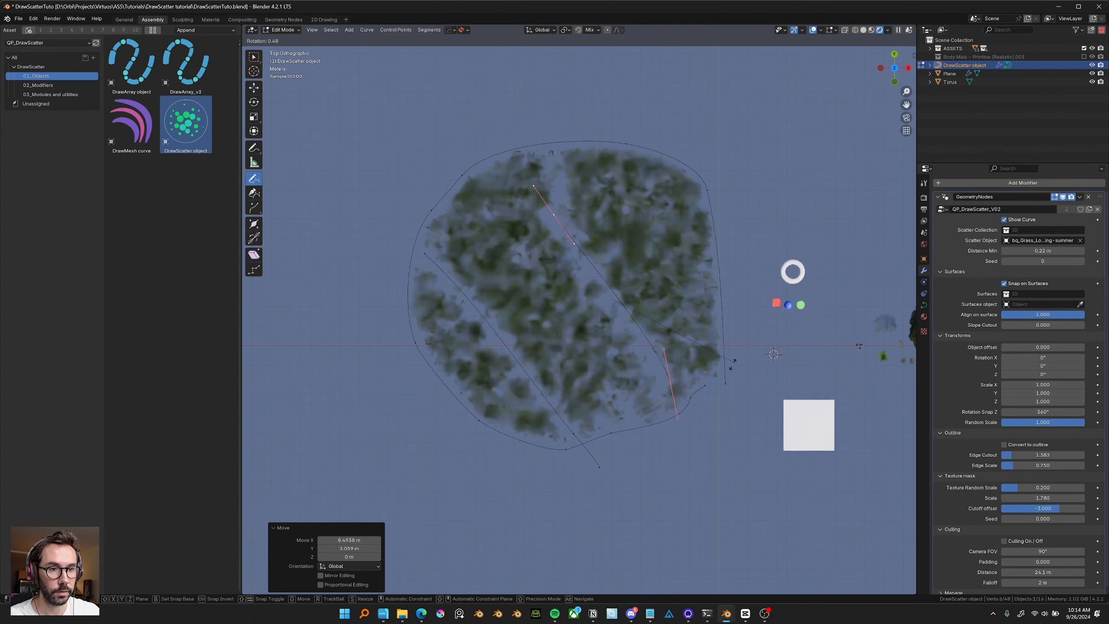
left_click(719, 398)
middle_click_drag(623, 356, 596, 287)
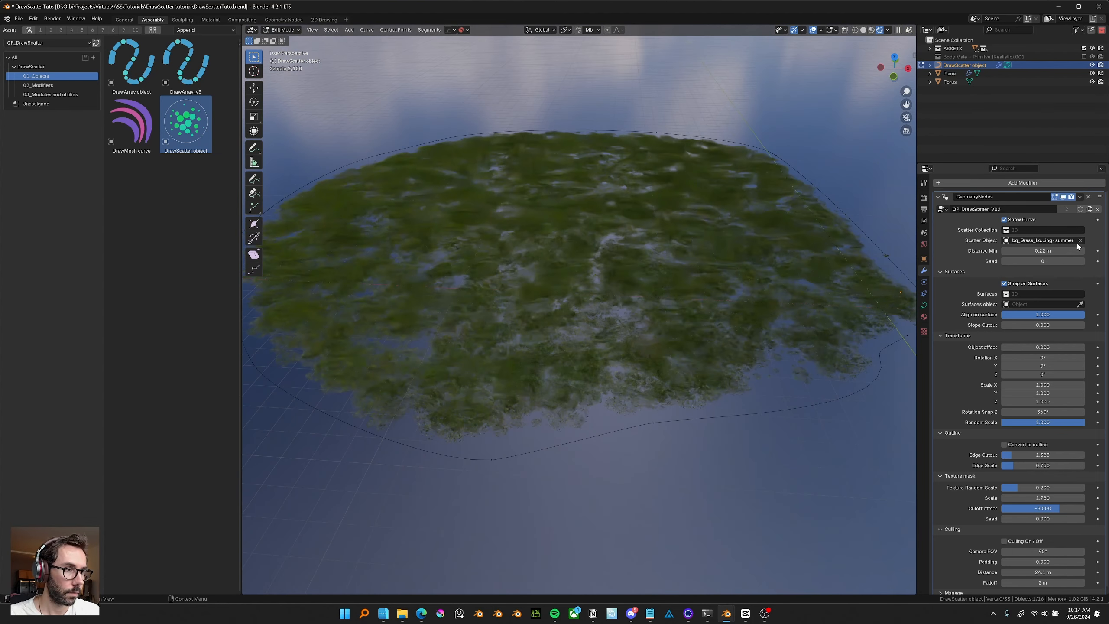
Set the Scatter Collection back to Primitives and leave Edit Mode.
left_click(1042, 229)
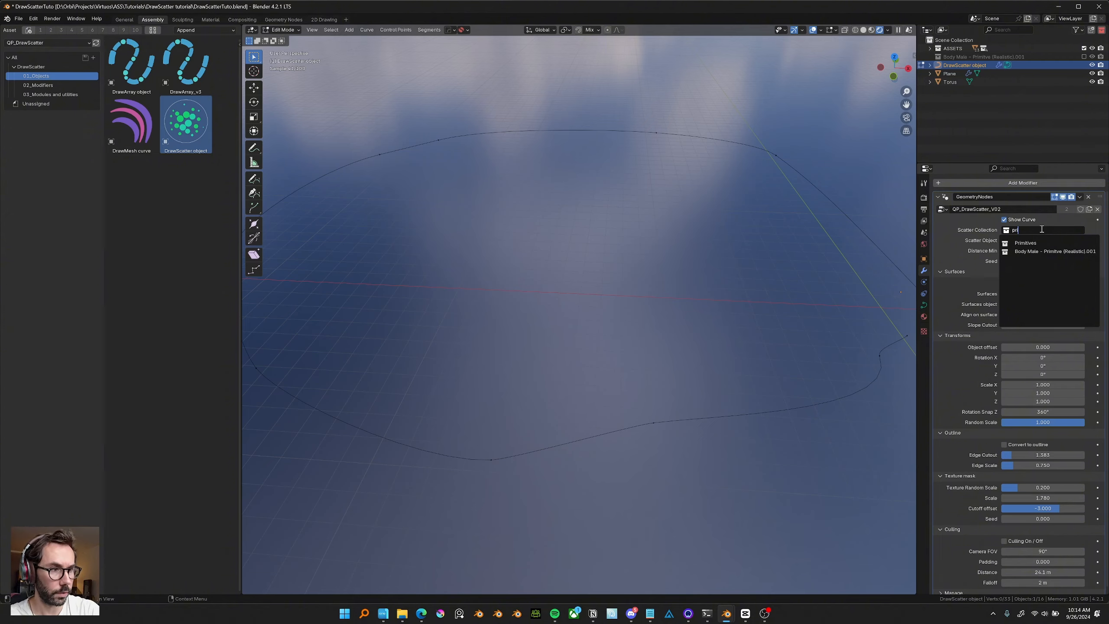
type("pri")
key("Return")
key("Tab")
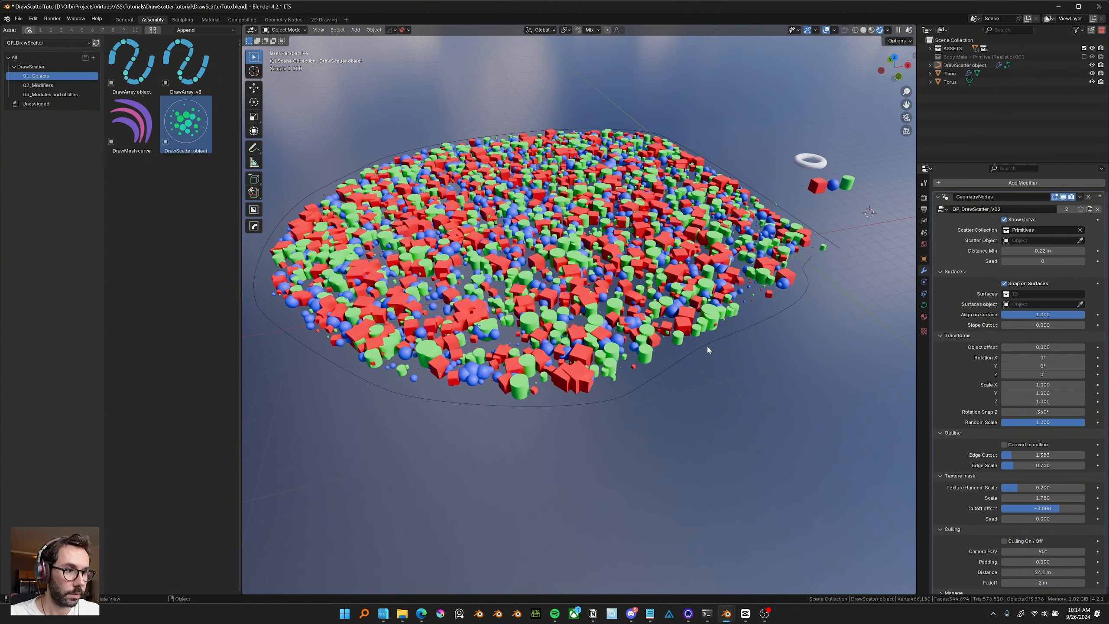
Add a plane mesh and scale it up beneath the scattered area.
middle_click_drag(707, 348, 695, 341)
key("shift+a")
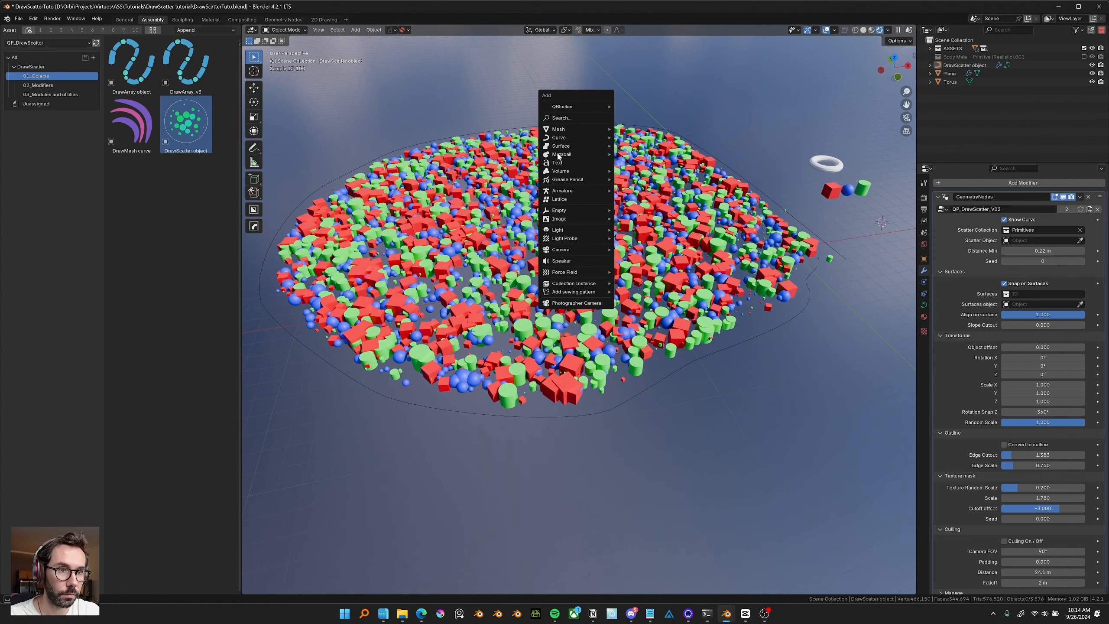
mouse_move(603, 126)
left_click(665, 149)
scroll(662, 214, "down", 2)
key("s")
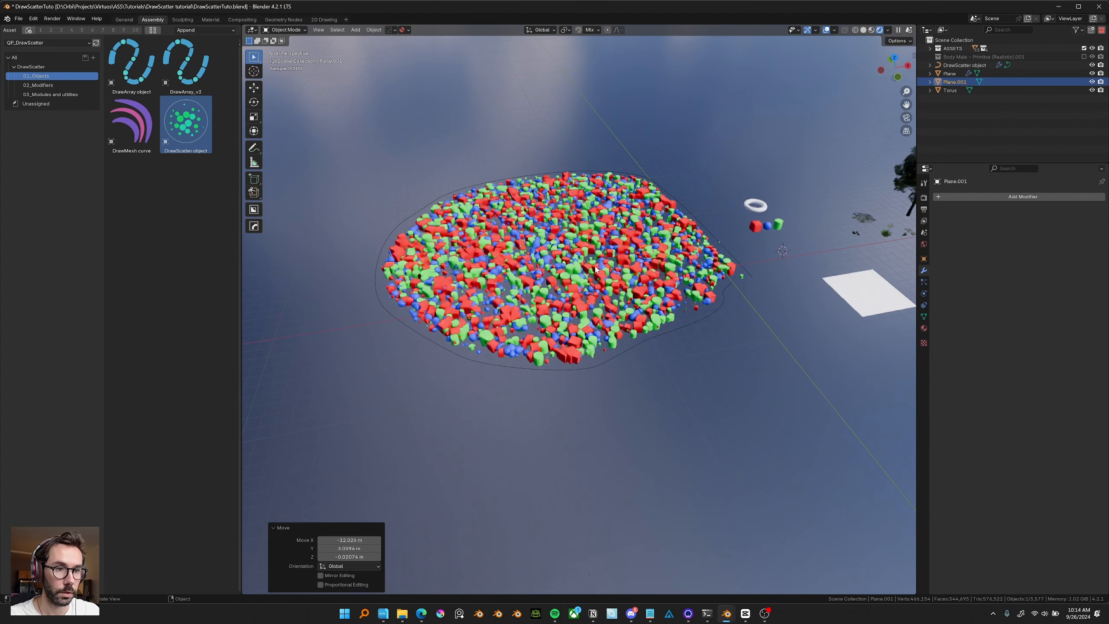
left_click(1028, 390)
key("s")
left_click(742, 346)
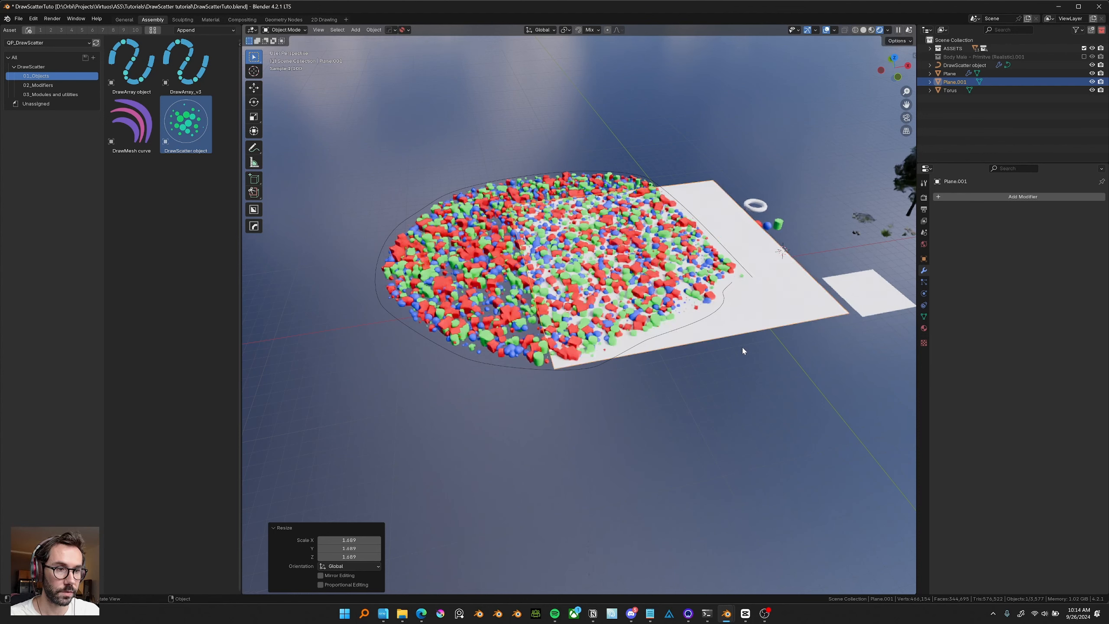
key("g")
Add 11 loop cuts across the plane in both directions in Edit Mode.
key("Tab")
middle_click_drag(619, 437, 623, 446)
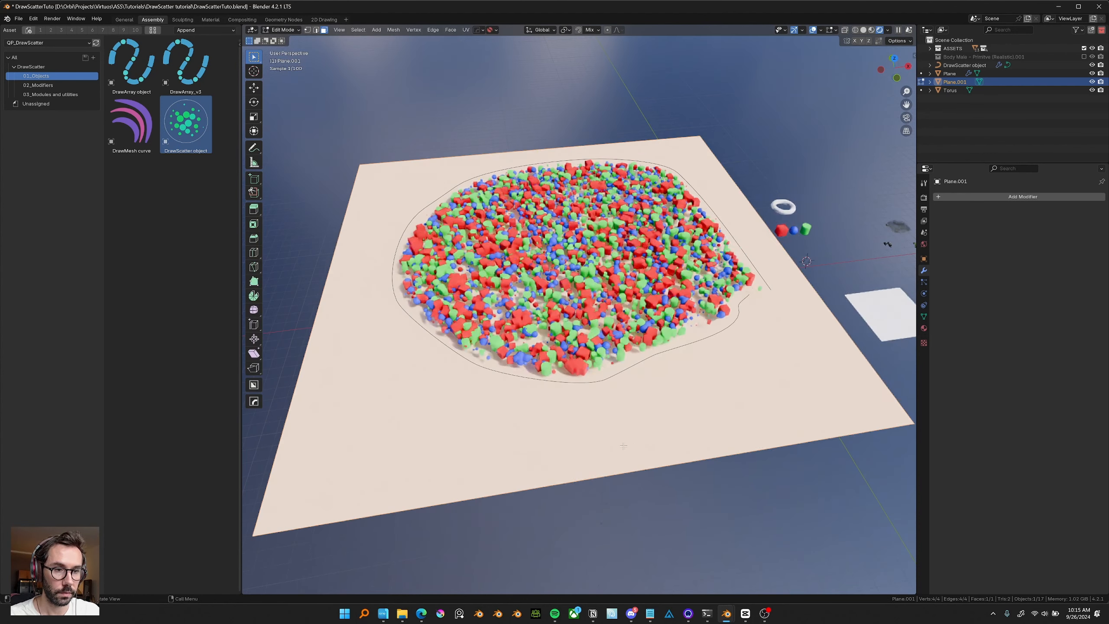
key("ctrl+r")
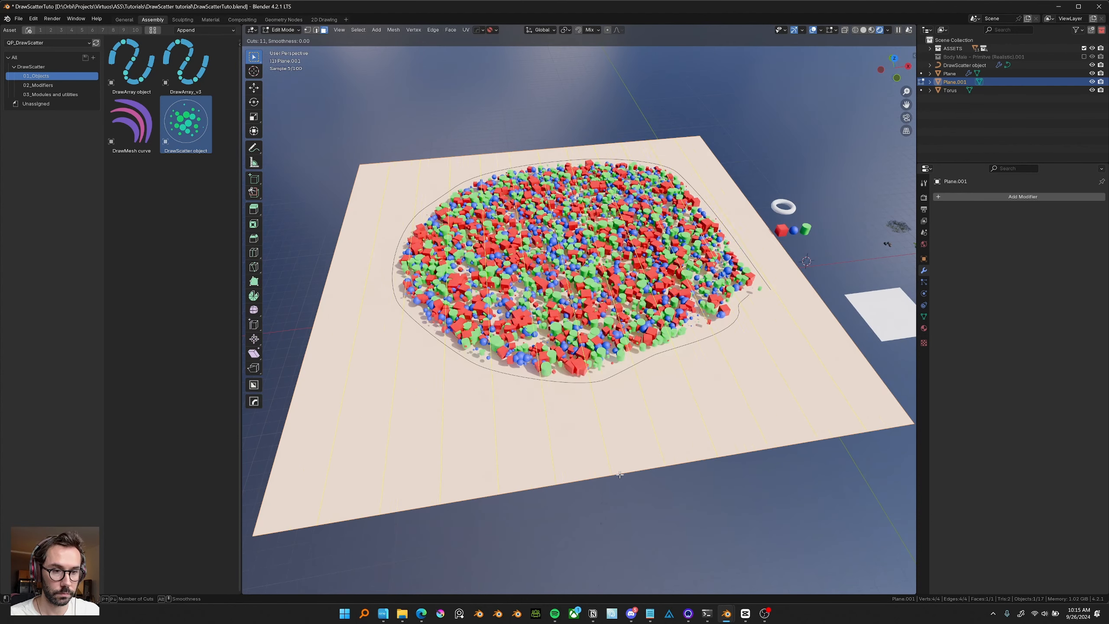
scroll(620, 472, "up", 6)
left_click(620, 472)
right_click(620, 472)
key("ctrl+r")
scroll(537, 340, "up", 9)
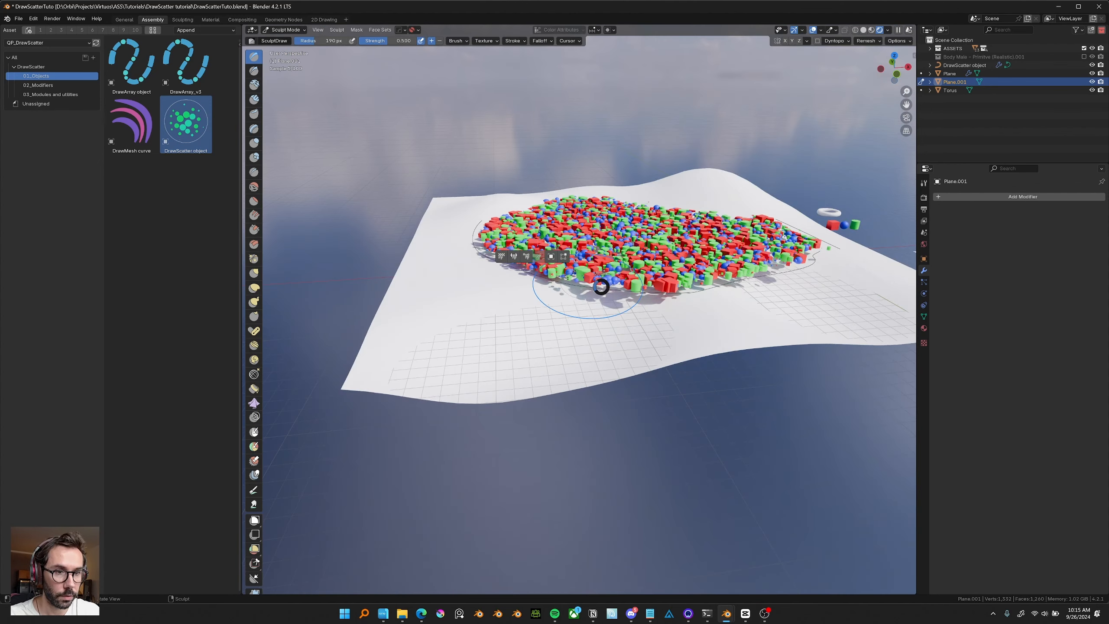
Sculpt hills and bumps into the plane's surface.
left_click(553, 256)
left_click(704, 260)
scroll(659, 244, "up", 2)
Move the DrawScatter object up along the Z axis above the terrain.
key("g")
key("z")
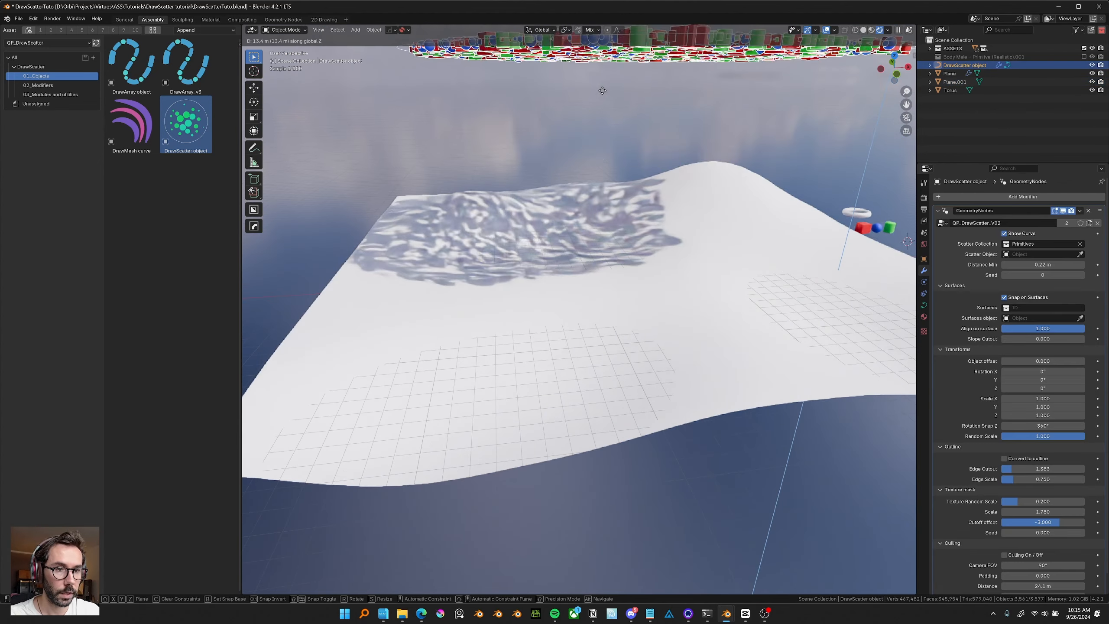
left_click(608, 249)
middle_click_drag(608, 250, 740, 227)
Rotate all the scatter curve's points in Edit Mode and return to Object Mode.
key("Tab")
key("a")
key("r")
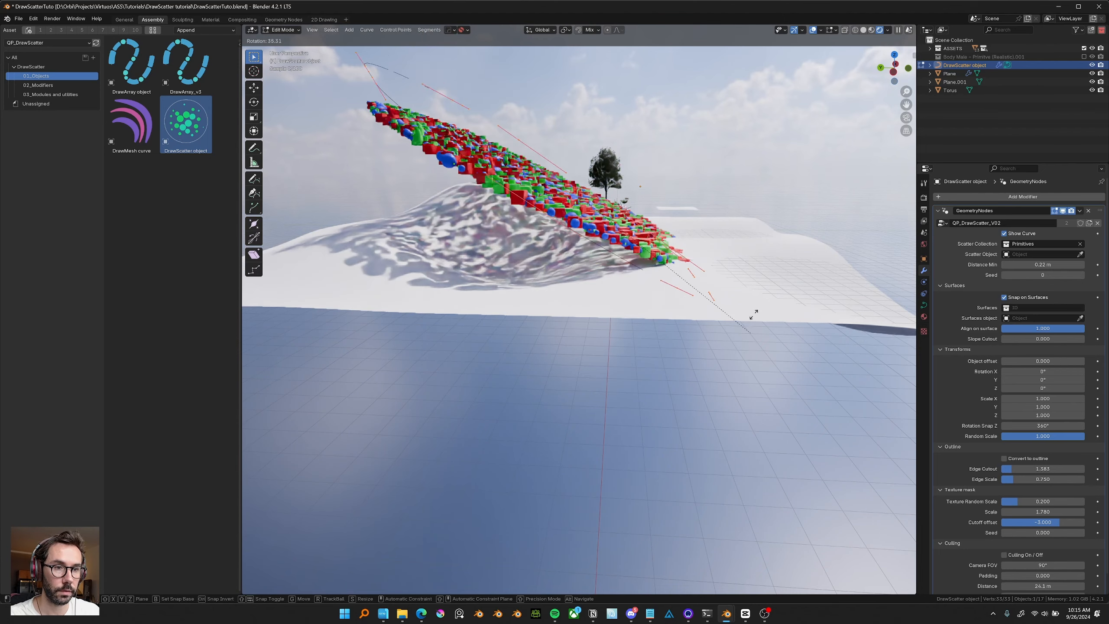
left_click(743, 256)
middle_click_drag(743, 257, 640, 279)
key("Tab")
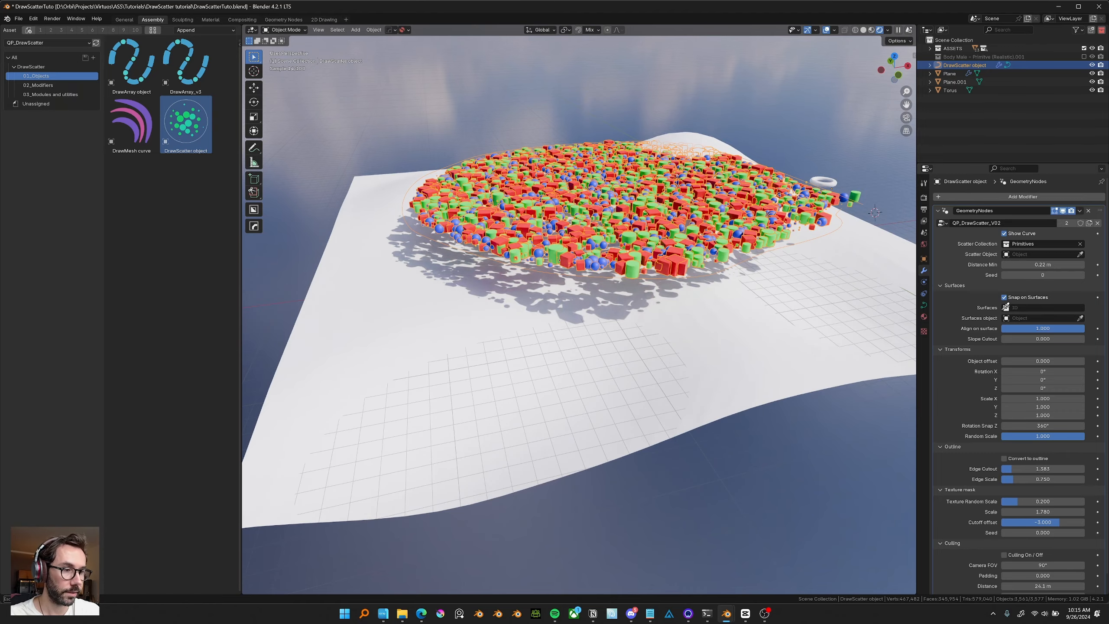
Snap the scatter to the terrain surface Plane.001 and move the DrawScatter object over the hills.
left_click(734, 330)
middle_click_drag(728, 324, 651, 174)
key("g")
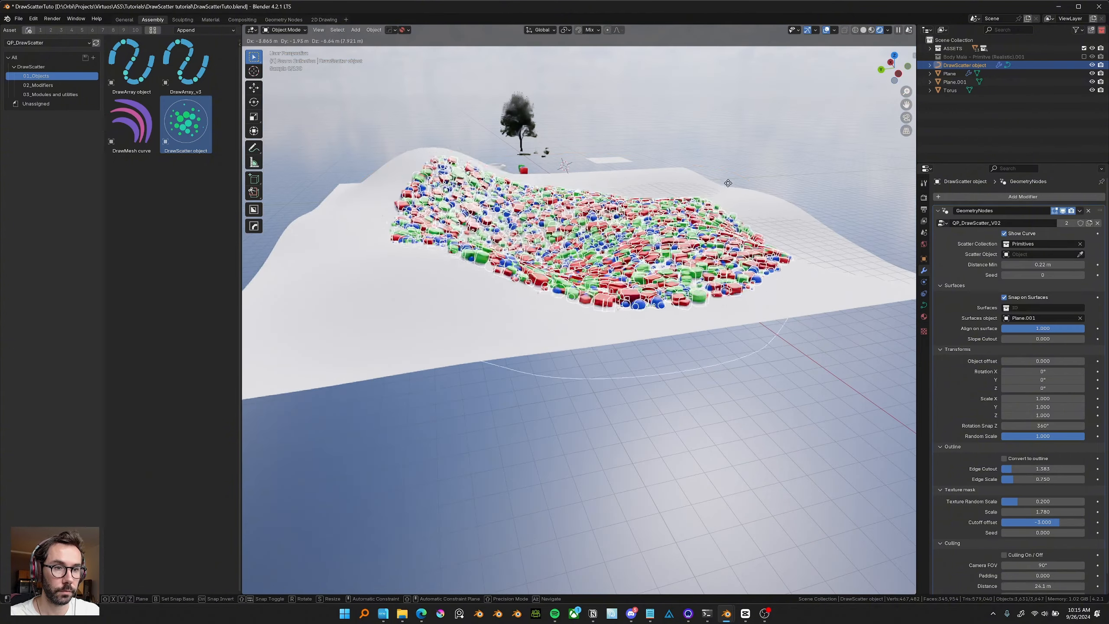
left_click(726, 162)
middle_click_drag(726, 162, 609, 207)
key("g")
left_click(544, 220)
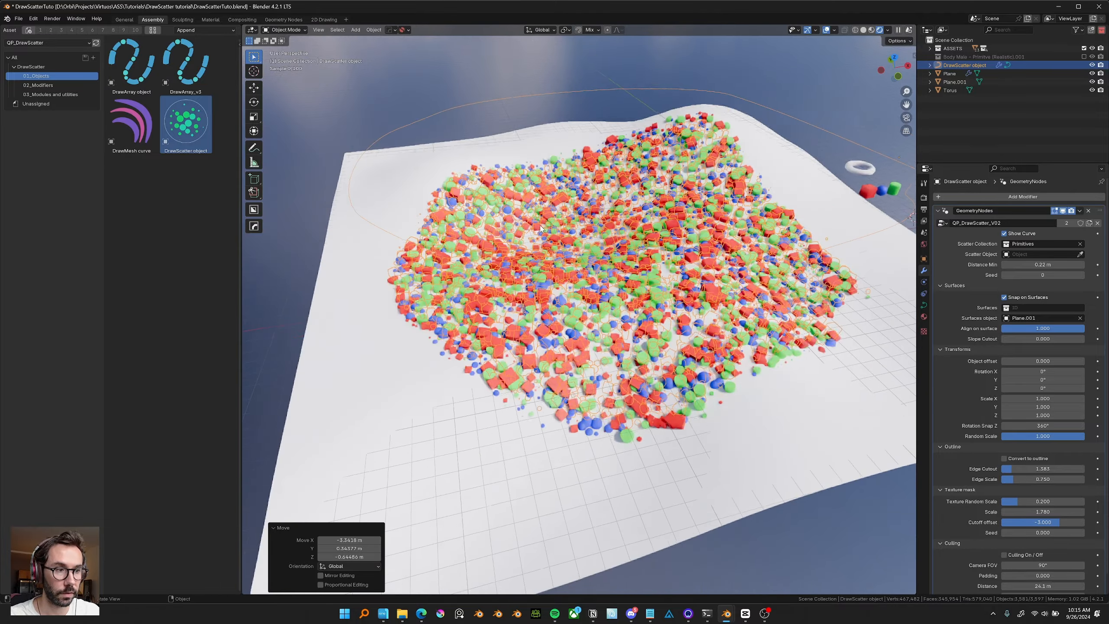
Zoom in to inspect the primitives scattered across the terrain.
left_click_drag(1061, 329, 1000, 330)
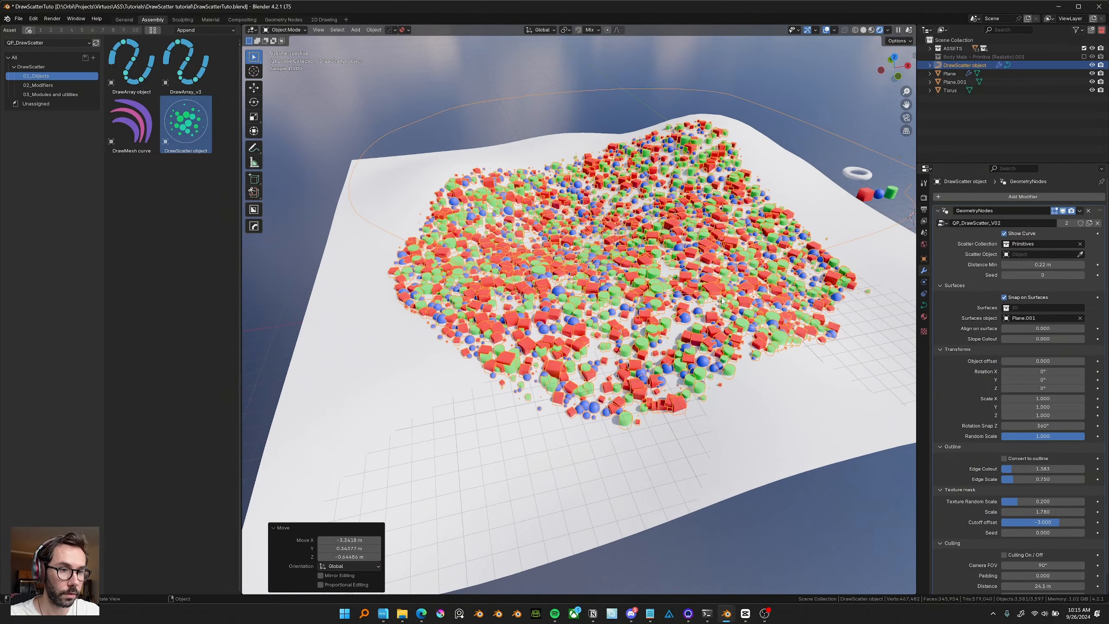
middle_click_drag(648, 284, 663, 280)
scroll(663, 280, "up", 5)
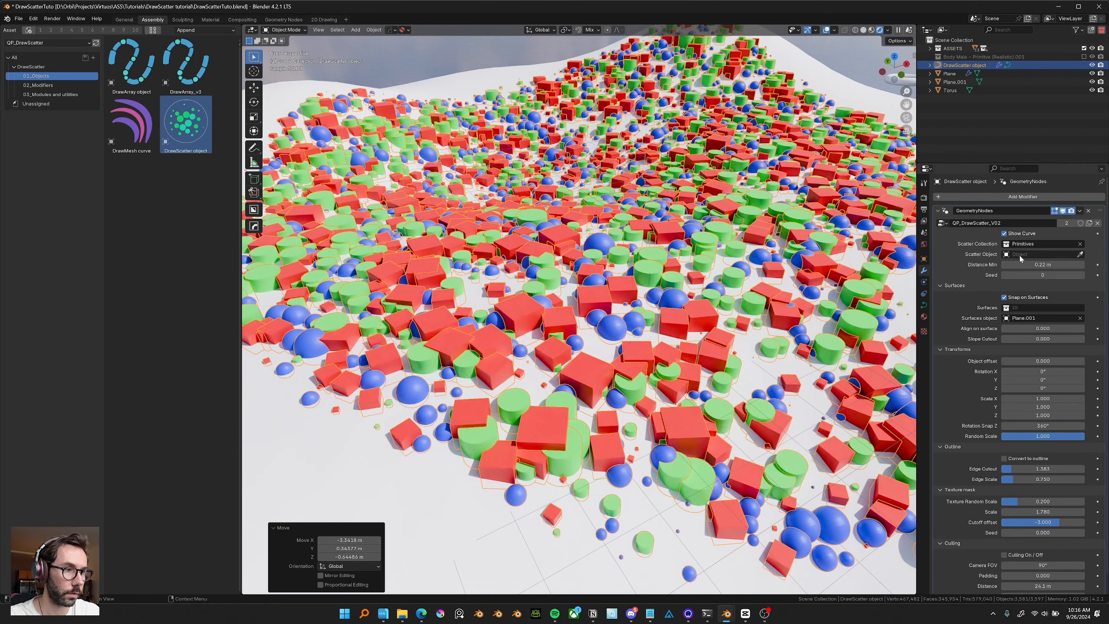
scroll(719, 271, "down", 8)
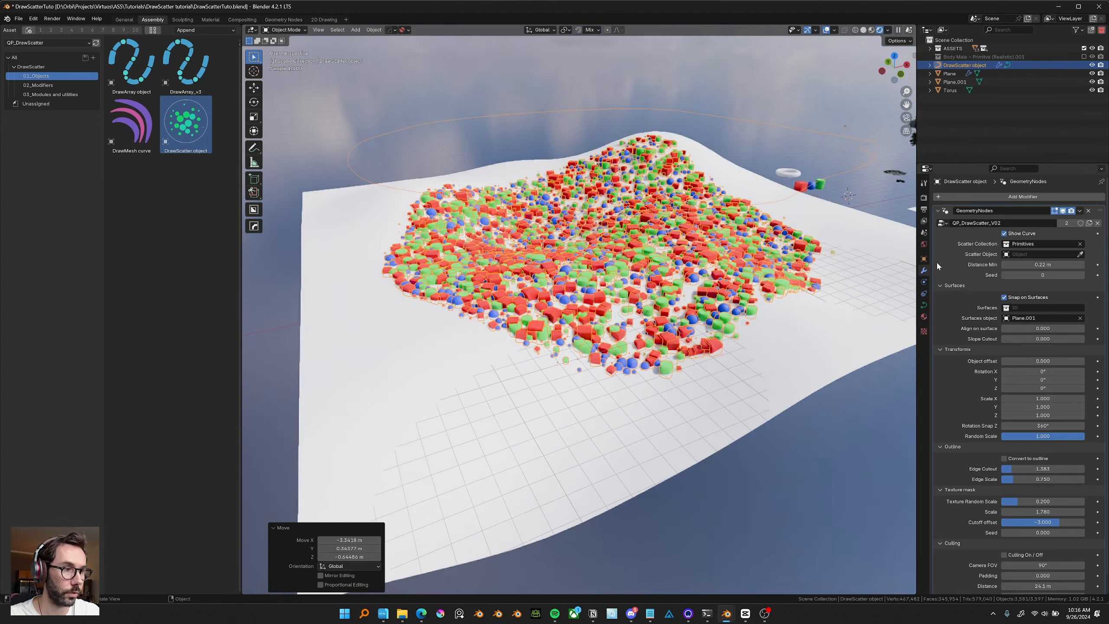
Replace the Primitives scatter collection with the Cylinder object as the scatter object.
left_click(1080, 244)
left_click(1080, 254)
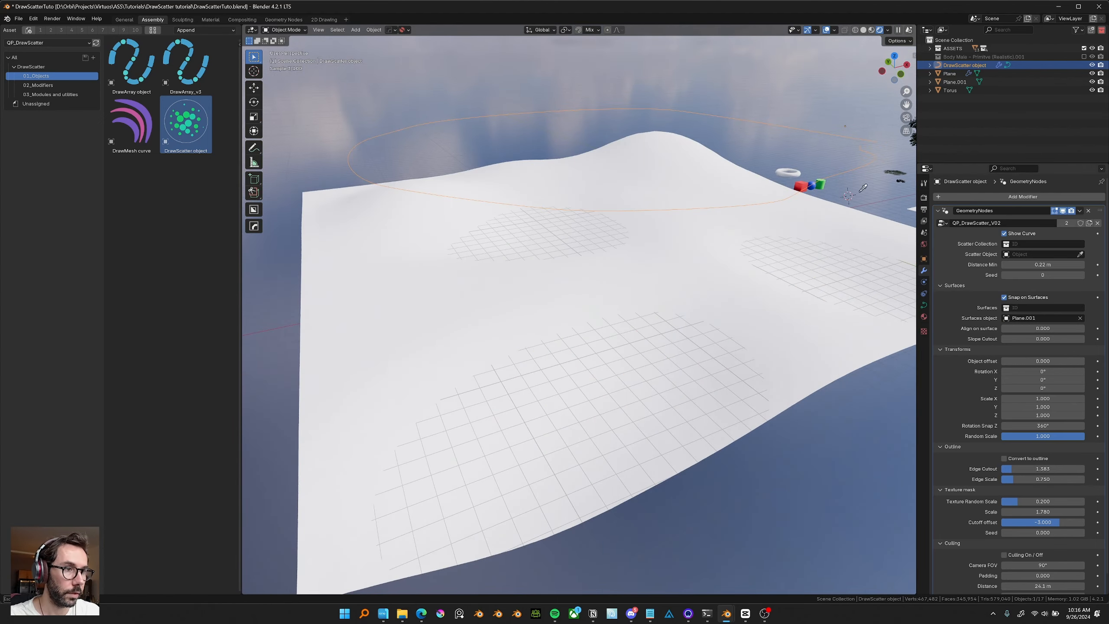
left_click(805, 208)
scroll(770, 277, "up", 1)
left_click(829, 30)
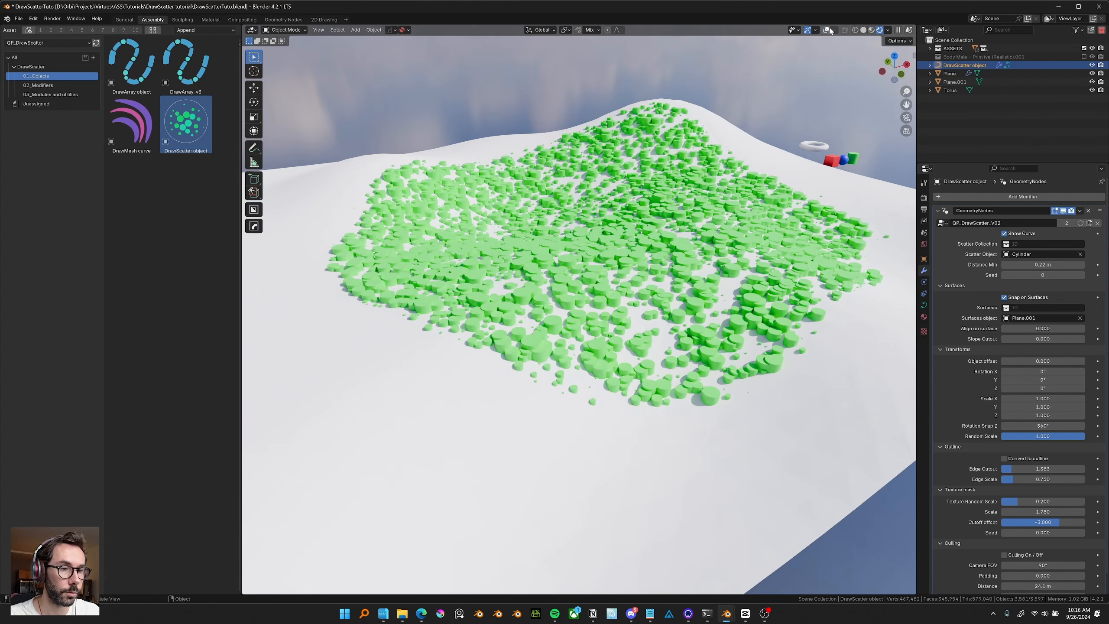
Set Align on surface to 0.000.
middle_click_drag(717, 261, 715, 261)
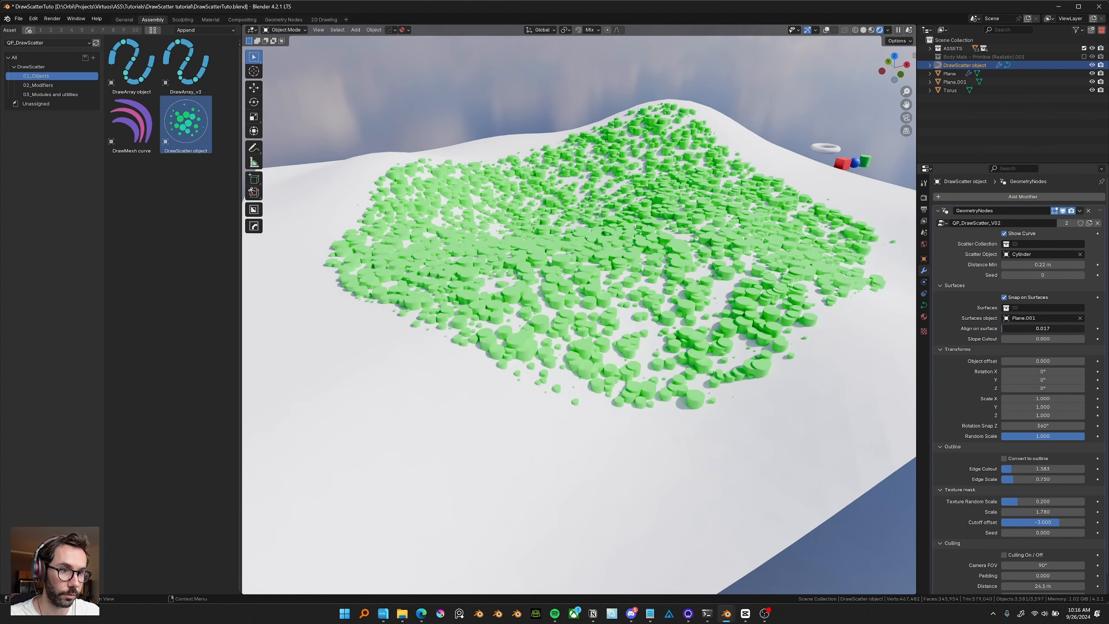
mouse_move(1003, 328)
left_mouse_down()
mouse_move(1087, 329)
mouse_move(1002, 328)
left_mouse_up()
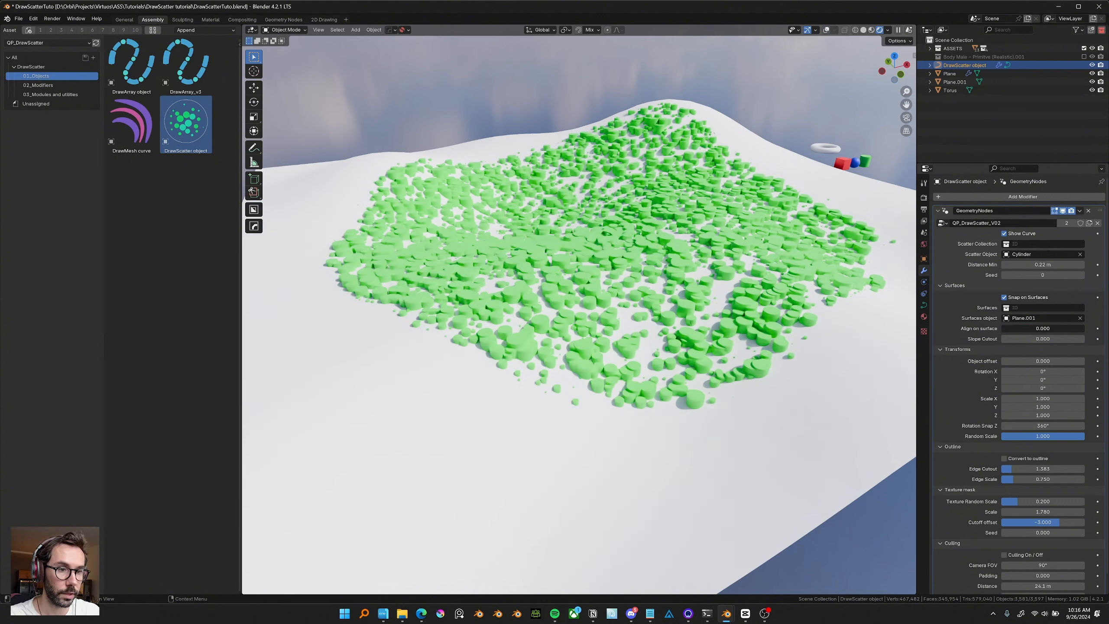
middle_click_drag(746, 332, 709, 350)
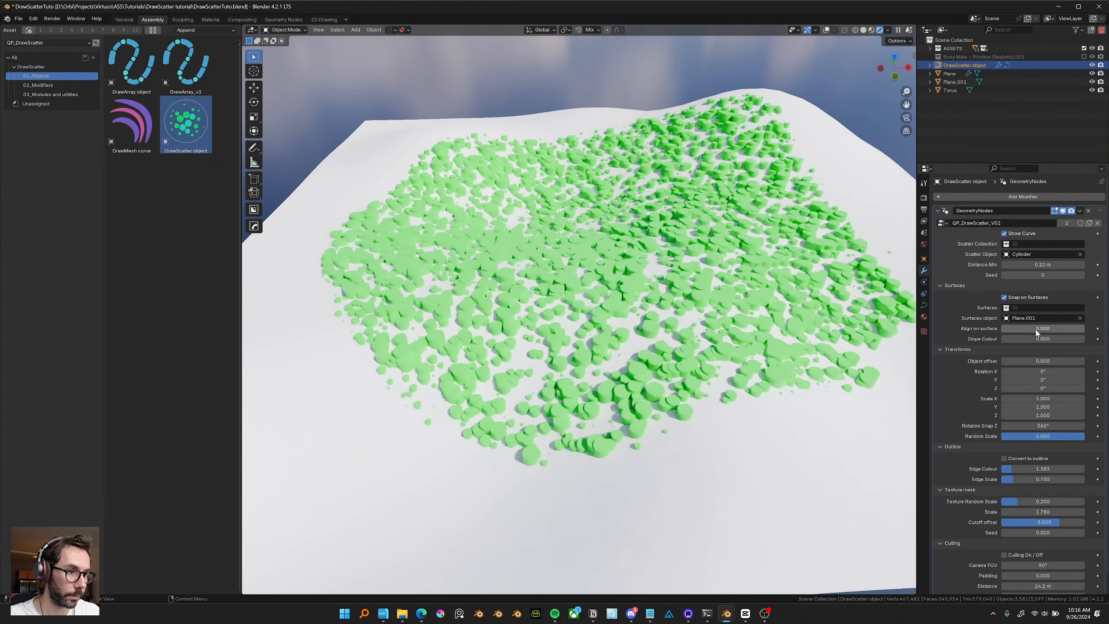
Select the terrain and sculpt a steep cliff into its hill in Sculpt Mode, then return to Object Mode.
left_click(760, 187)
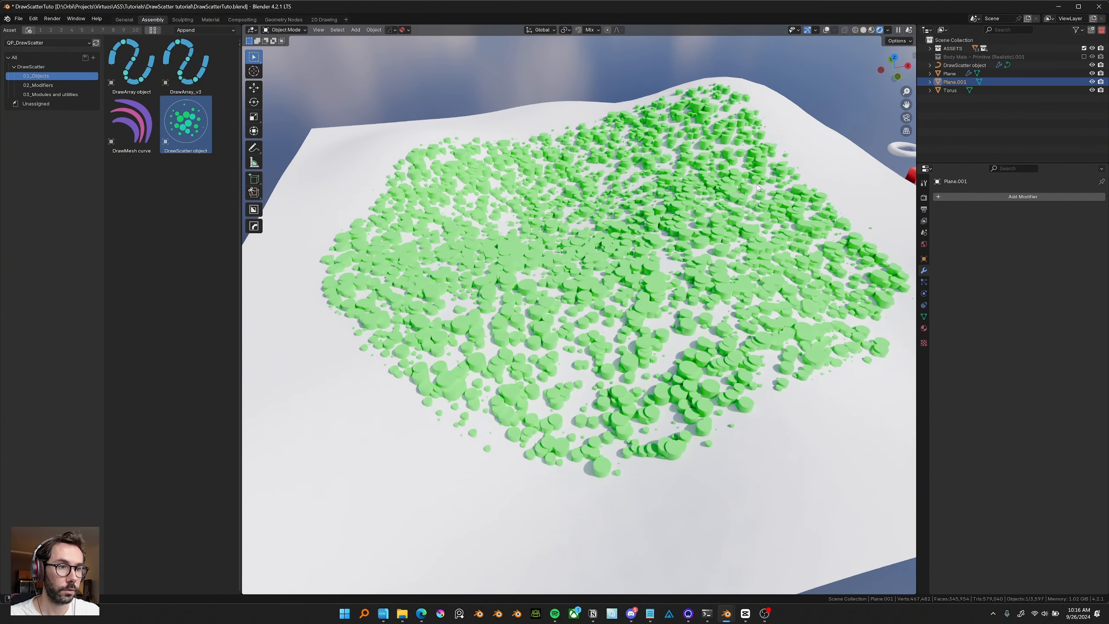
middle_click_drag(769, 185, 757, 186)
key("Tab")
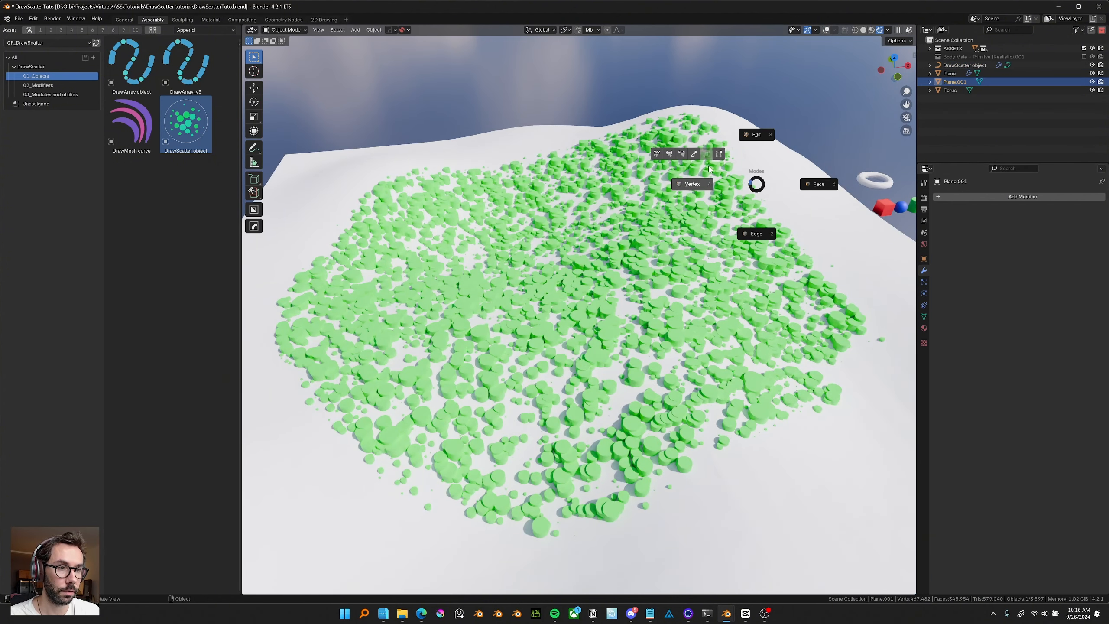
left_click(701, 154)
middle_click_drag(701, 153, 707, 208)
mouse_move(707, 208)
left_mouse_down()
mouse_move(689, 256)
mouse_move(668, 225)
left_mouse_up()
middle_click_drag(576, 210, 662, 214, "shift")
scroll(662, 215, "down", 1)
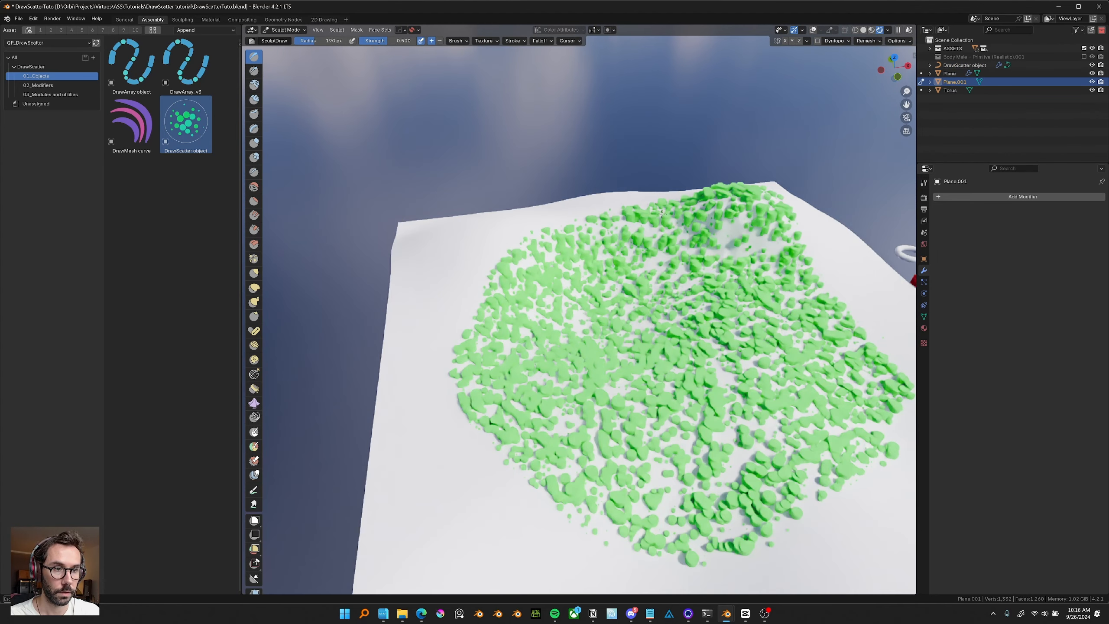
left_click_drag(662, 214, 512, 227)
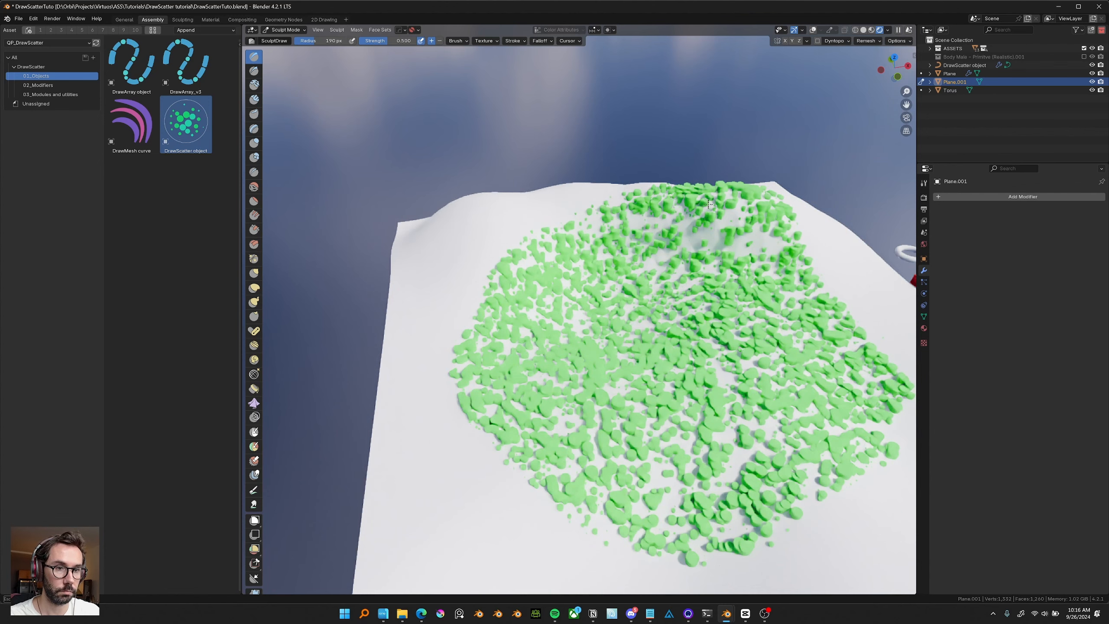
left_click_drag(708, 204, 703, 201)
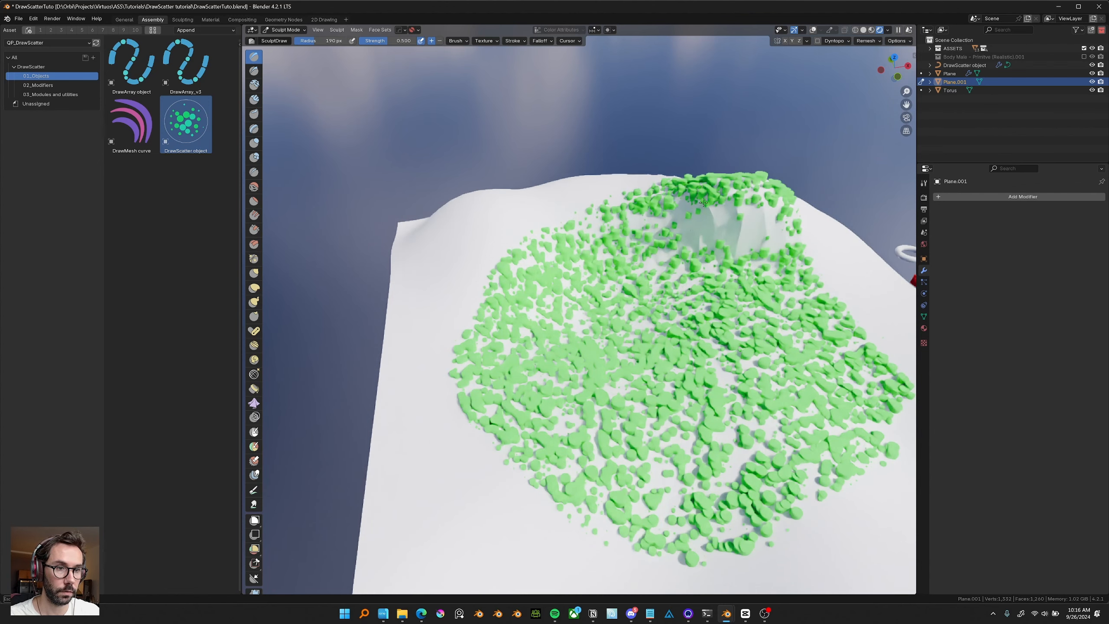
middle_click_drag(703, 201, 531, 208)
middle_click_drag(615, 311, 583, 300)
key("Tab")
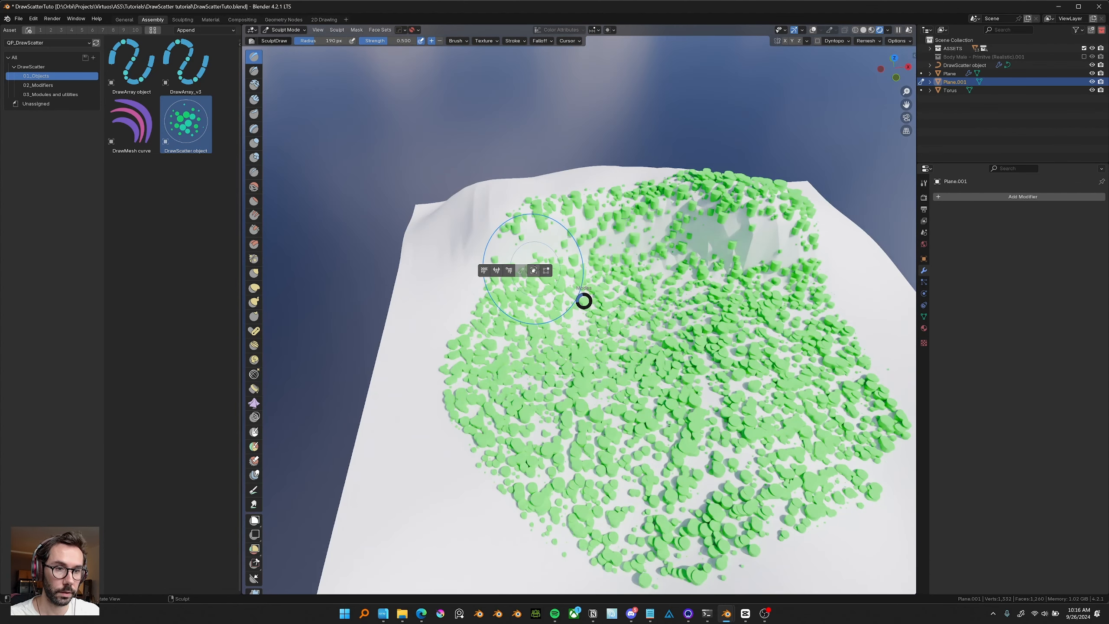
left_click(533, 271)
Select the DrawScatter object and raise its Slope Cutout to about 6.
left_click(678, 349)
middle_click_drag(678, 349, 720, 347)
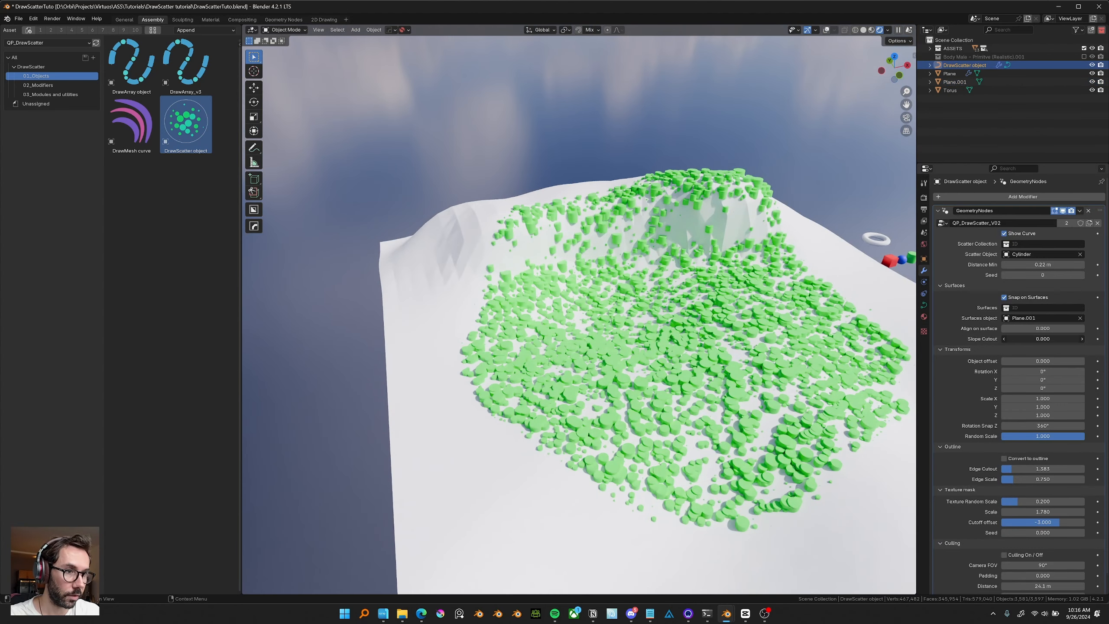
left_click_drag(1043, 339, 1083, 339)
middle_click_drag(649, 290, 681, 263)
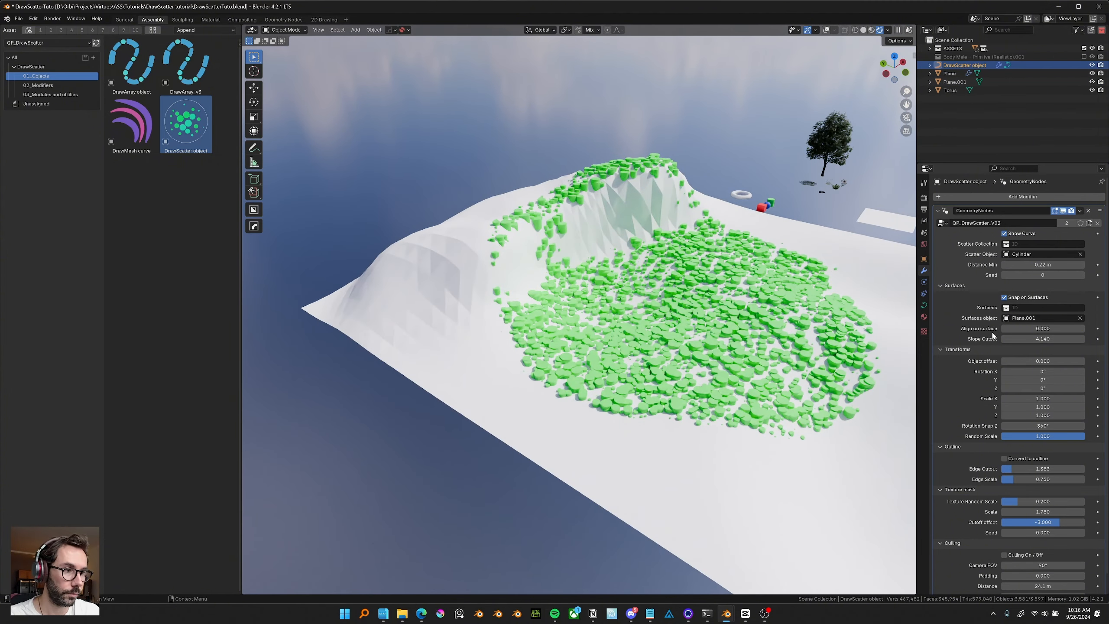
mouse_move(1065, 339)
left_mouse_down()
mouse_move(1105, 339)
mouse_move(1074, 339)
left_mouse_up()
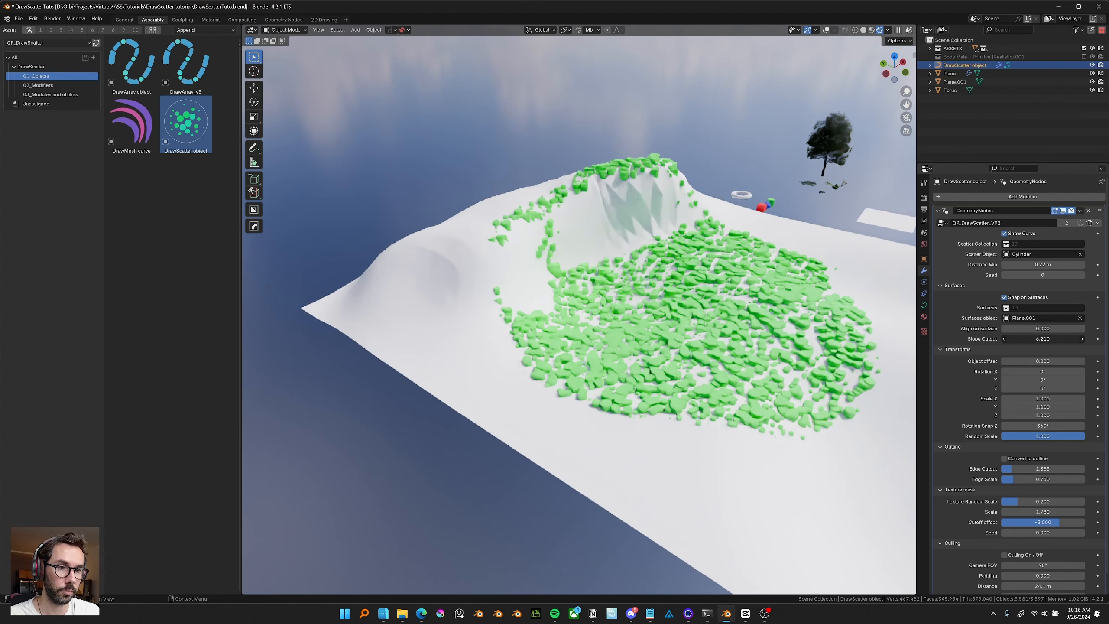
middle_click_drag(628, 289, 732, 335)
scroll(617, 277, "down", 2)
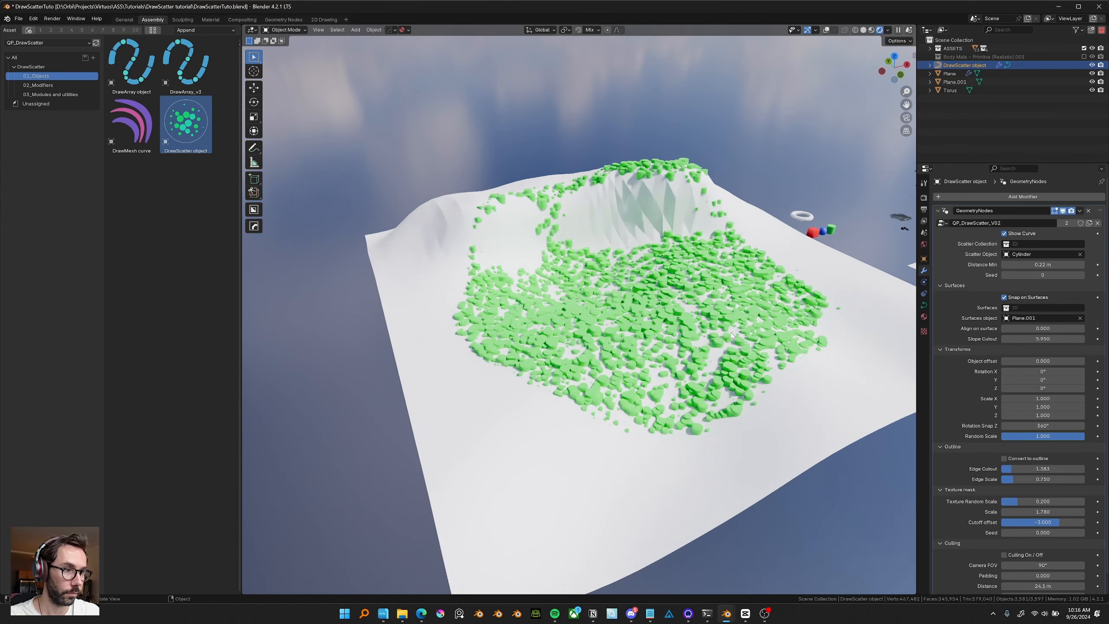
Delete the sculpted terrain, toggle Snap on Surfaces, and move the DrawScatter object down along Z.
scroll(736, 330, "down", 2)
key("Delete")
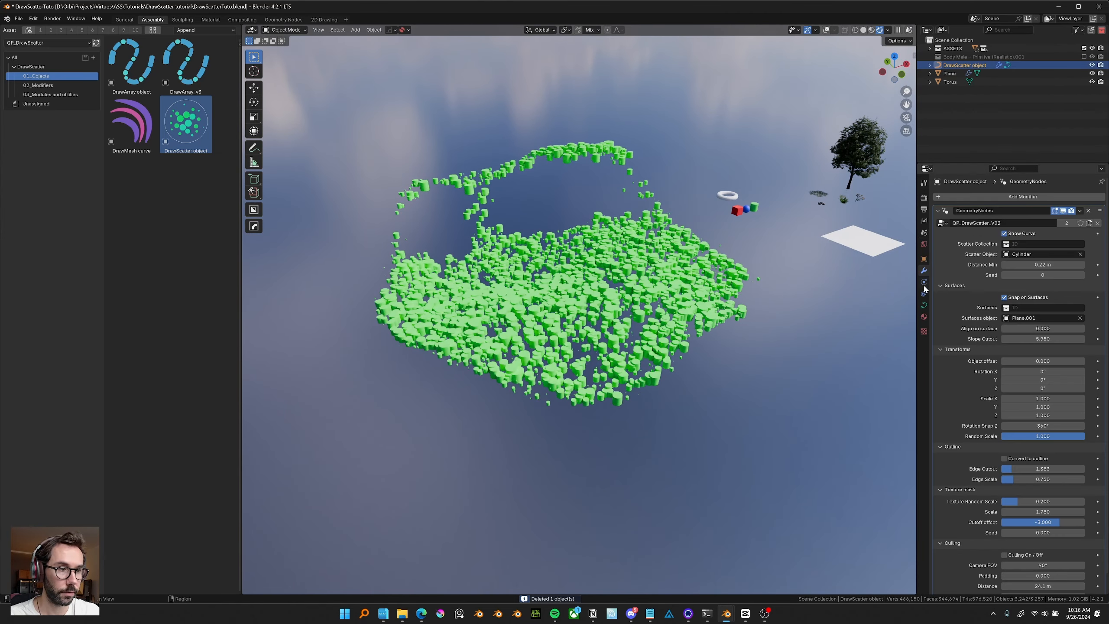
left_click(1004, 297)
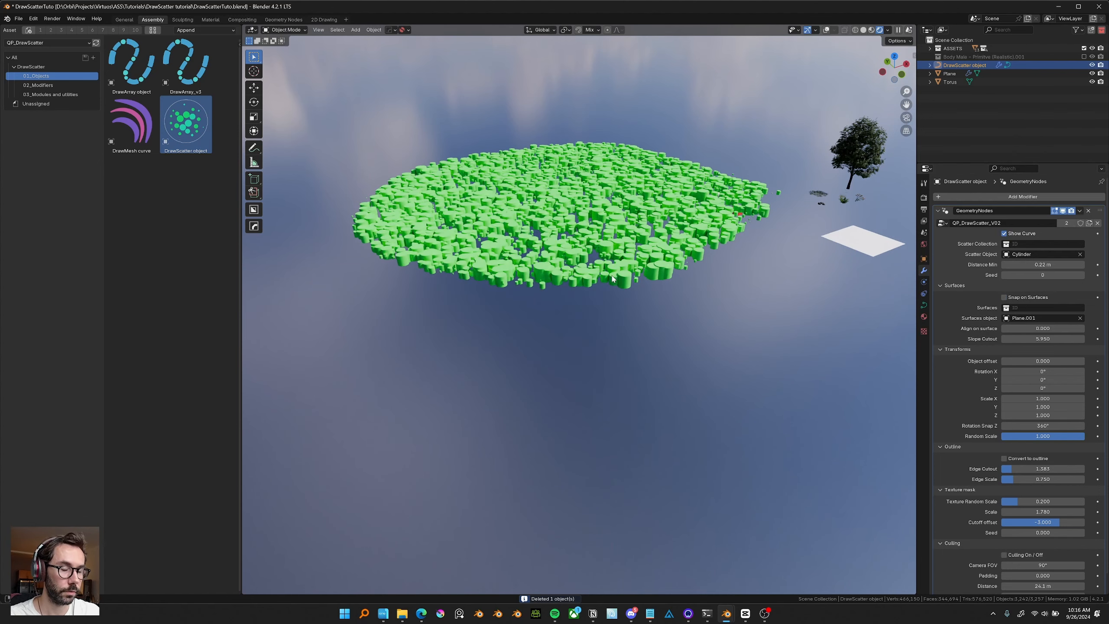
middle_click_drag(613, 278, 627, 290)
key("g")
key("z")
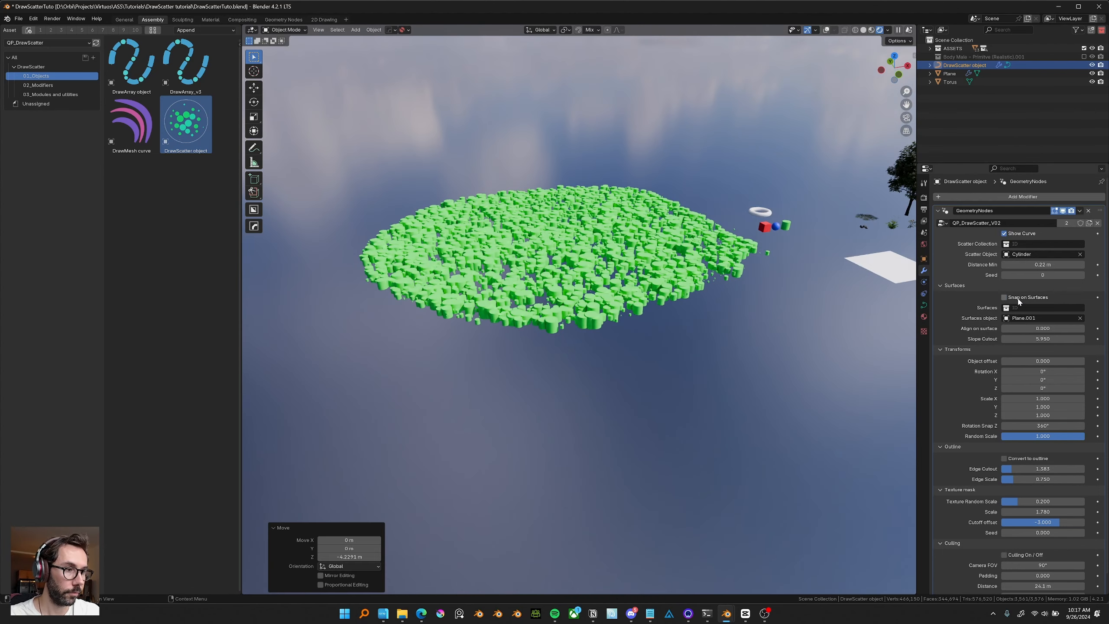
left_click(1018, 299)
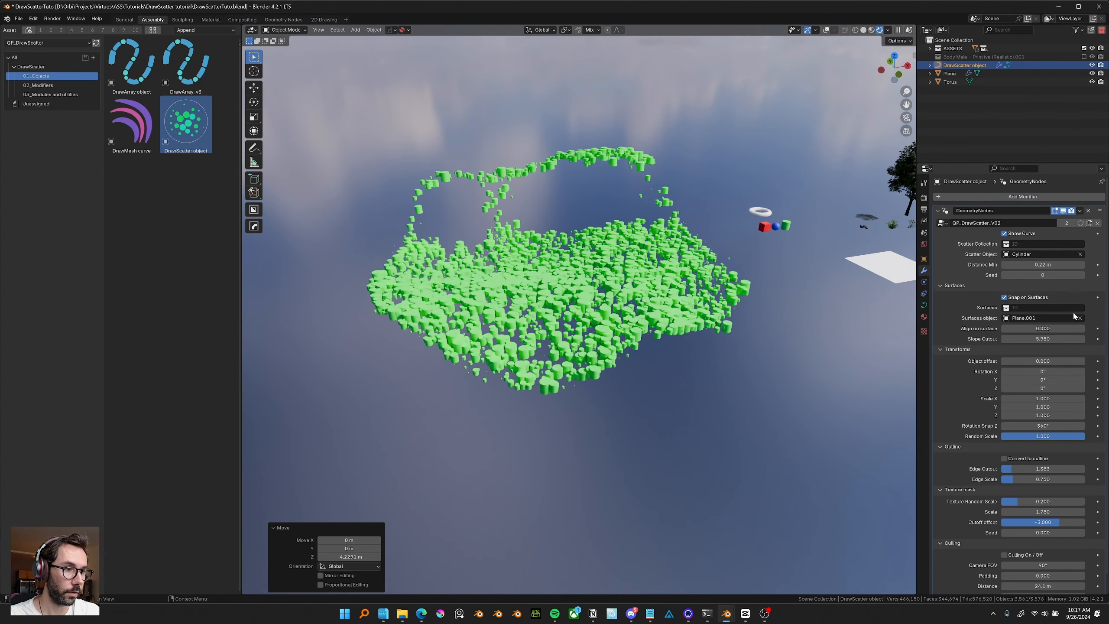
Clear the surfaces object, switch off Snap on Surfaces, and undo back to the terrain.
left_click(1080, 319)
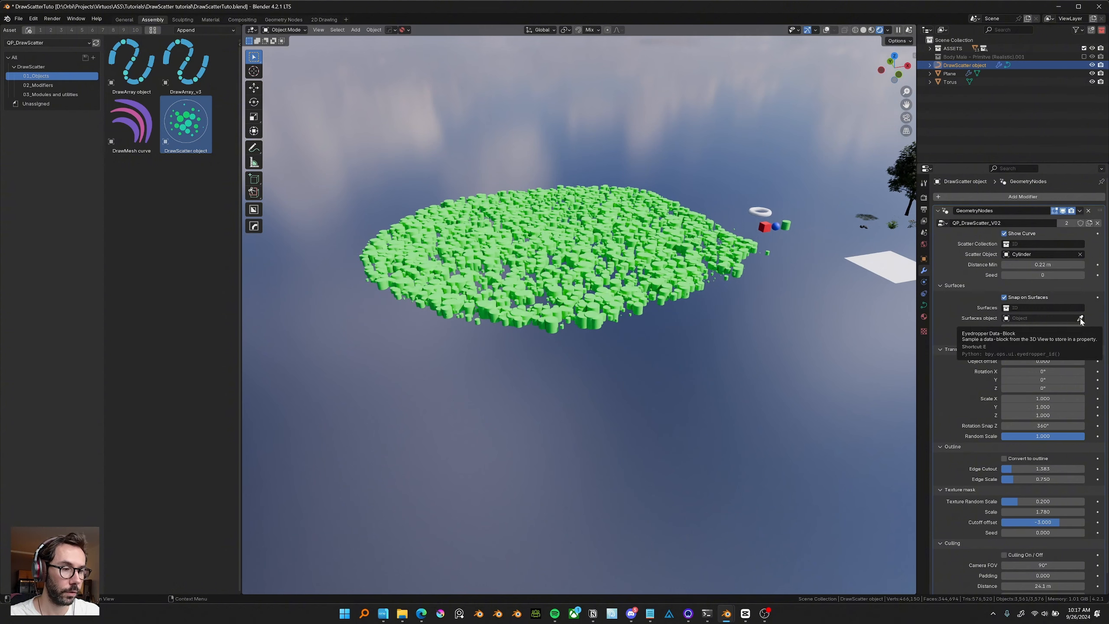
middle_click_drag(773, 281, 777, 288)
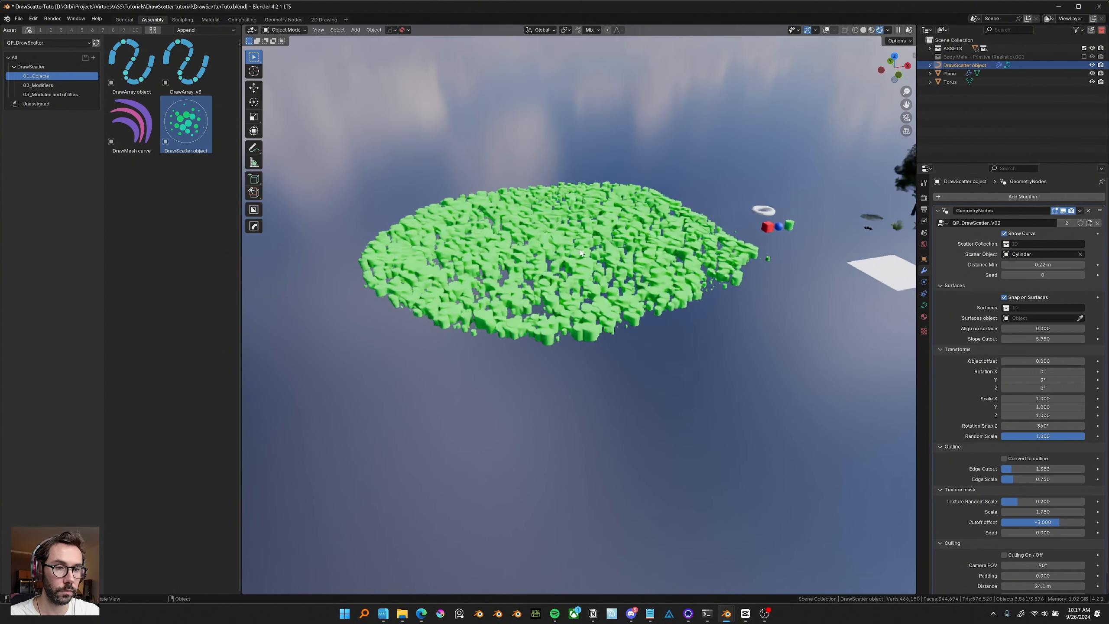
left_click(1019, 299)
middle_click_drag(904, 335, 908, 339)
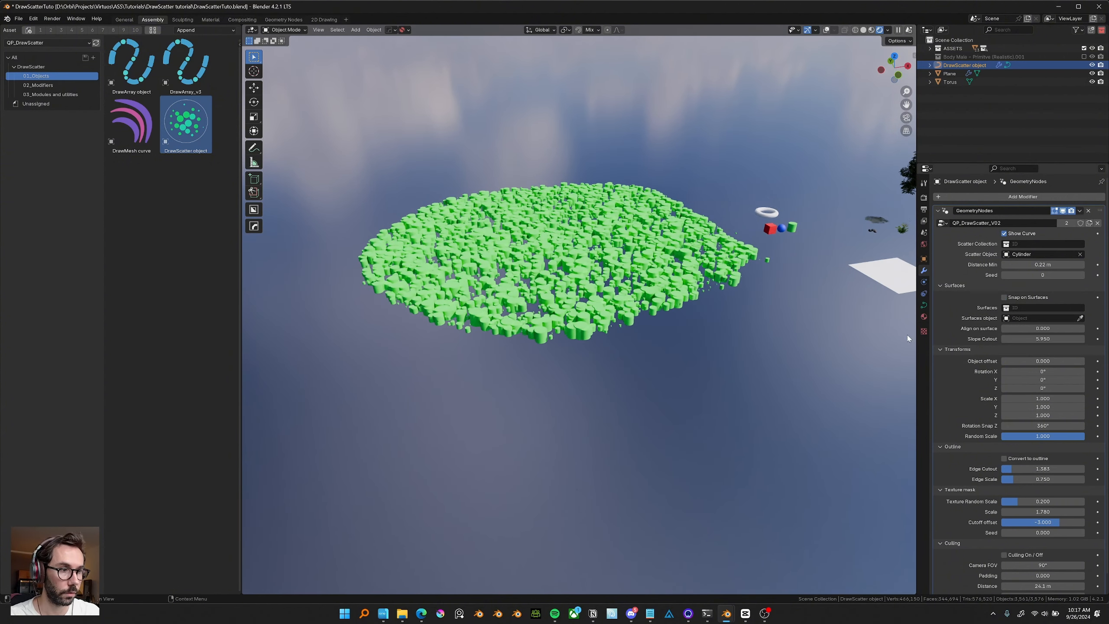
scroll(653, 340, "up", 2)
key("ctrl+z")
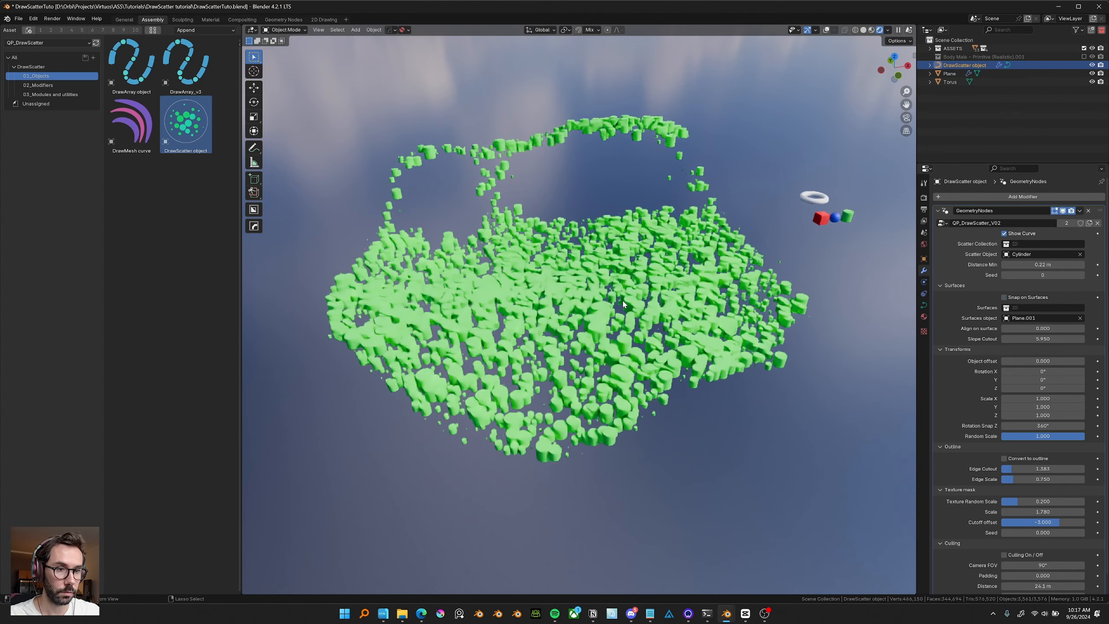
key("ctrl+z")
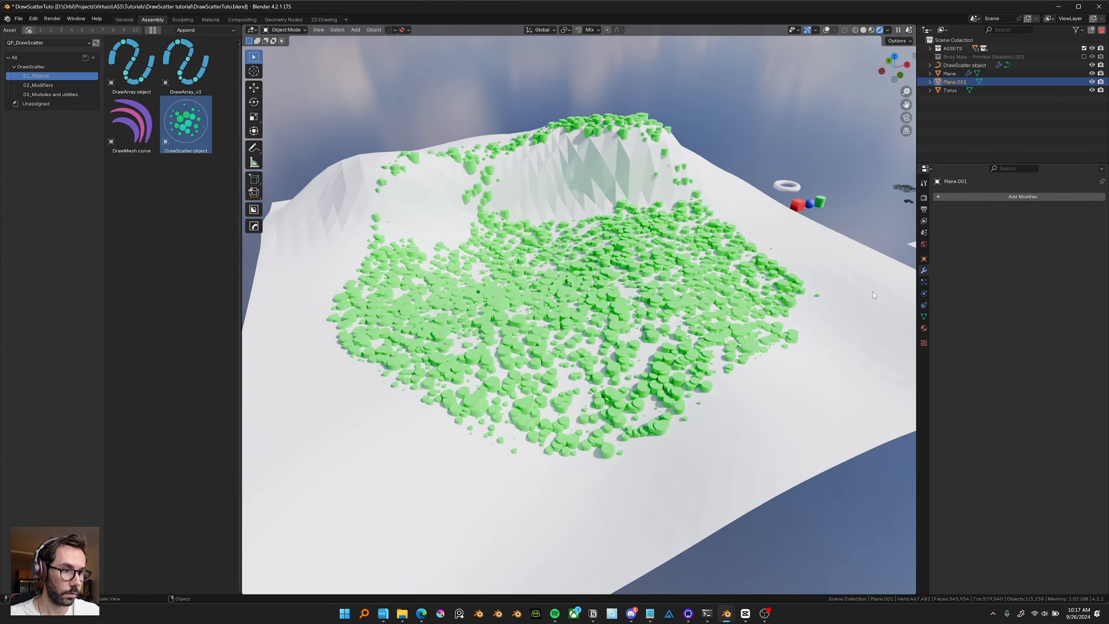
Give the terrain's material a brown base color.
left_click(924, 328)
left_click(965, 232)
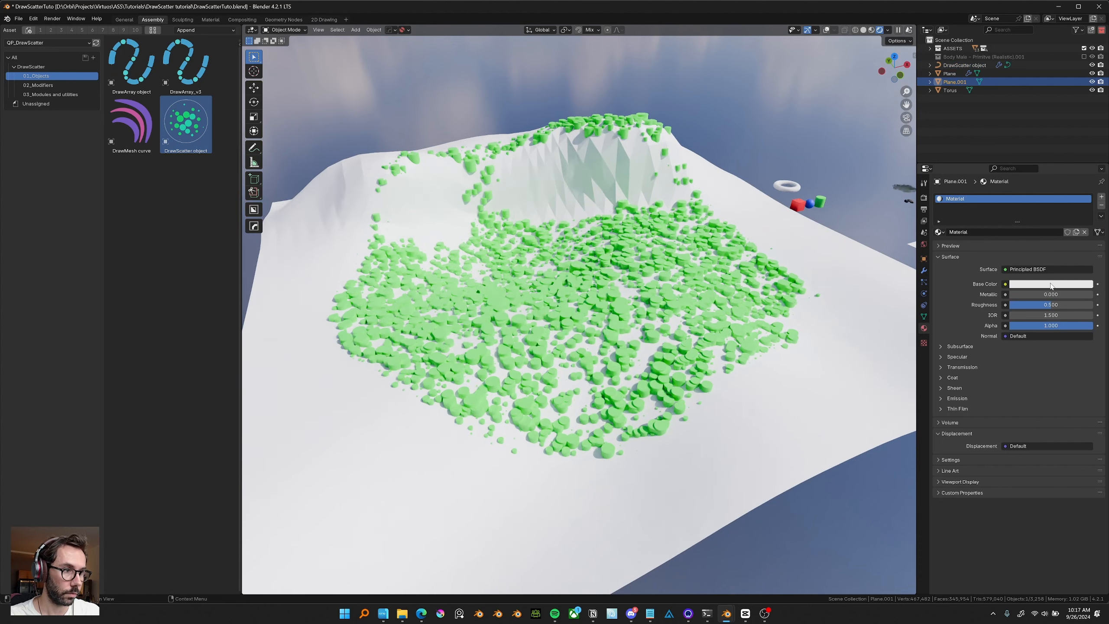
left_click(1051, 284)
left_click(1087, 194)
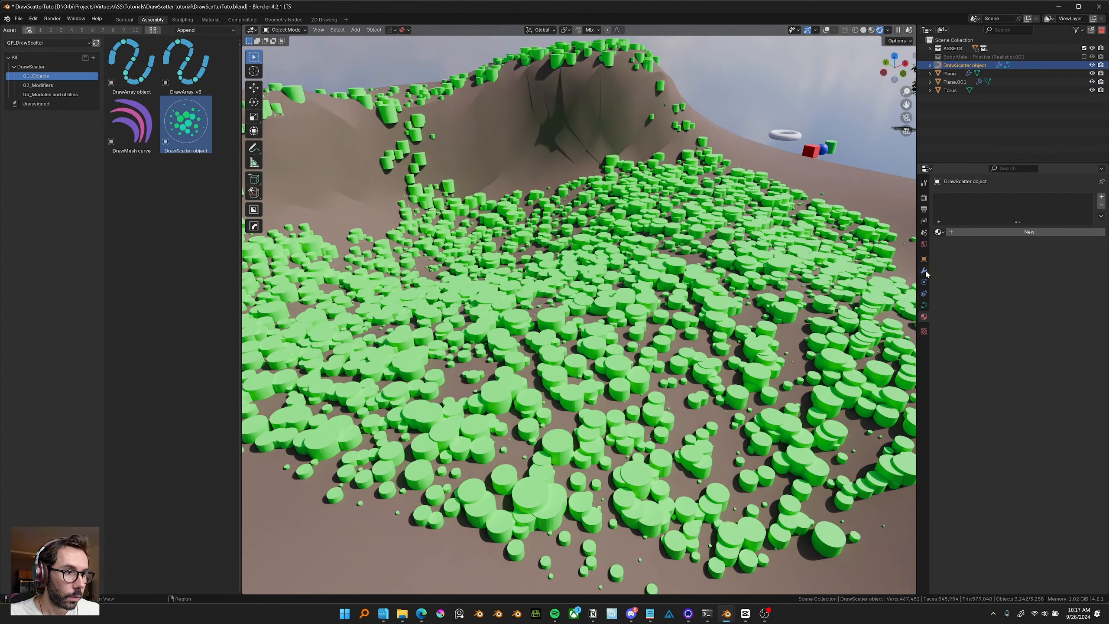
left_click(924, 271)
middle_click_drag(791, 279, 755, 270)
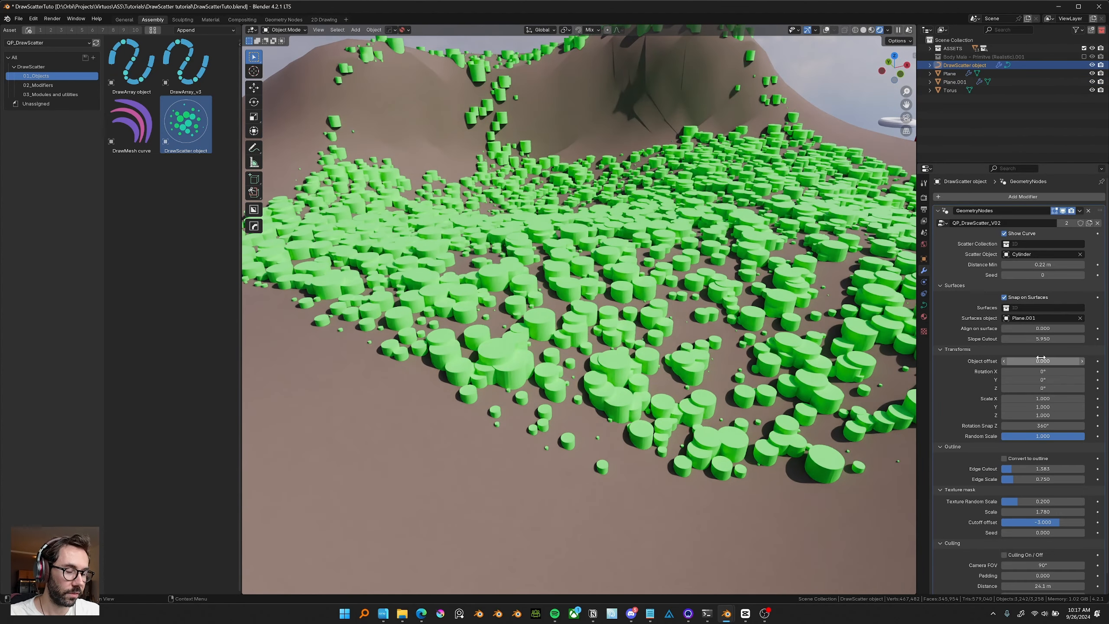
Set the DrawScatter's Align on surface to 1.000, leaving offset and rotation at their defaults.
mouse_move(1043, 362)
left_mouse_down()
mouse_move(1030, 362)
mouse_move(1043, 361)
left_mouse_up()
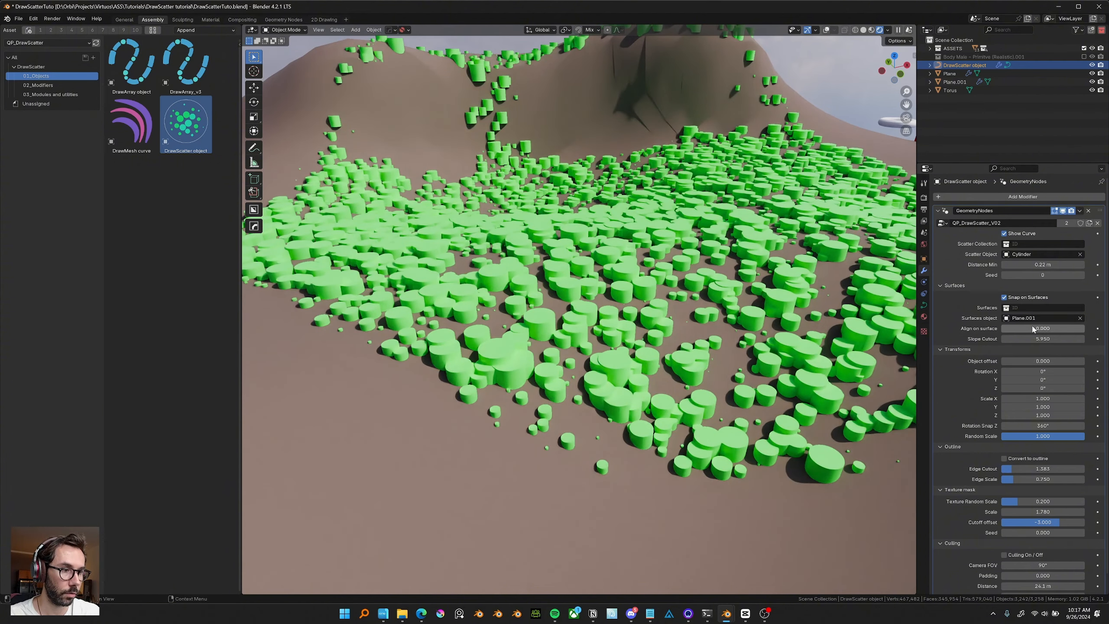
left_click_drag(1009, 329, 1047, 361)
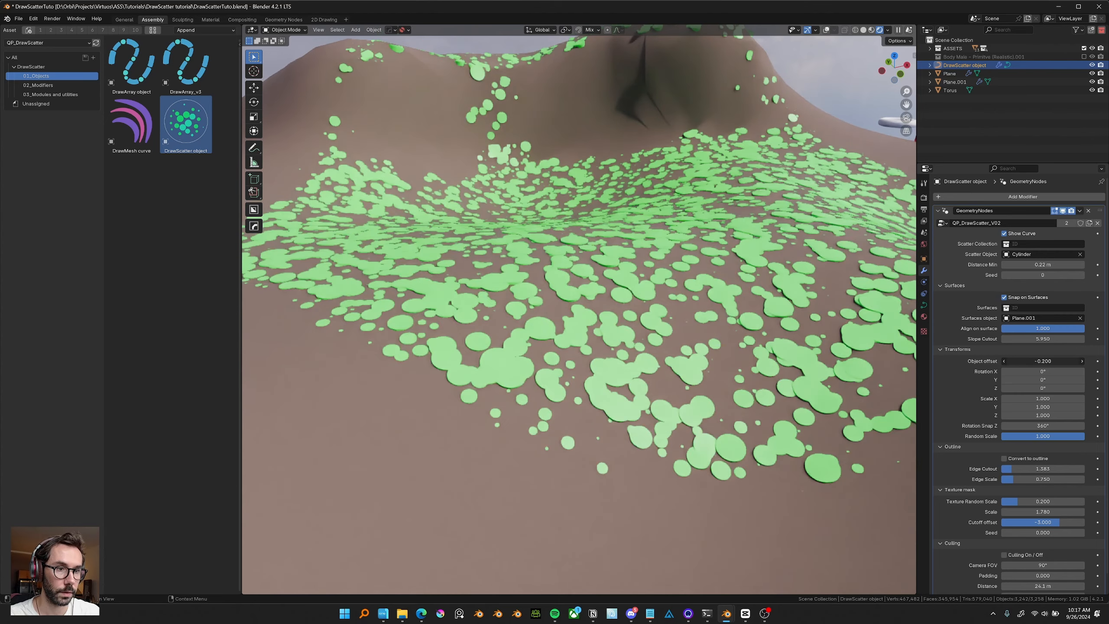
key("Escape")
scroll(900, 393, "down", 5)
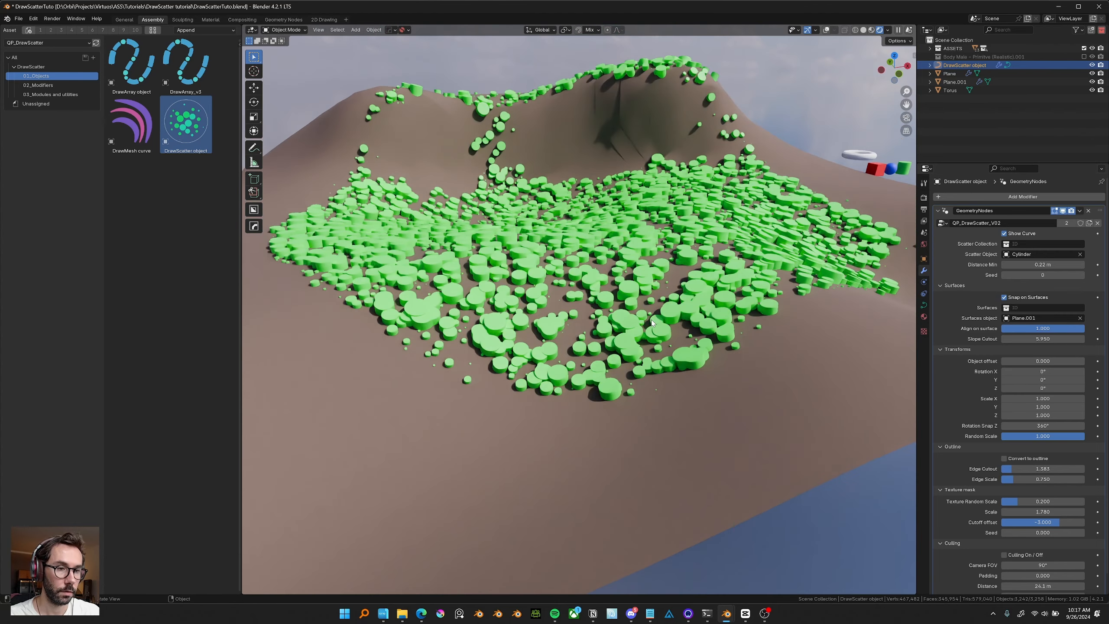
left_click_drag(1043, 372, 1064, 371)
key("BackSpace")
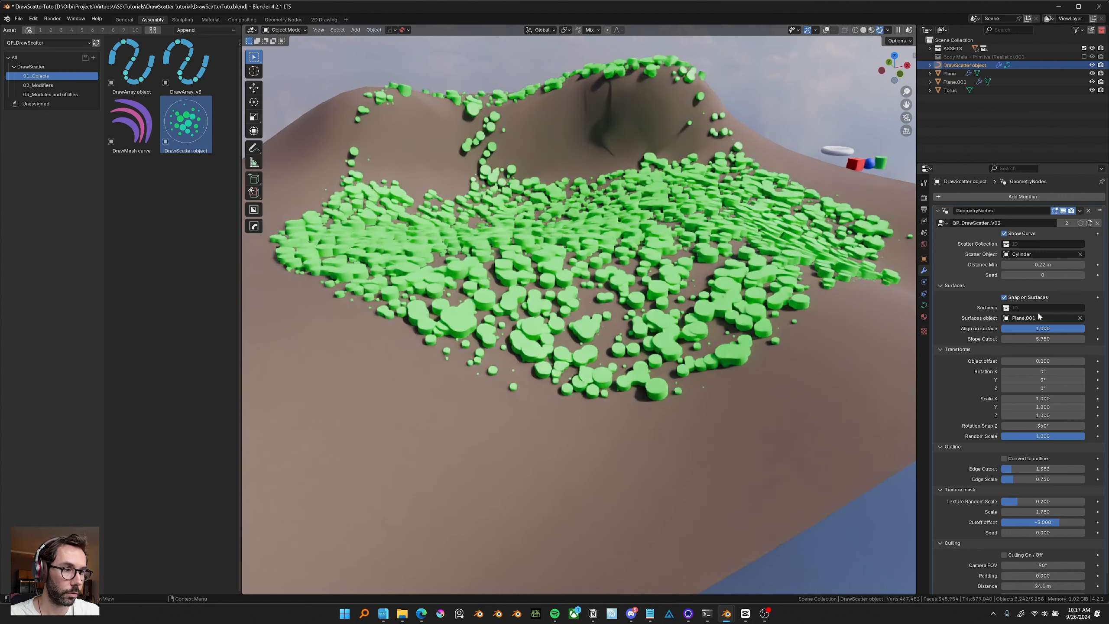
Turn off Snap on Surfaces and move the DrawScatter object across the scene.
left_click(1004, 297)
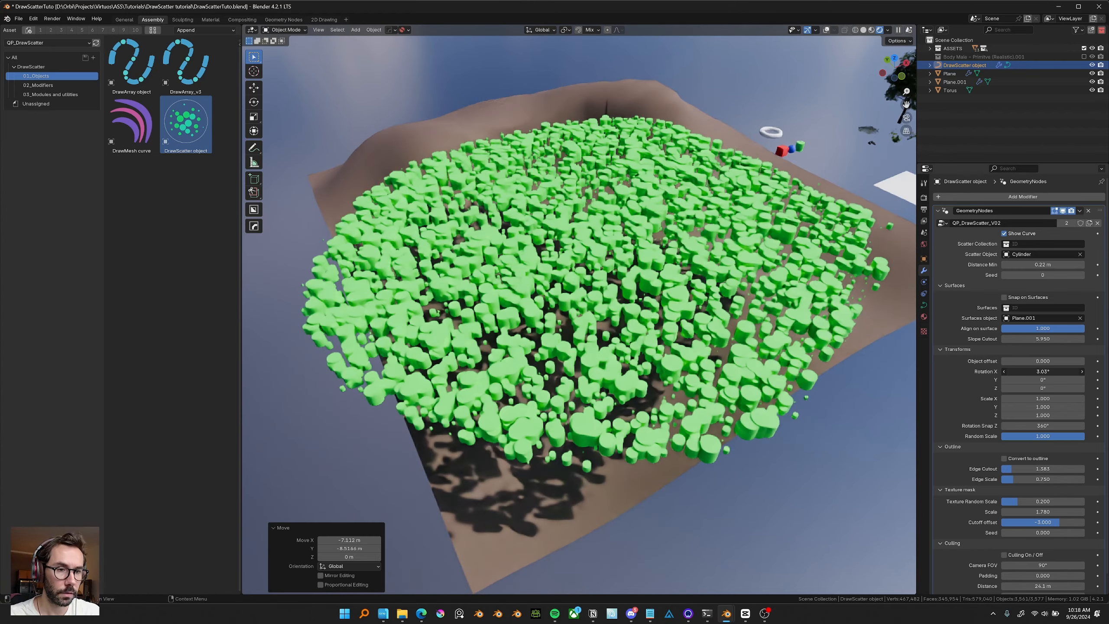
mouse_move(1043, 372)
left_mouse_down()
mouse_move(1063, 372)
mouse_move(1030, 371)
left_mouse_up()
middle_click_drag(580, 317, 607, 324)
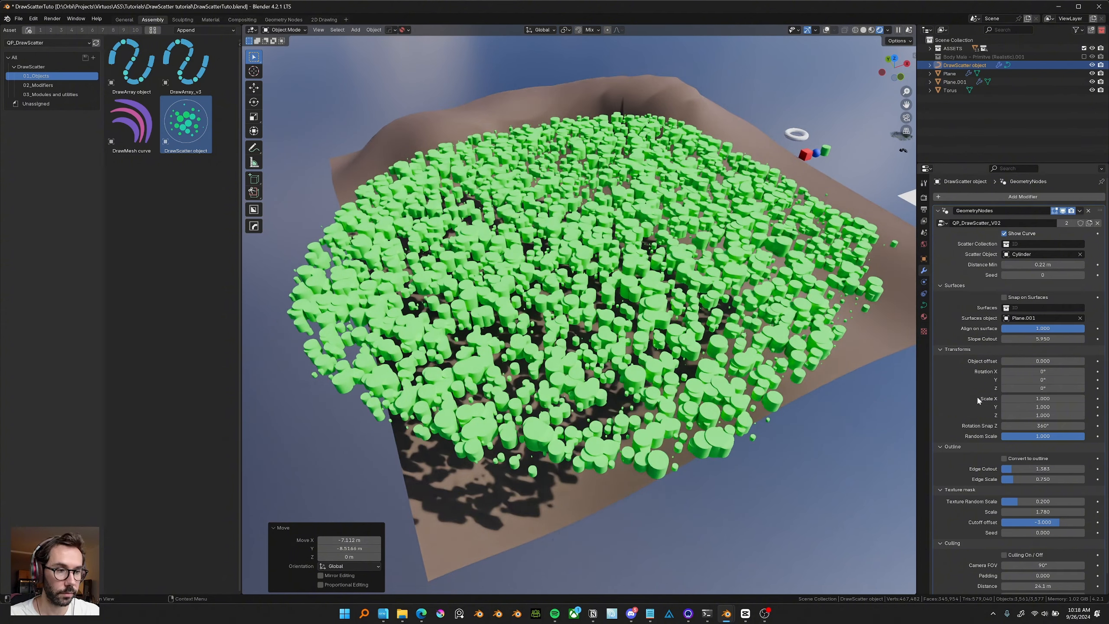
Set the DrawScatter's Random Scale to 0 and Distance Min to 0.86 m.
left_click_drag(1043, 399, 1000, 434)
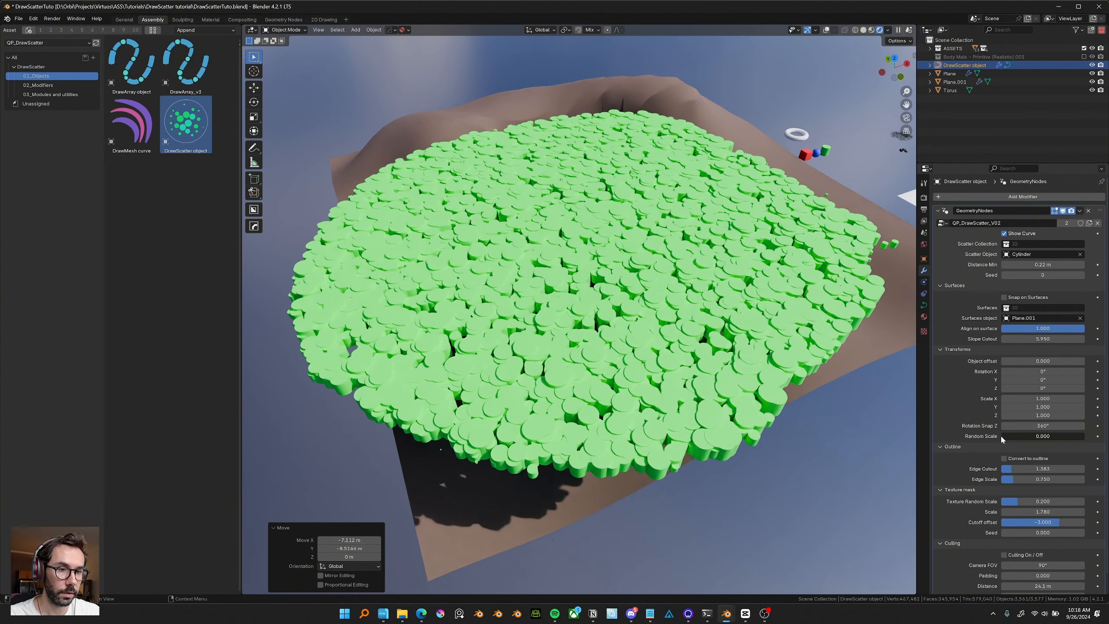
left_click_drag(1043, 264, 1082, 264)
middle_click_drag(752, 346, 782, 347)
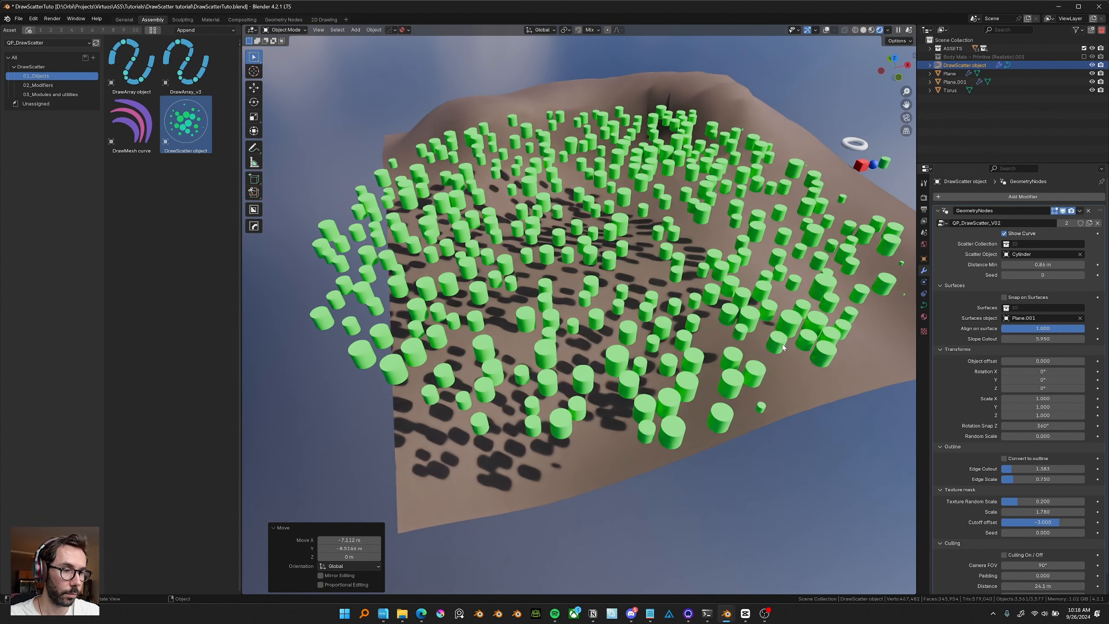
Replace the scatter object with the red cube from the scene.
left_click(1080, 254)
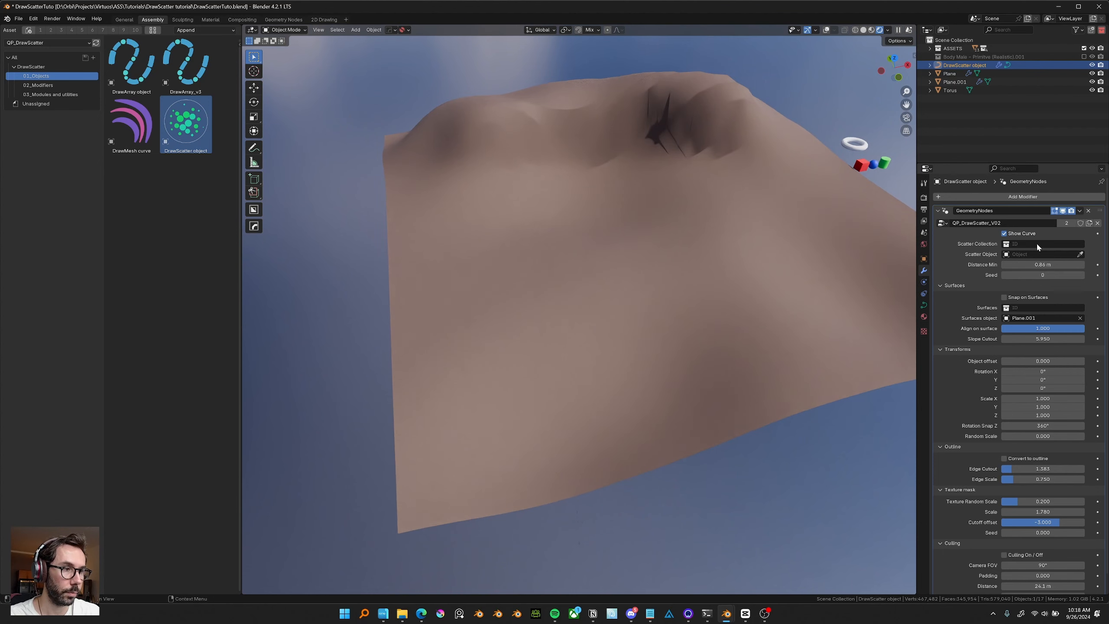
left_click(863, 160)
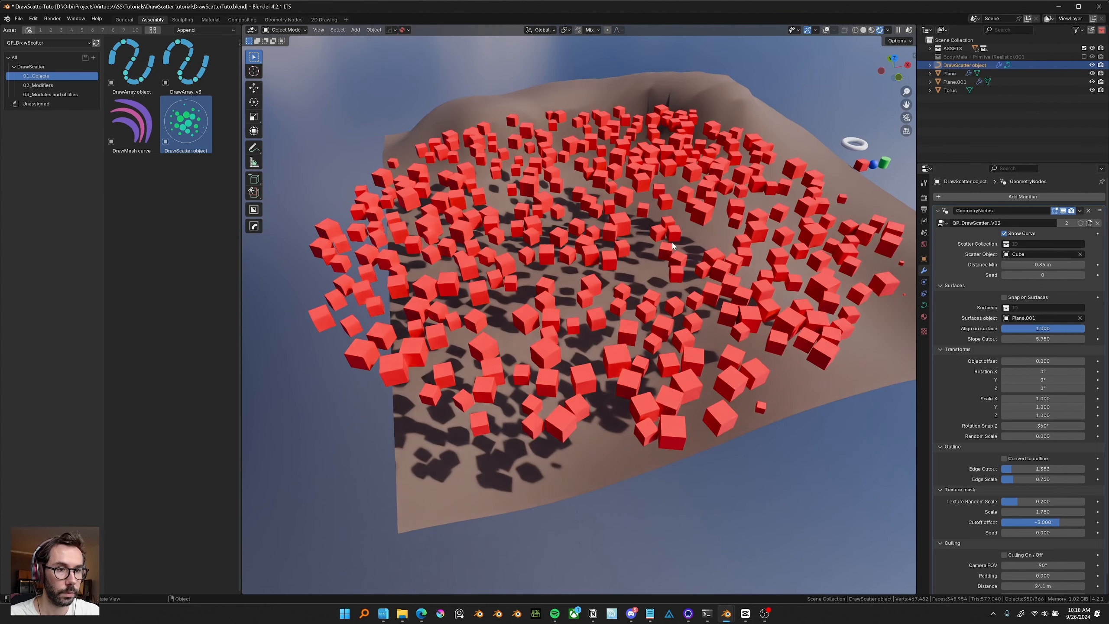
Switch to a top view and set Rotation Snap Z to 180°.
key("KP_7")
left_click_drag(590, 568, 589, 446)
left_click(608, 399)
scroll(616, 396, "up", 3)
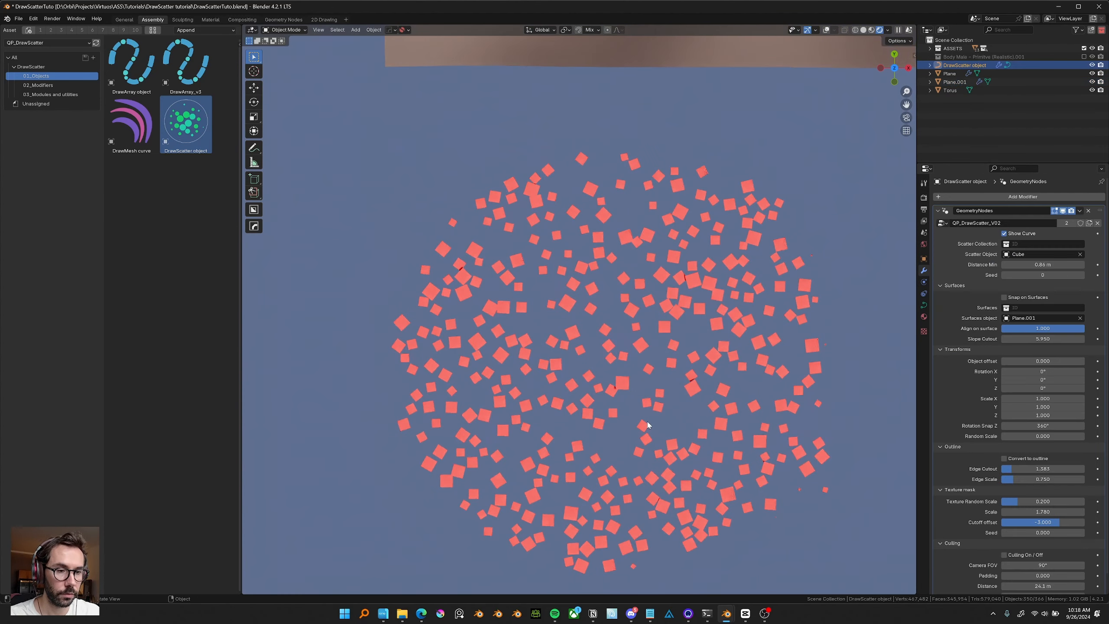
middle_click_drag(689, 399, 687, 387, "shift")
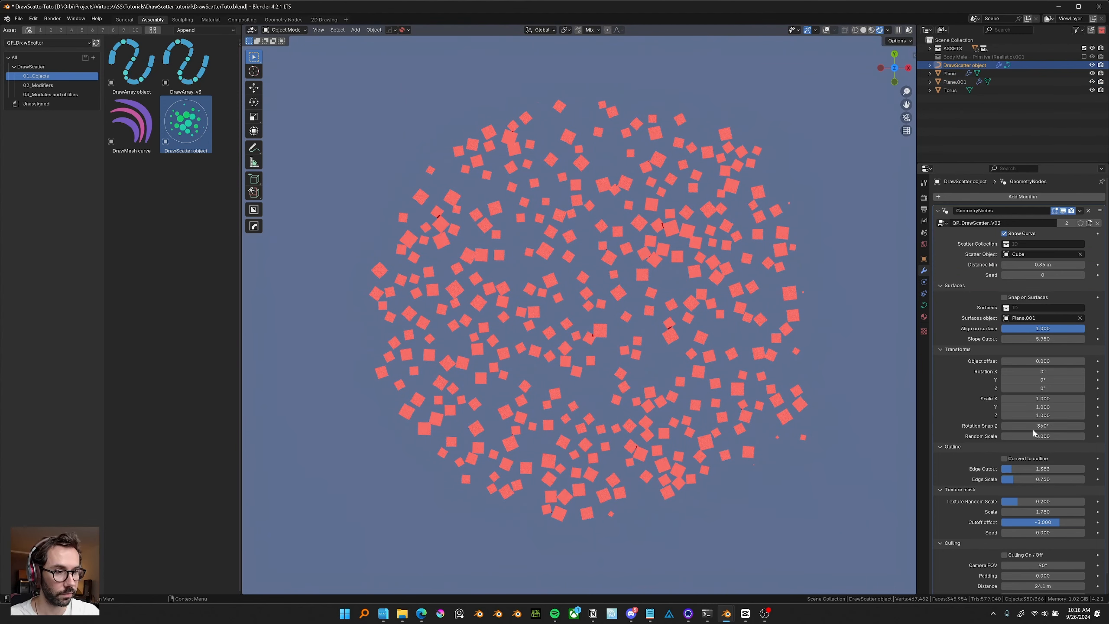
middle_click_drag(660, 432, 649, 436, "shift")
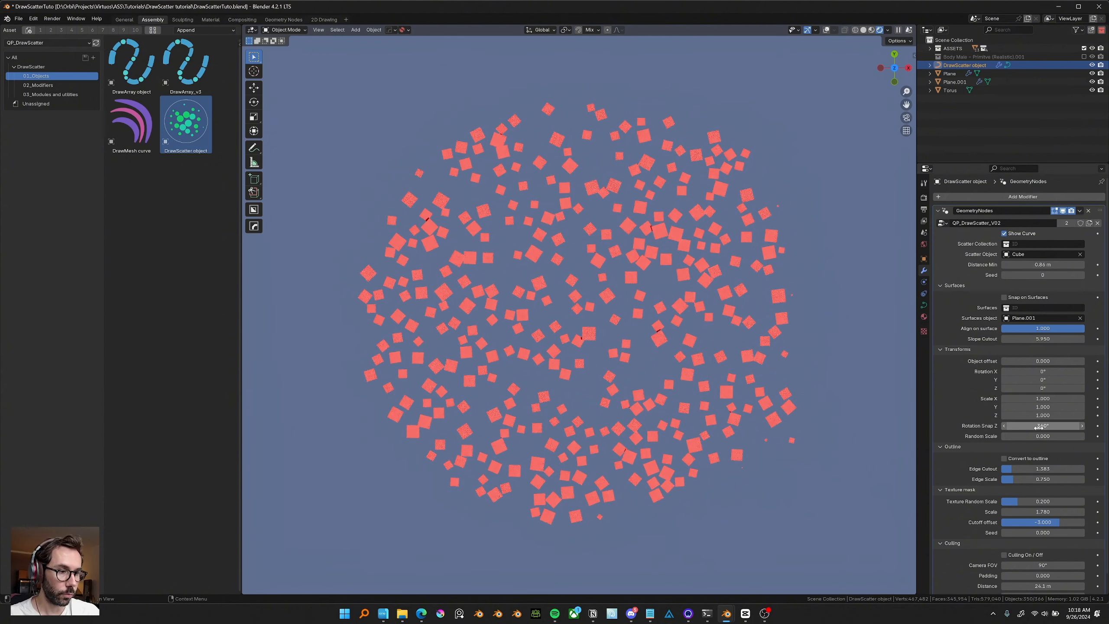
middle_click_drag(767, 421, 760, 417, "shift")
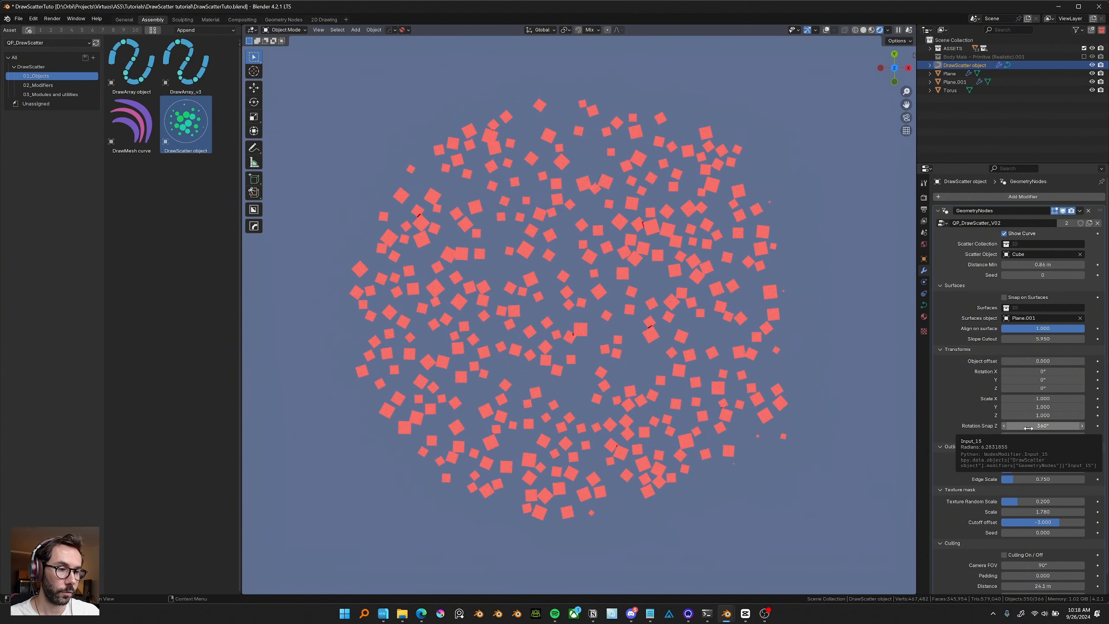
left_click(1029, 427)
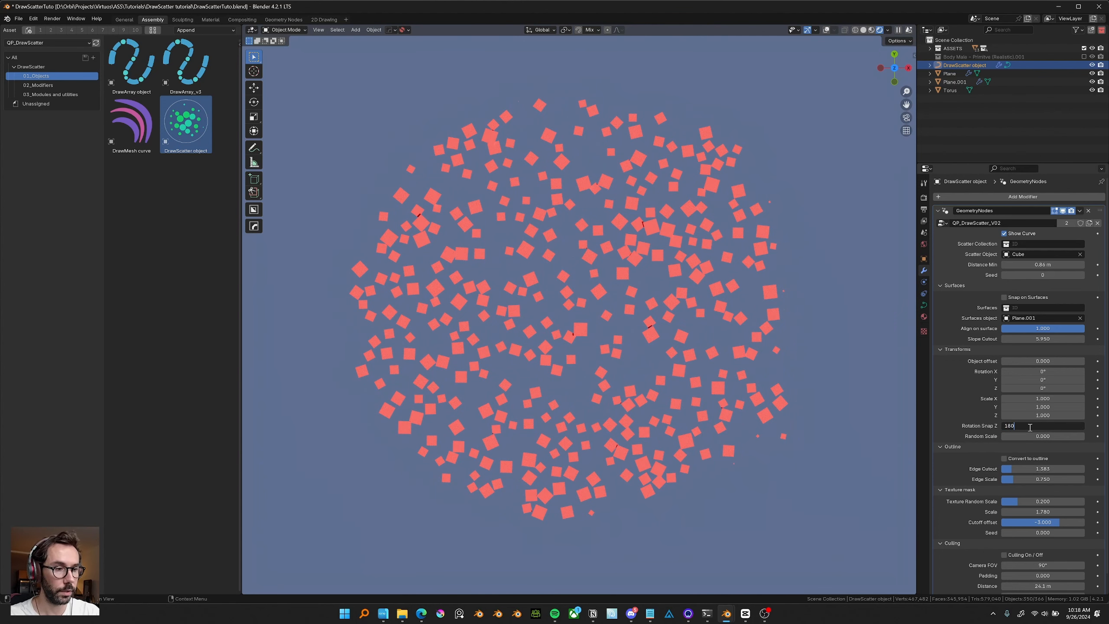
key("Return")
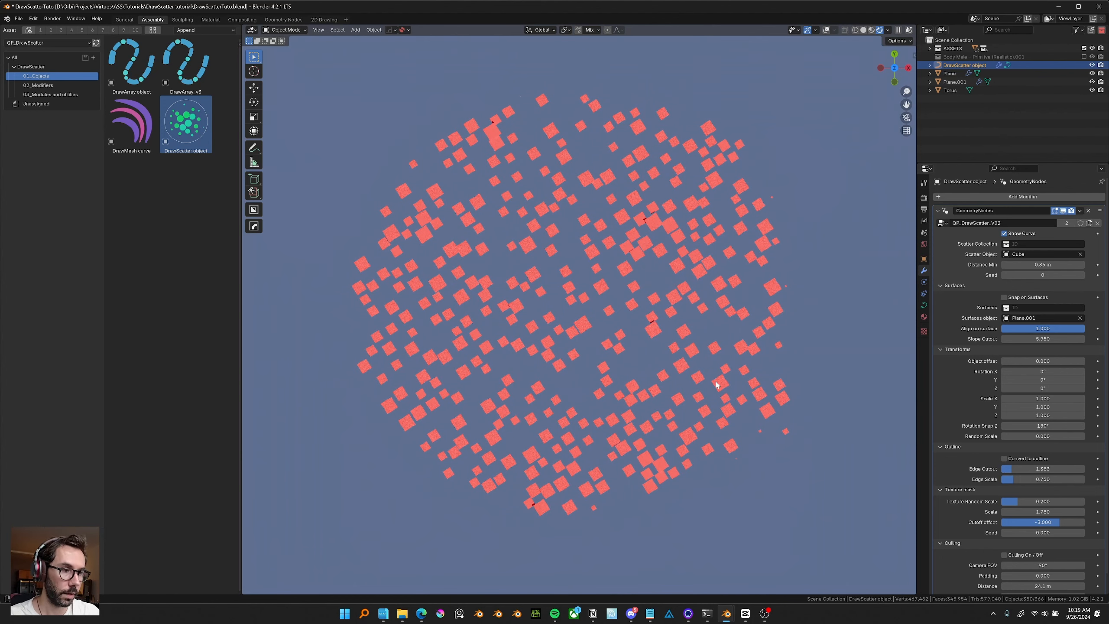
Rotate the DrawScatter object about -10° around Z and move it across the terrain.
key("r")
key("z")
left_click(822, 400)
key("g")
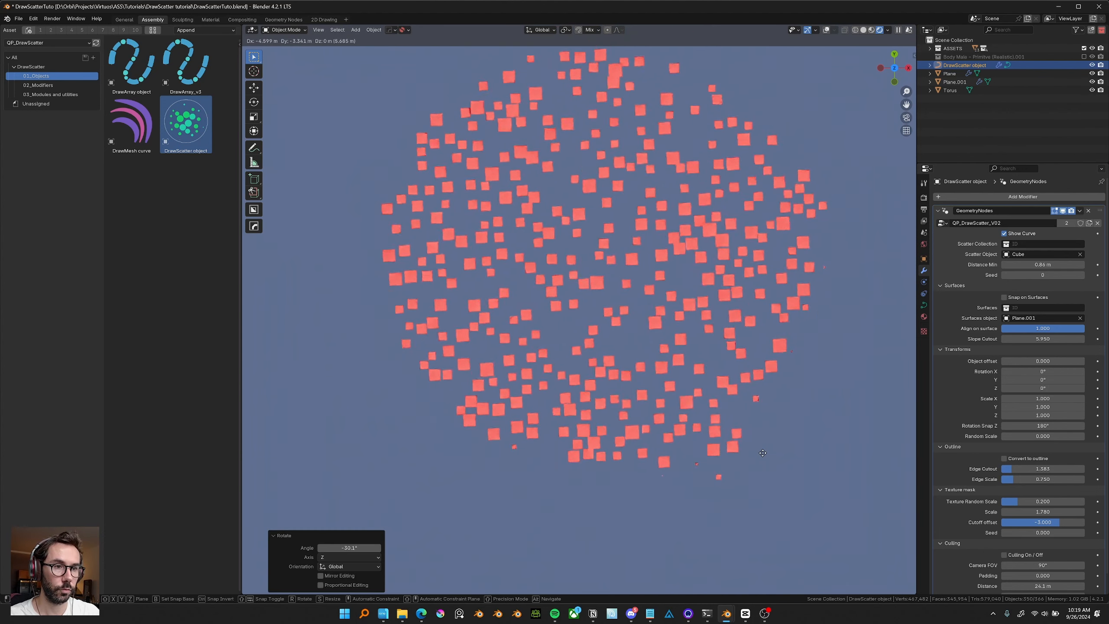
left_click(763, 453)
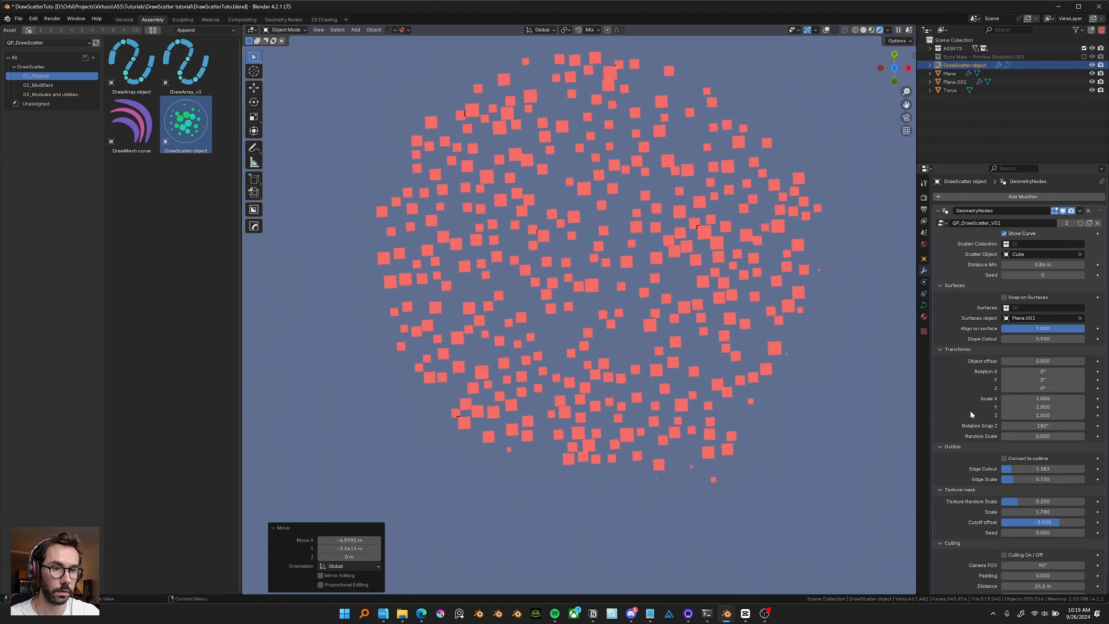
Select and edit the red cube source object into an elongated box, then reselect the DrawScatter object.
middle_click_drag(851, 306, 681, 347, "shift")
left_click(832, 204)
middle_click_drag(806, 276, 736, 315, "shift")
scroll(736, 315, "up", 3)
key("Tab")
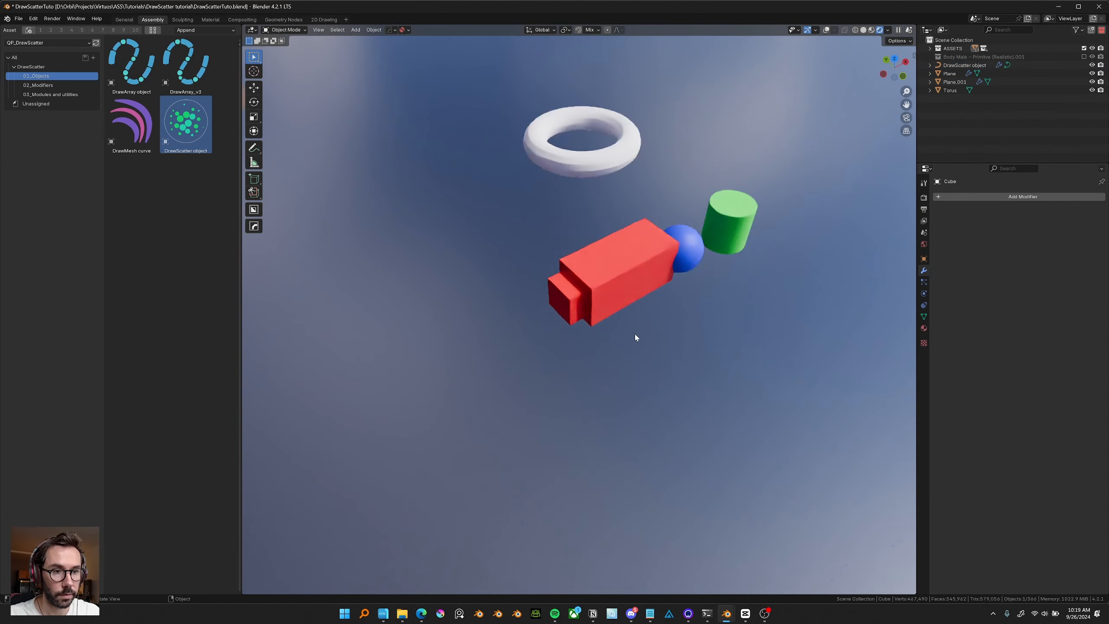
scroll(634, 332, "down", 6)
left_click(483, 441)
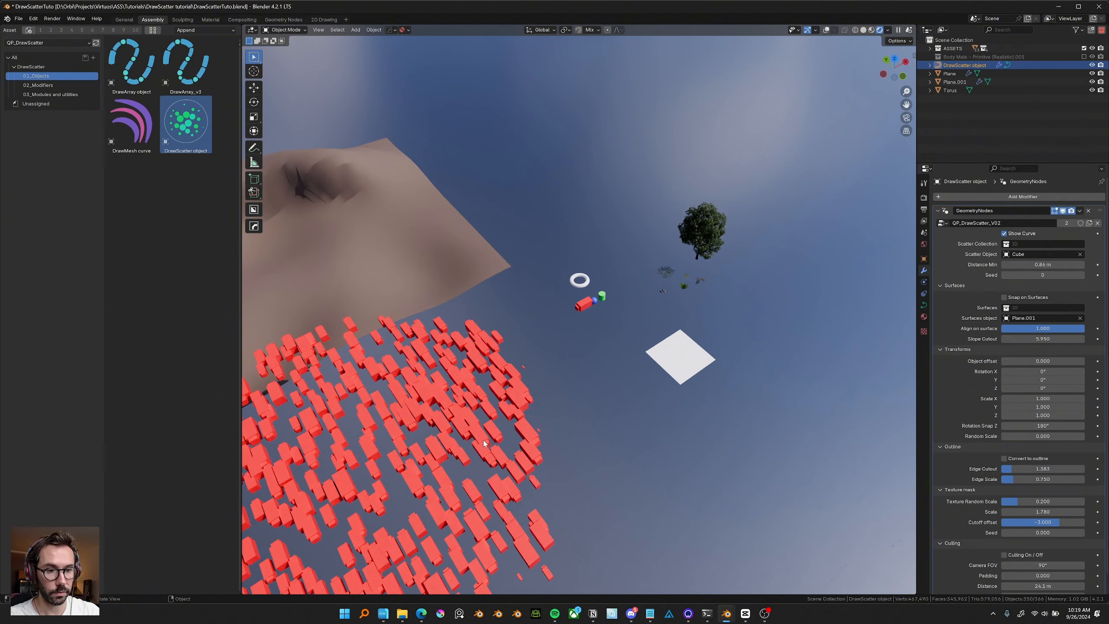
Set Rotation Snap Z to 45° in top view.
key("KP_7")
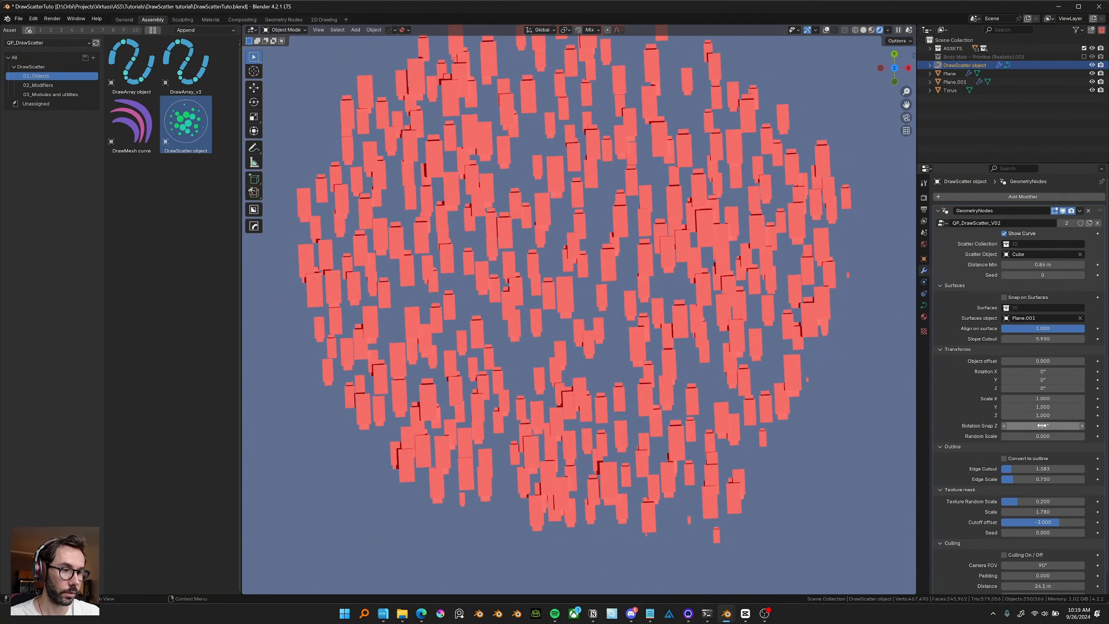
left_click_drag(1043, 426, 1043, 426)
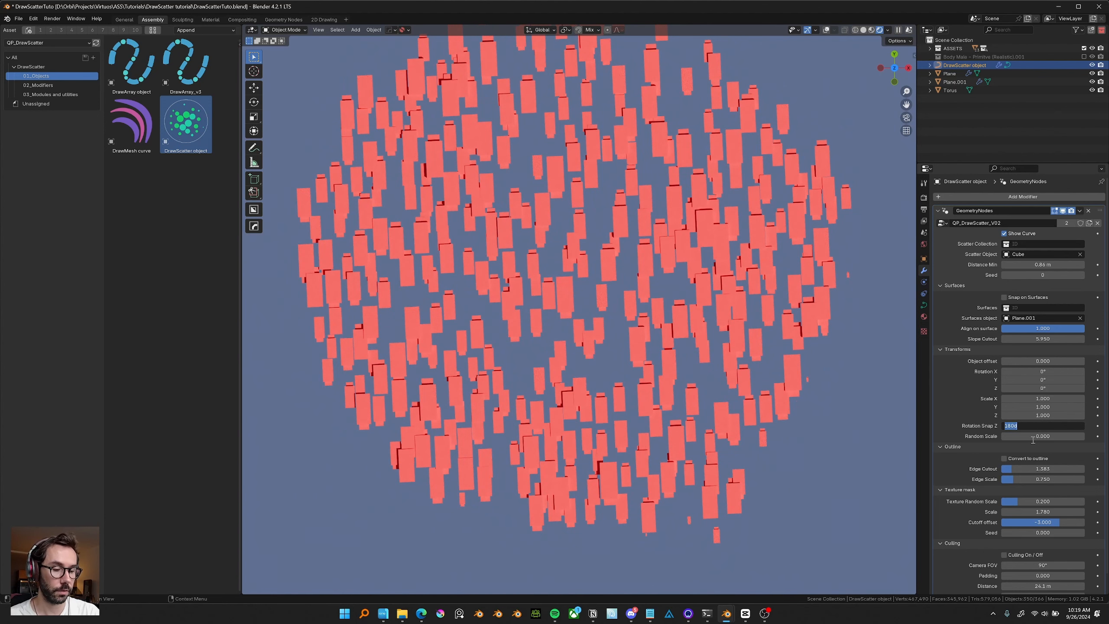
type("45")
key("Return")
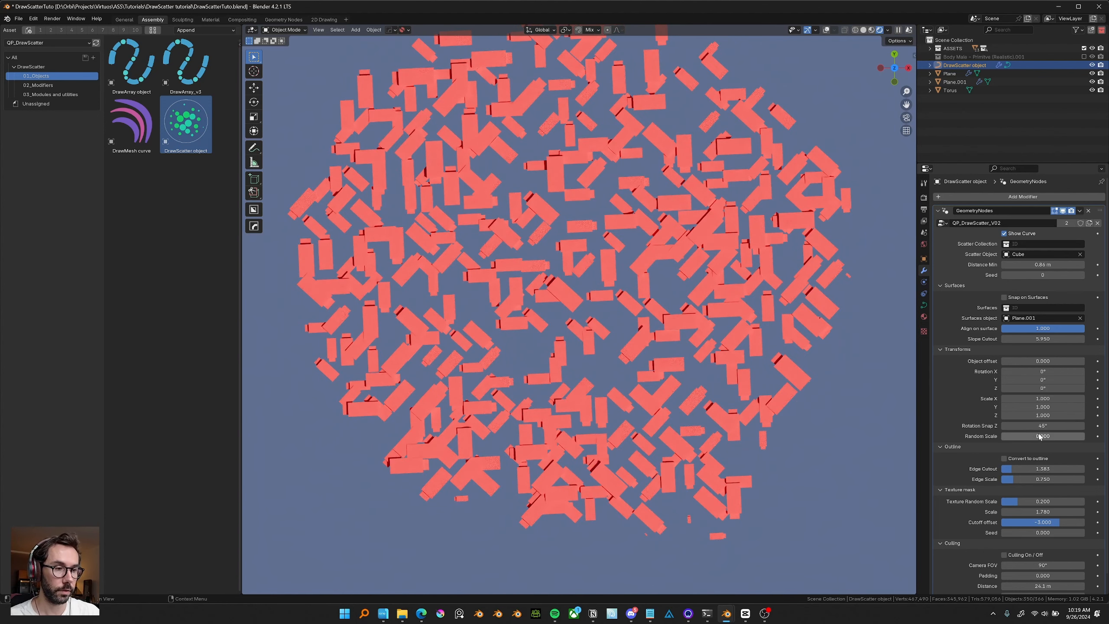
Set Rotation Snap Z to 90°.
left_click(1056, 425)
type("90")
key("Return")
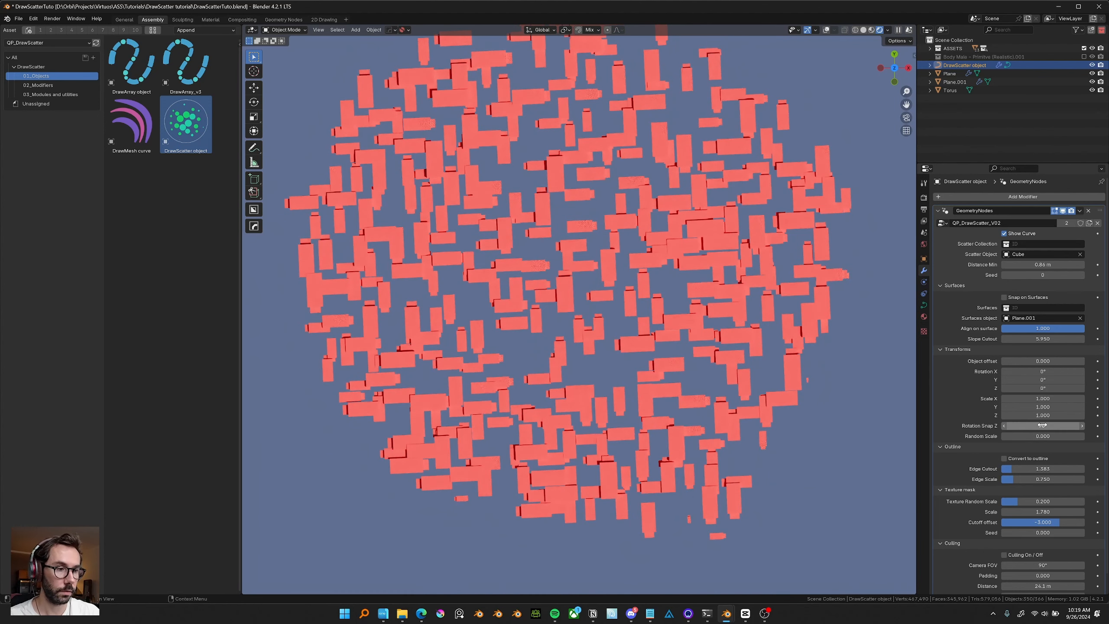
Rotate the DrawScatter object about 1° around Z.
scroll(786, 371, "down", 2)
middle_click_drag(612, 342, 622, 374, "shift")
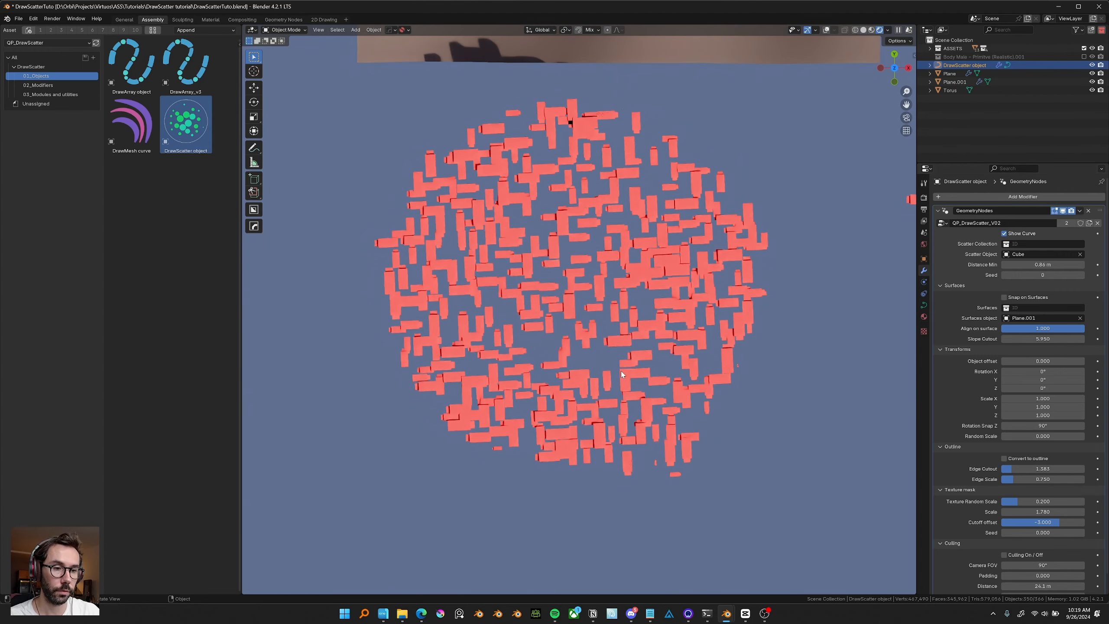
key("r")
left_click(625, 304)
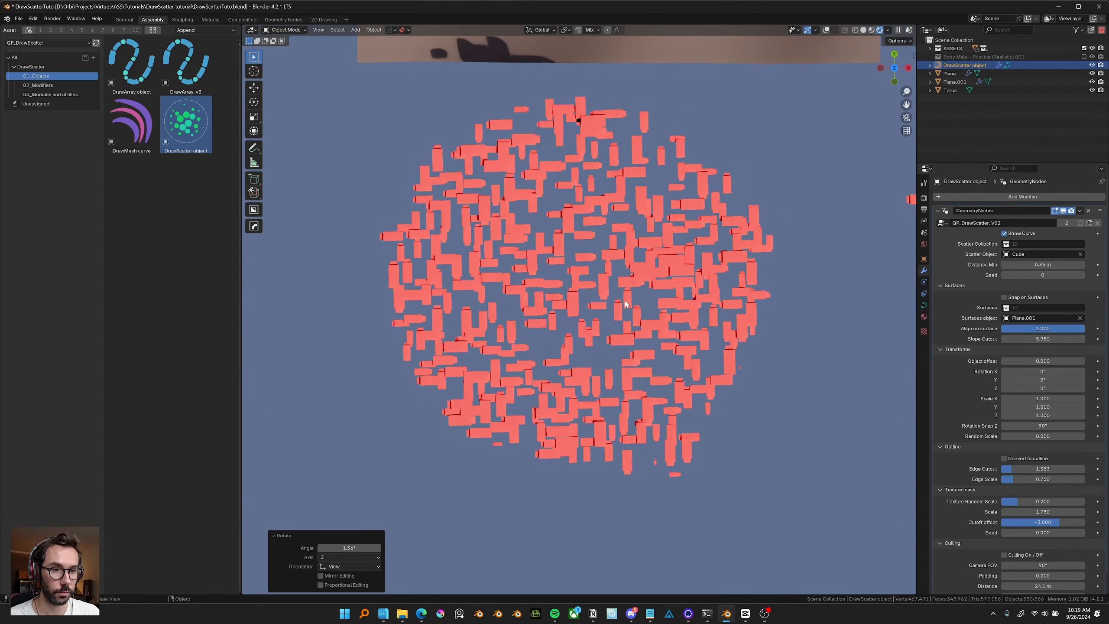
Stretch the scattered cubes by raising Scale X to 3.590 and Distance Min to 2.03 m.
left_click_drag(1037, 407, 1088, 398)
right_click(1038, 407)
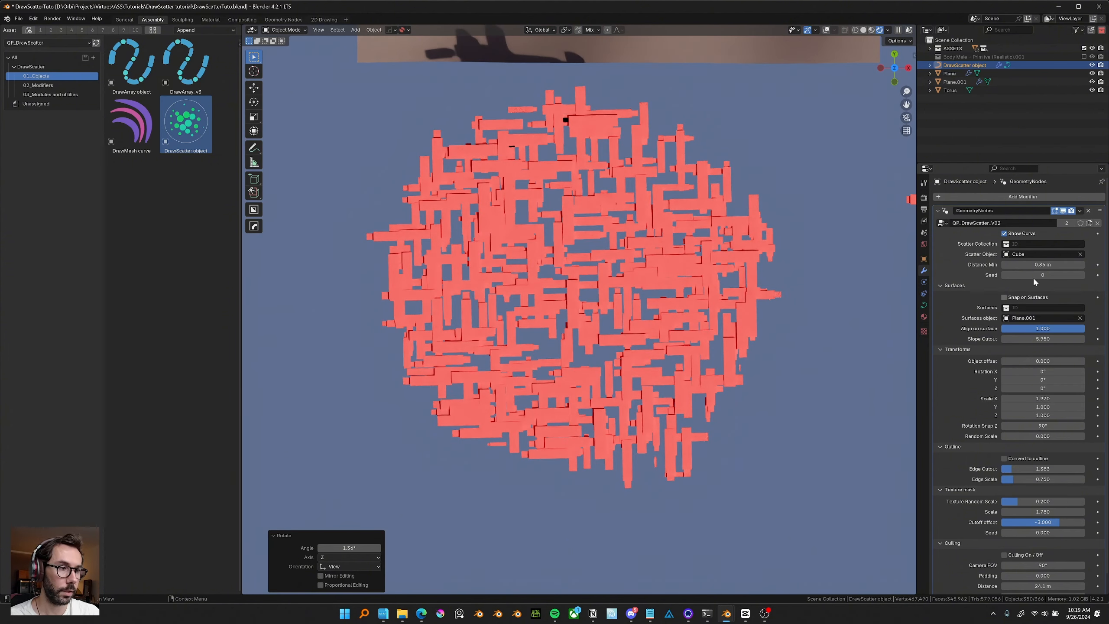
left_click_drag(1043, 265, 1061, 265)
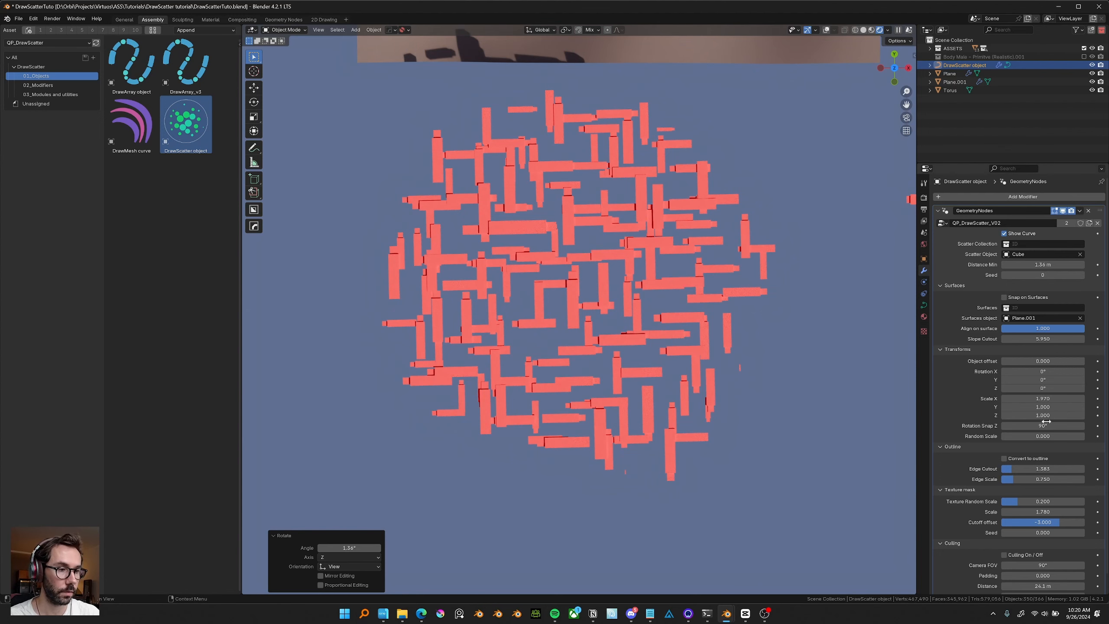
mouse_move(1043, 398)
left_mouse_down()
mouse_move(1061, 399)
mouse_move(1051, 398)
left_mouse_up()
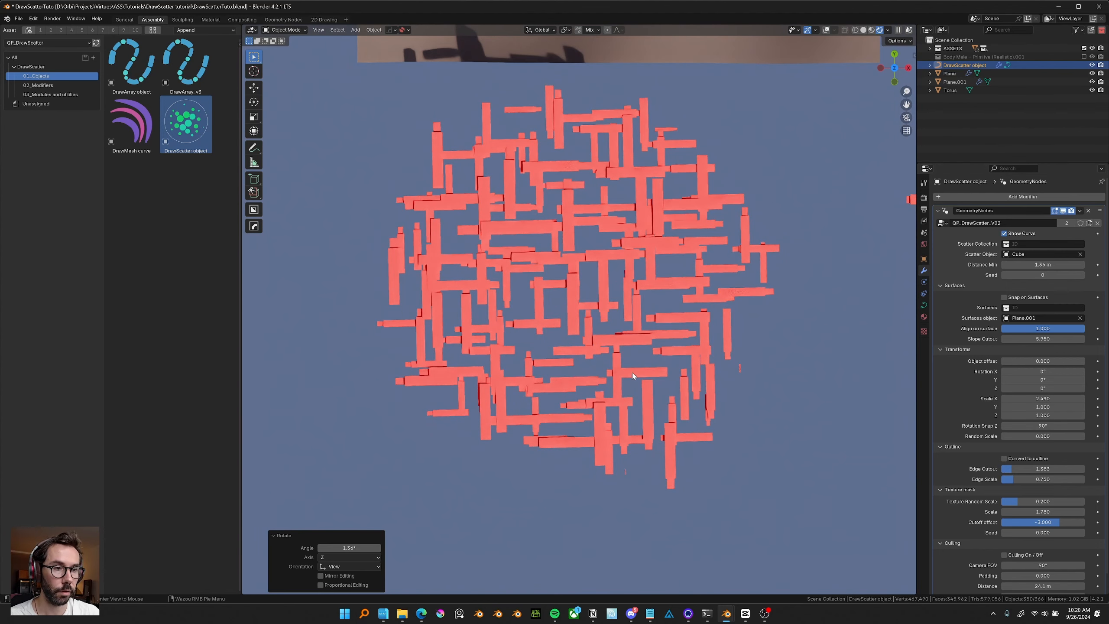
left_click_drag(1049, 265, 1074, 265)
mouse_move(1043, 399)
left_mouse_down()
mouse_move(1083, 399)
mouse_move(1052, 398)
left_mouse_up()
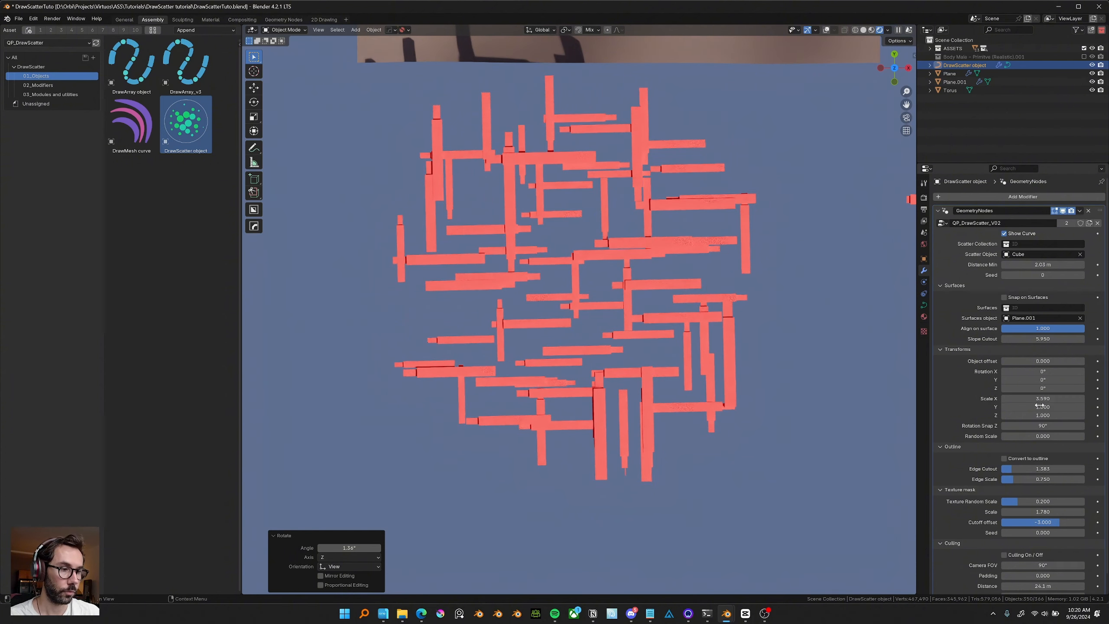
Lower Distance Min to 1.38 m and reset Scale X to its default.
key("Return")
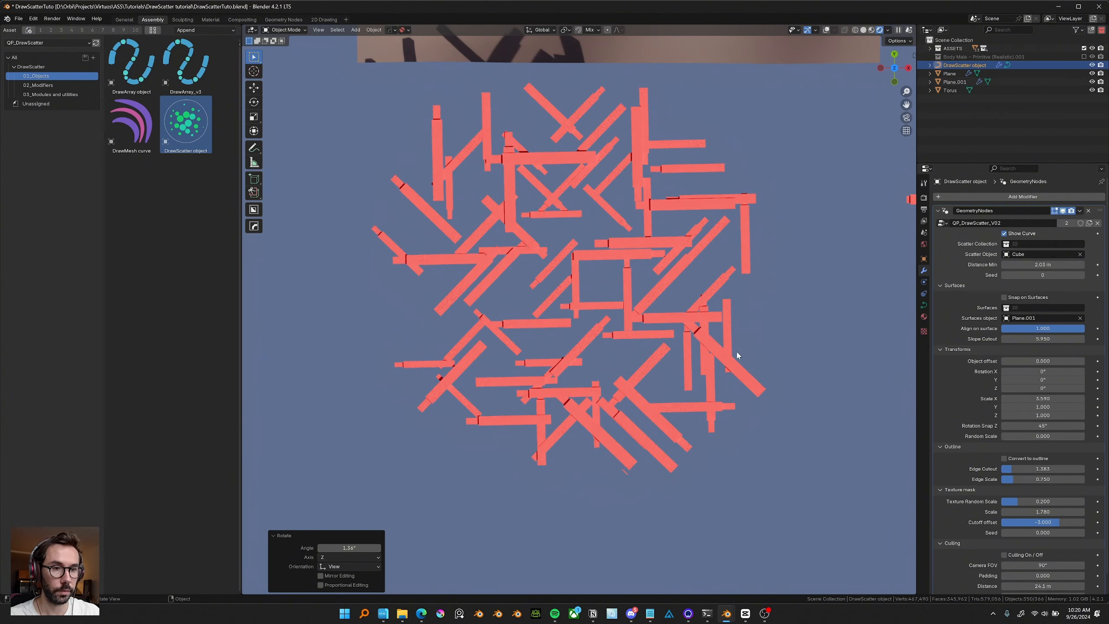
left_click_drag(1057, 265, 1042, 265)
key("BackSpace")
key("BackSpace")
Set Rotation Snap Z back to 360°.
left_click(1045, 426)
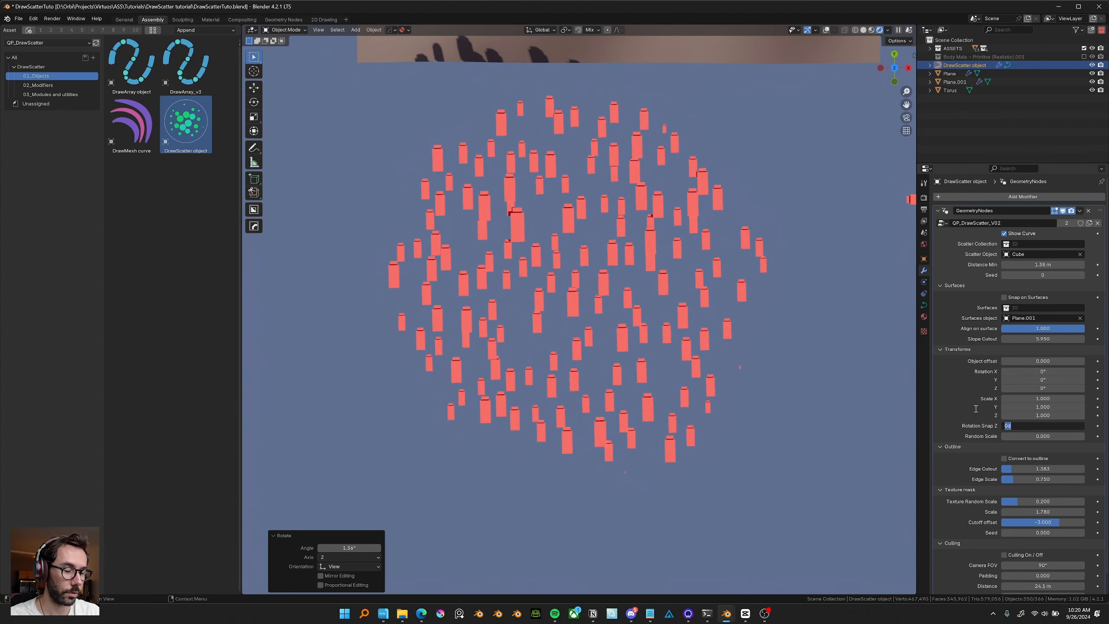
type("360")
key("Return")
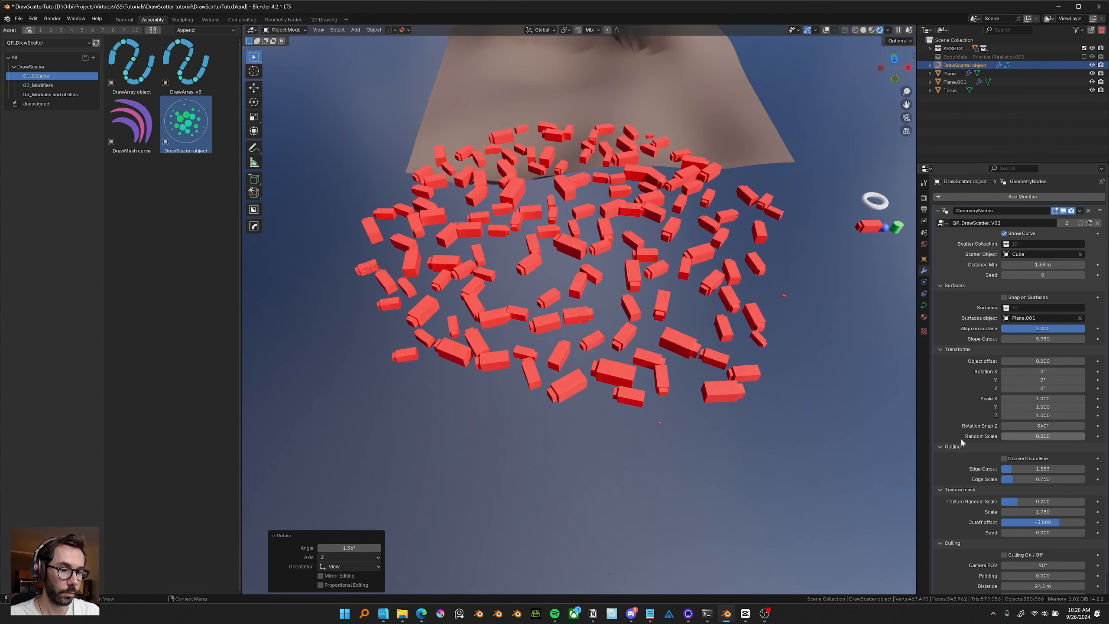
Enable Convert to outline and lower Distance Min to 0.3 m.
scroll(746, 420, "up", 2)
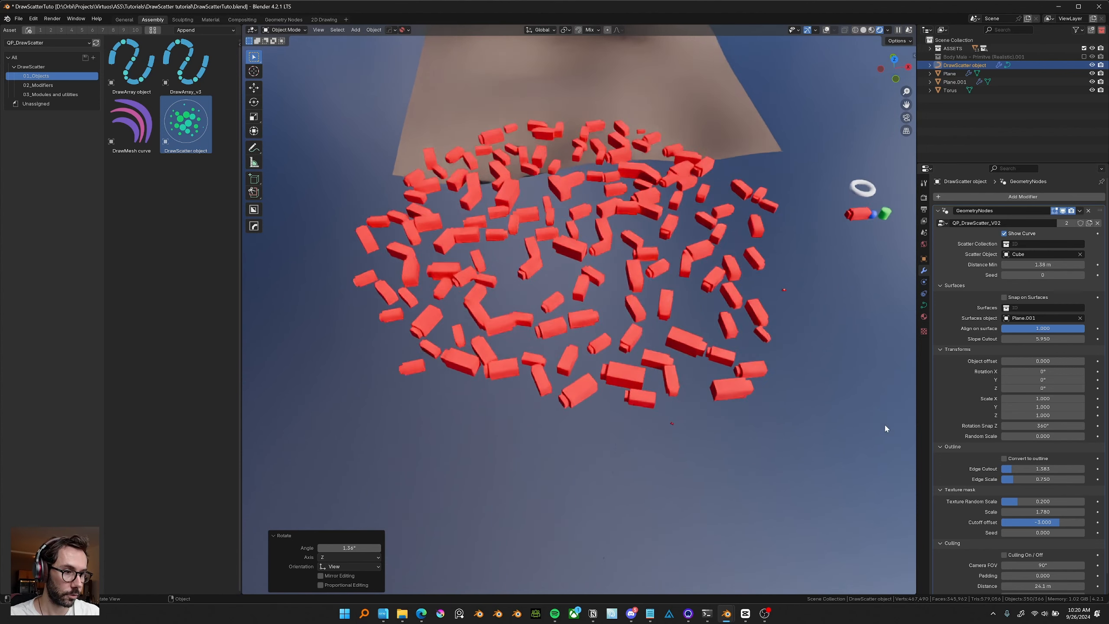
left_click(1004, 458)
middle_click_drag(735, 315, 714, 322)
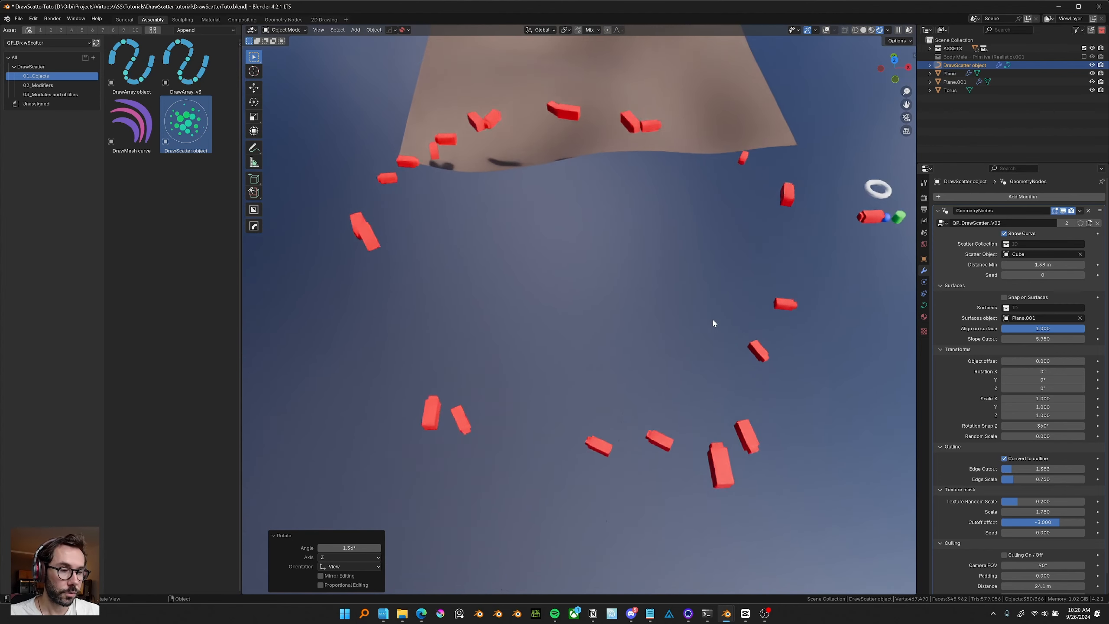
left_click_drag(1043, 265, 1012, 264)
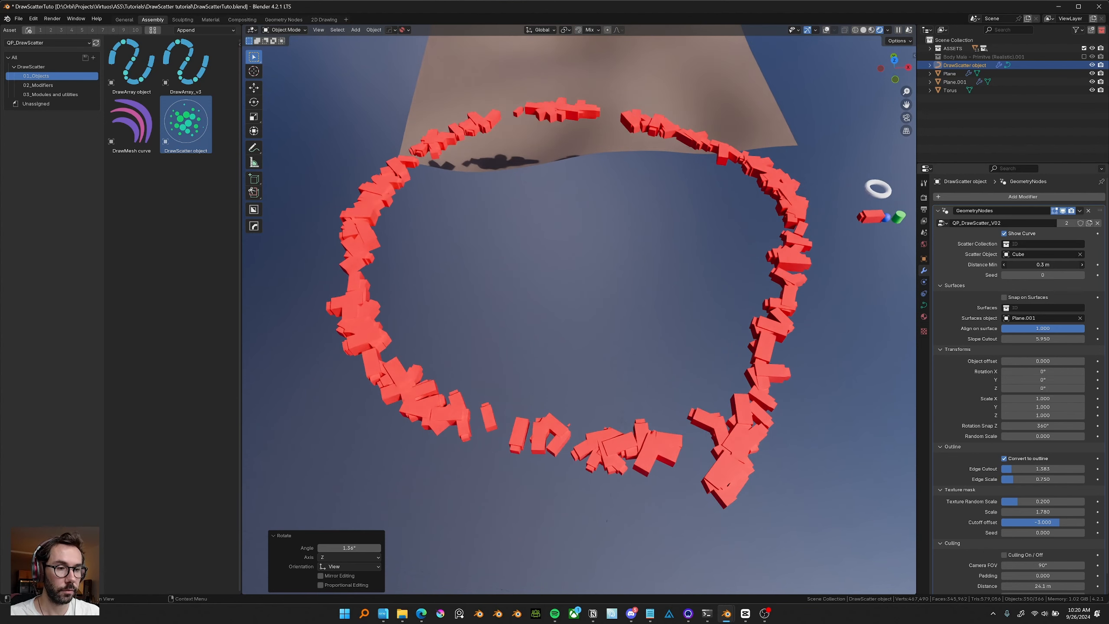
Raise the outline Edge Cutout to about 5.35.
scroll(742, 297, "down", 5)
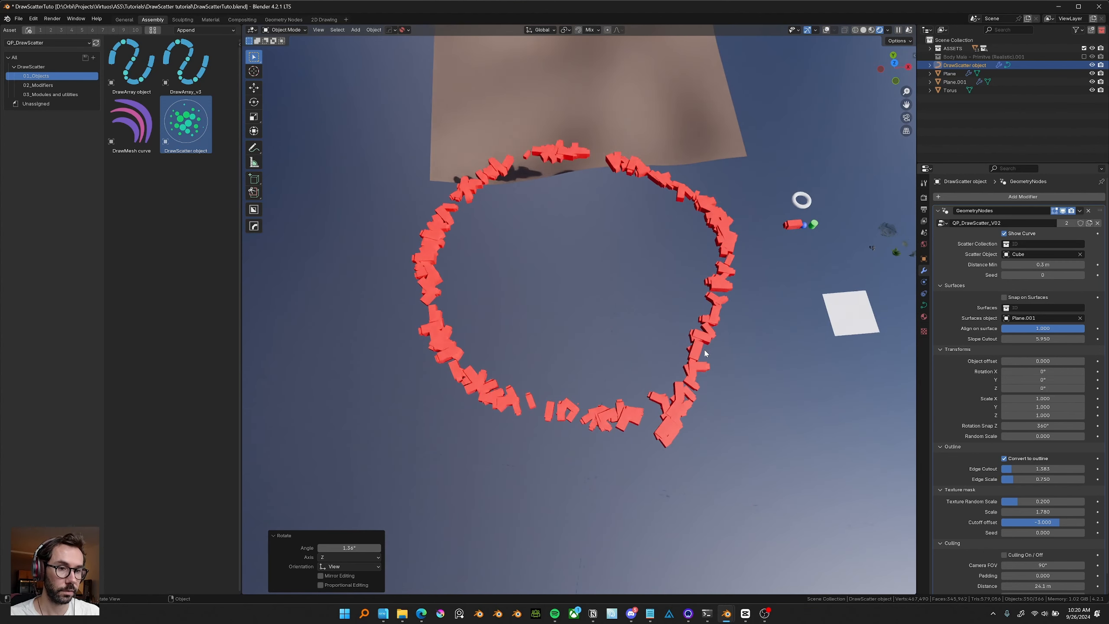
left_click_drag(1012, 469, 1044, 469)
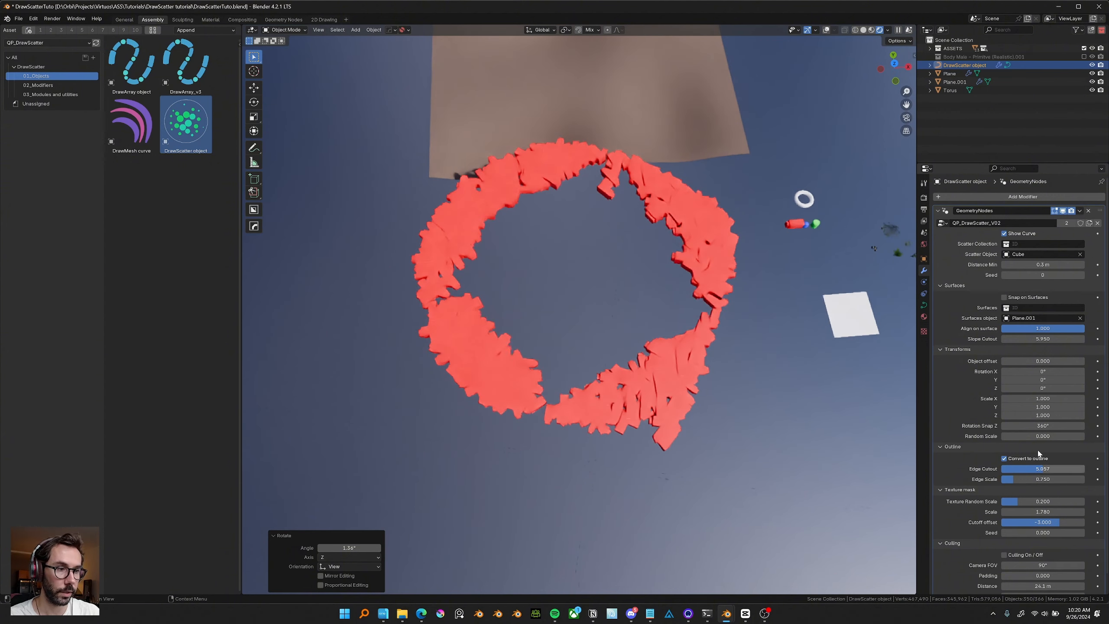
Toggle Convert to outline off and on to compare, and set Edge Scale to about 0.80.
left_click(1004, 458)
left_click(1004, 459)
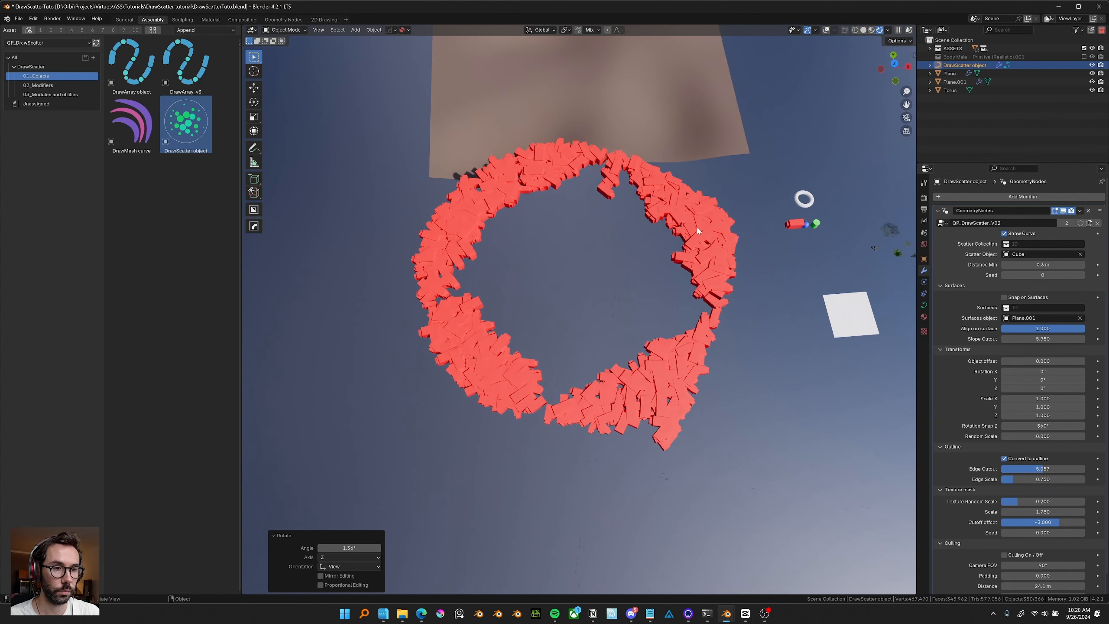
middle_click_drag(741, 313, 738, 313)
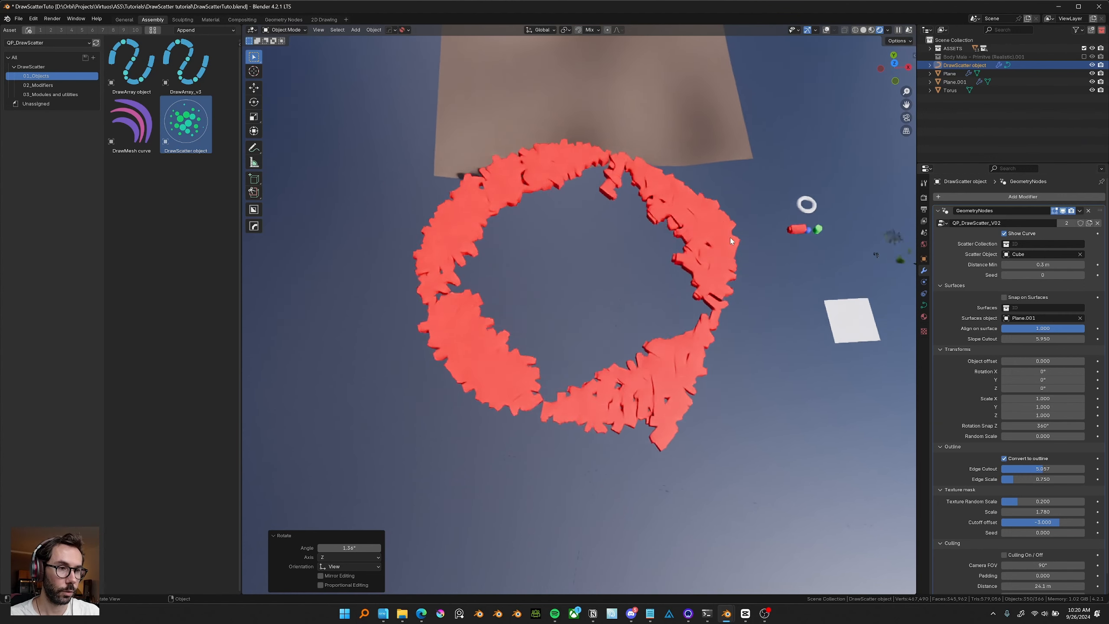
left_click(1004, 459)
left_click(1004, 459)
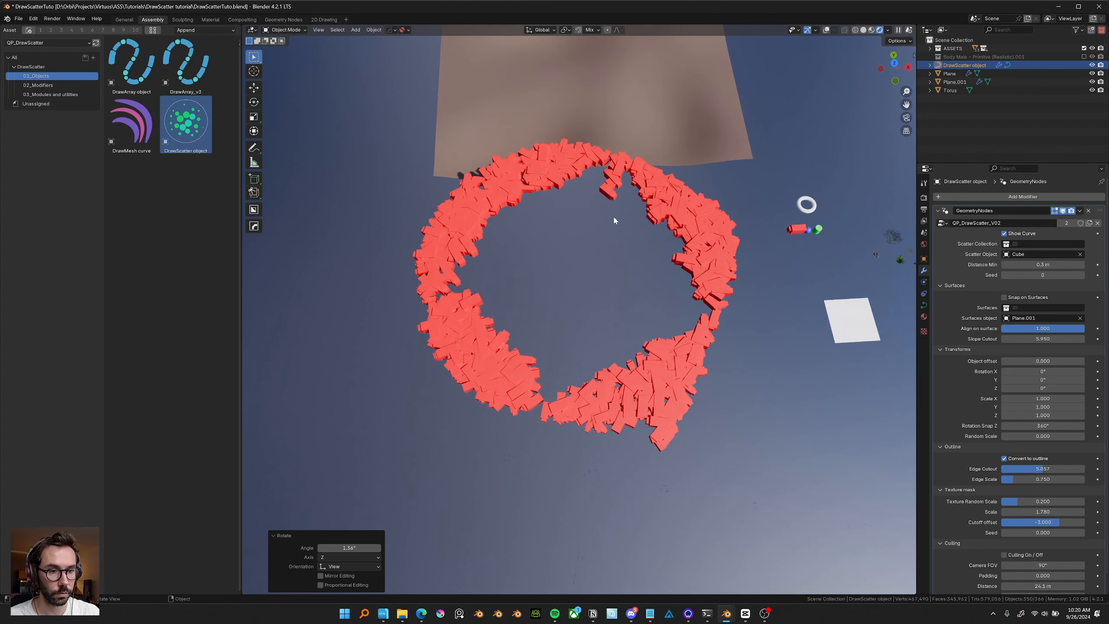
middle_click_drag(583, 252, 862, 391)
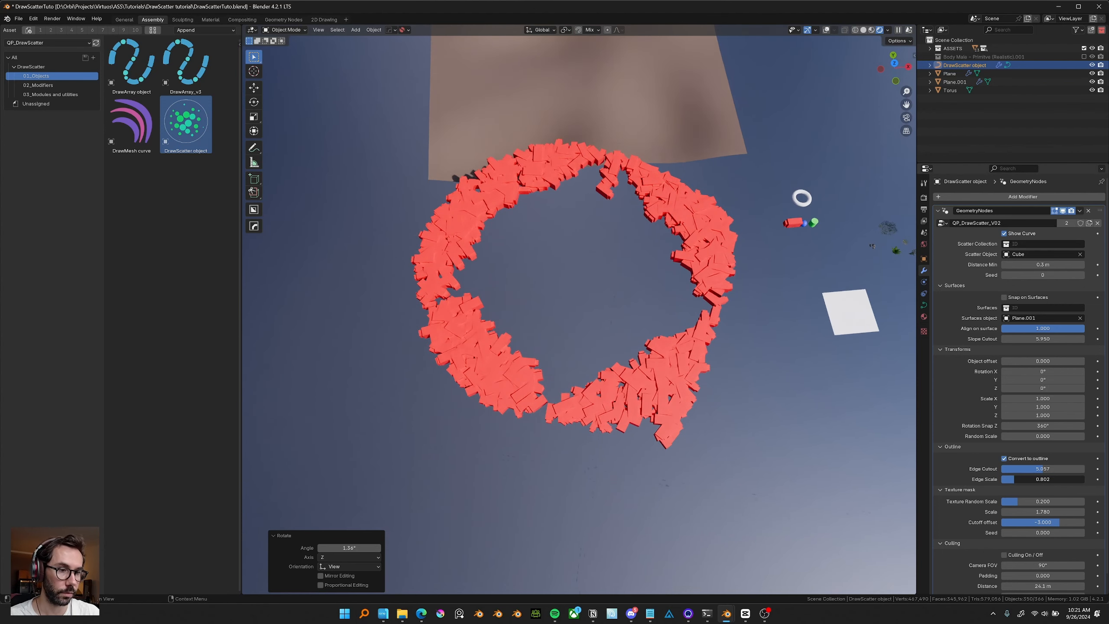
Raise Edge Scale to about 6.4 and switch Convert to outline off.
left_click_drag(1015, 479, 1065, 479)
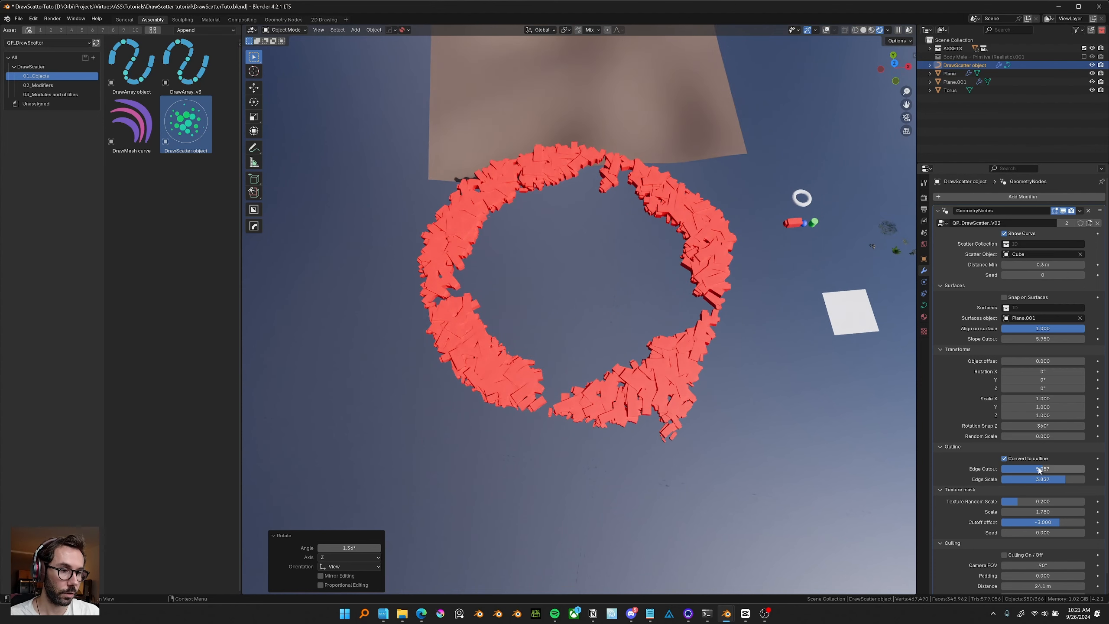
left_click(1018, 460)
middle_click_drag(691, 364, 693, 357)
mouse_move(1065, 479)
left_mouse_down()
mouse_move(1004, 480)
mouse_move(1070, 479)
left_mouse_up()
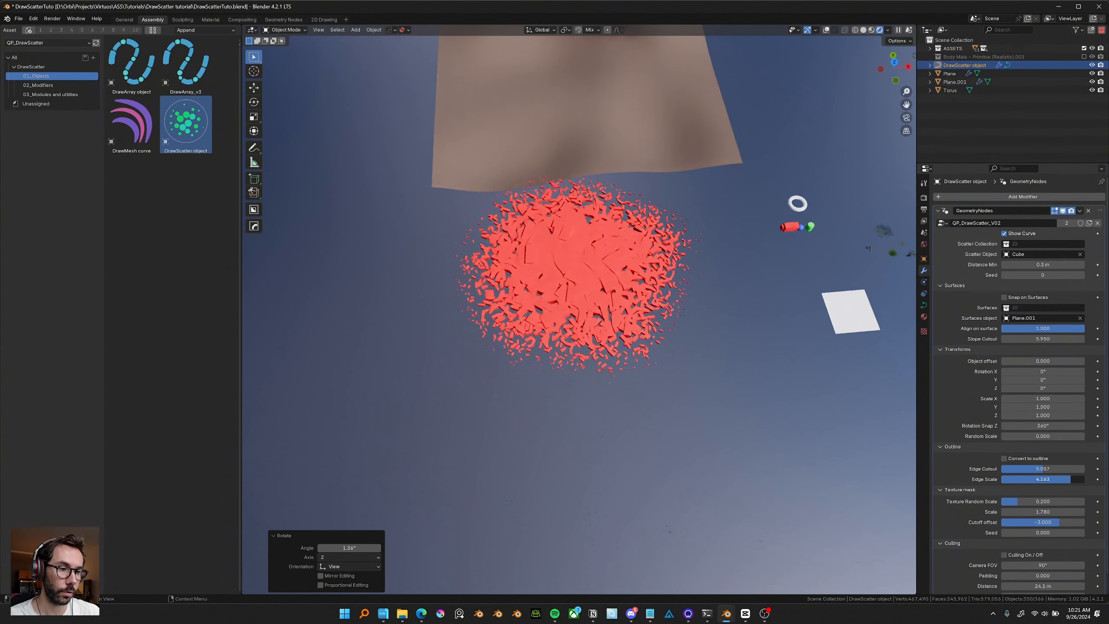
Lower Edge Scale to about 4.0 with the outline disabled.
scroll(658, 308, "up", 2)
middle_click_drag(650, 321, 711, 285)
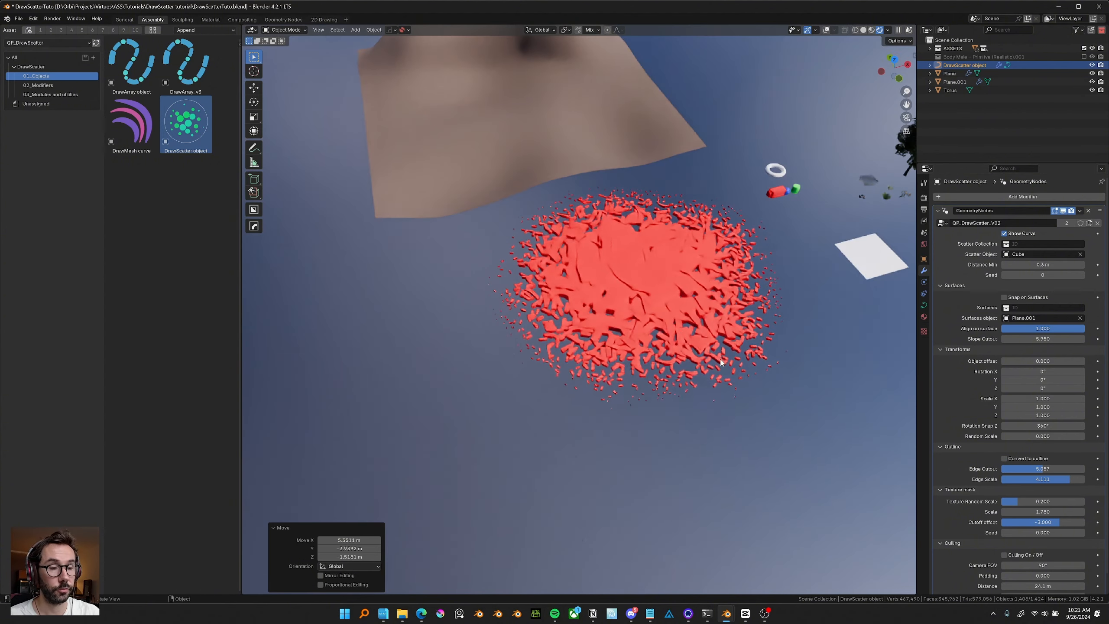
middle_click_drag(721, 360, 697, 306)
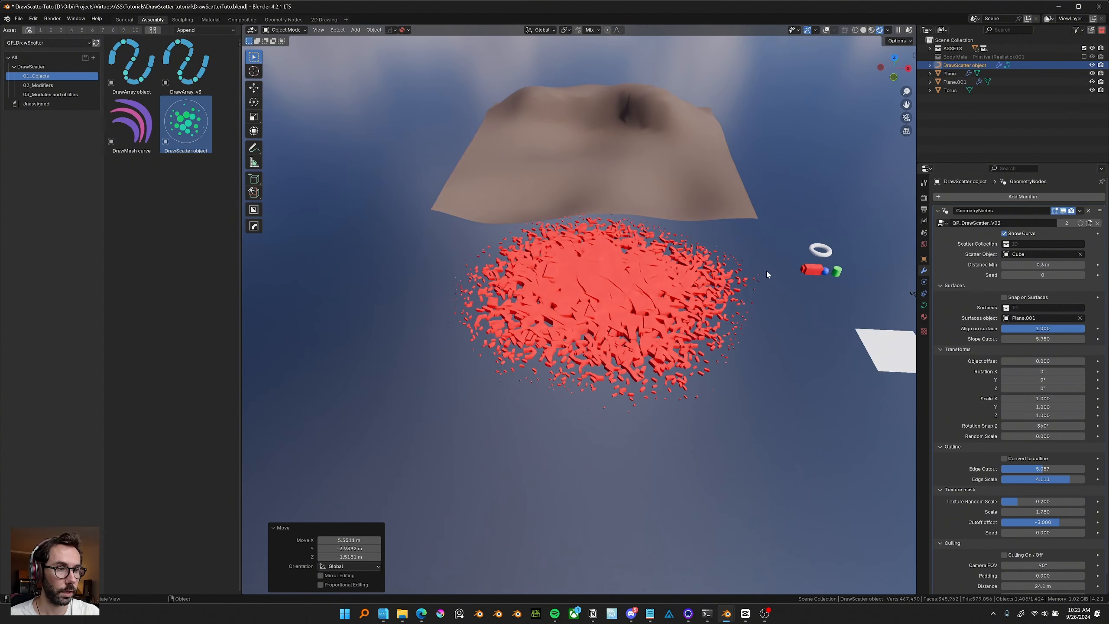
middle_click_drag(766, 270, 796, 411)
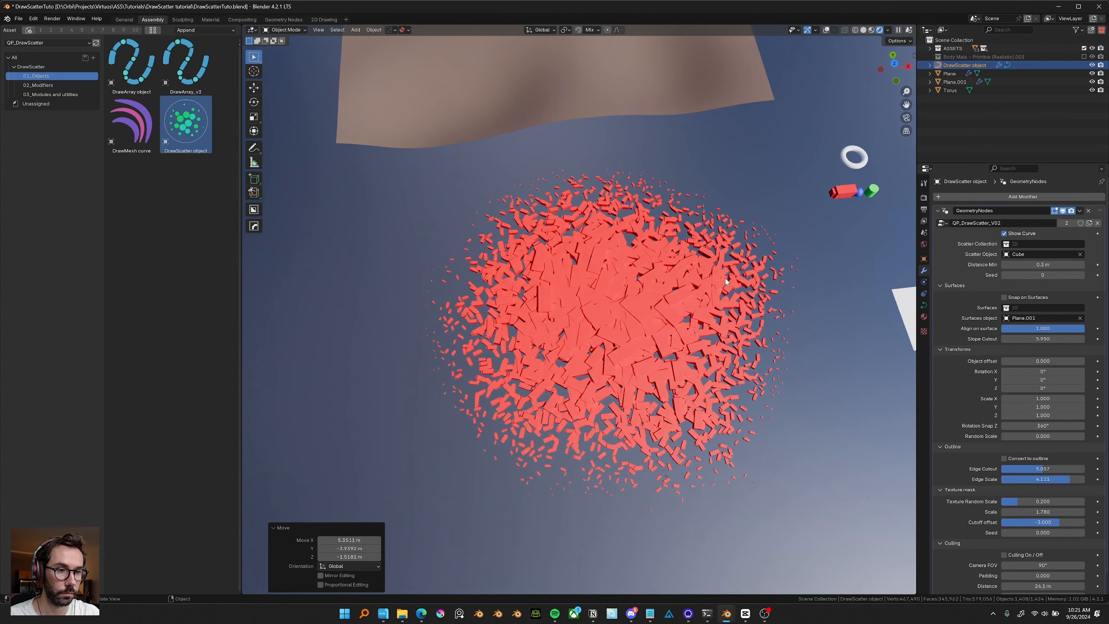
middle_click_drag(713, 301, 718, 293)
mouse_move(1048, 479)
left_mouse_down()
mouse_move(1059, 480)
mouse_move(1011, 479)
mouse_move(1056, 479)
left_mouse_up()
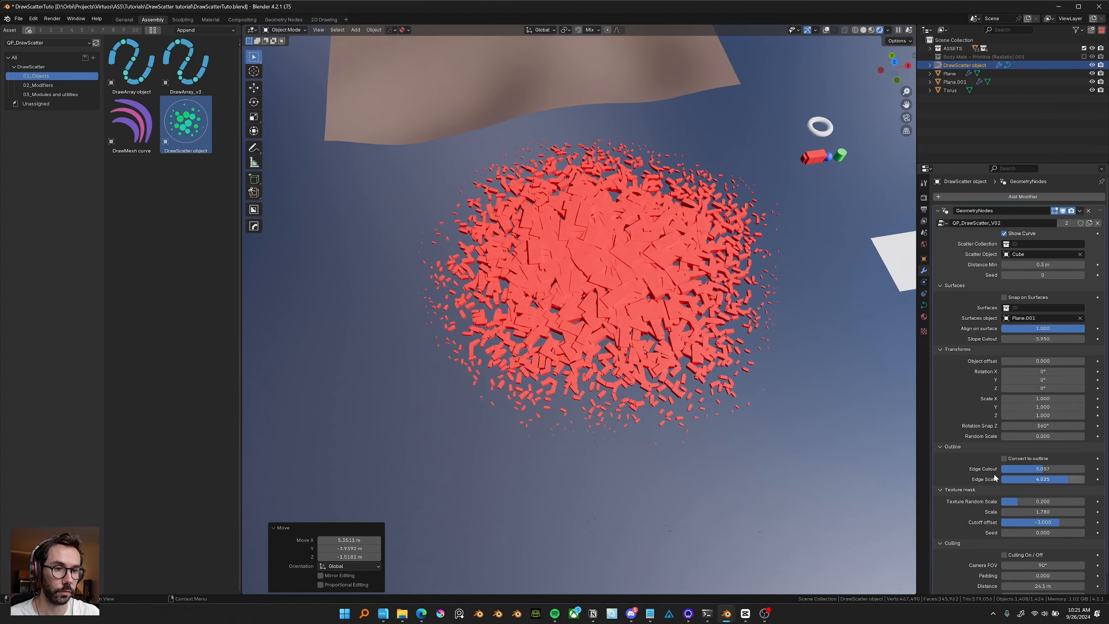
Raise Edge Cutout to about 6.42 and set Edge Scale to about 0.51.
middle_click_drag(715, 380, 721, 368)
mouse_move(1042, 469)
left_mouse_down()
mouse_move(1013, 469)
mouse_move(1061, 480)
left_mouse_up()
middle_click_drag(769, 354, 770, 347)
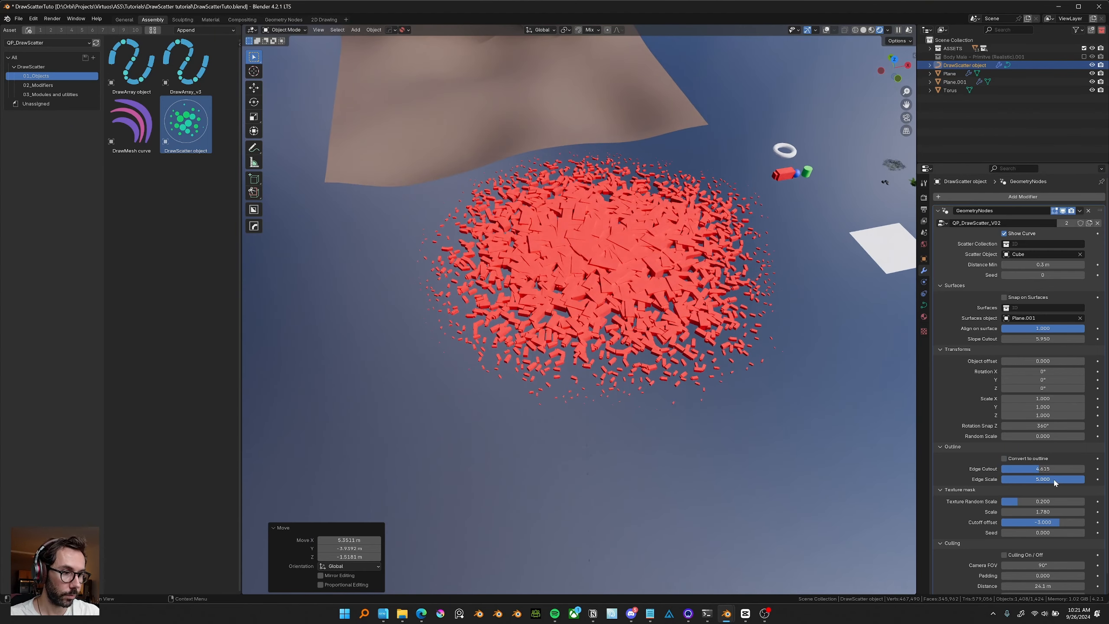
left_click_drag(1055, 480, 1004, 480)
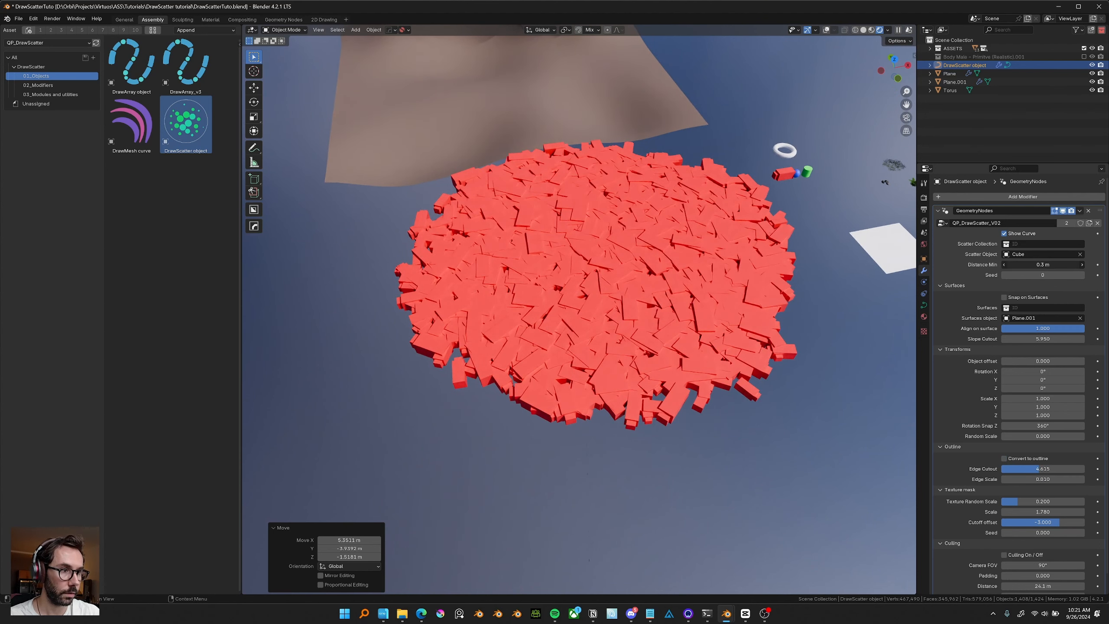
Switch the Scatter Object to Sphere and set Distance Min to about 0.48 m.
left_click_drag(1043, 265, 1053, 265)
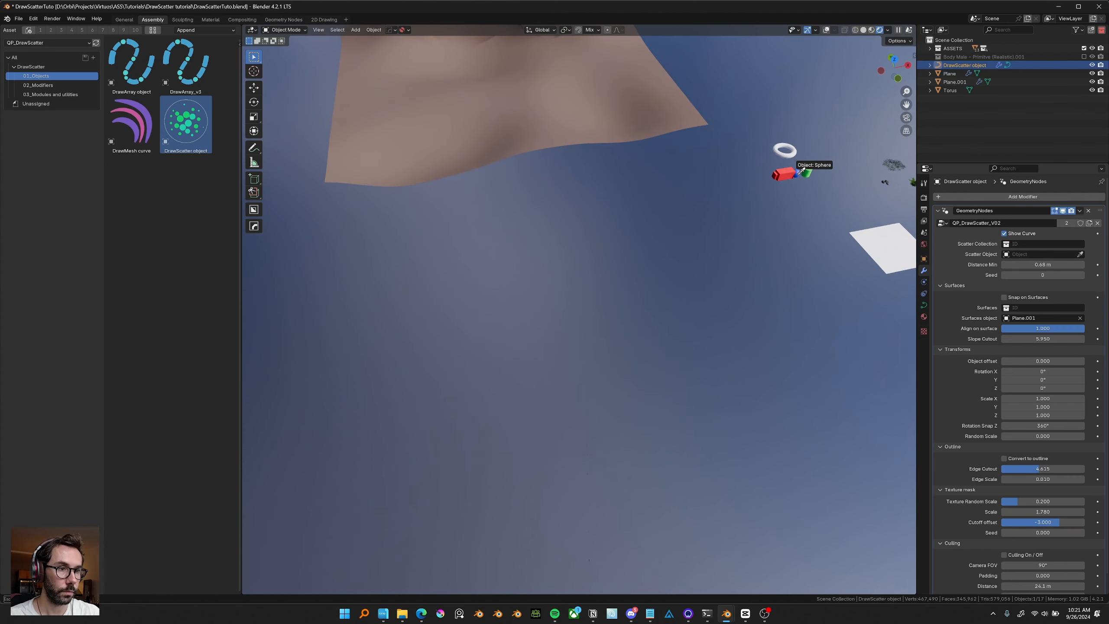
left_click(801, 172)
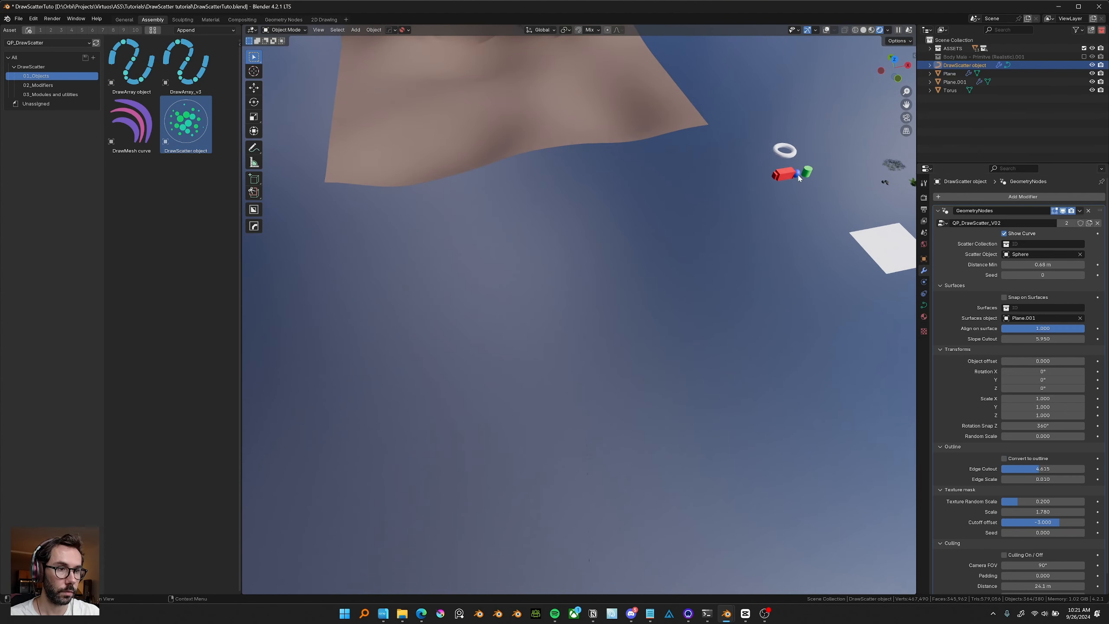
middle_click_drag(798, 175, 799, 325)
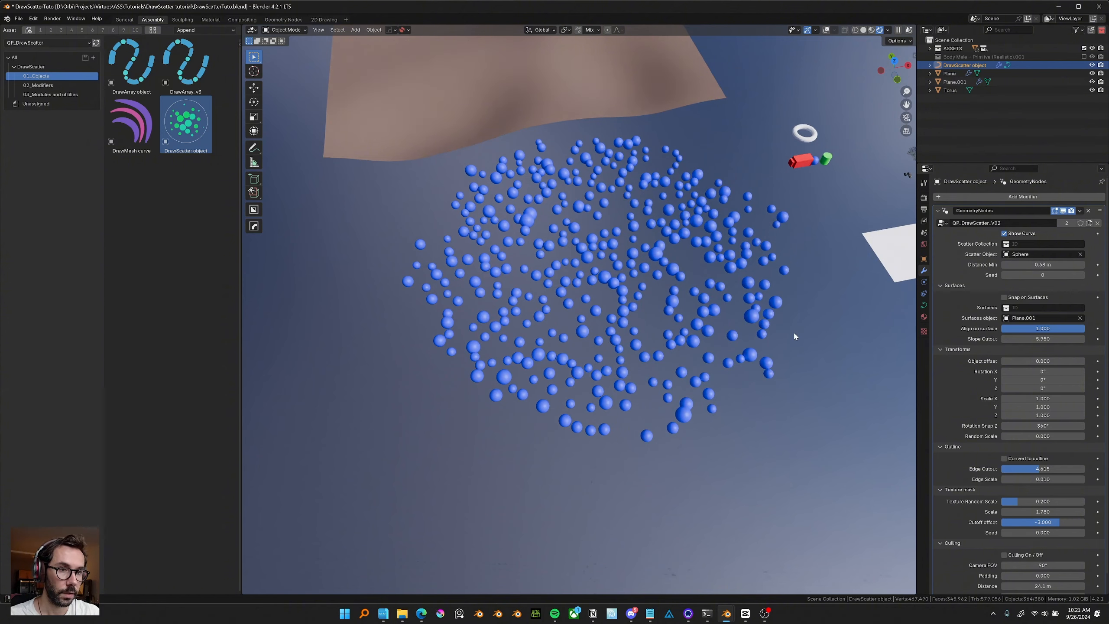
Adjust the texture mask, setting Texture Random Scale to about 0.54 and Scale to about 0.15.
middle_click_drag(794, 333, 794, 339)
left_click_drag(1018, 502, 1045, 502)
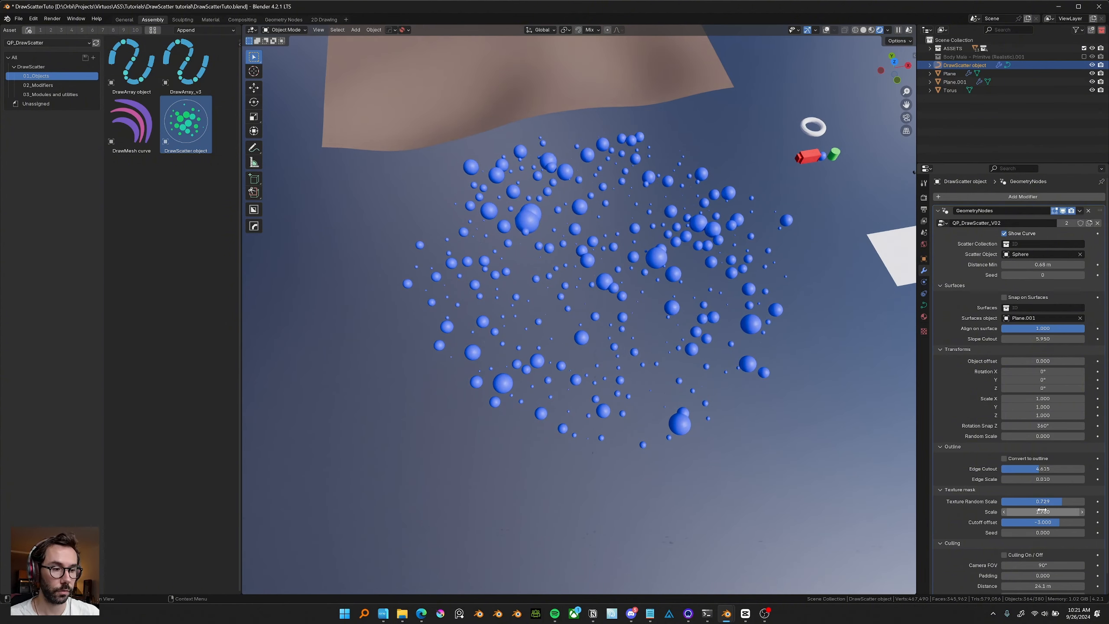
left_click_drag(1042, 511, 987, 510)
scroll(899, 475, "up", 1)
middle_click_drag(900, 475, 896, 474)
scroll(731, 381, "down", 1)
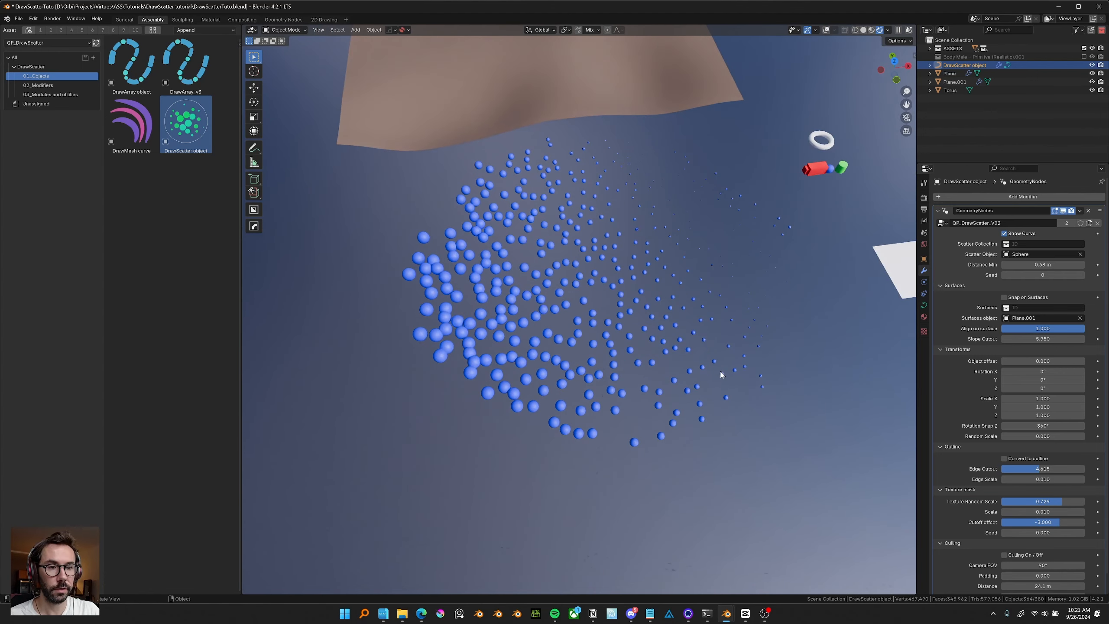
middle_click_drag(721, 374, 722, 380)
left_click_drag(1030, 512, 1036, 512)
left_click_drag(1062, 502, 1048, 502)
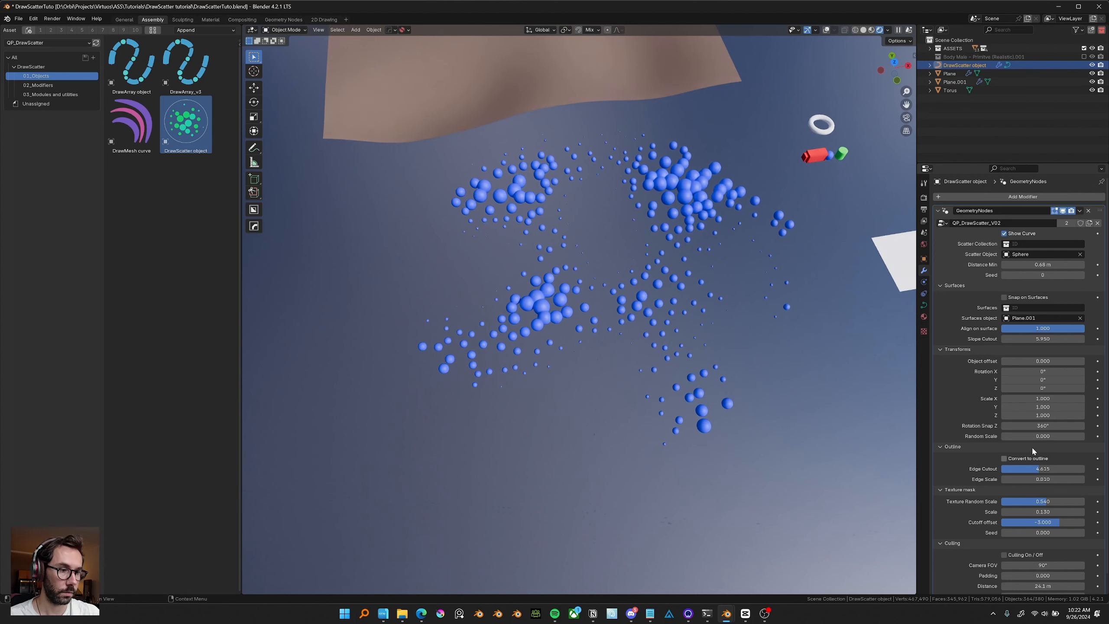
Try raising Random Scale to about 0.55.
mouse_move(1023, 439)
left_mouse_down()
mouse_move(1080, 439)
mouse_move(1004, 436)
left_mouse_up()
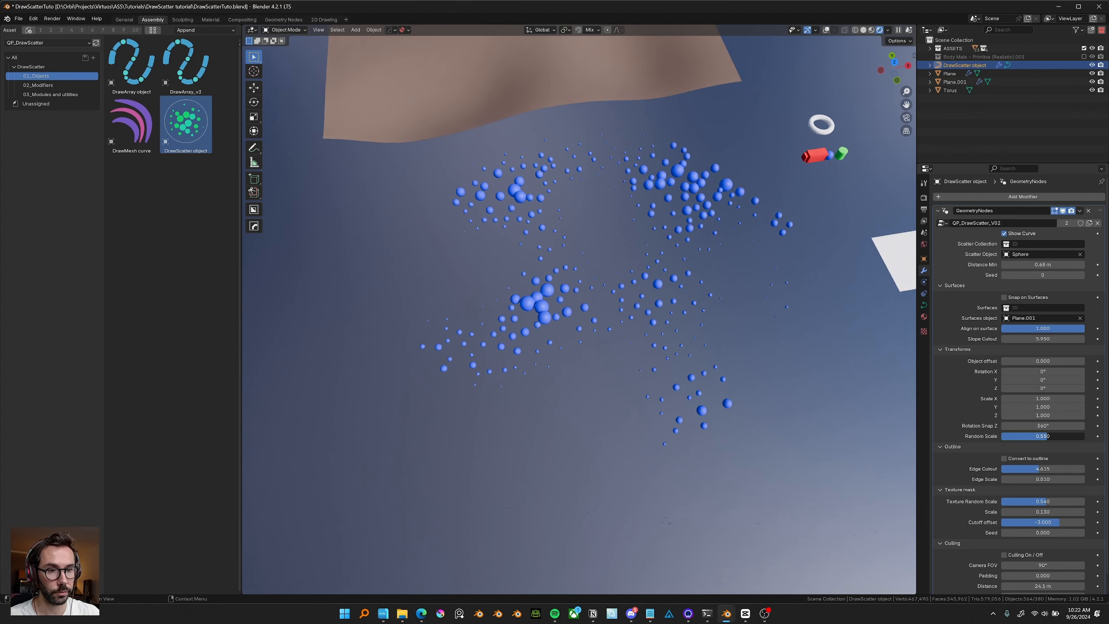
middle_click_drag(732, 471, 734, 465)
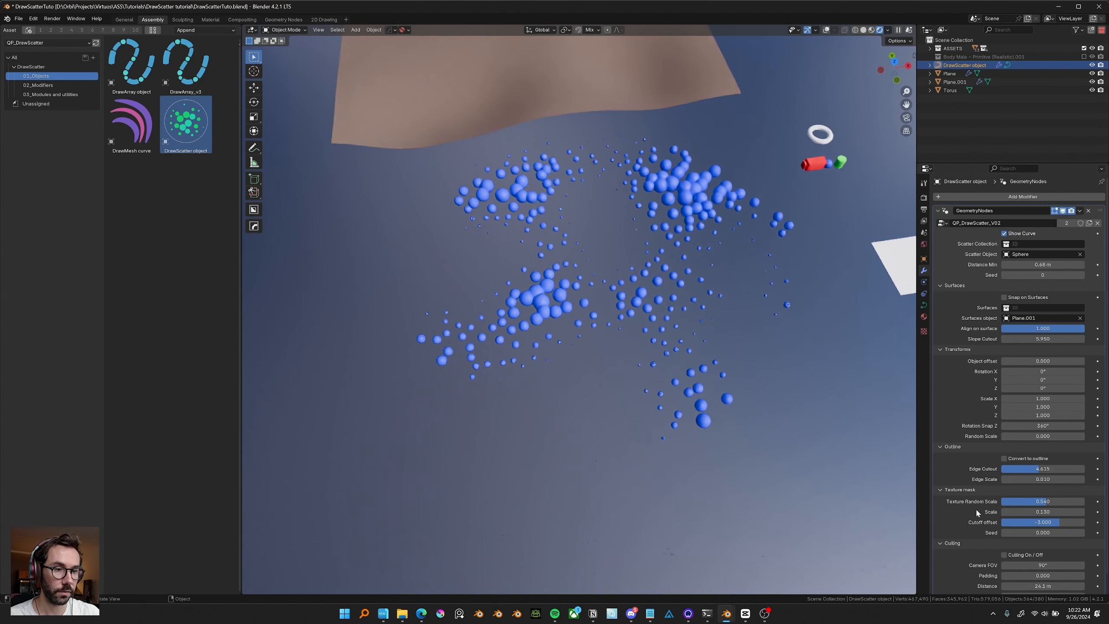
Set the texture mask Cutoff offset to about -2.13 and Seed to 18.8.
mouse_move(1048, 522)
left_mouse_down()
mouse_move(1078, 522)
mouse_move(1068, 522)
left_mouse_up()
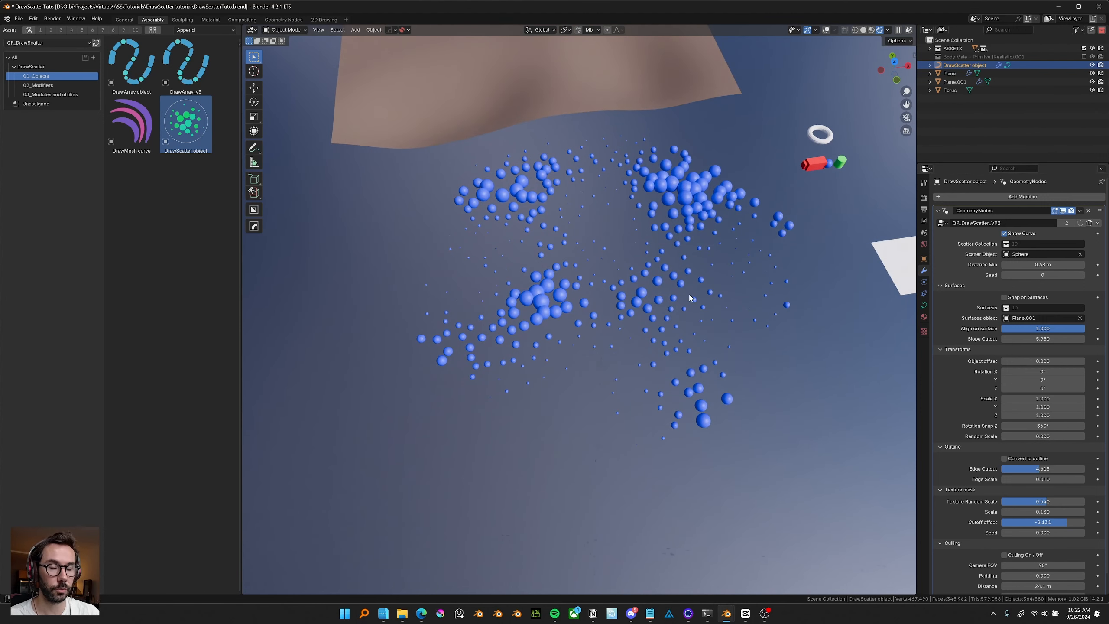
middle_click_drag(689, 297, 689, 298)
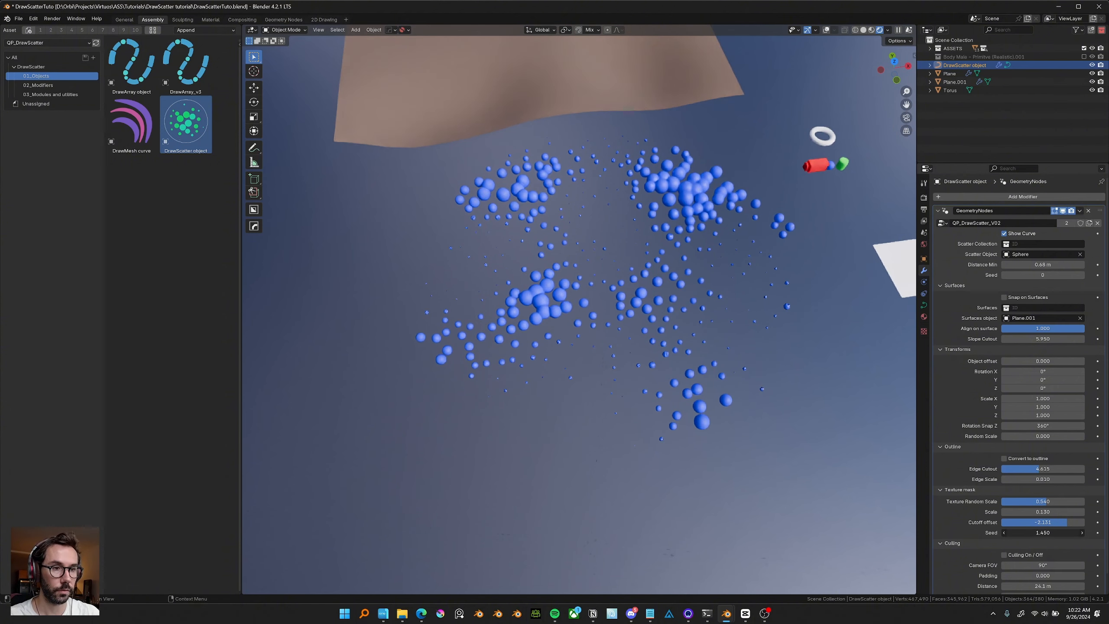
left_click_drag(1043, 533, 1084, 533)
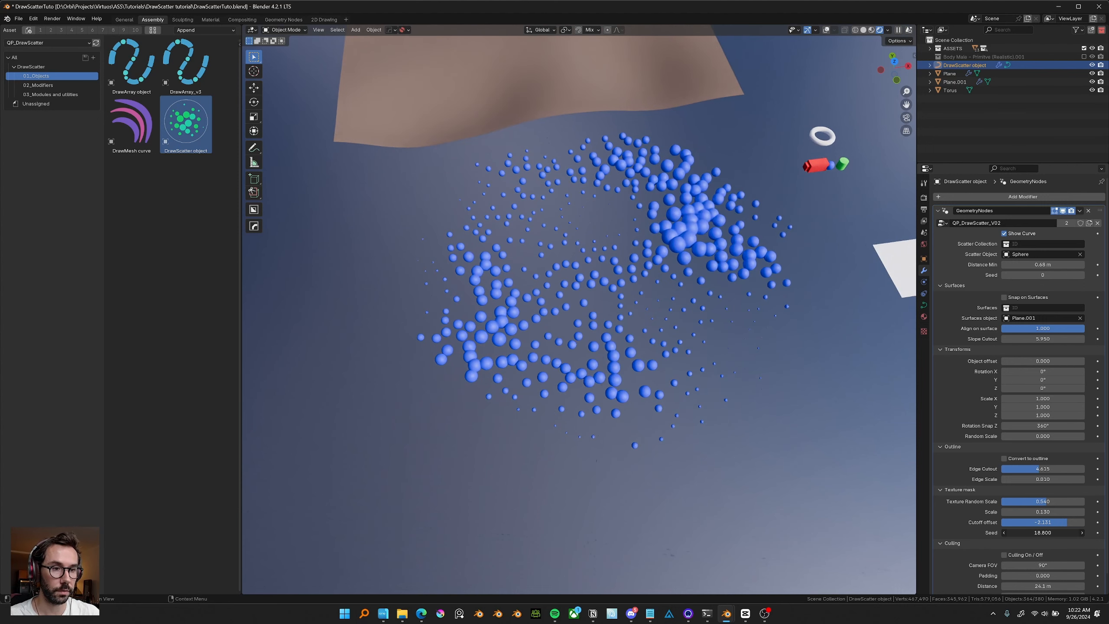
left_click_drag(1043, 501, 1077, 512)
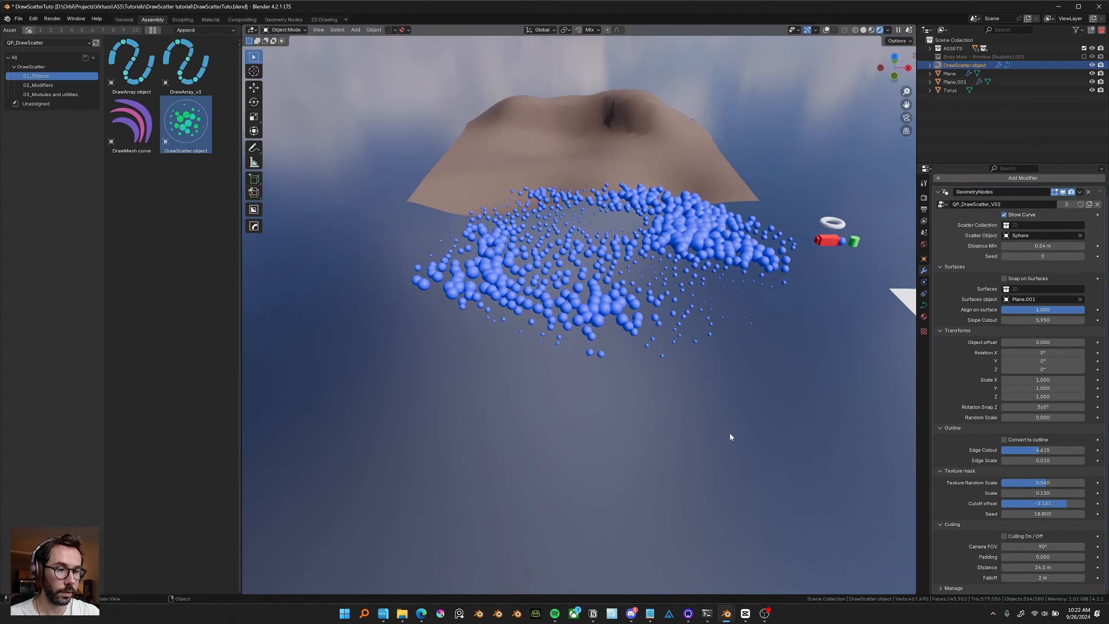
Add a new camera to the scene.
middle_click_drag(554, 332, 551, 325)
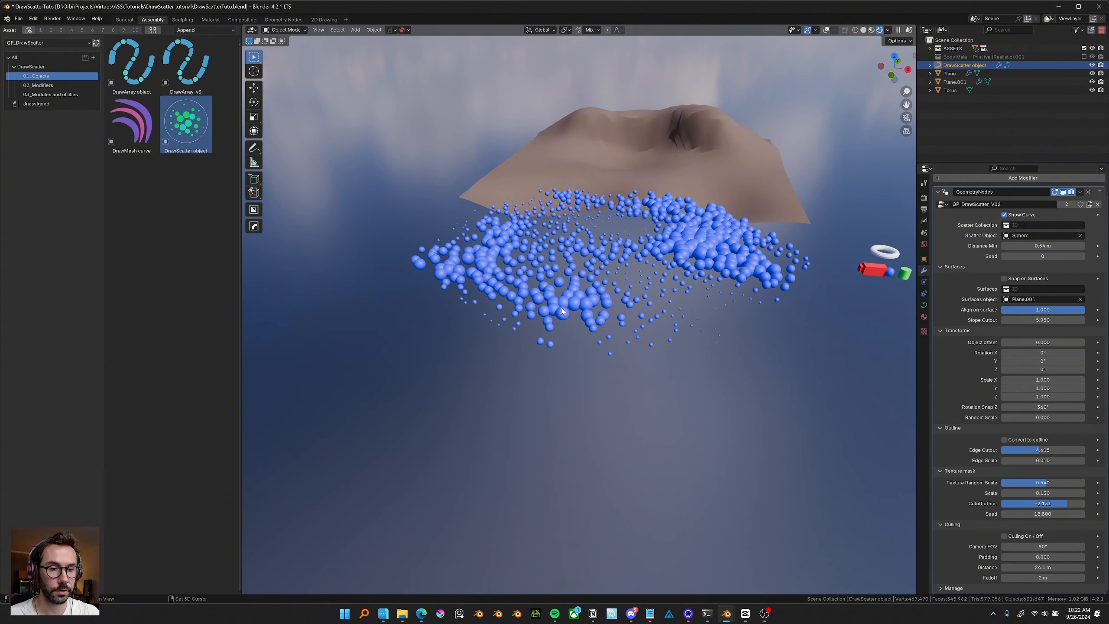
key("shift+a")
mouse_move(563, 314)
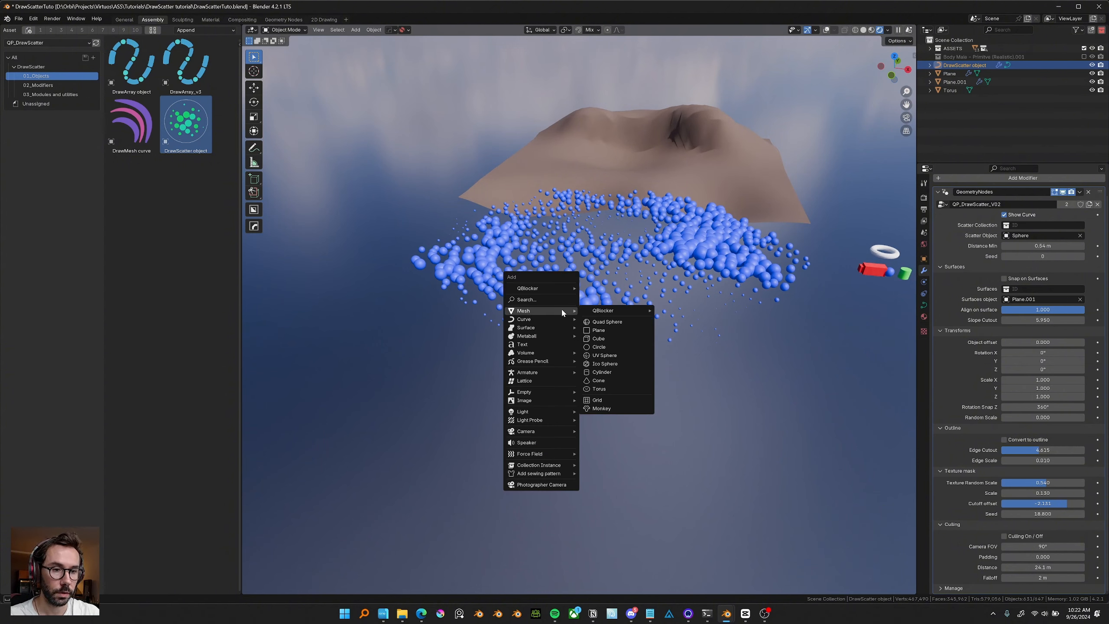
mouse_move(546, 431)
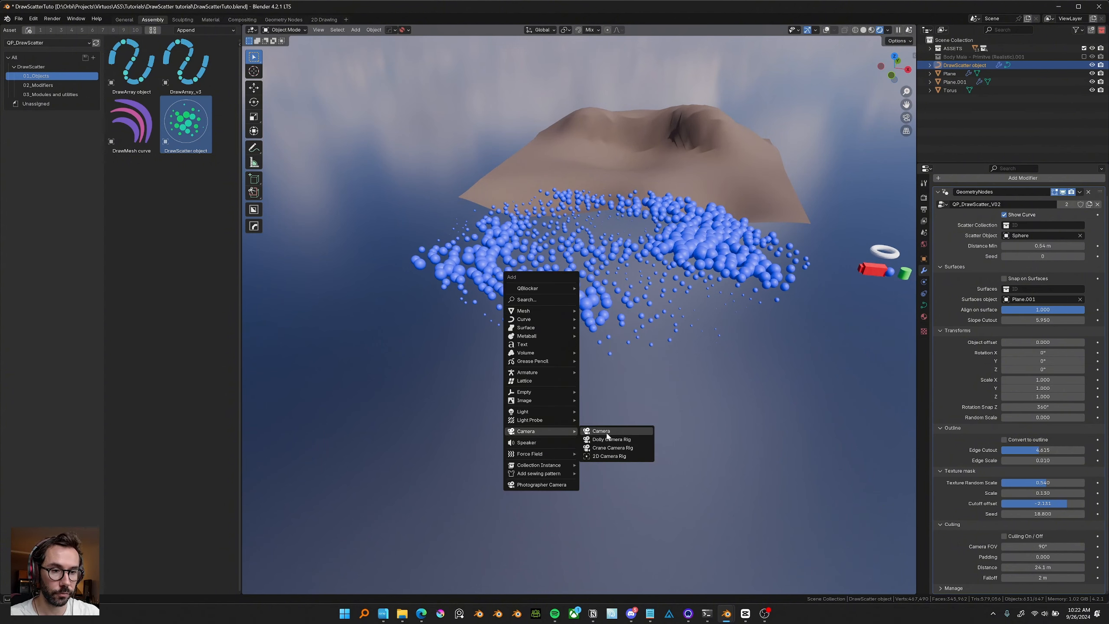
left_click(601, 430)
scroll(604, 399, "down", 5)
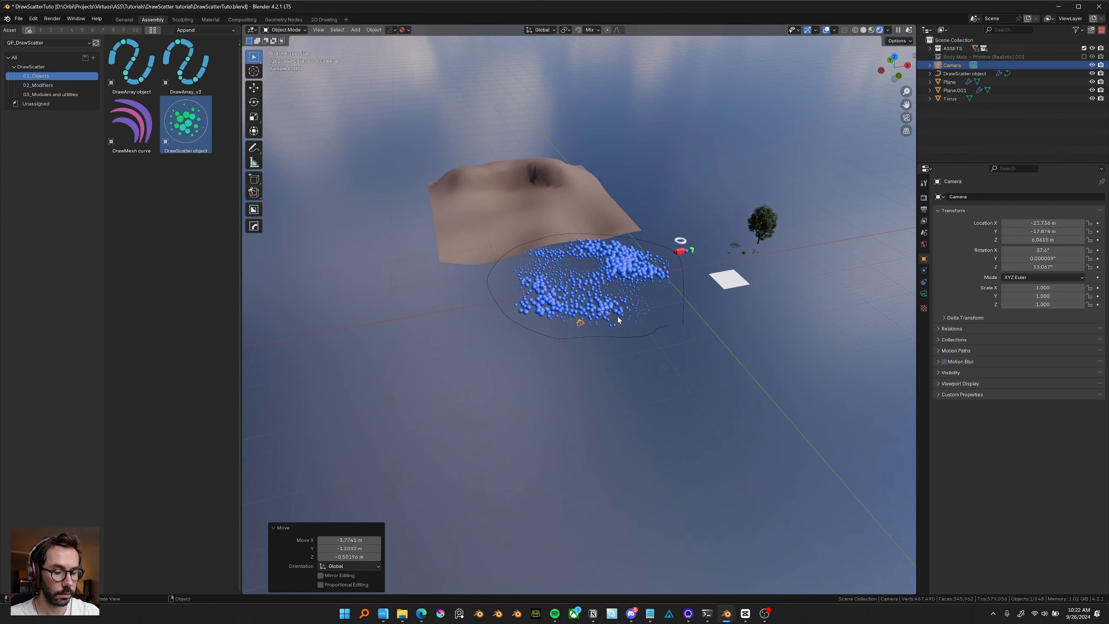
Look through the new camera and fly it forward to frame the scattered spheres.
key("KP_0")
key("shift+grave")
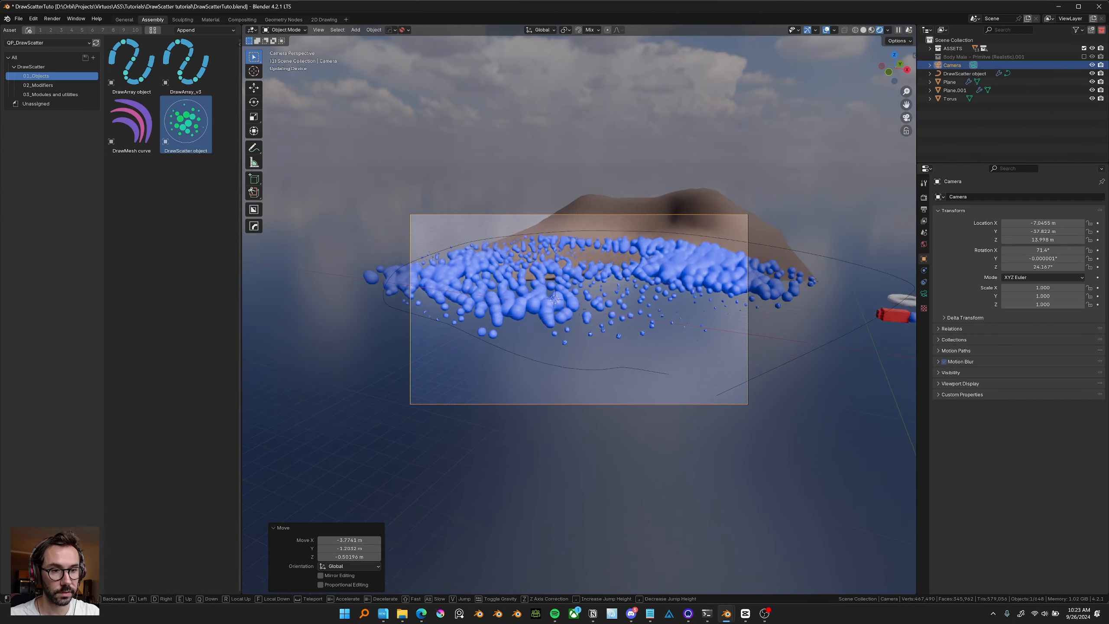
key("w")
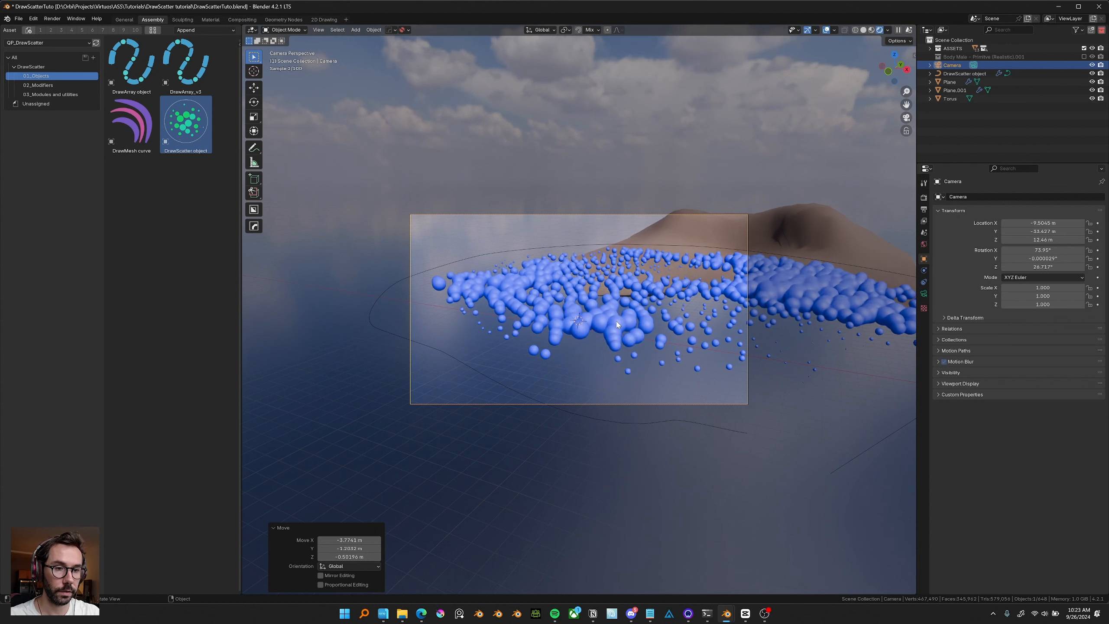
Select the DrawScatter object and briefly enter and leave its Edit Mode.
left_click(964, 73)
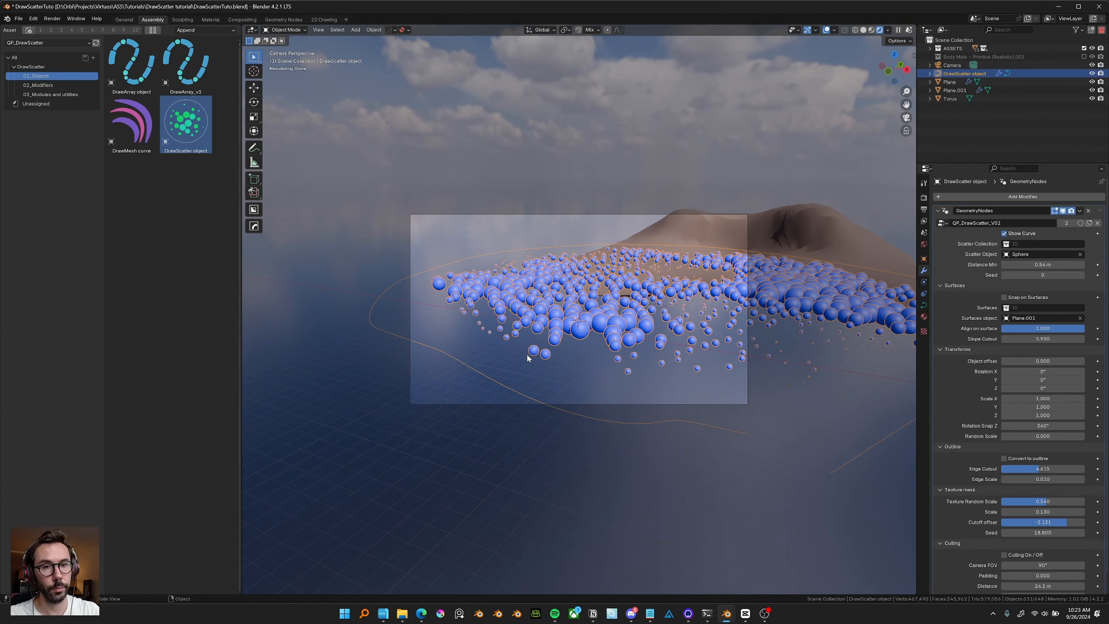
middle_click_drag(527, 359, 666, 410, "shift")
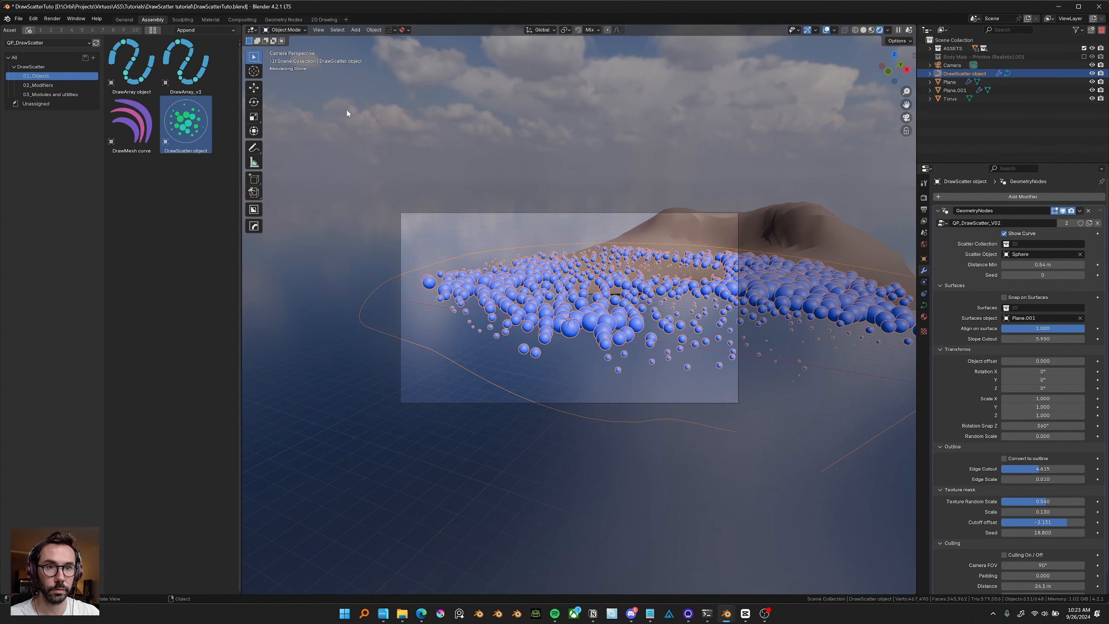
key("Tab")
left_click(254, 178)
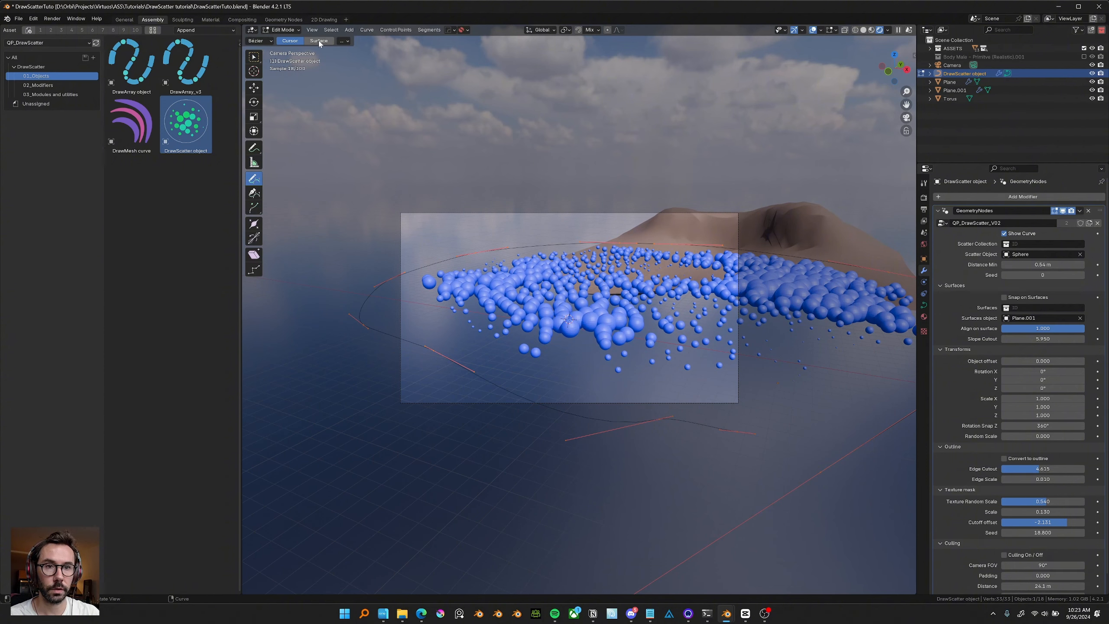
key("Tab")
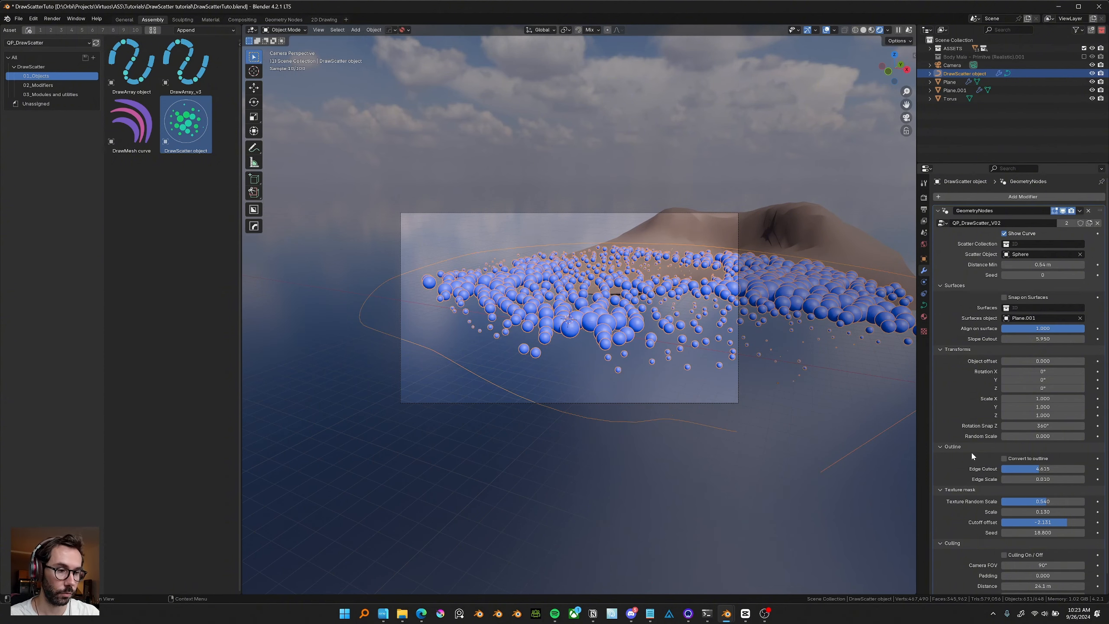
Enable Culling and set the culling Distance to about 42.9 m.
left_click(1004, 555)
scroll(1017, 561, "down", 1)
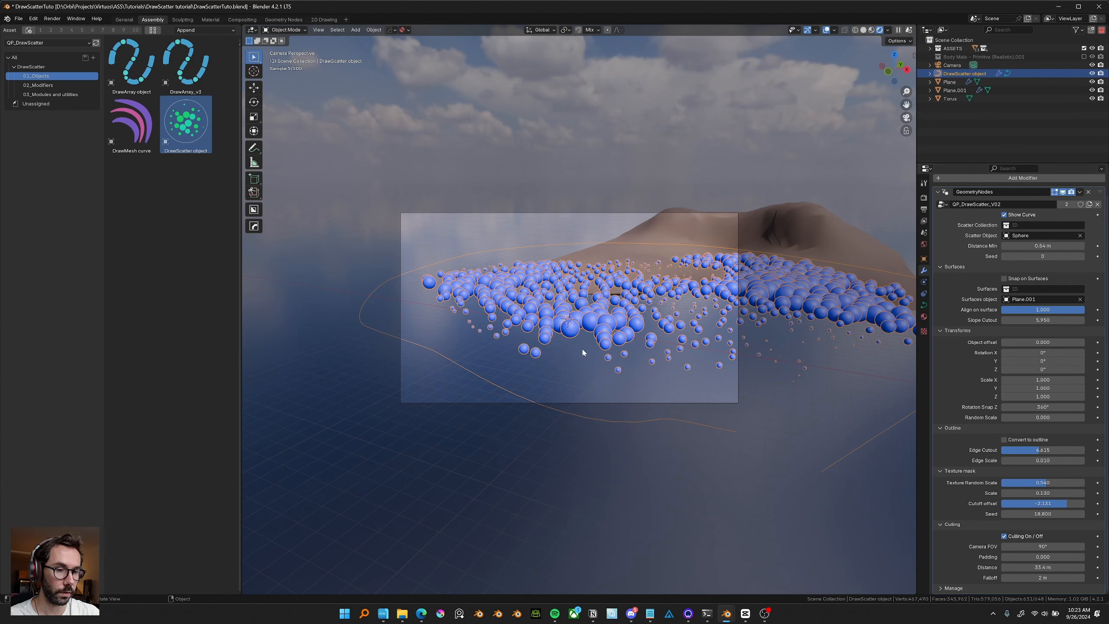
middle_click_drag(583, 352, 1053, 573)
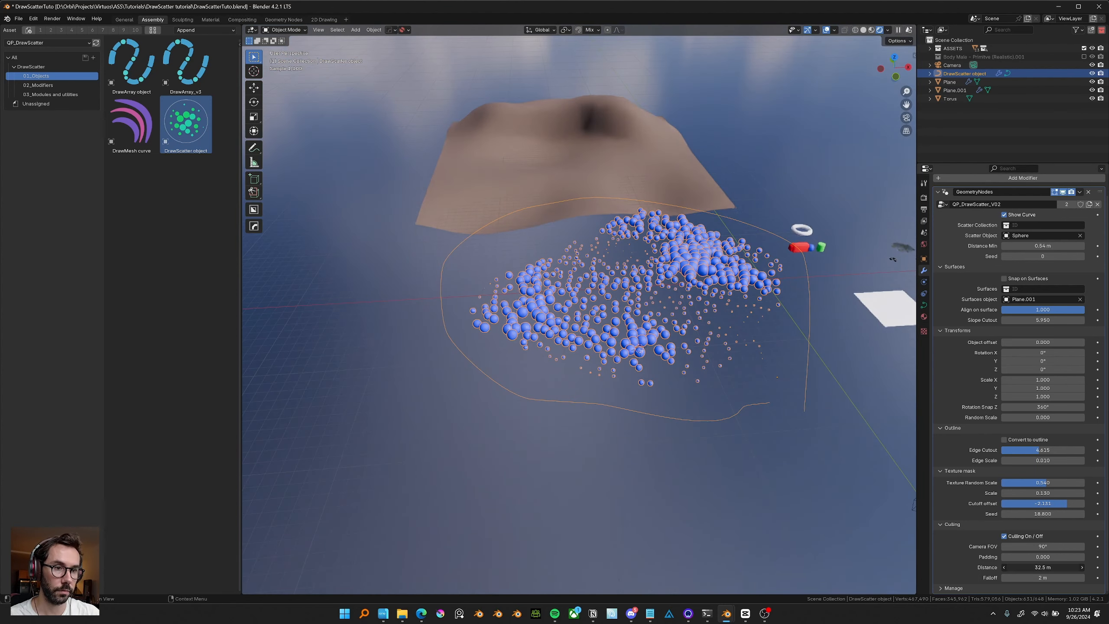
key("KP_0")
middle_click_drag(655, 358, 645, 313)
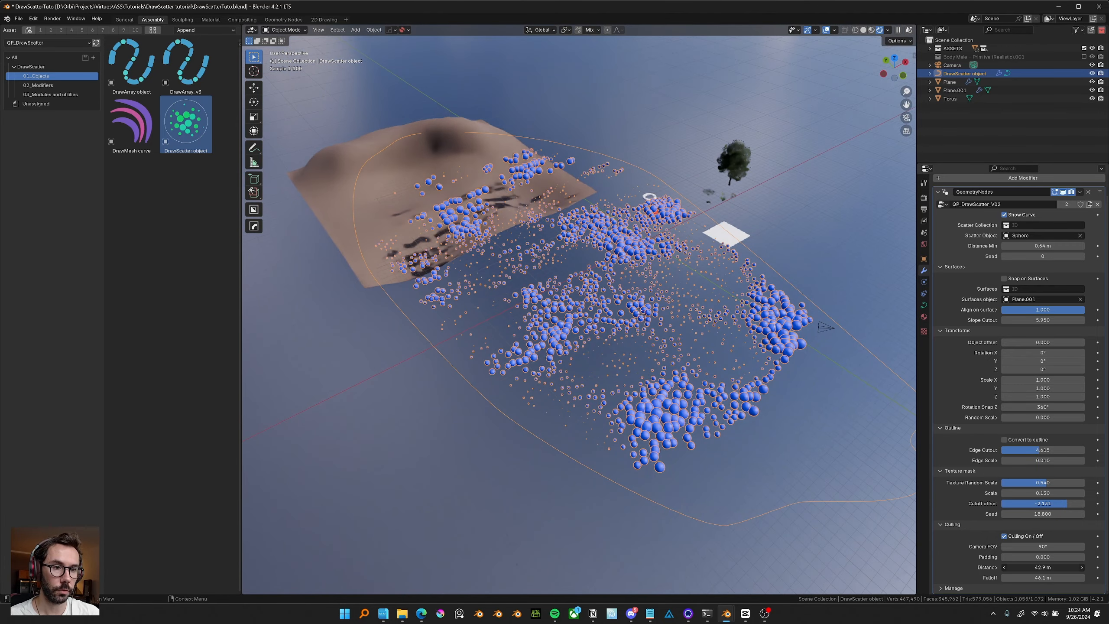
left_click_drag(1043, 567, 1004, 568)
Lower the culling Falloff and switch Culling off.
left_click_drag(1043, 557, 1009, 547)
right_click(1009, 547)
left_click(1004, 537)
Inspect the full scatter over the terrain from a wider orbit view.
middle_click_drag(554, 376, 571, 383)
scroll(674, 367, "down", 2)
mouse_move(674, 364)
middle_mouse_down()
mouse_move(637, 361)
mouse_move(642, 332)
mouse_move(655, 358)
middle_mouse_up()
left_click(941, 524)
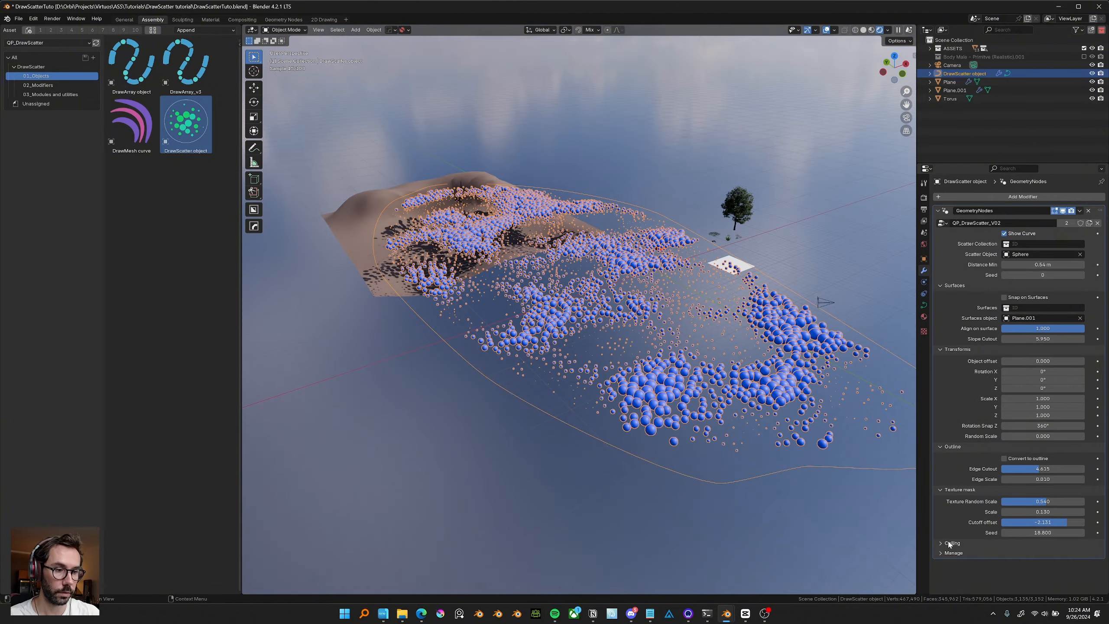
left_click(945, 543)
middle_click_drag(786, 439, 768, 444)
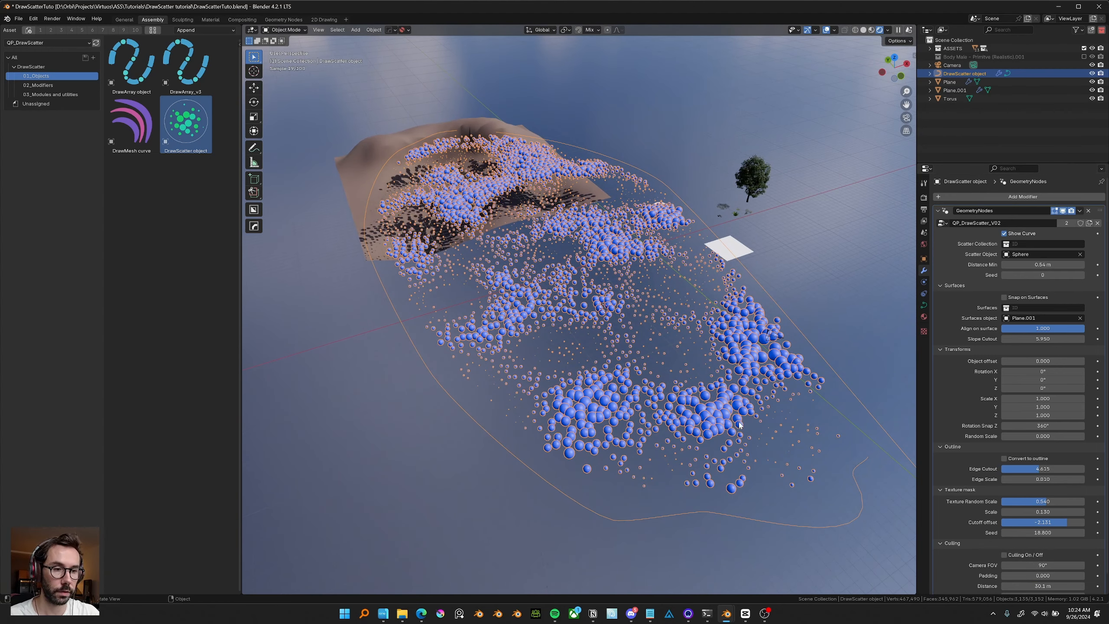
left_click(943, 540)
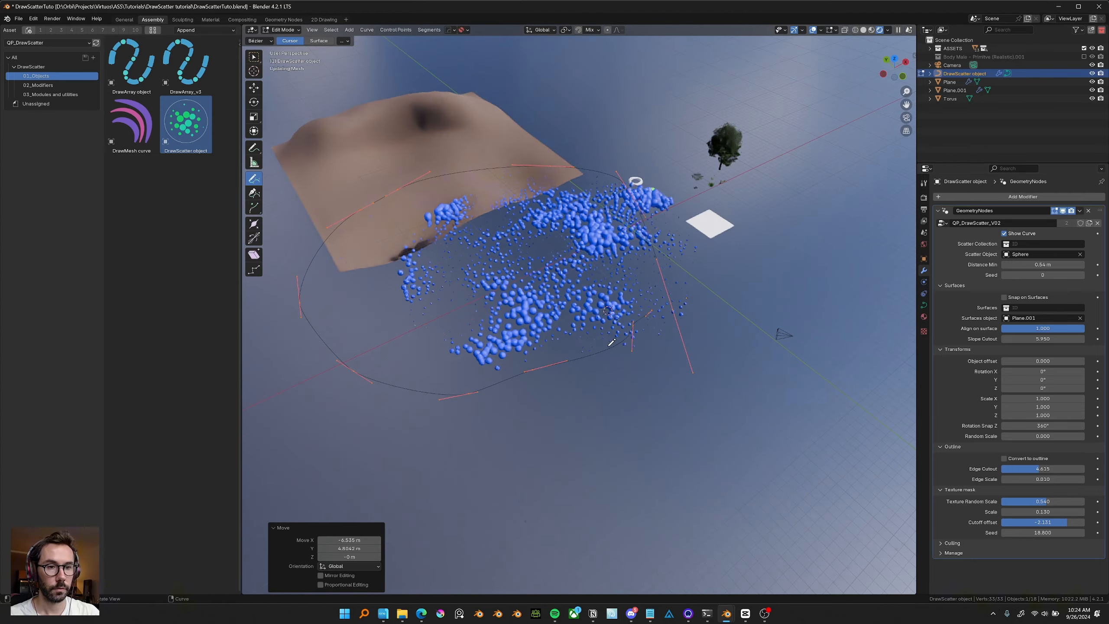
Return to Object Mode and move the DrawScatter object so its scatter shifts across the terrain.
key("ctrl+Tab")
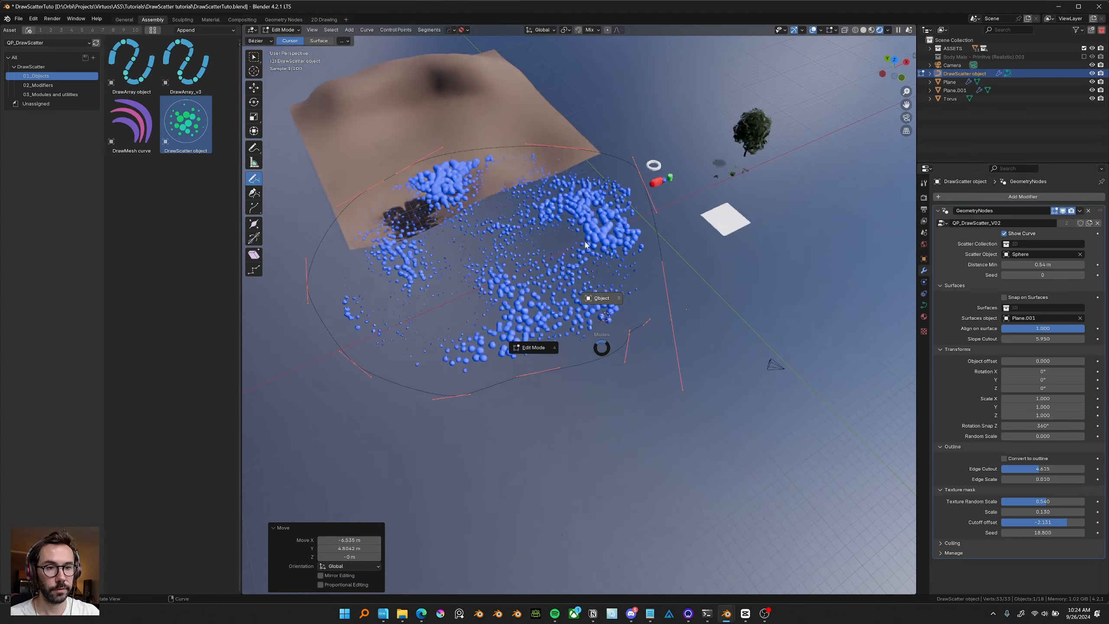
left_click(586, 245)
middle_click_drag(586, 245, 541, 214)
scroll(563, 238, "up", 3)
key("g")
left_click(542, 311)
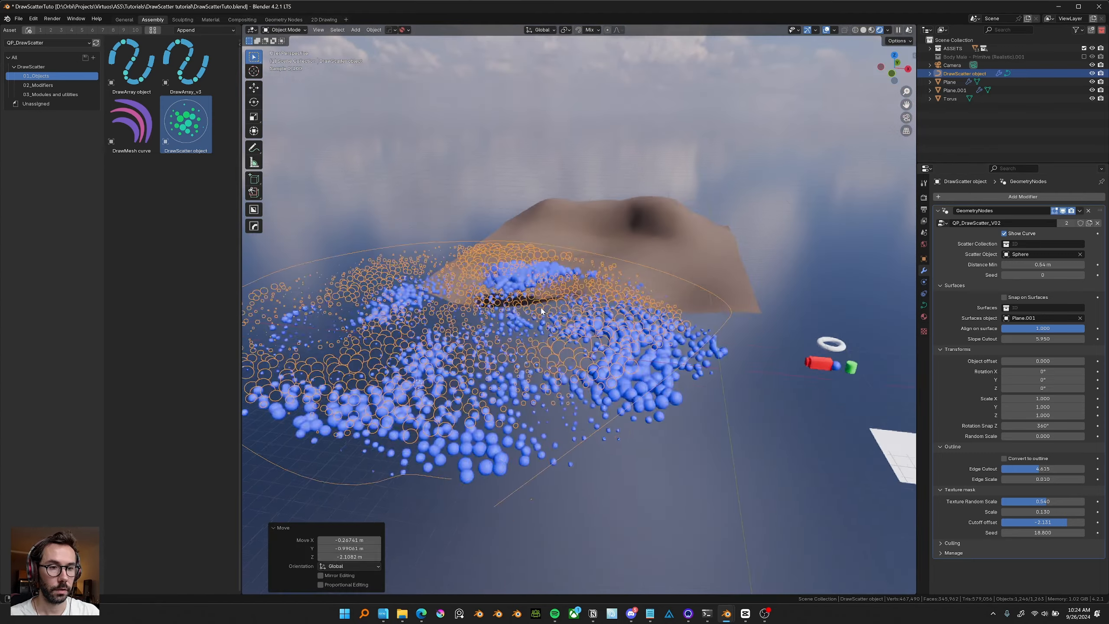
scroll(546, 311, "down", 3)
middle_click_drag(553, 310, 643, 345)
left_click(776, 385)
left_click(631, 345)
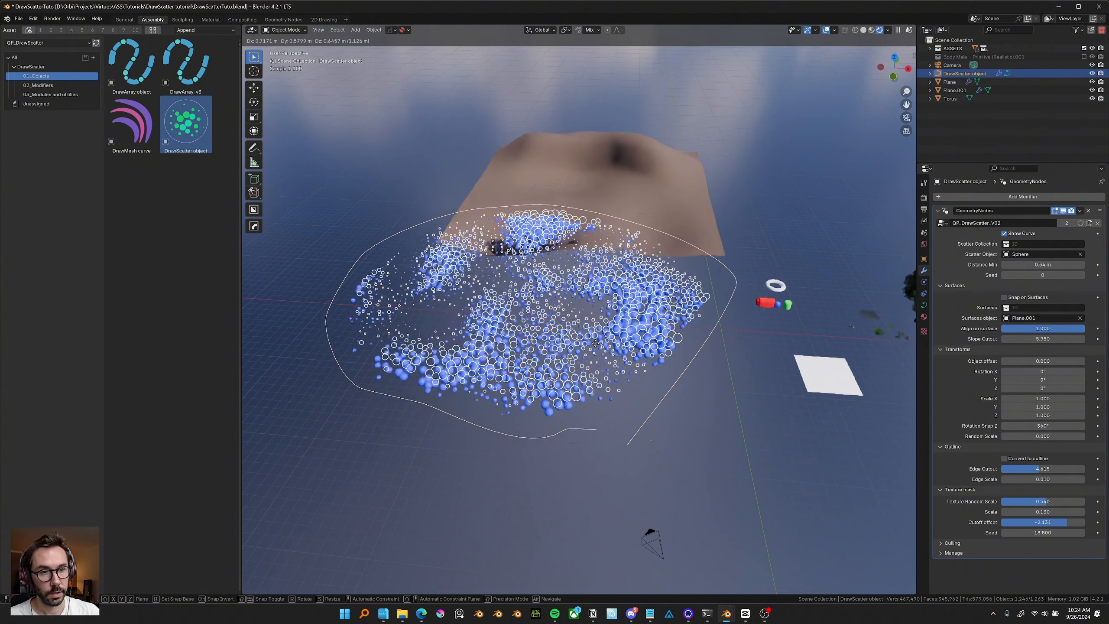
middle_click_drag(586, 370, 682, 338)
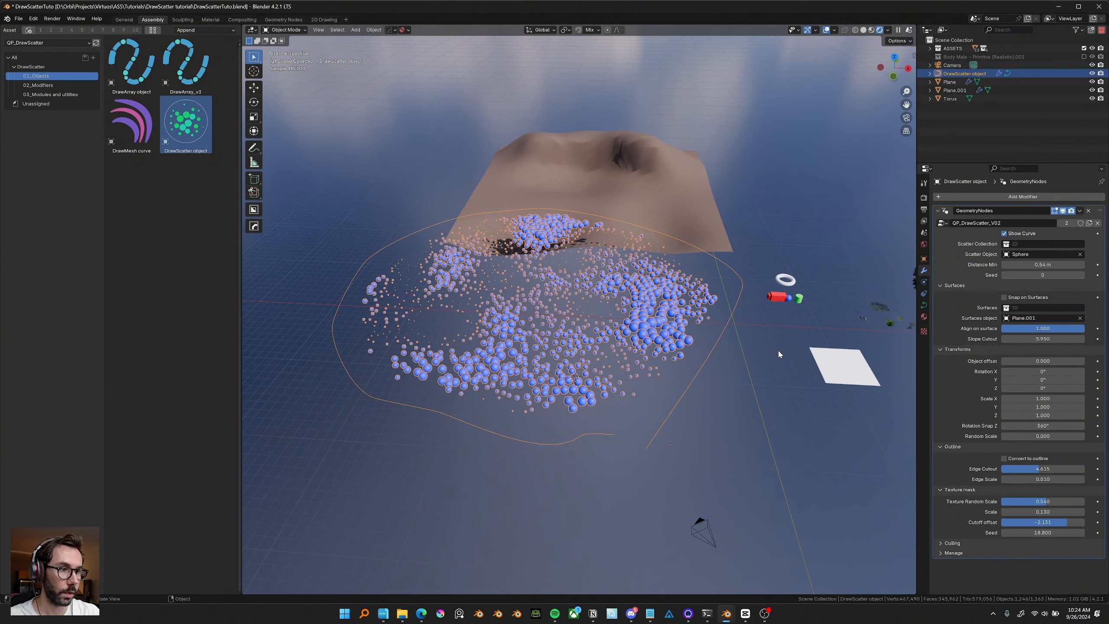
middle_click_drag(778, 354, 759, 354)
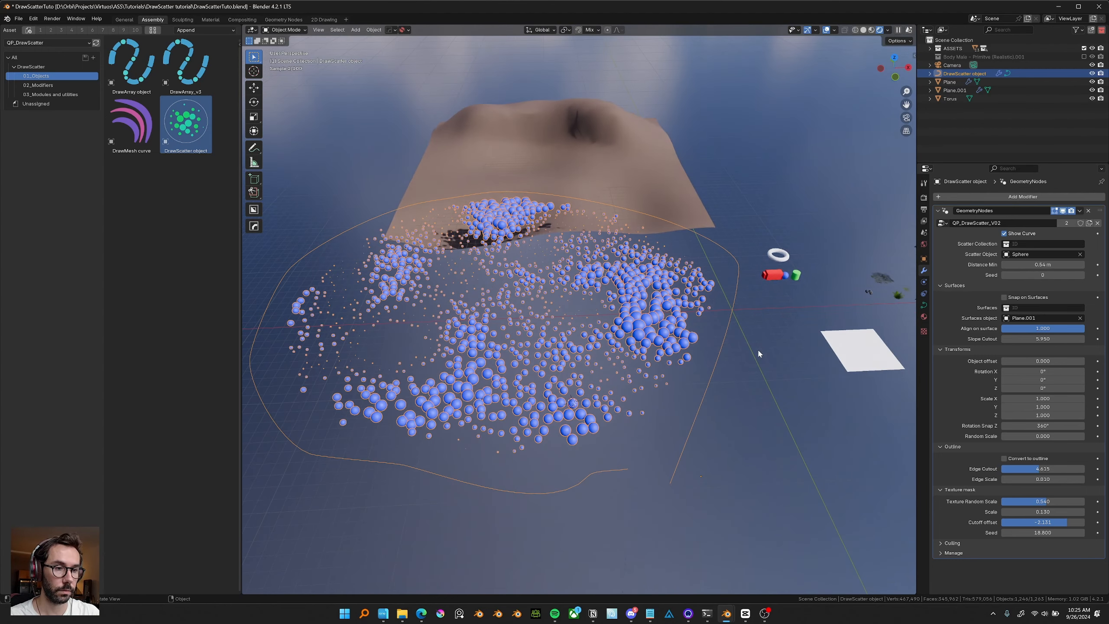
Replace the Sphere scatter object with the Grass scatter collection.
left_click(1078, 255)
left_click(1032, 245)
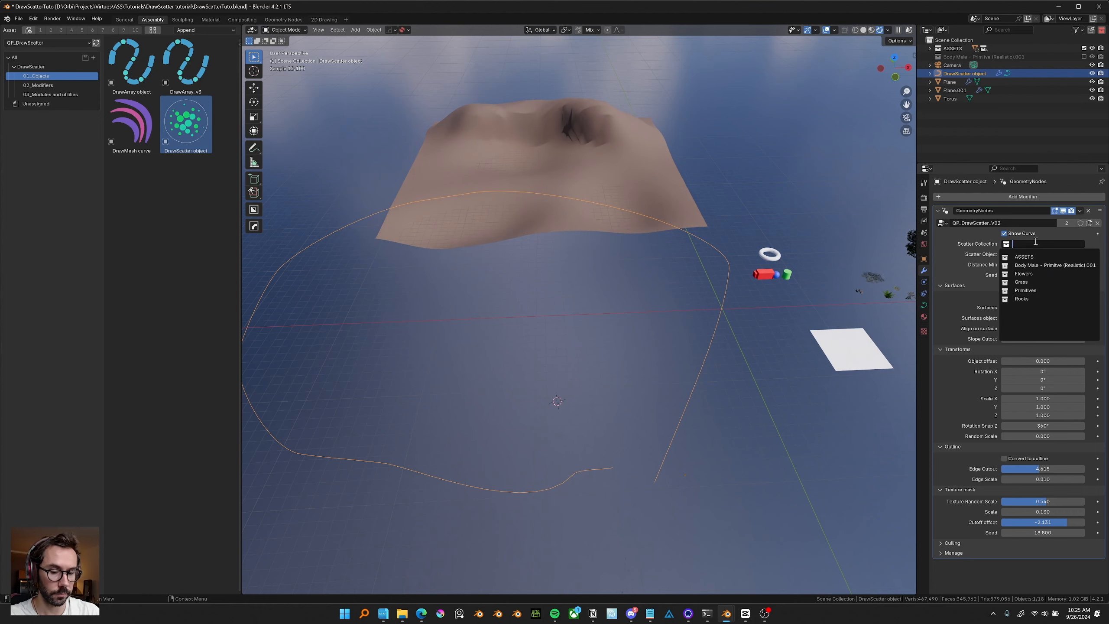
type("grass")
key("Return")
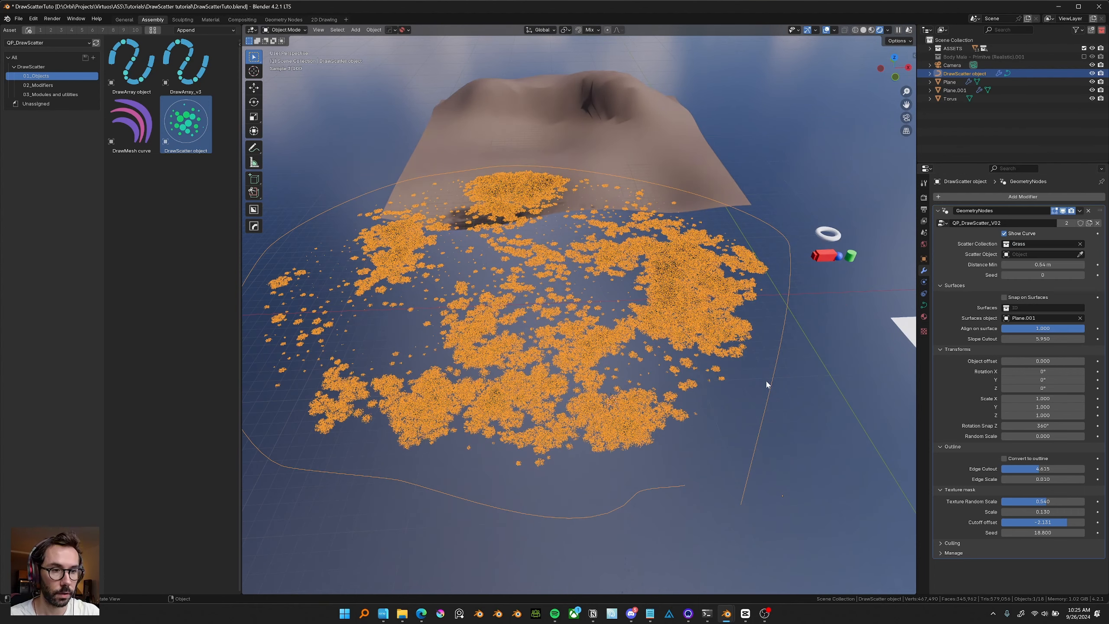
left_click(767, 384)
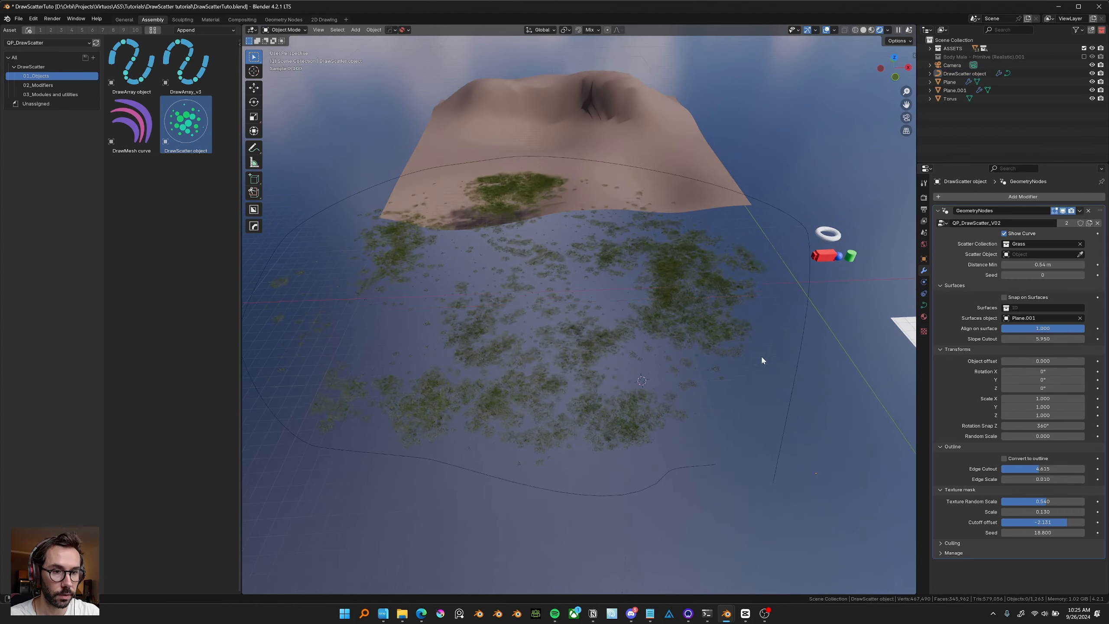
Select the scatter and lower its Edge Cutout to about 1.689.
scroll(760, 356, "up", 3)
middle_click_drag(761, 356, 723, 280)
left_click(723, 282)
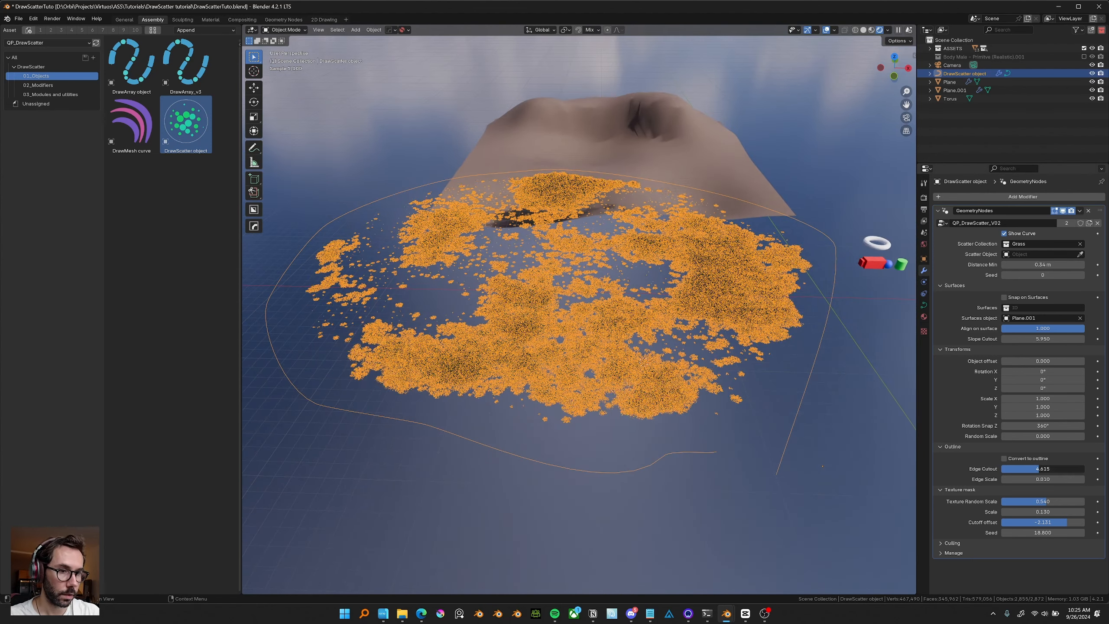
left_click_drag(1024, 469, 1014, 469)
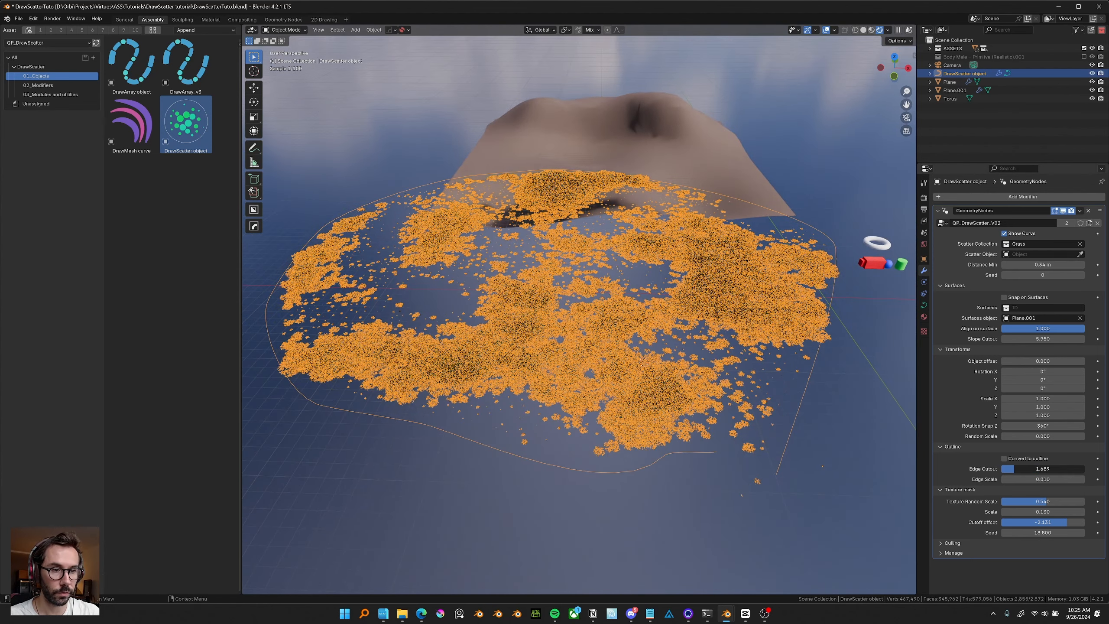
Create a linked duplicate of the grass scatter object in place.
middle_click_drag(588, 277, 701, 372)
key("alt+d")
right_click(609, 294)
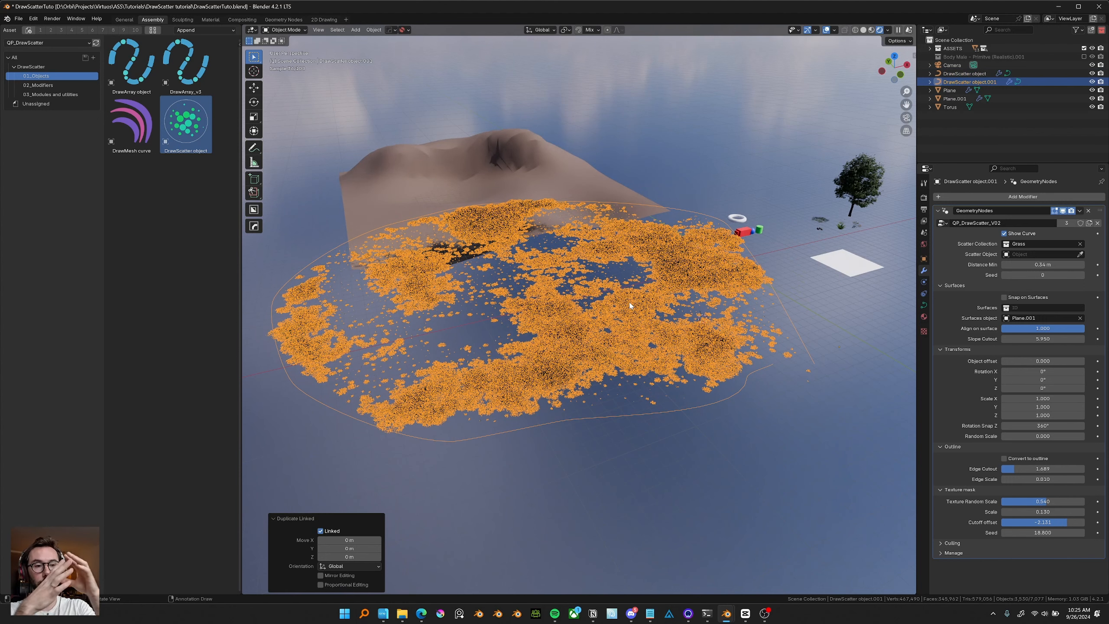
middle_click_drag(618, 277, 612, 276)
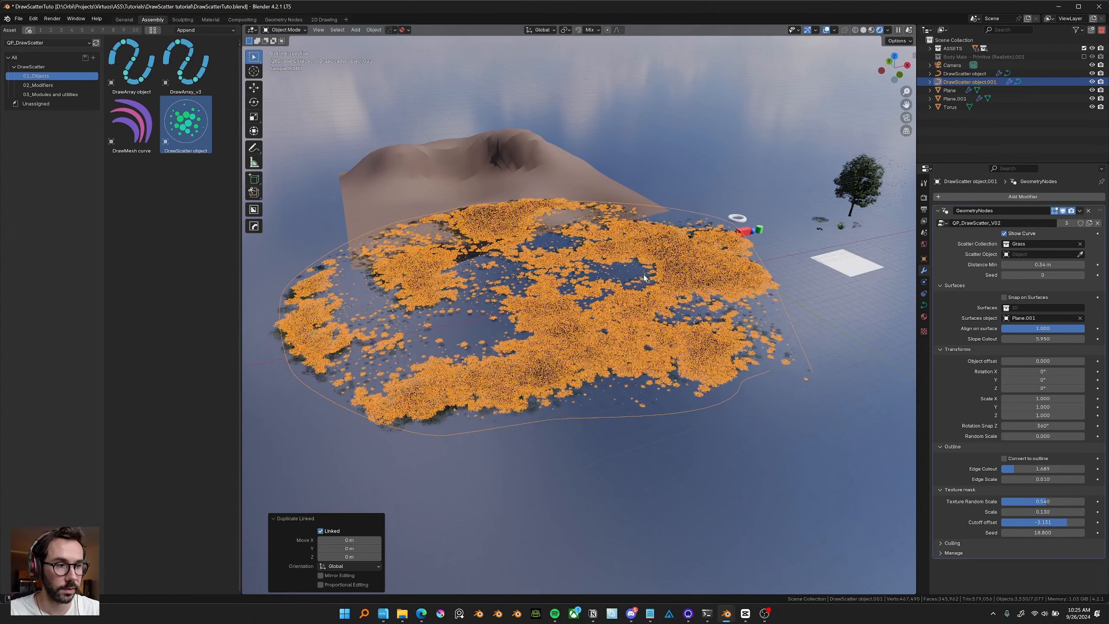
Clear the duplicate's Scatter Collection and pick the Aesculus tree as its Scatter Object with the eyedropper.
left_click(1082, 244)
left_click(1080, 254)
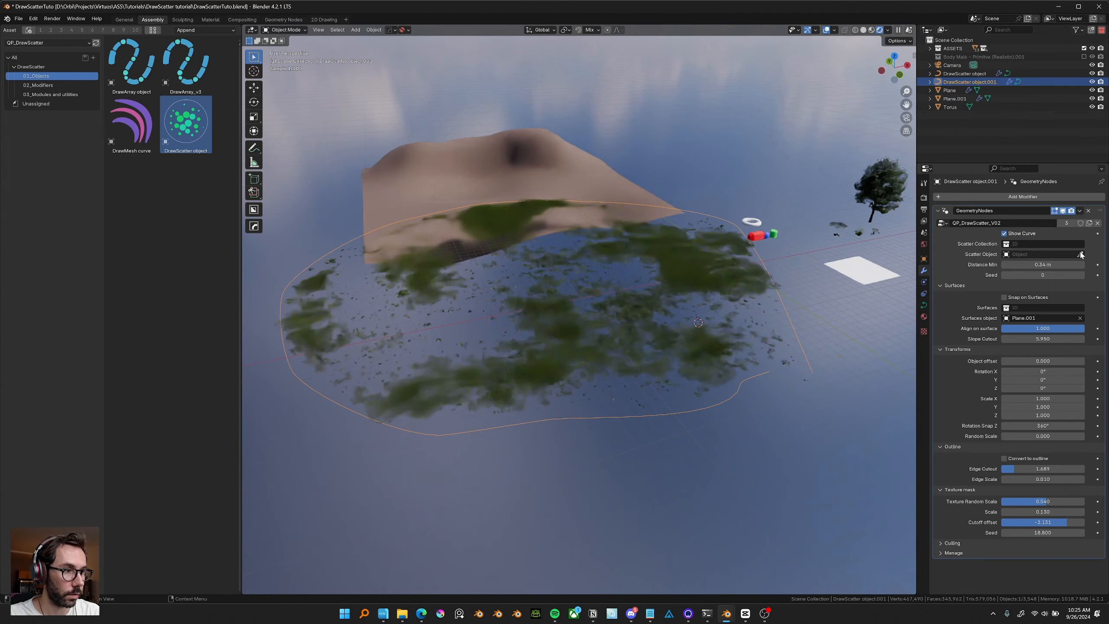
left_click(883, 187)
middle_click_drag(683, 290, 684, 298)
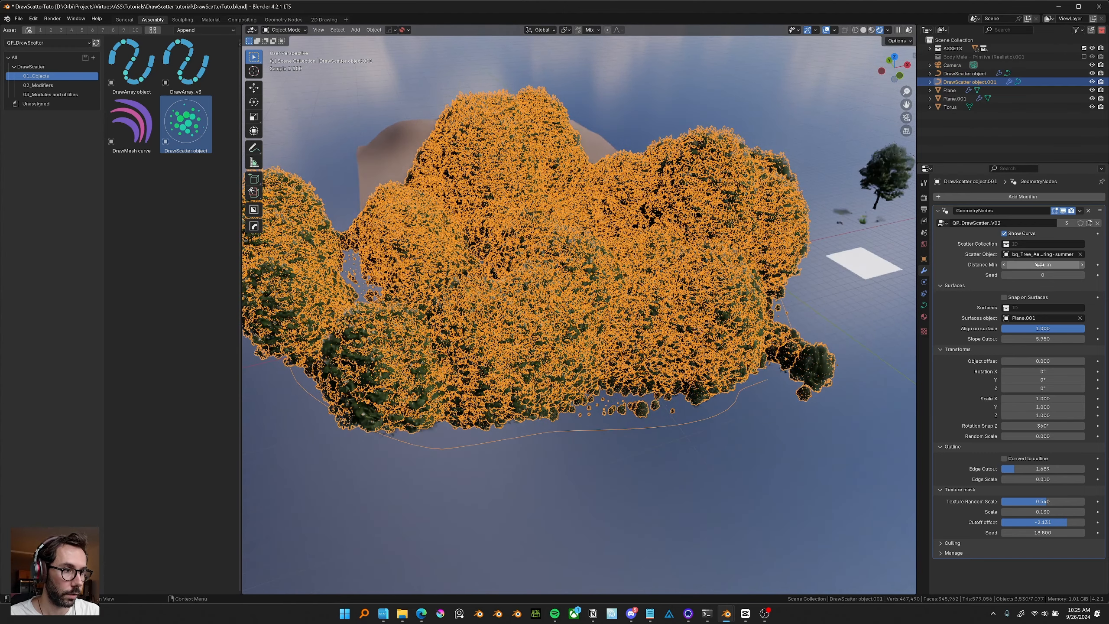
Set the tree scatter's Distance Min to 5 m.
left_click(1041, 265)
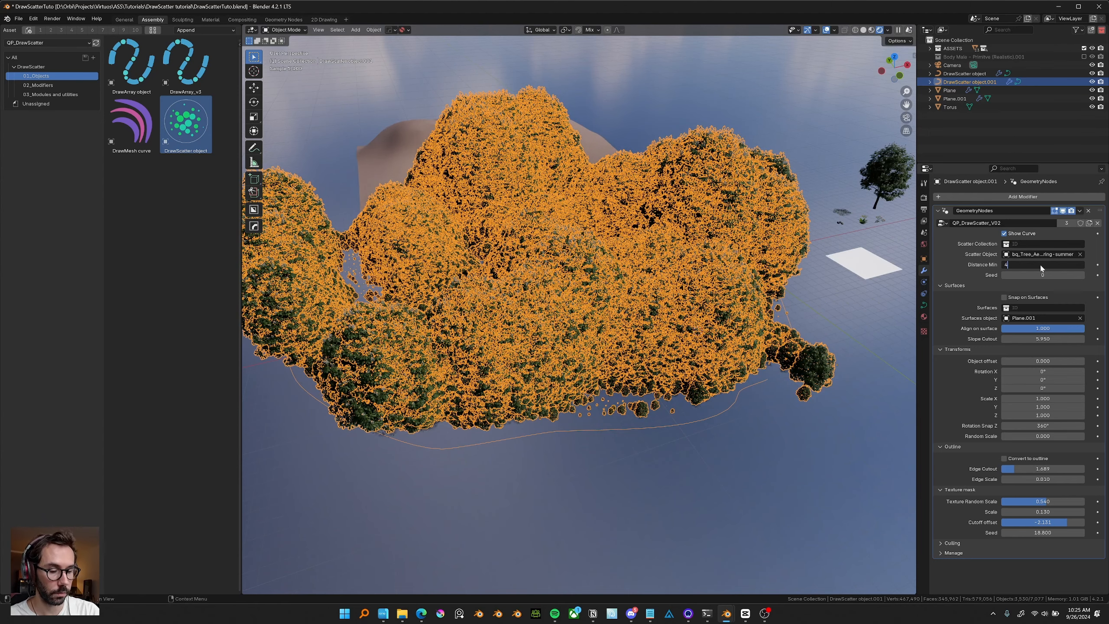
type("4")
key("Return")
type("6")
key("Return")
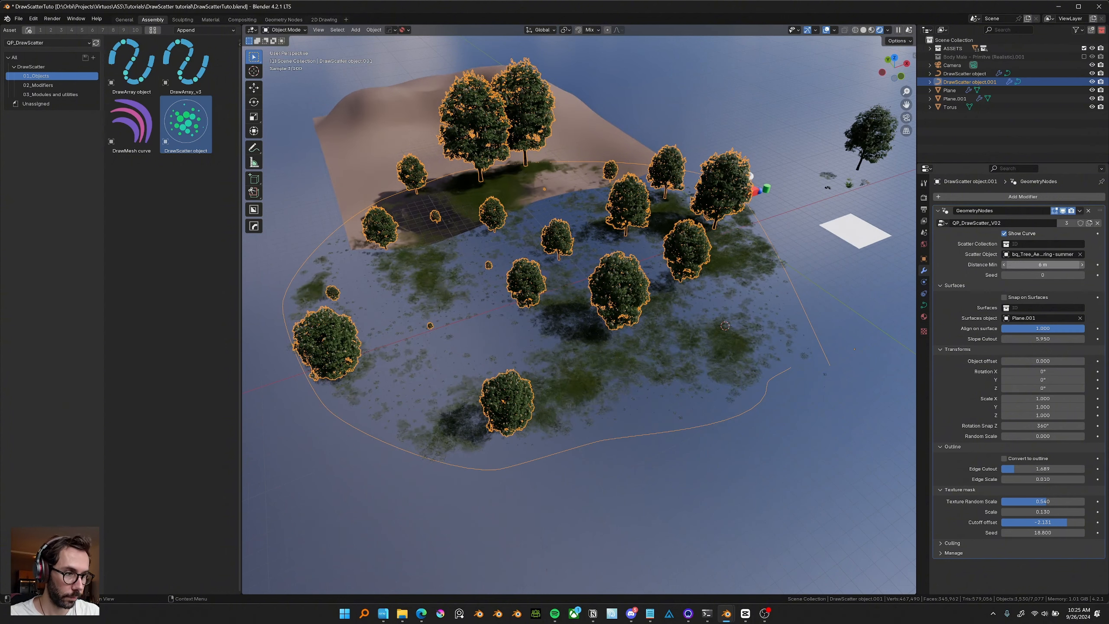
type("5")
key("Return")
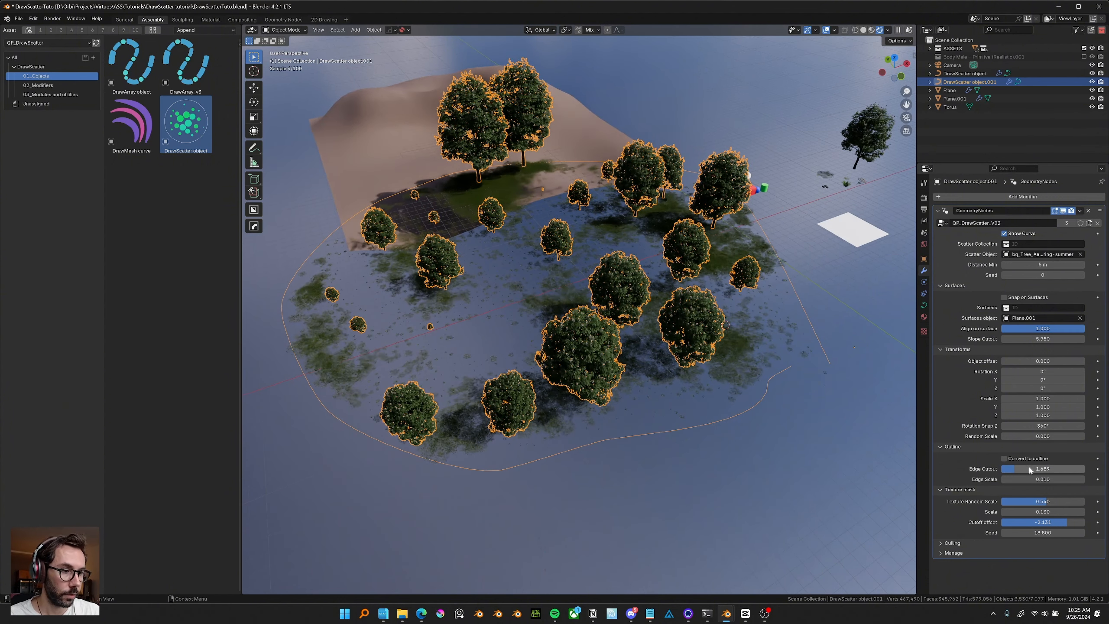
Raise the Edge Cutout to about 6.477 and the Edge Scale to about 0.404.
left_click_drag(1030, 470, 1069, 471)
middle_click_drag(611, 258, 623, 283)
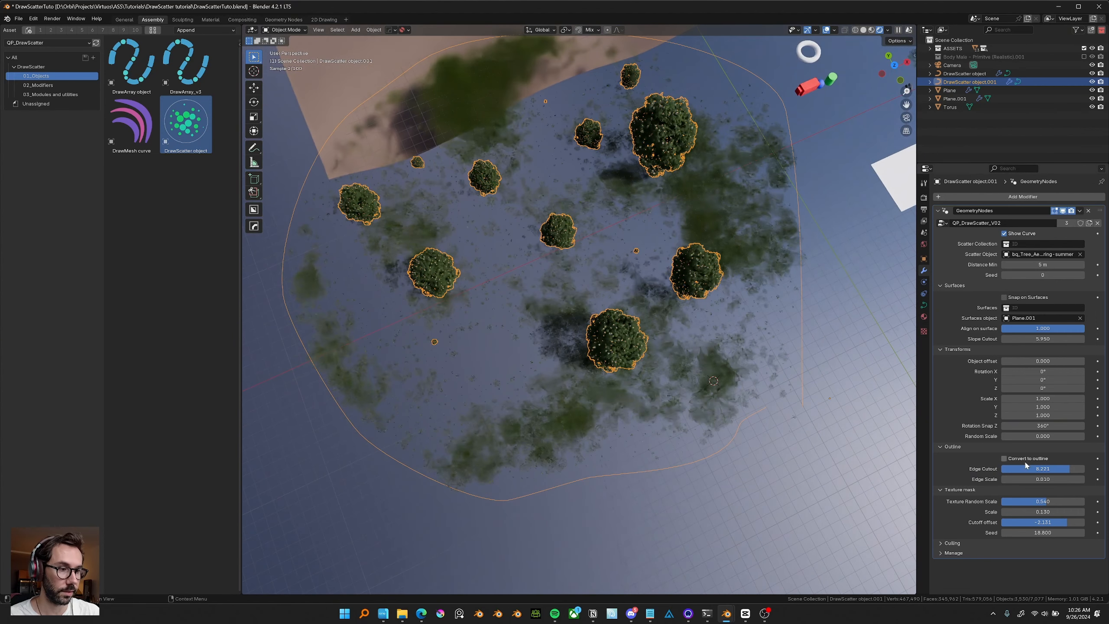
left_click_drag(1065, 470, 1071, 470)
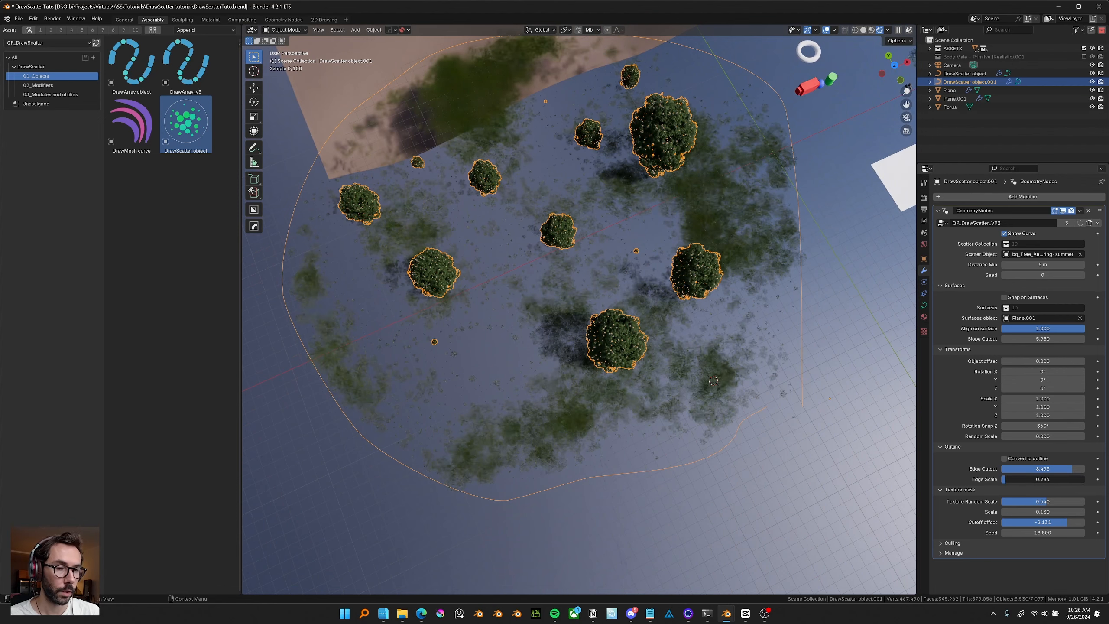
left_click_drag(1005, 479, 1022, 479)
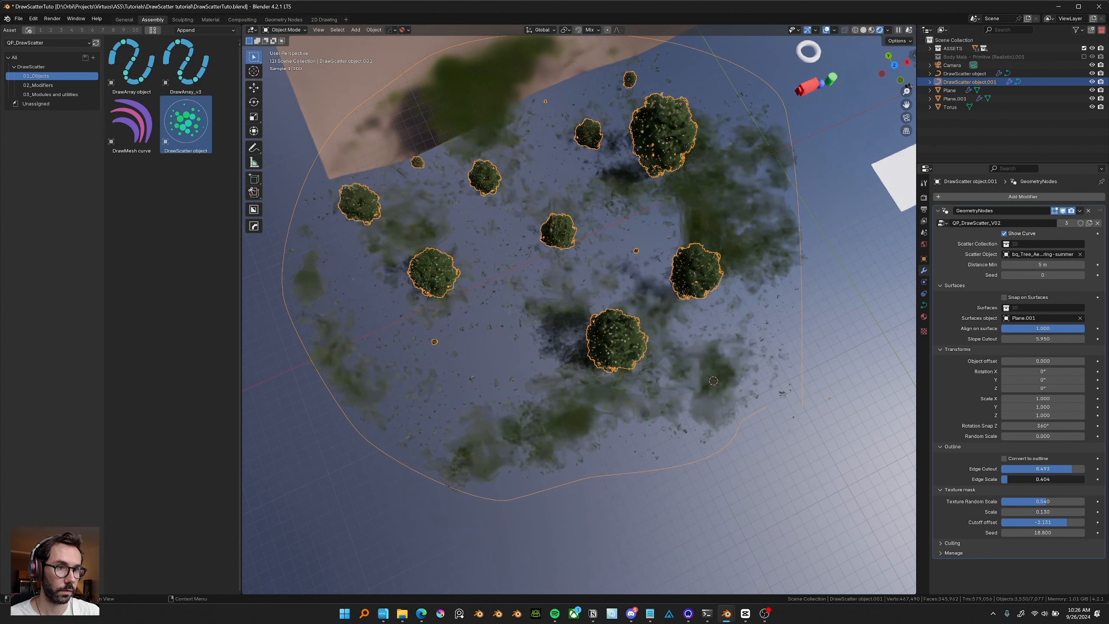
Lower the Texture Random Scale to about 0.111 and raise the Edge Cutout to 10.000.
middle_click_drag(664, 384, 573, 166)
left_click_drag(1039, 505, 1009, 502)
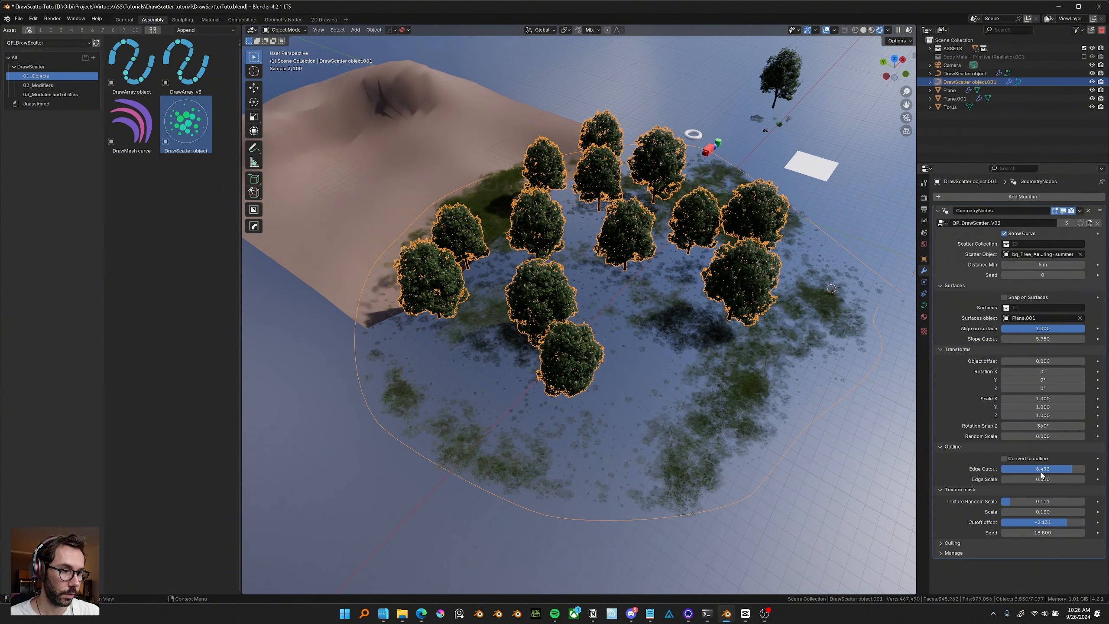
left_click_drag(1042, 472, 1085, 471)
Enable Screen Cast from the file pie menu.
middle_click_drag(676, 296, 630, 308)
key("ctrl+s")
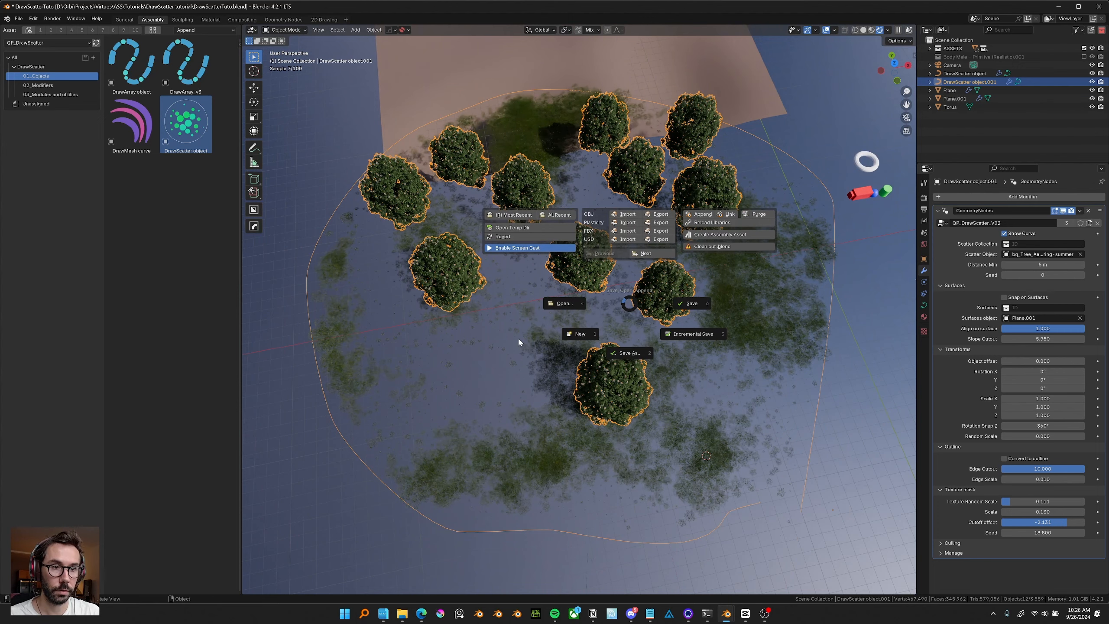
left_click(541, 251)
middle_click_drag(584, 284, 590, 273)
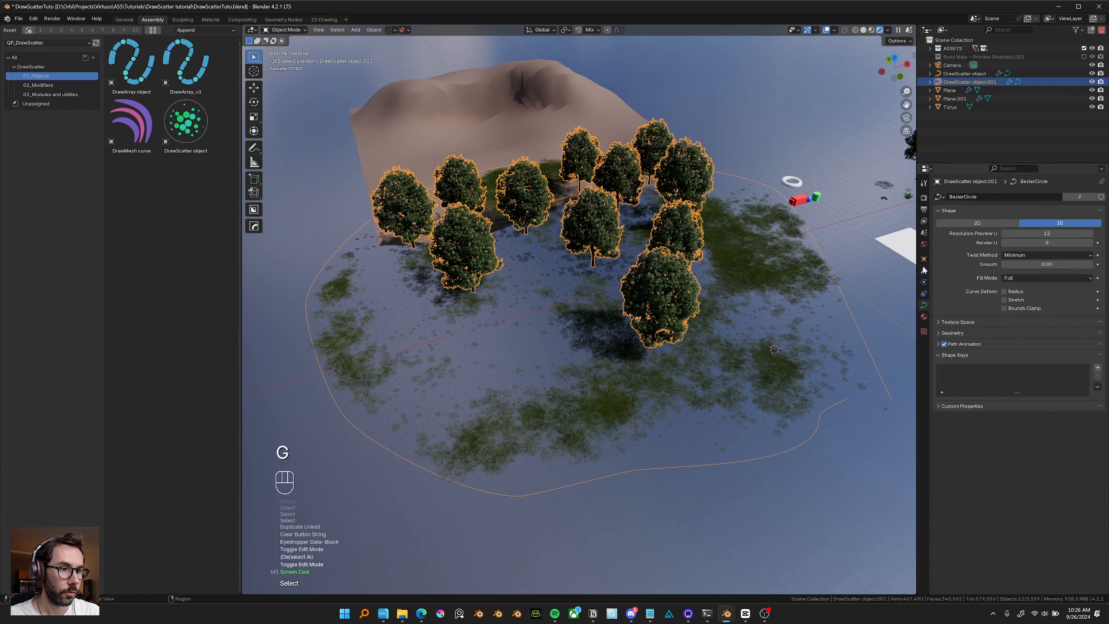
Select the tree scatter duplicate and delete it.
left_click(924, 271)
middle_click_drag(664, 297, 656, 287)
left_click(657, 287)
key("x")
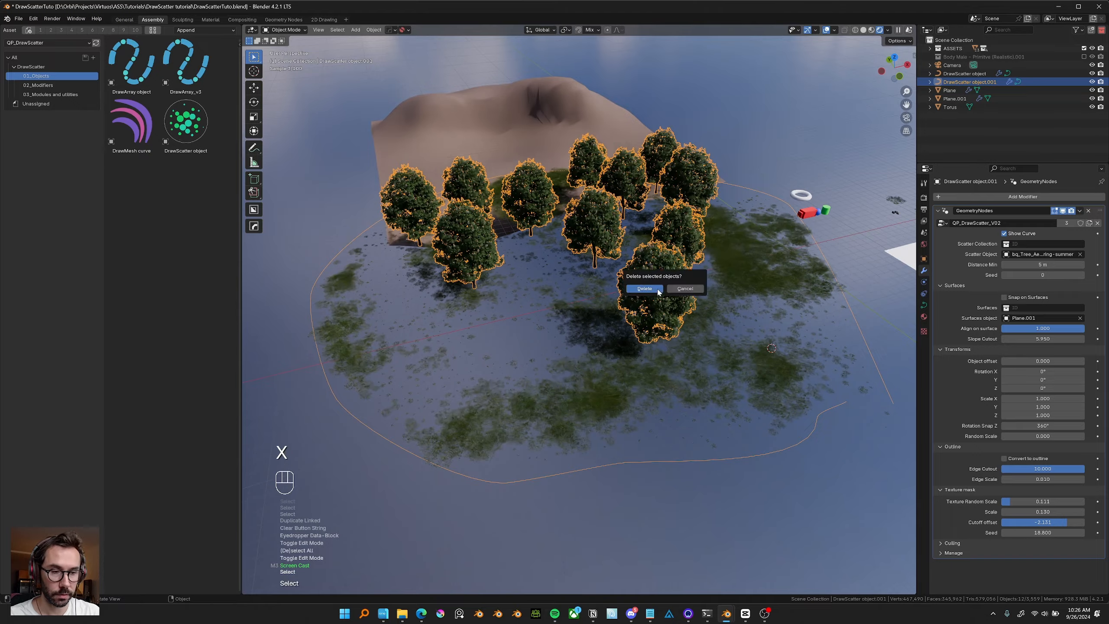
left_click(660, 287)
Select the grass scatter, nudge it, and create a linked duplicate of it in place.
left_click(673, 297, "shift")
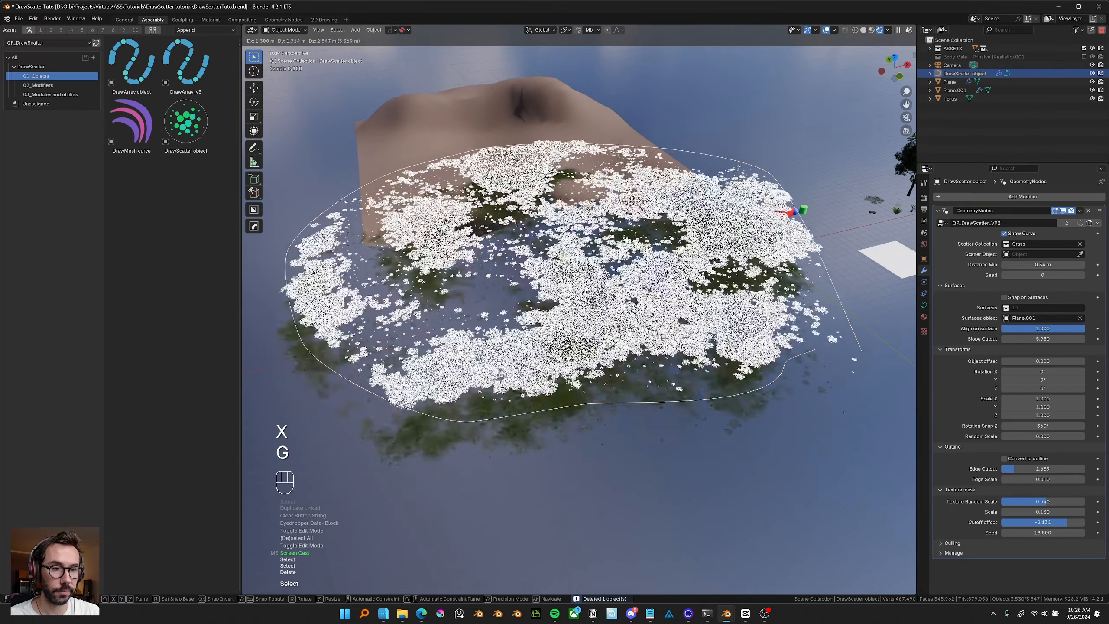
key("g")
key("g")
left_click(650, 305)
middle_click_drag(651, 305, 664, 312, "shift")
key("alt+d")
right_click(789, 201)
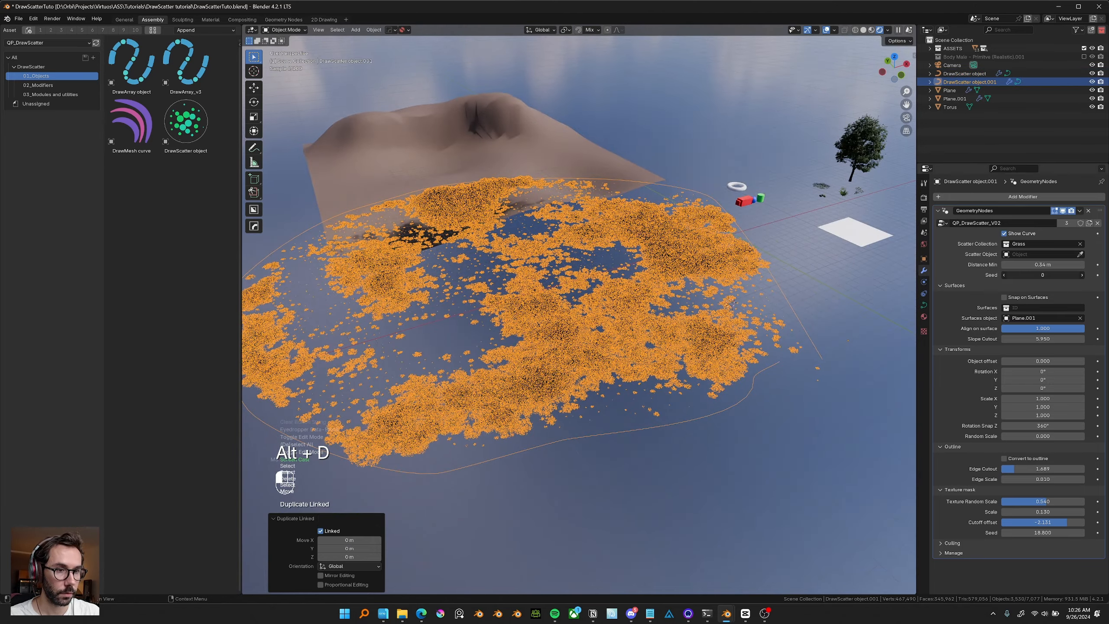
Adjust the duplicate's scatter Seed with overlays hidden, undoing the last seed change.
left_click_drag(1043, 275, 1061, 275)
middle_click_drag(614, 304, 603, 329)
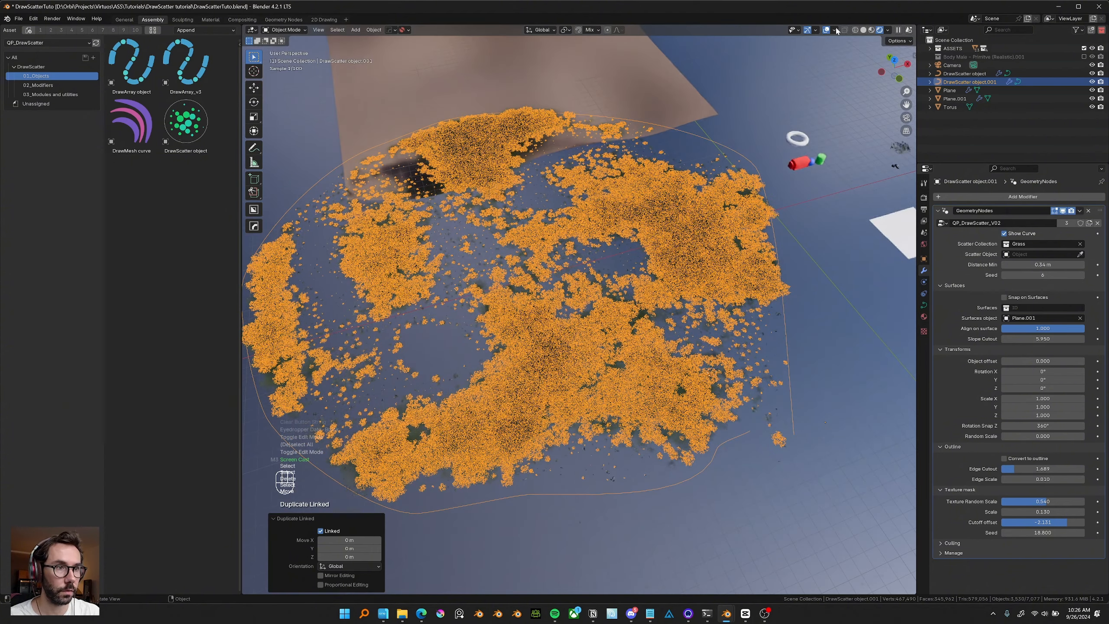
left_click(826, 30)
middle_click_drag(637, 280, 668, 259, "shift")
left_click_drag(1049, 276, 1098, 276)
key("ctrl+z")
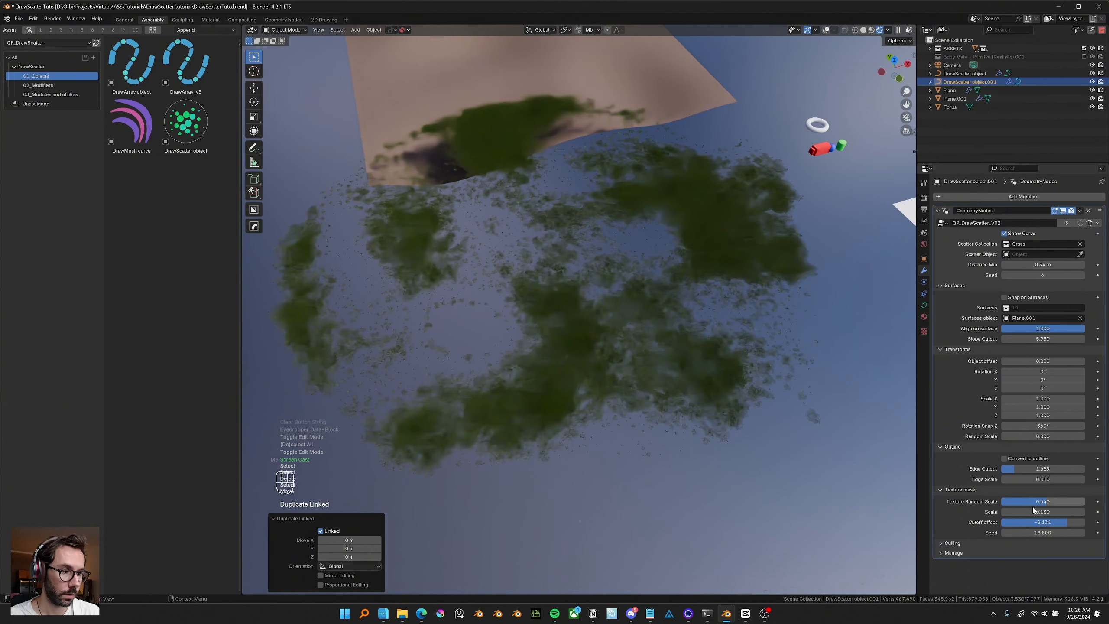
Set the texture mask Seed to about 28.710 and show the viewport overlays again.
mouse_move(1043, 532)
left_mouse_down()
mouse_move(1064, 533)
mouse_move(1037, 535)
left_mouse_up()
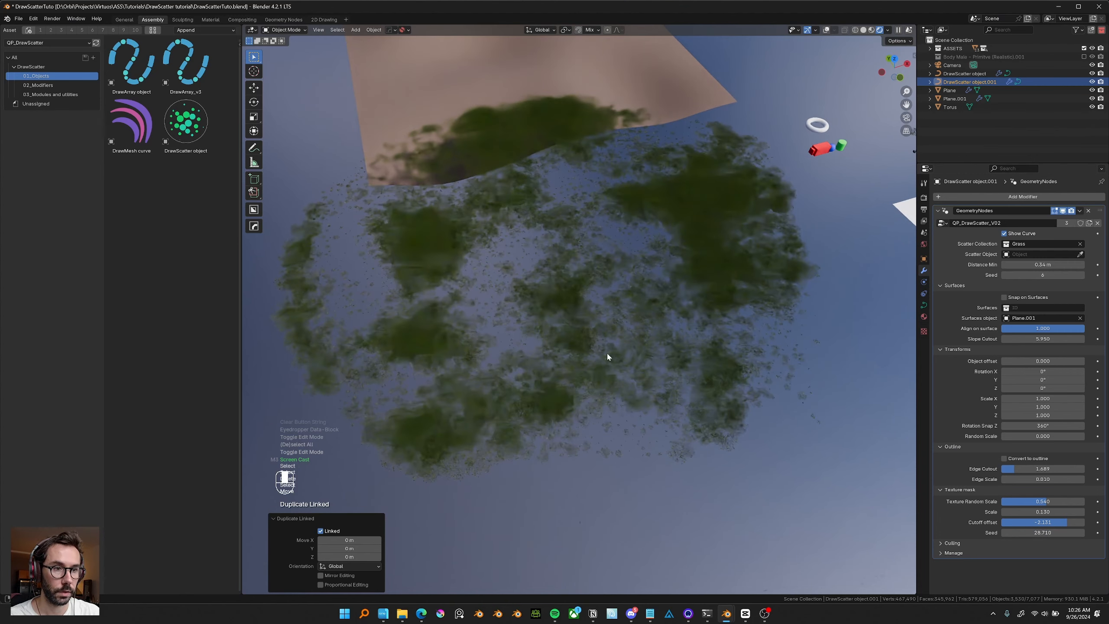
middle_click_drag(608, 357, 813, 86)
left_click(827, 31)
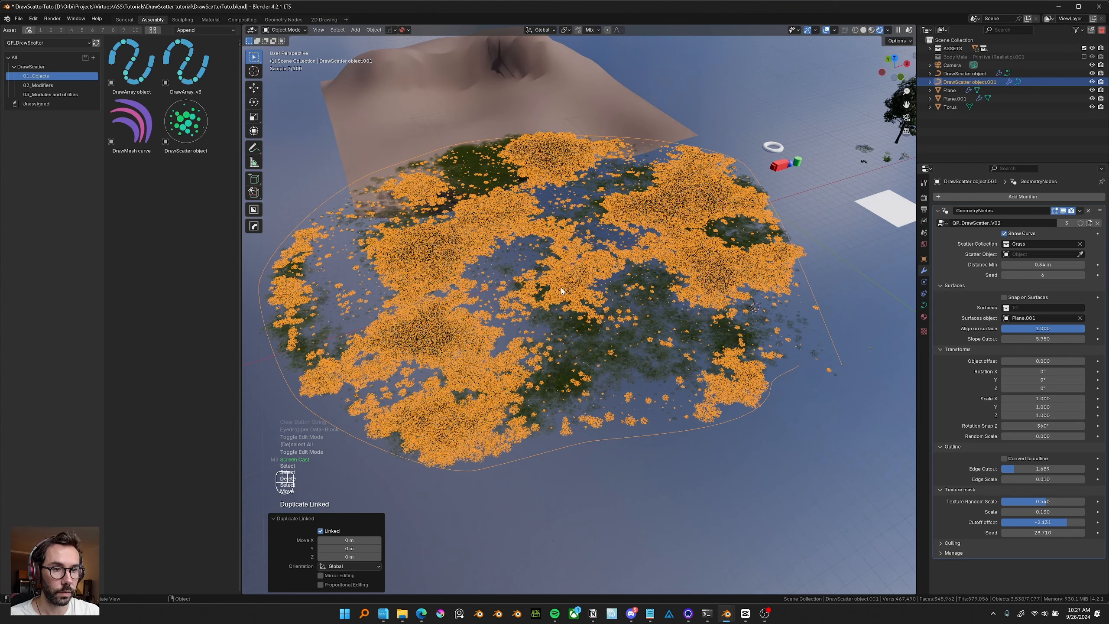
Swap the new duplicate's scatter source from Grass to the Aesculus tree object using the eyedropper.
middle_click_drag(562, 290, 581, 278)
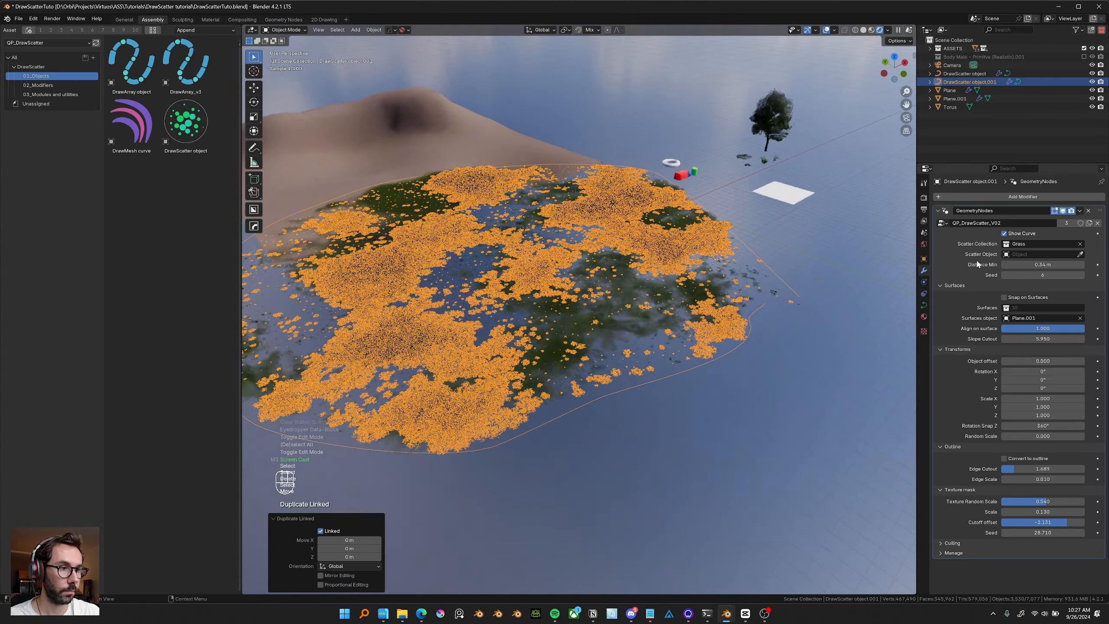
left_click(1080, 243)
left_click(1081, 254)
left_click(769, 116)
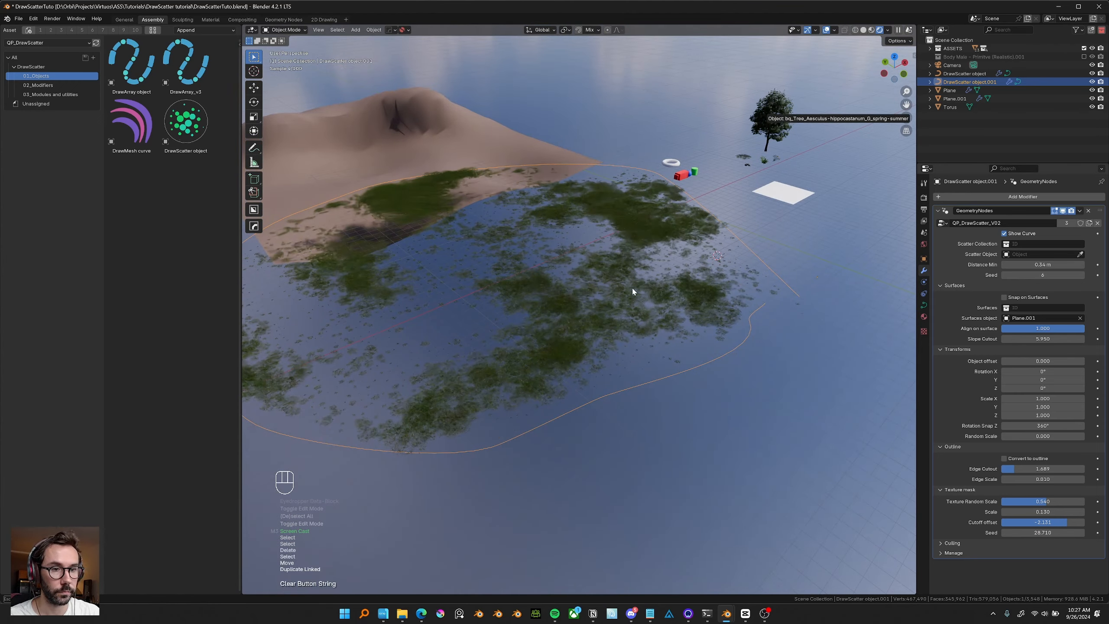
Set the Texture Random Scale to about 0.203 and the Edge Cutout to 10.000.
middle_click_drag(693, 341, 695, 335)
left_click_drag(1019, 469, 1079, 469)
left_click_drag(1046, 501, 1017, 501)
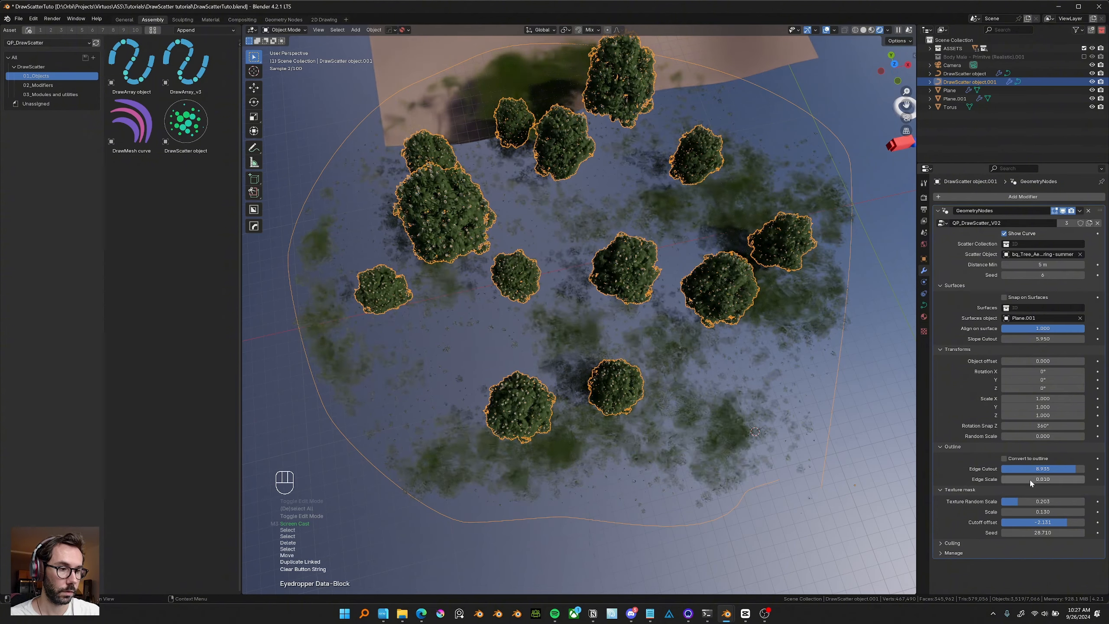
middle_click_drag(574, 341, 645, 421)
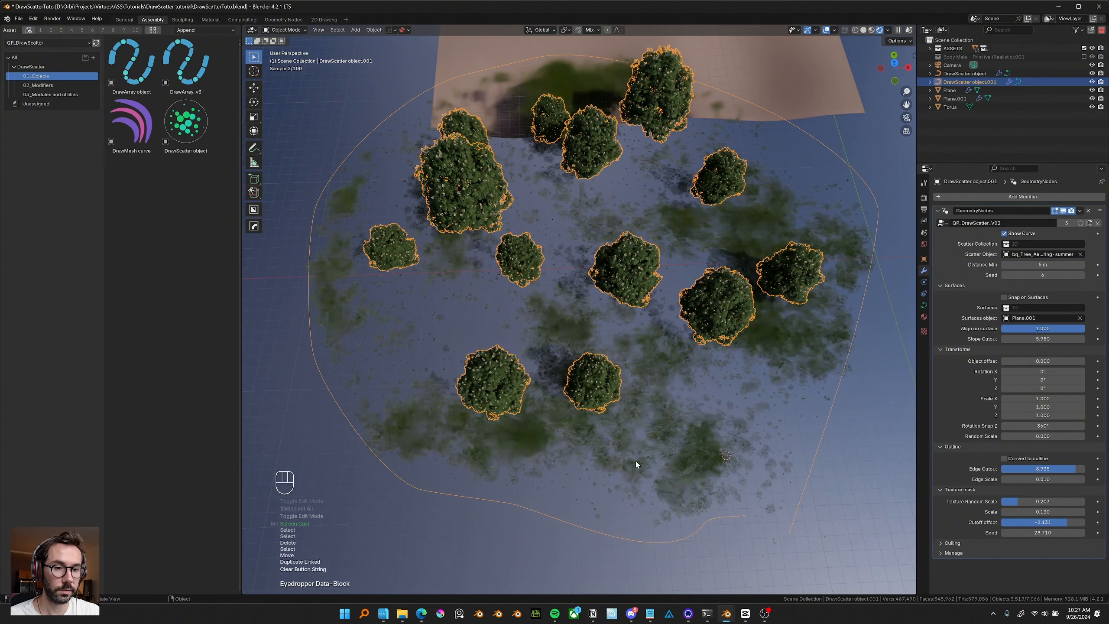
left_click_drag(1075, 469, 1092, 469)
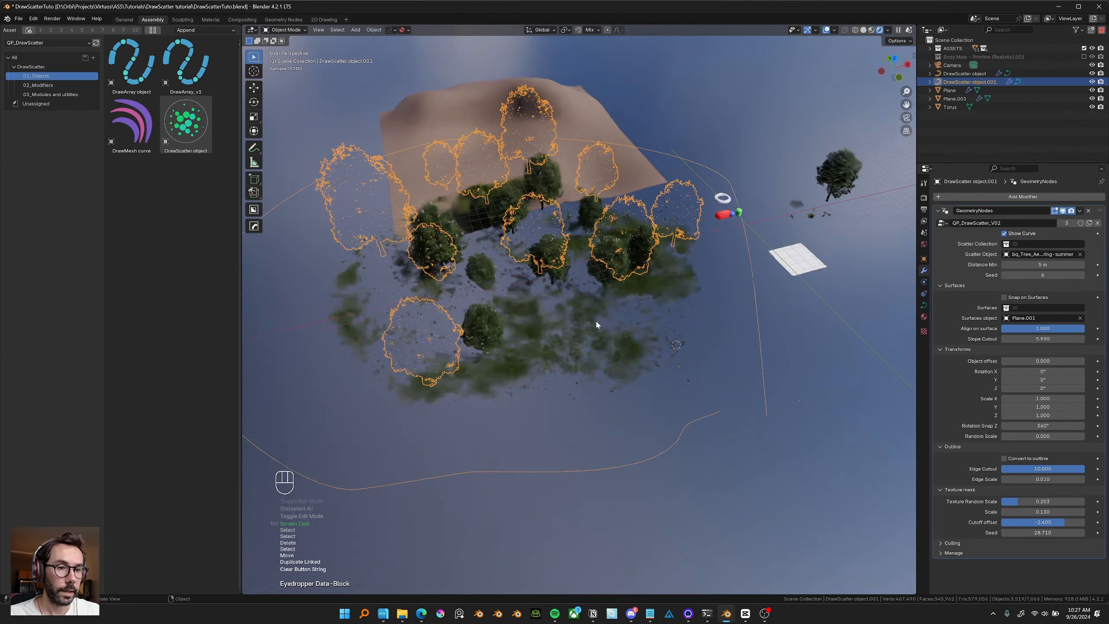
Create another linked duplicate of the tree scatter in place.
mouse_move(595, 319)
middle_mouse_down()
mouse_move(605, 327)
mouse_move(563, 274)
mouse_move(584, 325)
middle_mouse_up()
key("alt+d")
right_click(695, 308)
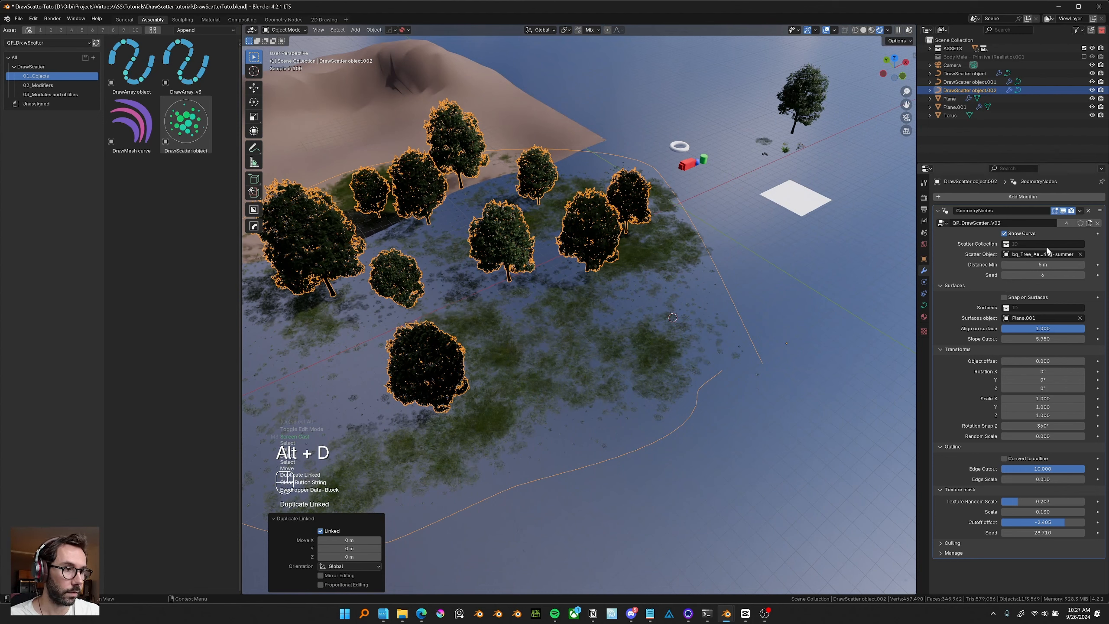
Replace the duplicate's scatter object with the ivy plant object using the eyedropper.
left_click(1081, 255)
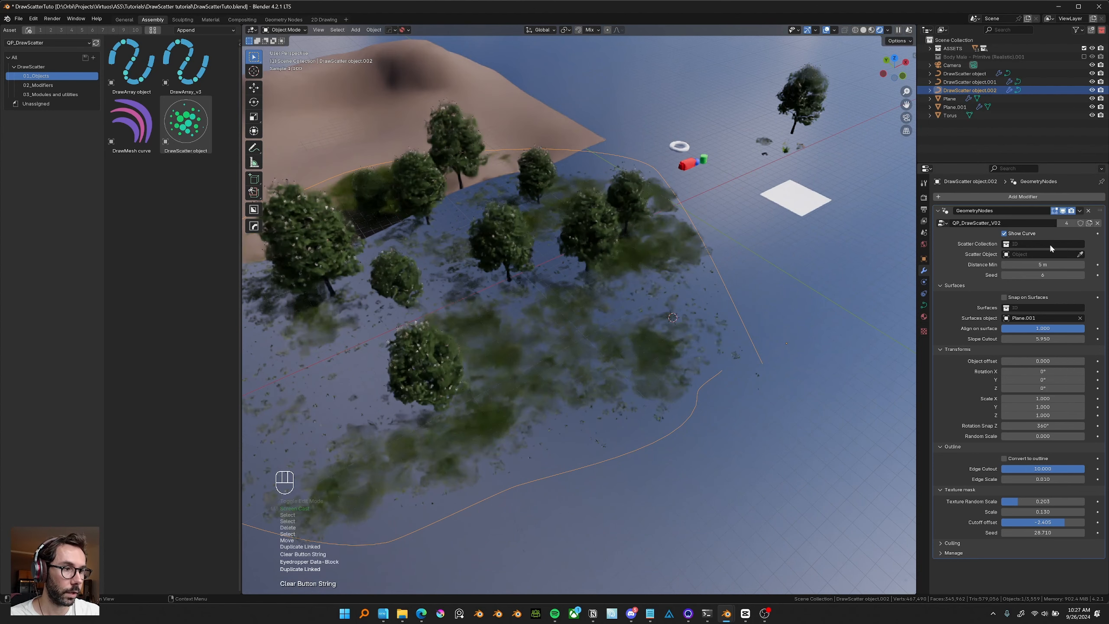
left_click(783, 151)
middle_click_drag(532, 378, 634, 289, "shift")
scroll(631, 315, "up", 3)
middle_click_drag(703, 328, 610, 258)
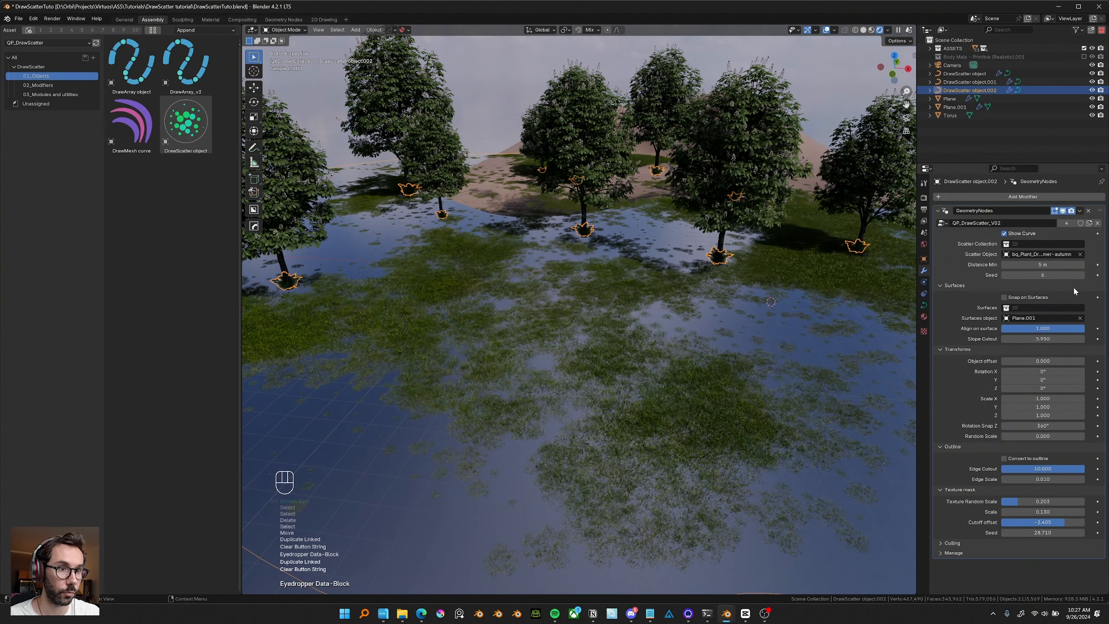
Raise the ivy scatter's Seed to 8 and lower its Distance Min.
left_click(1082, 275)
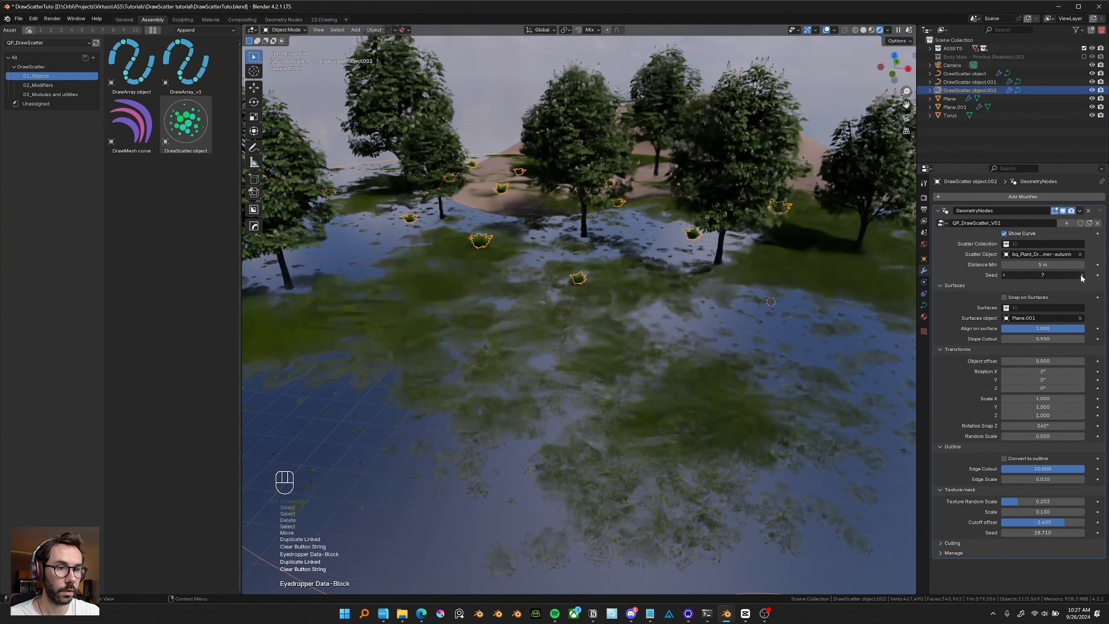
left_click(1082, 274)
left_click_drag(1043, 264, 1021, 264)
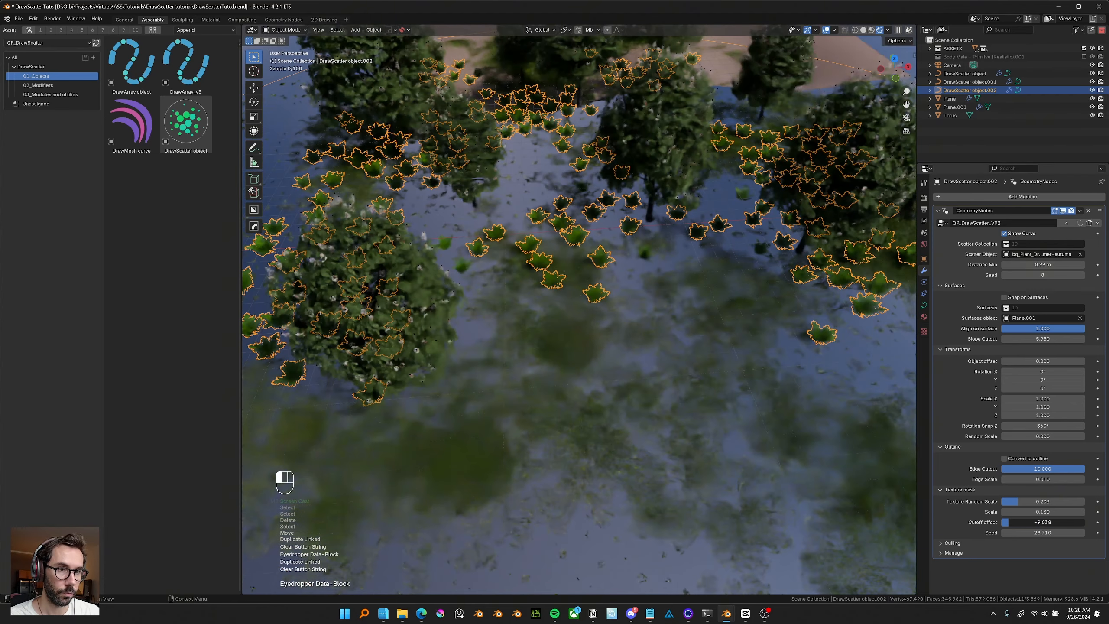
Select the grass scatter object and set its texture mask Cutoff offset to about -0.157.
mouse_move(631, 335)
middle_mouse_down()
mouse_move(630, 311)
mouse_move(631, 334)
middle_mouse_up()
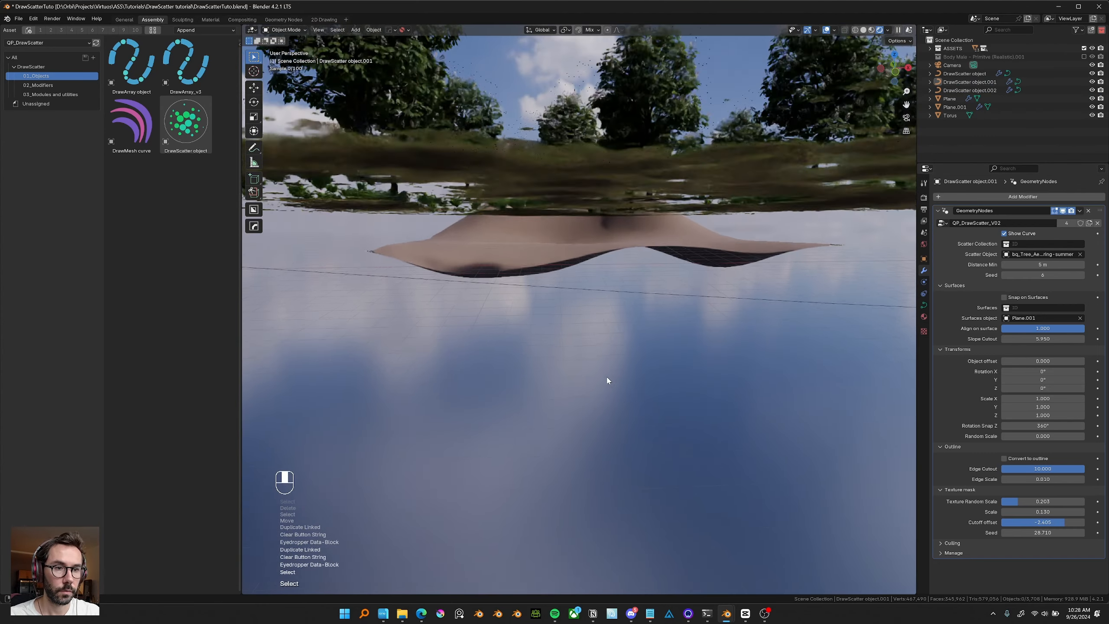
middle_click_drag(607, 378, 606, 373)
scroll(615, 363, "up", 1)
left_click(634, 270)
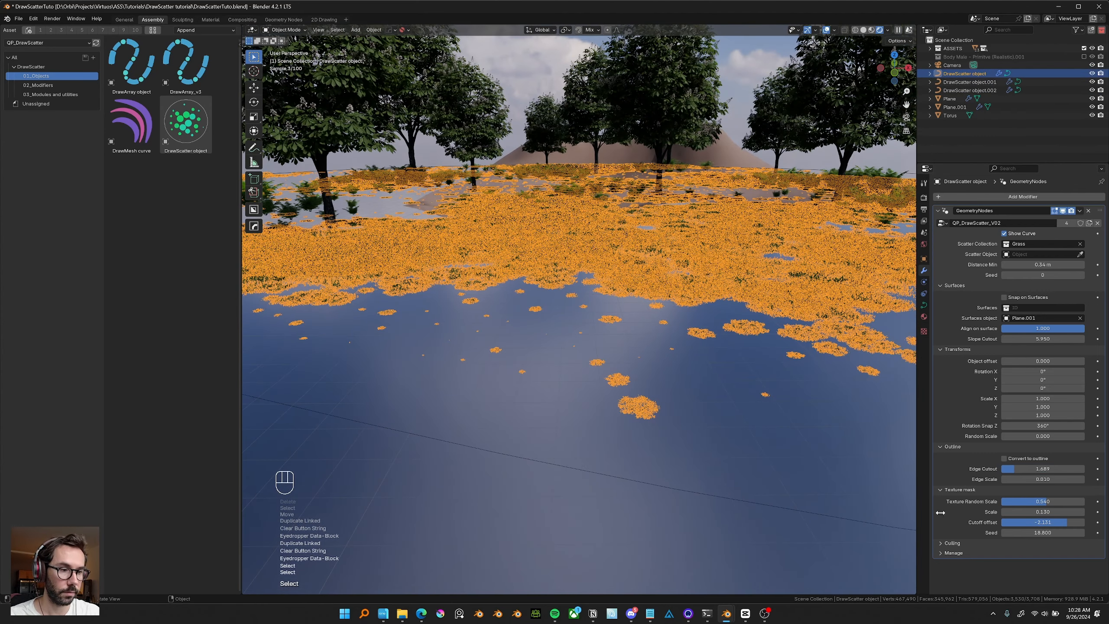
left_click_drag(1072, 522, 1065, 522)
Create a linked duplicate of the grass scatter in place and switch its Scatter Collection to Flowers.
scroll(595, 367, "up", 2)
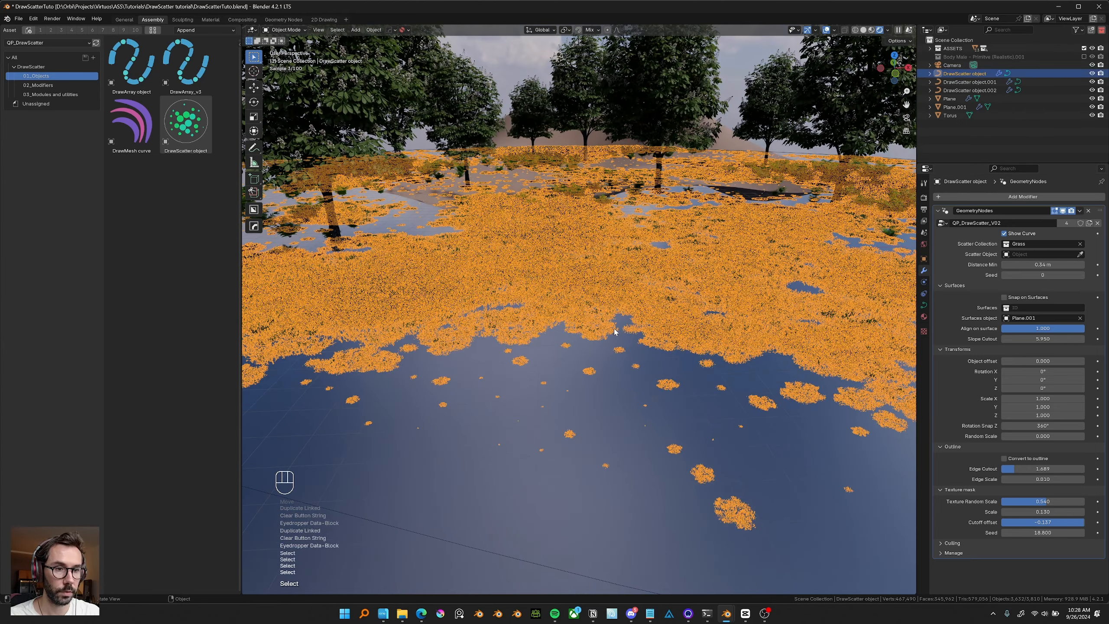
scroll(615, 331, "down", 6)
key("alt+d")
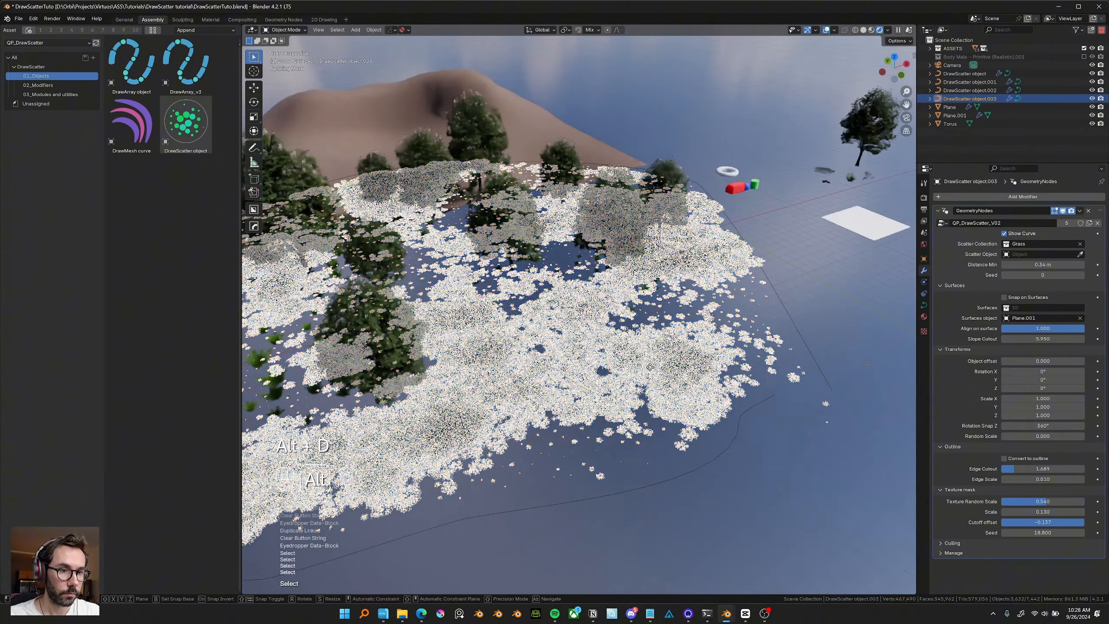
right_click(659, 364)
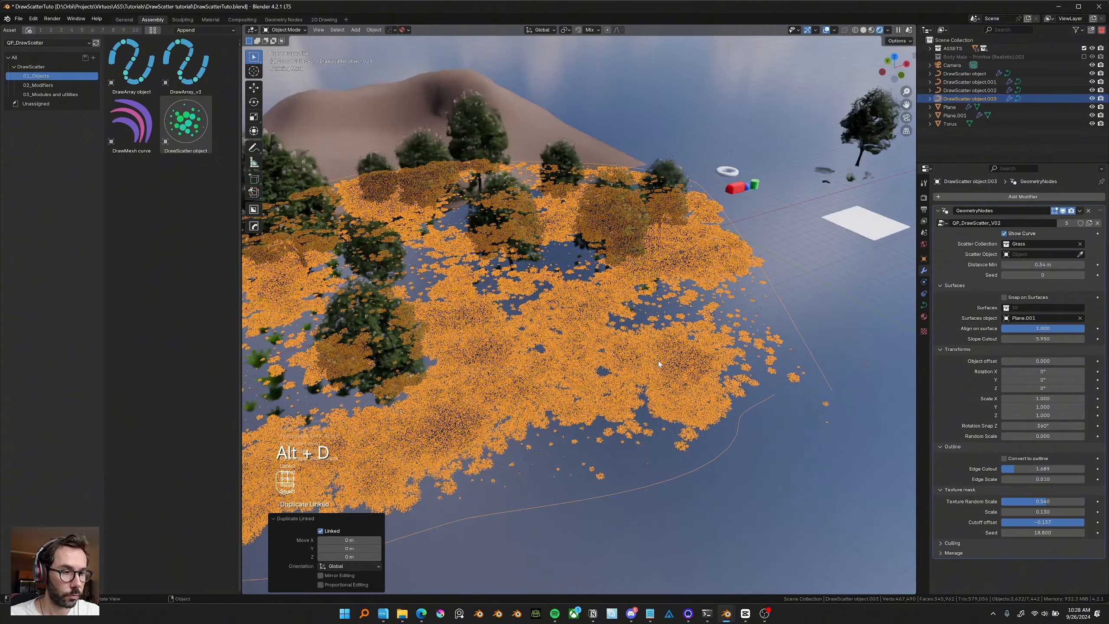
left_click(1080, 244)
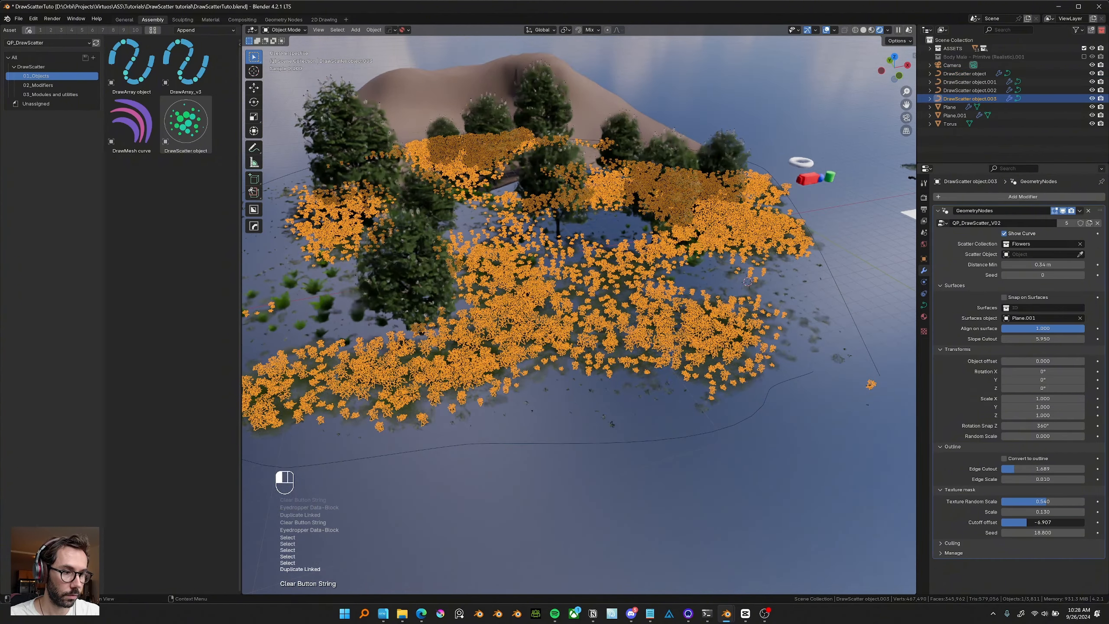
Tune the flower scatter to Seed 14, Edge Cutout about 7.438 and Texture Random Scale about 0.685.
middle_click_drag(612, 424, 837, 421)
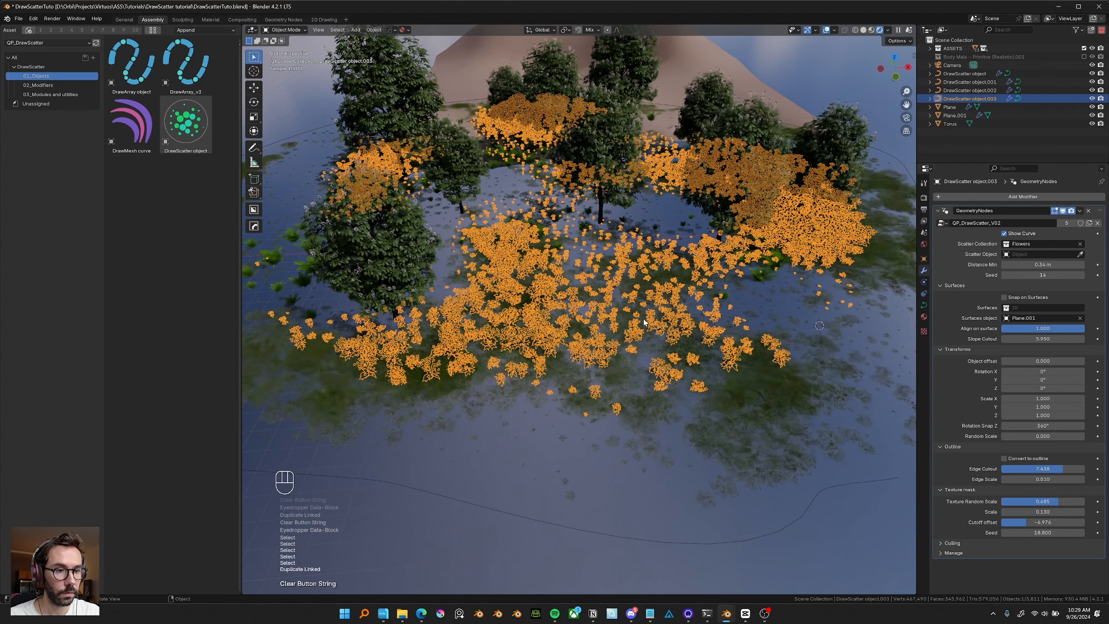
left_click(826, 32)
middle_click_drag(681, 275, 805, 245)
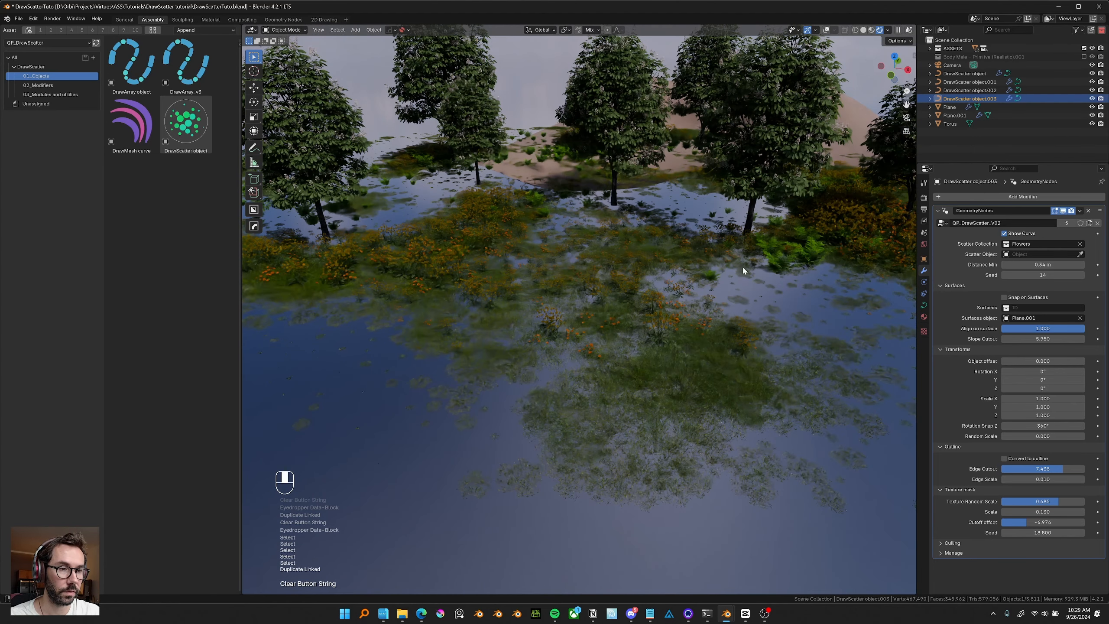
Select the grass scatter's curve, enter edit mode and delete all its vertices.
left_click_drag(1043, 264, 1070, 264)
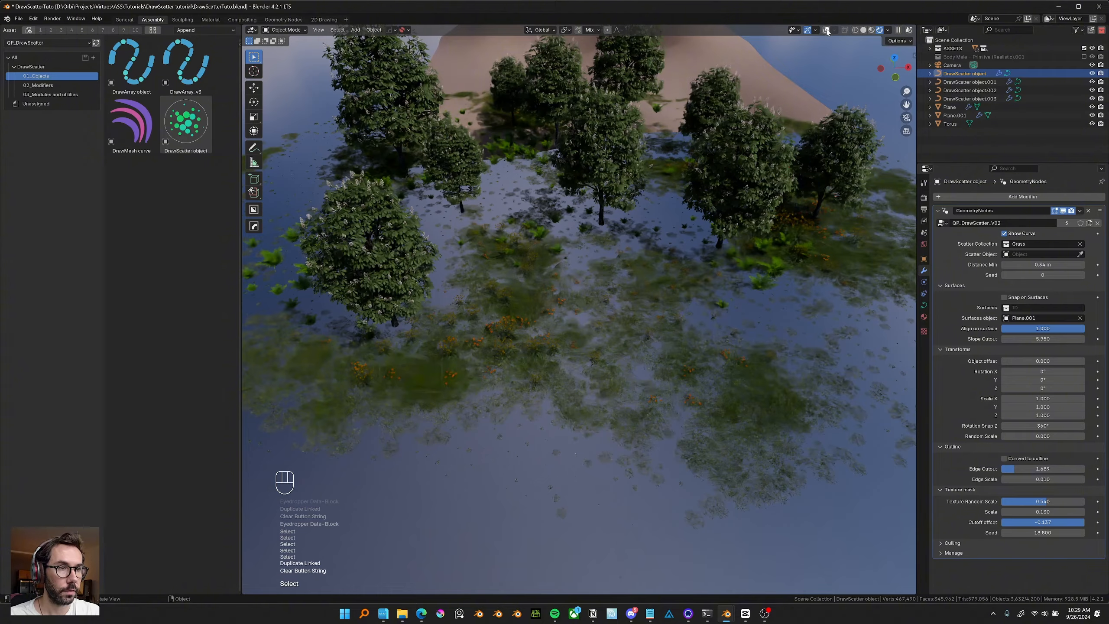
left_click(827, 29)
middle_click_drag(546, 284, 563, 308)
key("Tab")
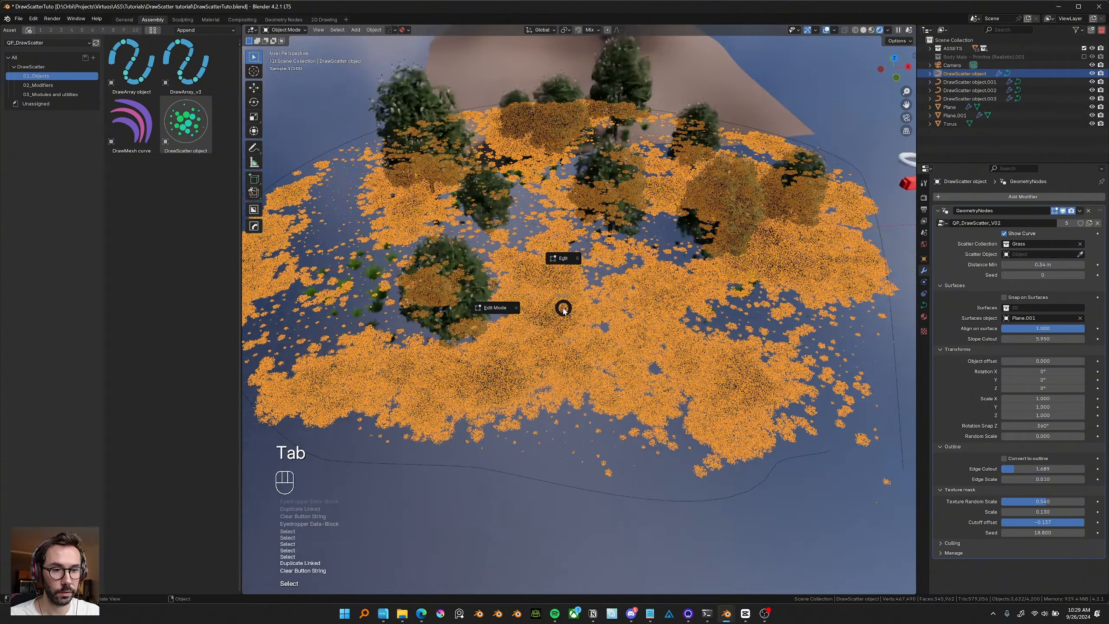
left_click(571, 250)
middle_click_drag(571, 250, 607, 275)
scroll(607, 275, "down", 3)
scroll(653, 278, "up", 3)
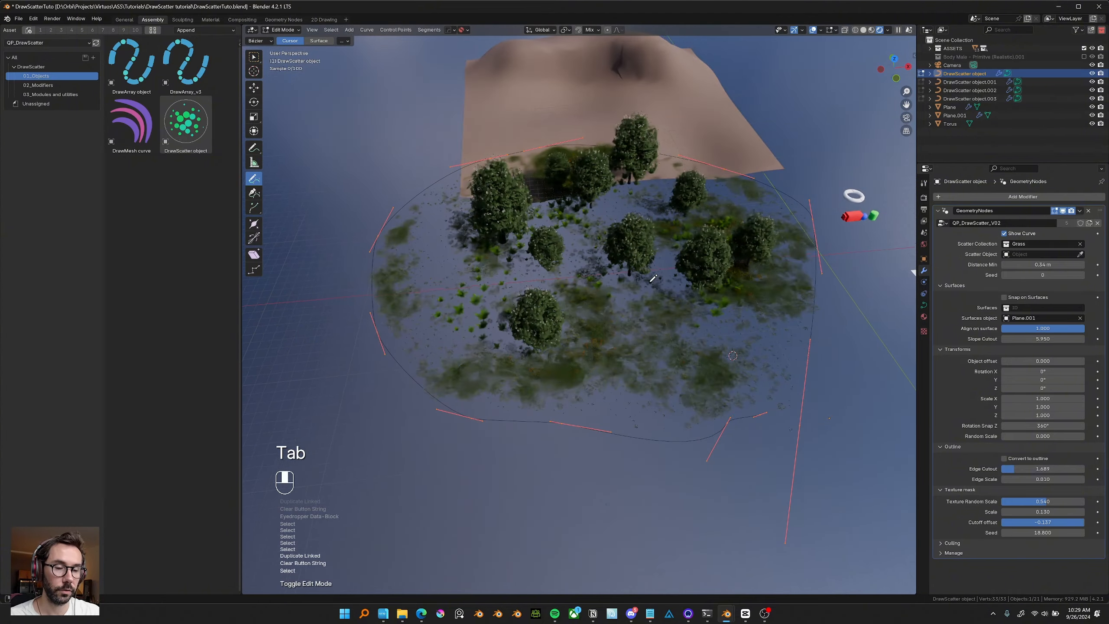
key("a")
key("x")
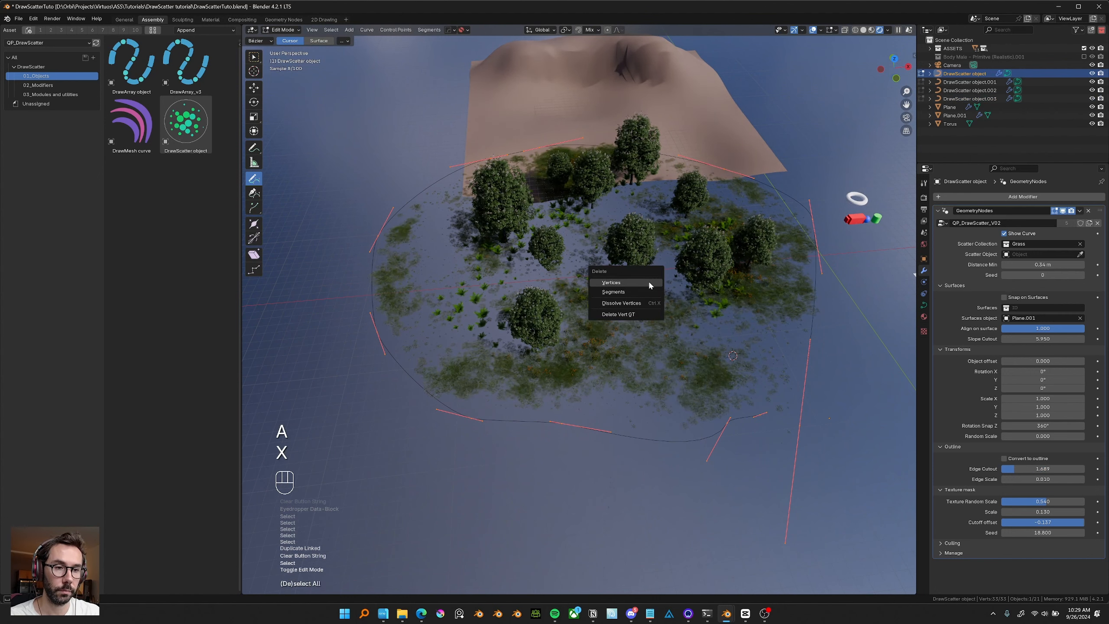
left_click(611, 282)
Draw a new grass boundary curve over the terrain from top view and scale it up.
middle_click_drag(649, 285, 653, 289, "alt")
middle_click_drag(614, 324, 595, 499, "shift")
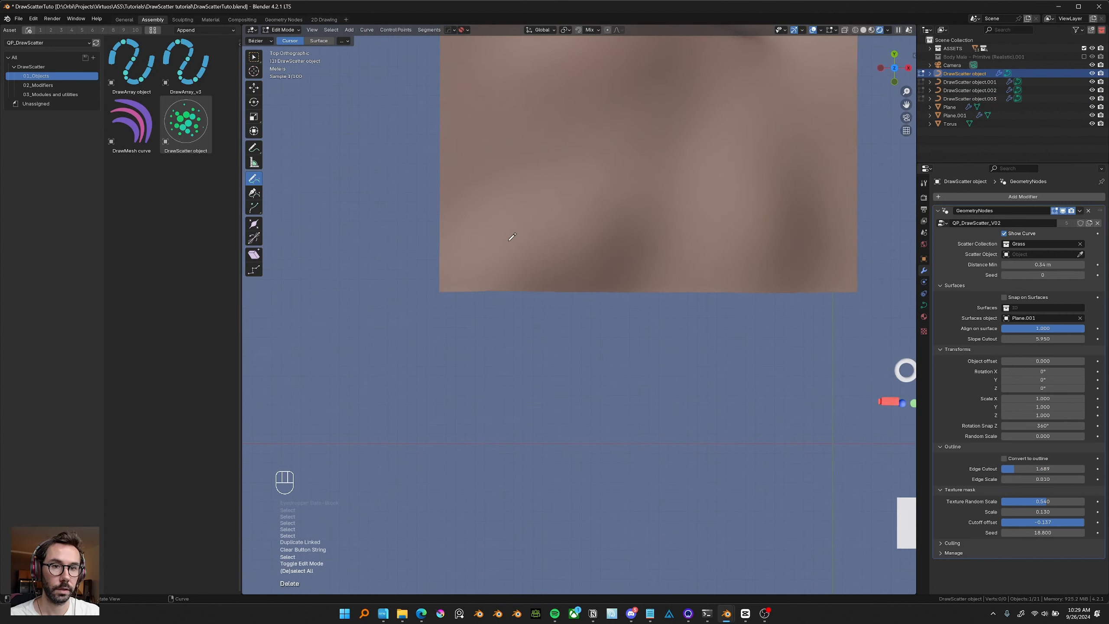
middle_click_drag(574, 331, 572, 399, "shift")
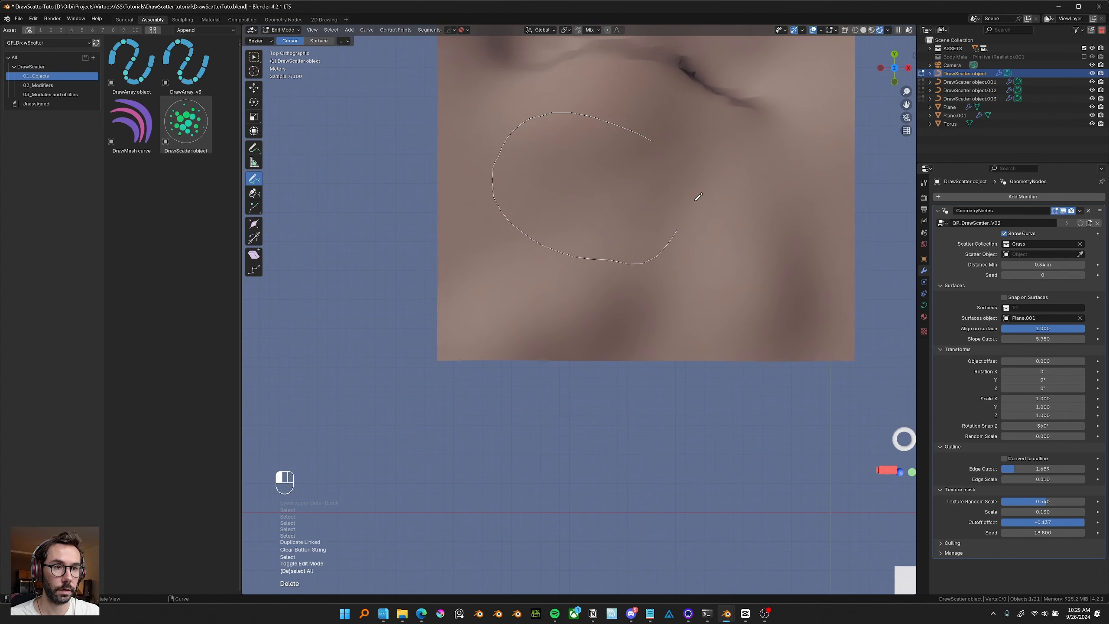
left_click_drag(696, 199, 691, 204)
middle_click_drag(664, 234, 697, 260)
key("s")
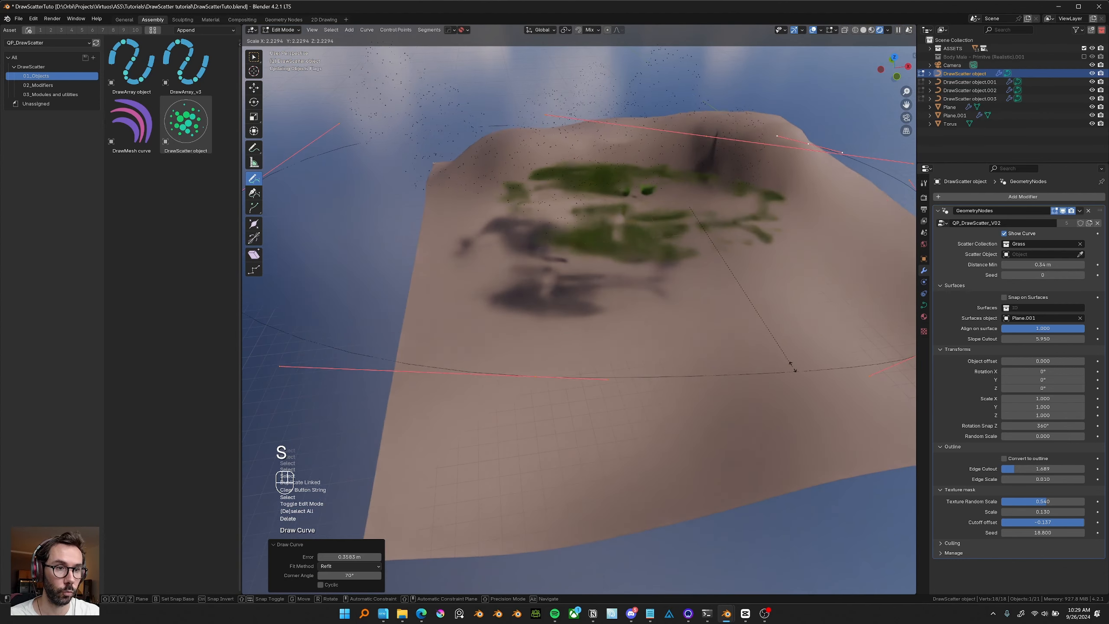
left_click(757, 333)
Draw another curve stroke and rescale the selection to about 0.993.
mouse_move(642, 301)
middle_mouse_down()
mouse_move(619, 307)
mouse_move(602, 345)
mouse_move(656, 290)
middle_mouse_up()
scroll(637, 245, "down", 2)
middle_click_drag(631, 231, 737, 305)
key("s")
left_click(692, 312)
key("s")
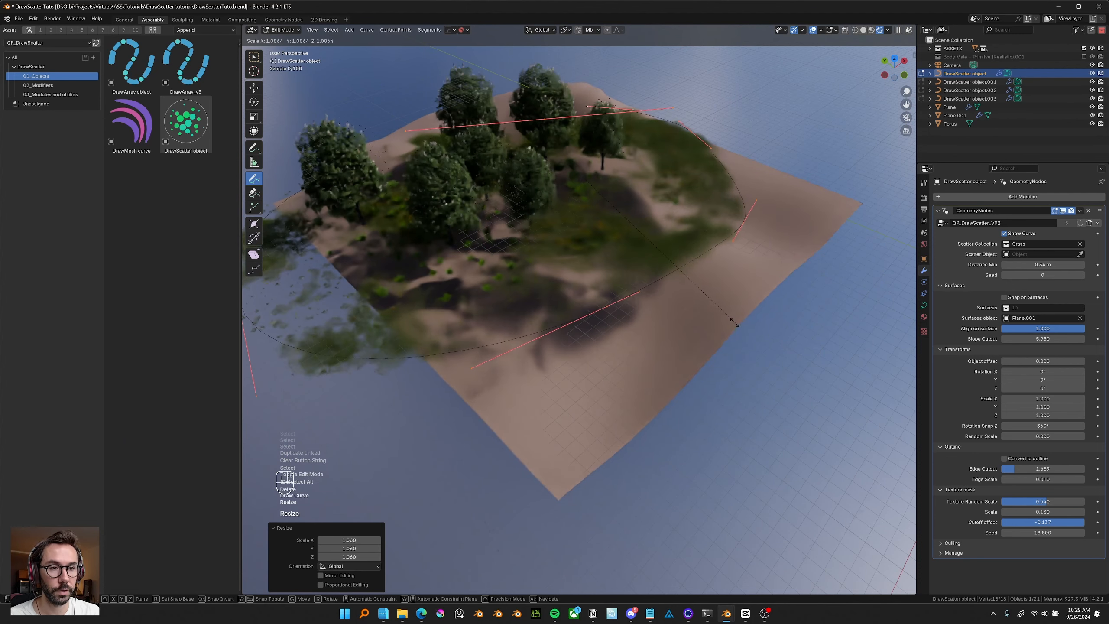
left_click(718, 314)
middle_click_drag(717, 315, 656, 359)
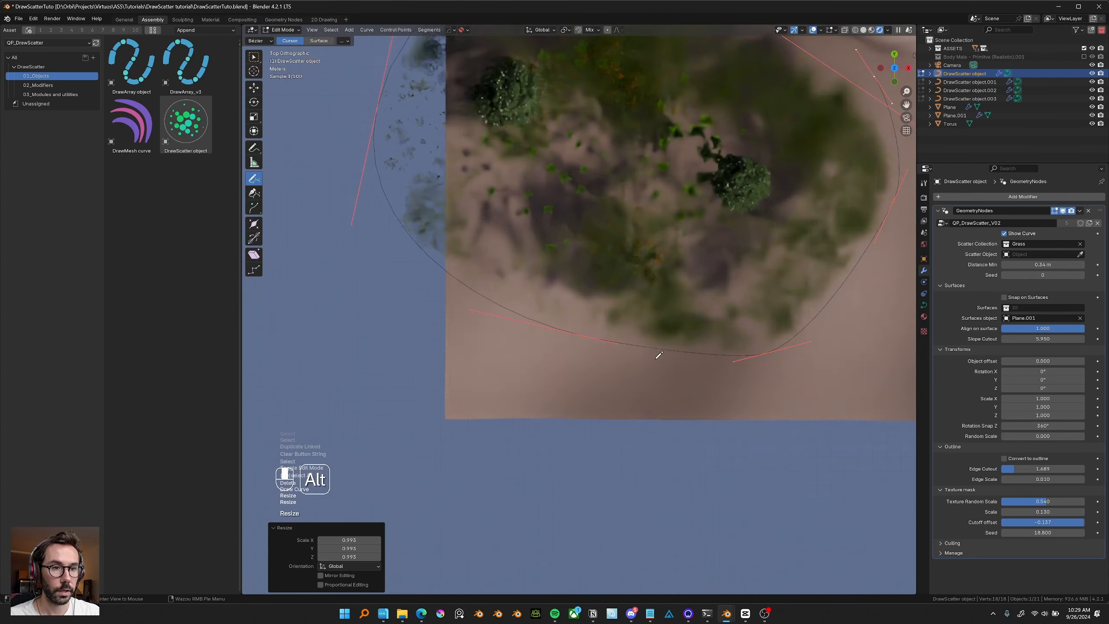
Draw additional boundary strokes around the island and scale the new one to about 1.6.
scroll(617, 350, "down", 5)
left_click_drag(576, 368, 550, 370)
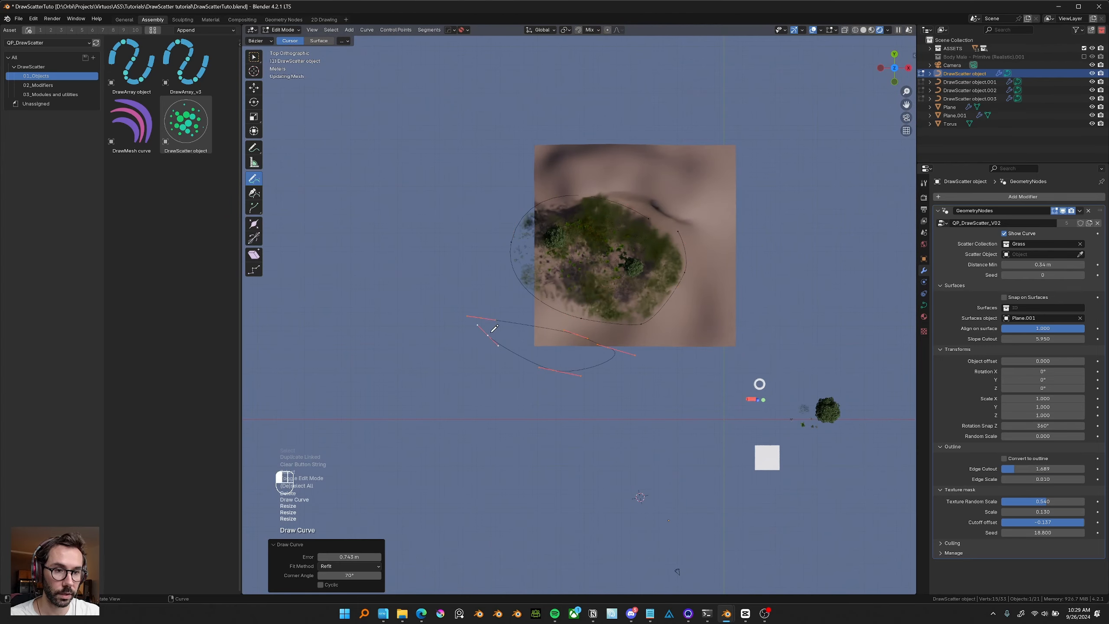
scroll(682, 357, "up", 3)
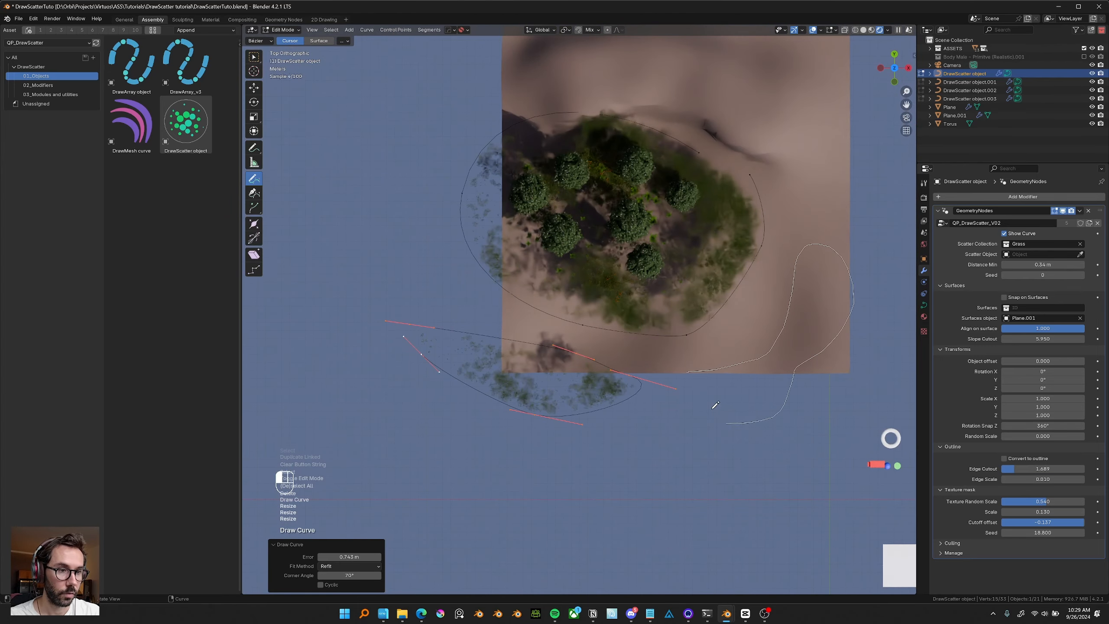
left_click_drag(712, 408, 706, 397)
middle_click_drag(737, 346, 714, 364, "shift")
key("s")
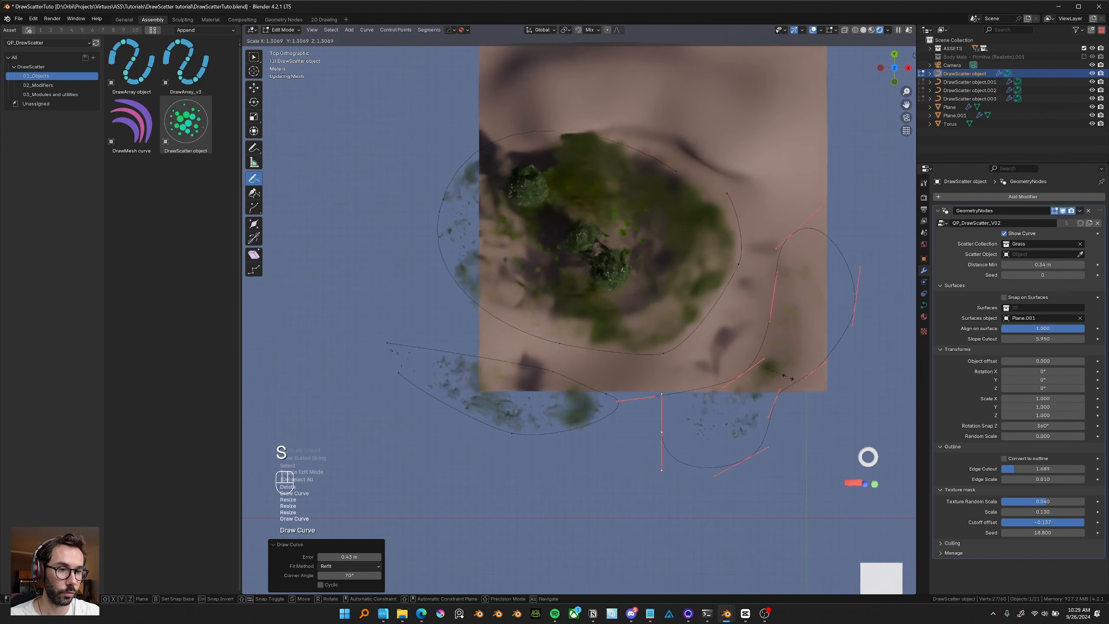
left_click(800, 381)
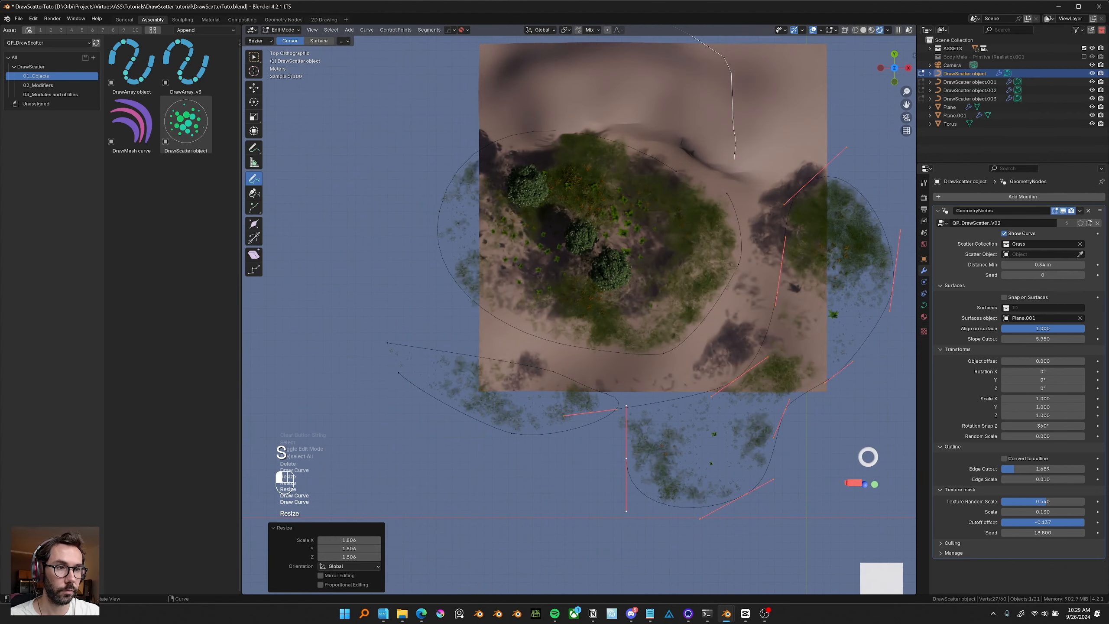
Draw one more curve stroke, move it into place, and leave edit mode.
left_click_drag(588, 146, 692, 174)
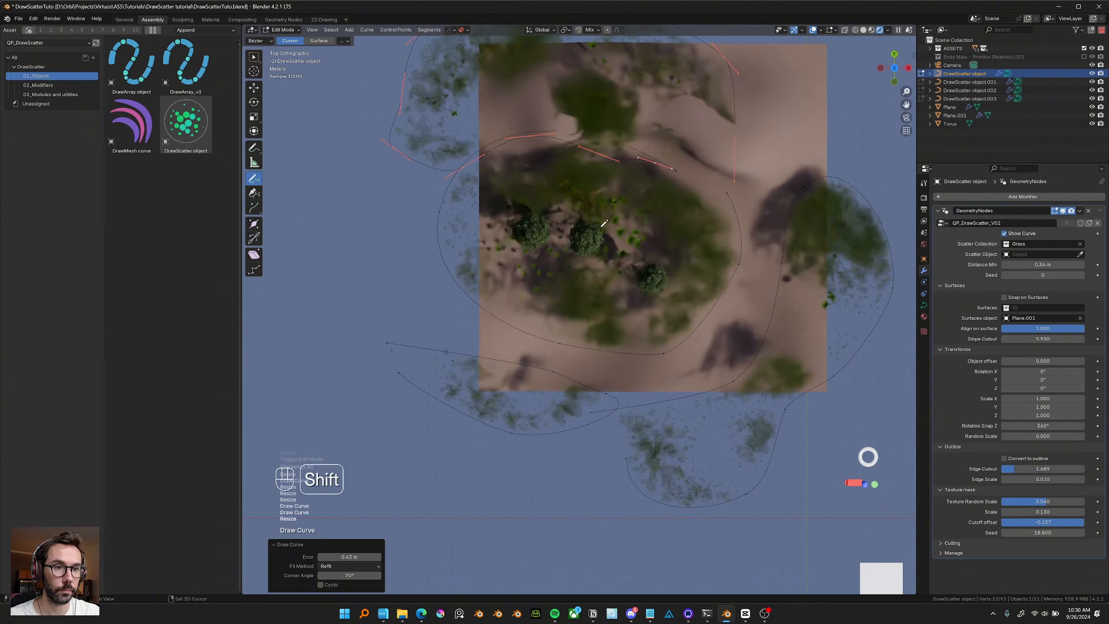
key("g")
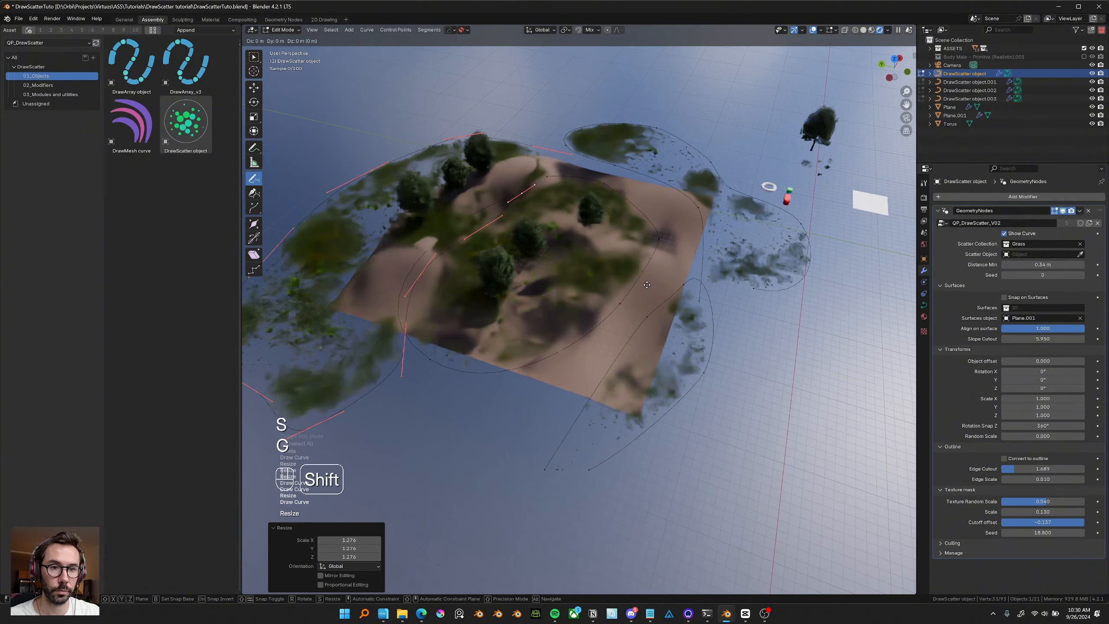
left_click(614, 282)
key("Tab")
Scale the terrain plane up to about 1.055 and apply its scale.
left_click(764, 278)
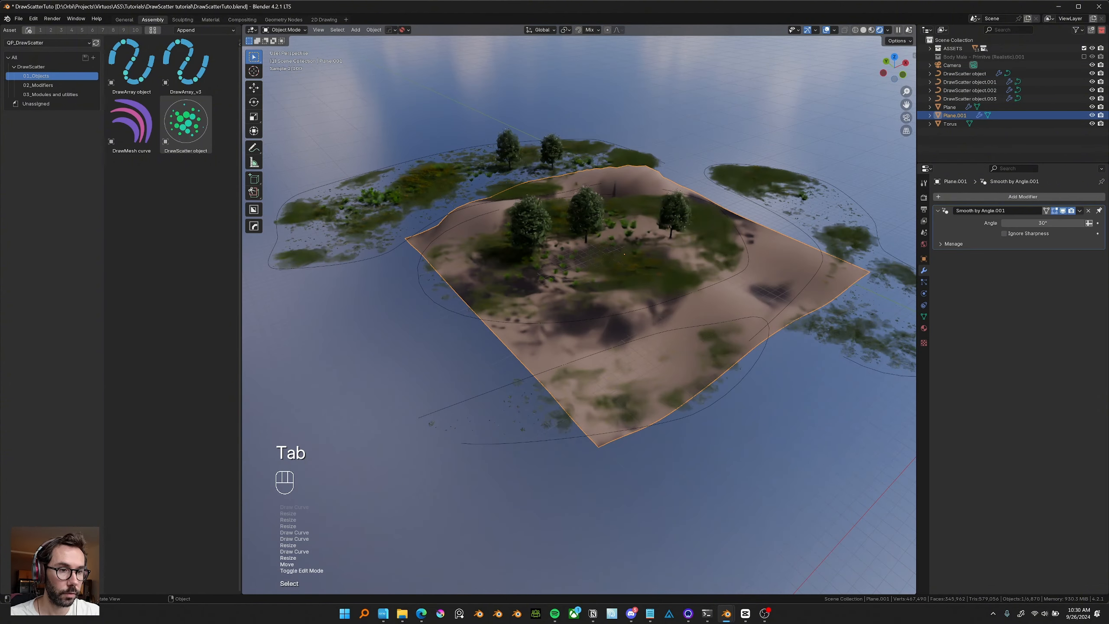
key("s")
left_click(728, 273)
key("ctrl+a")
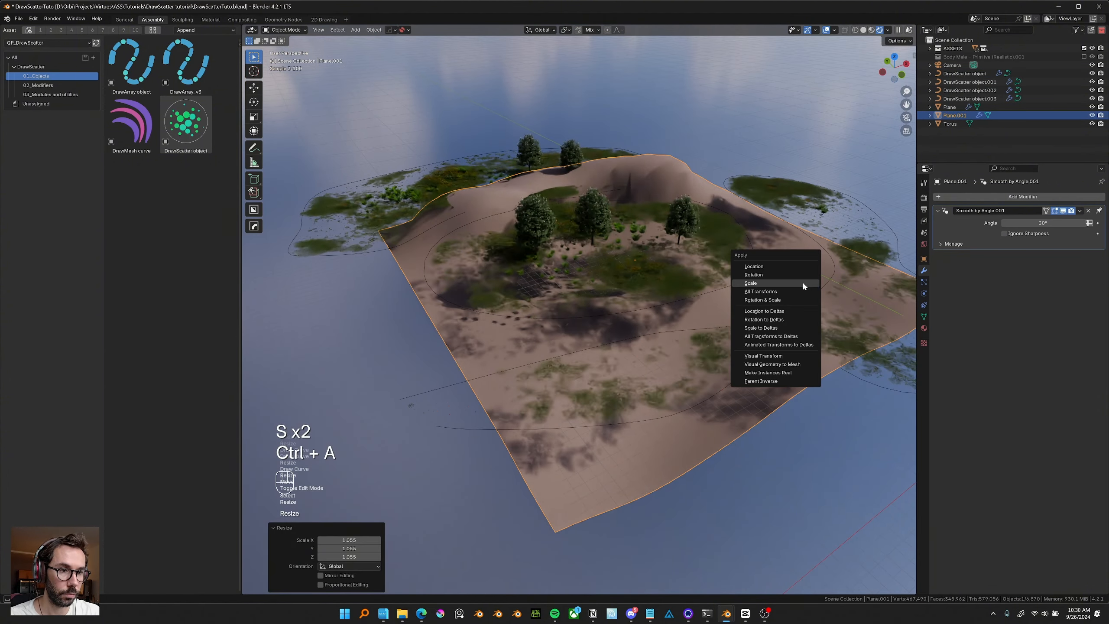
left_click(802, 281)
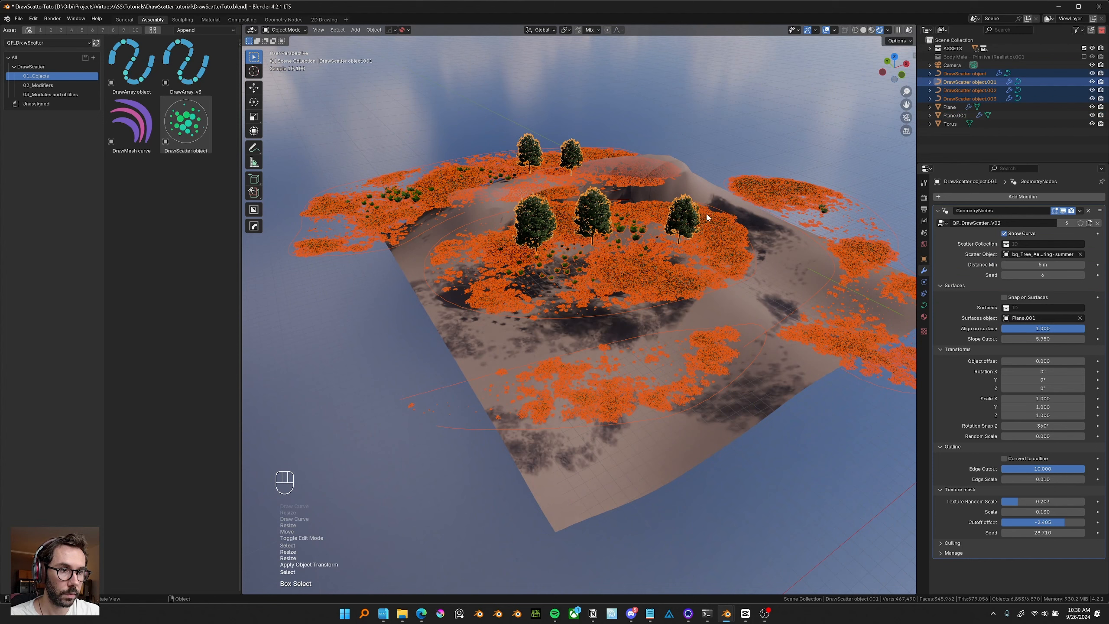
Enable Snap on Surfaces for the selected scatter objects.
middle_click_drag(668, 219, 648, 233, "shift")
scroll(648, 234, "up", 2)
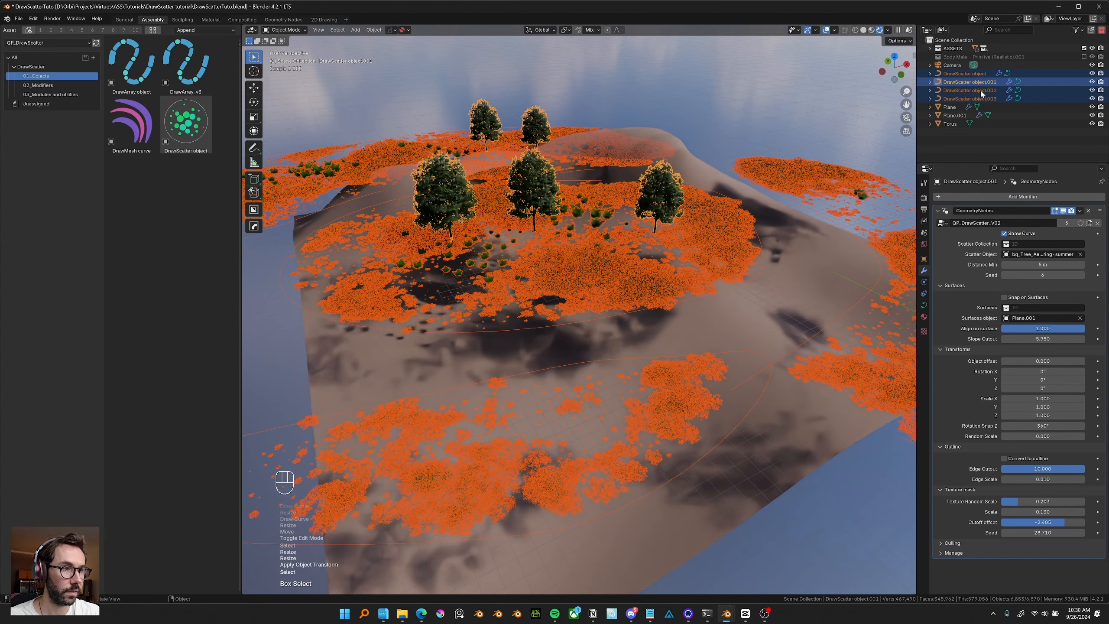
left_click(1004, 298, "alt")
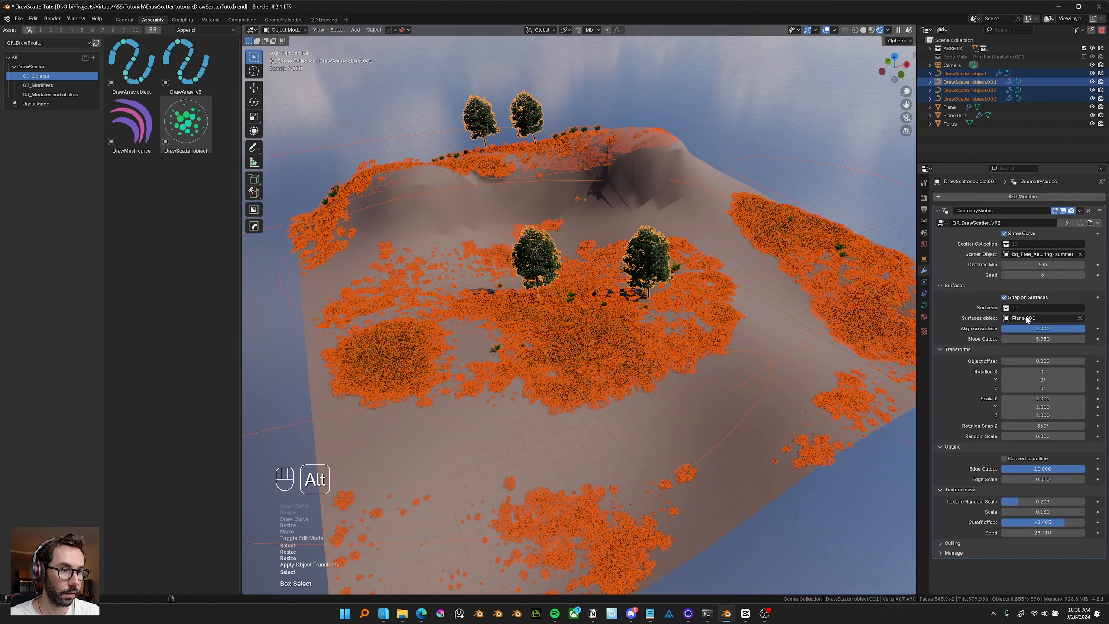
Select the tree scatter and lower its Align on surface value.
middle_click_drag(655, 283, 690, 151)
left_click(690, 149)
middle_click_drag(666, 213, 701, 189, "shift")
left_click_drag(699, 189, 654, 219)
left_click(763, 266)
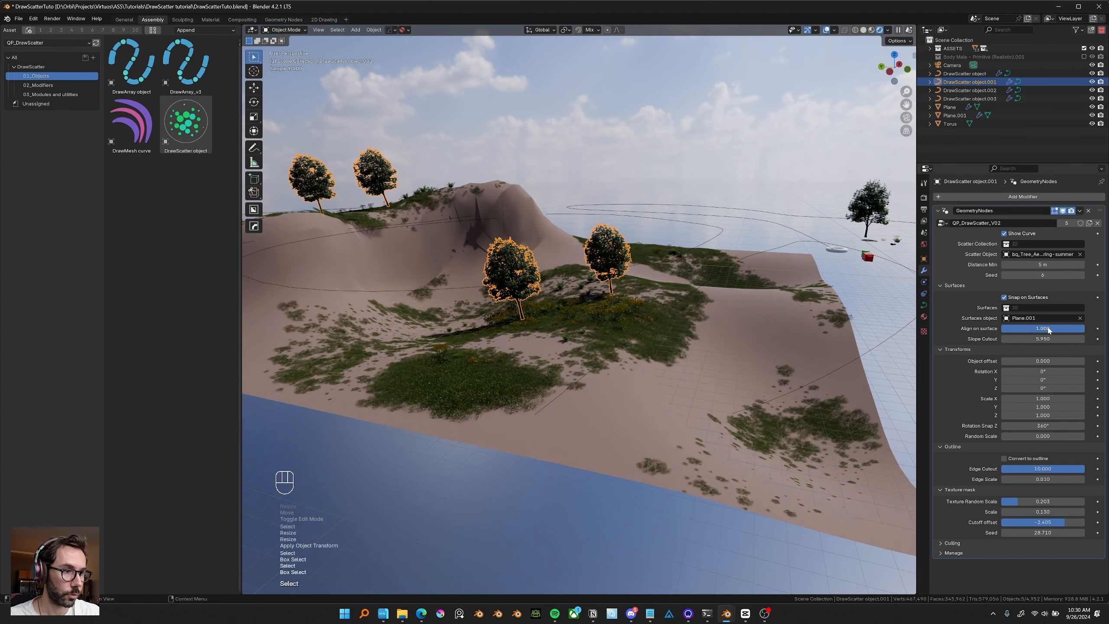
left_click_drag(1048, 328, 1003, 328)
Select the grass scatter curve in edit mode and delete one linked curve loop.
middle_click_drag(683, 277, 655, 384)
scroll(652, 287, "up", 1)
left_click(598, 375)
left_click(599, 374)
middle_click_drag(740, 327, 802, 355)
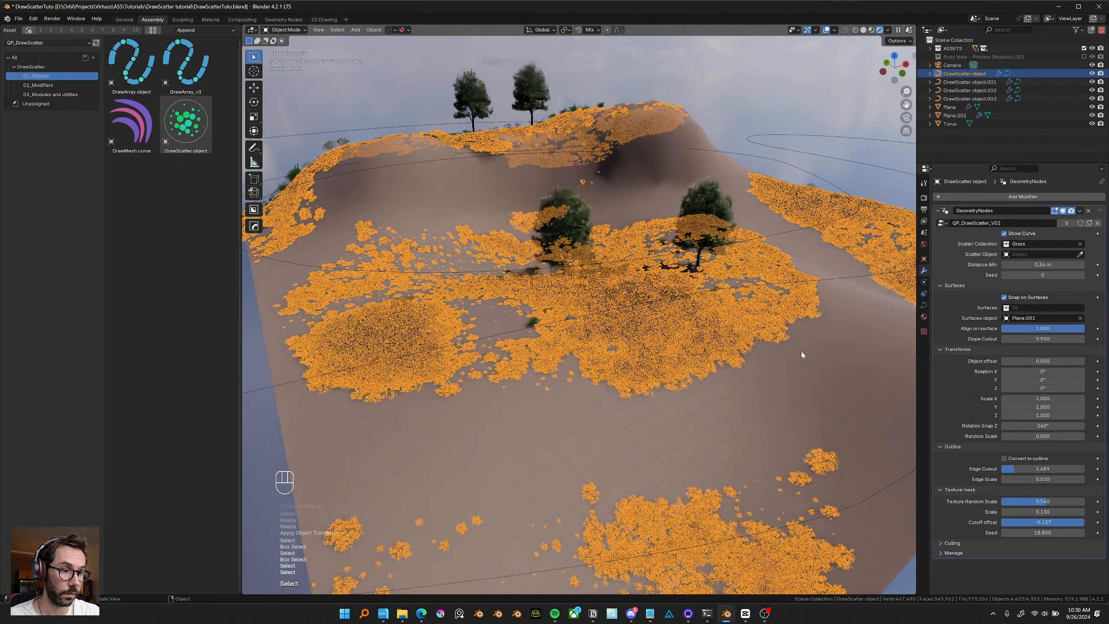
key("Tab")
key("w")
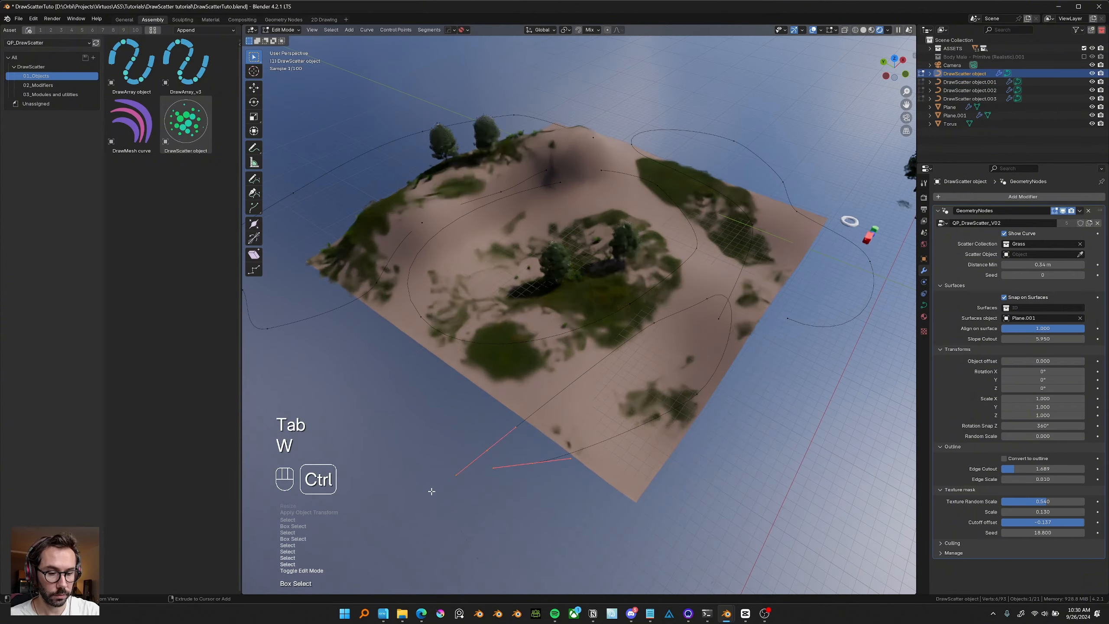
key("ctrl+l")
key("x")
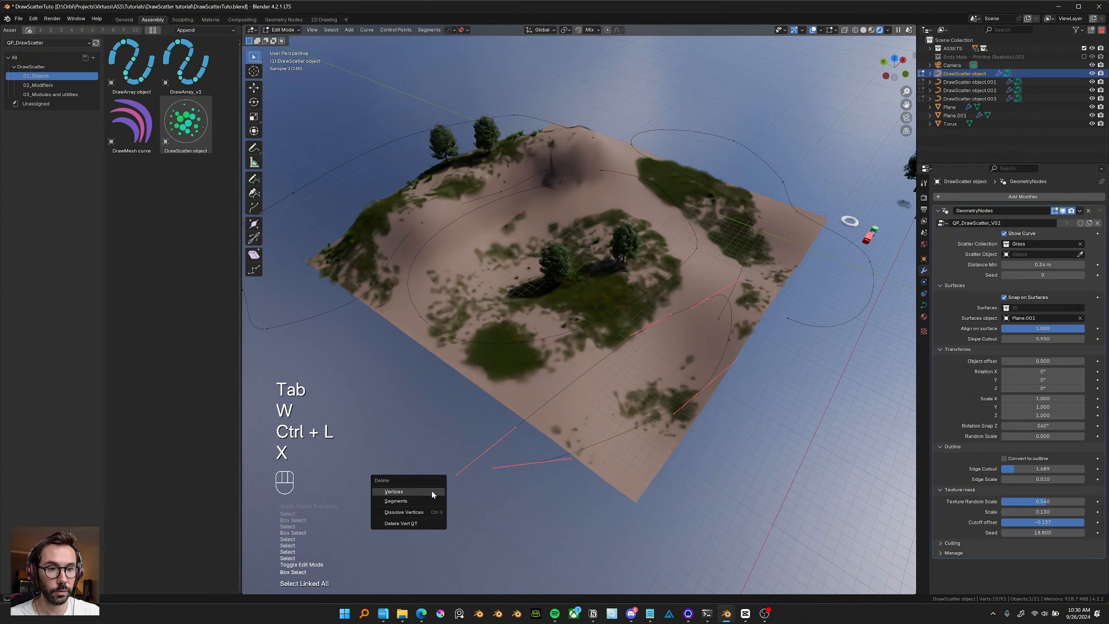
left_click(431, 489)
Delete another linked loop of the grass scatter curve.
left_click_drag(829, 115, 573, 227)
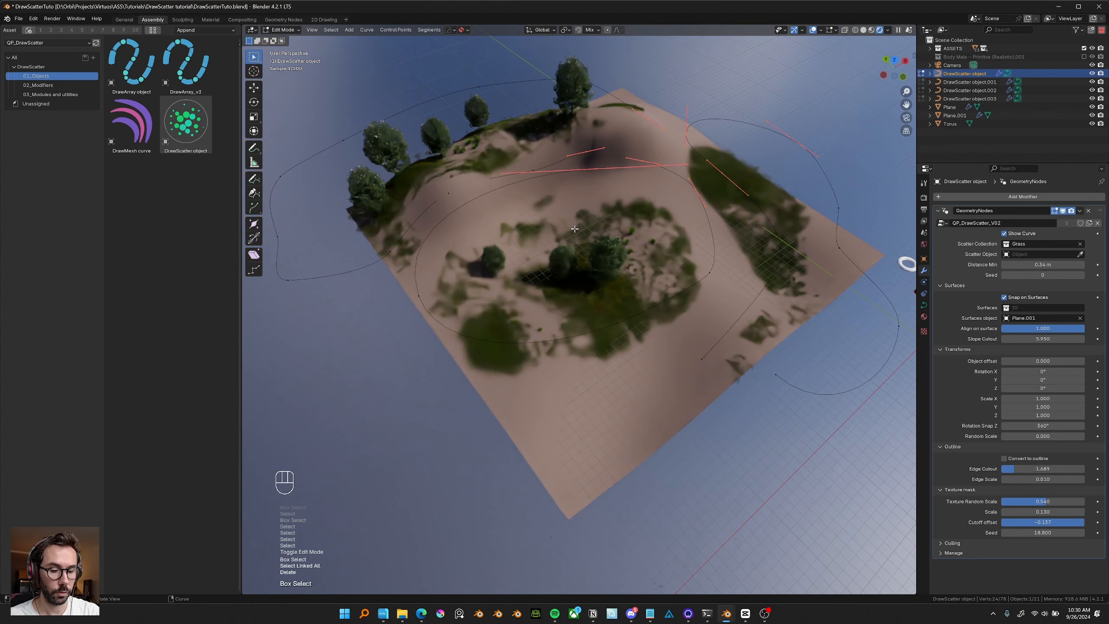
key("ctrl+l")
key("x")
left_click(574, 228)
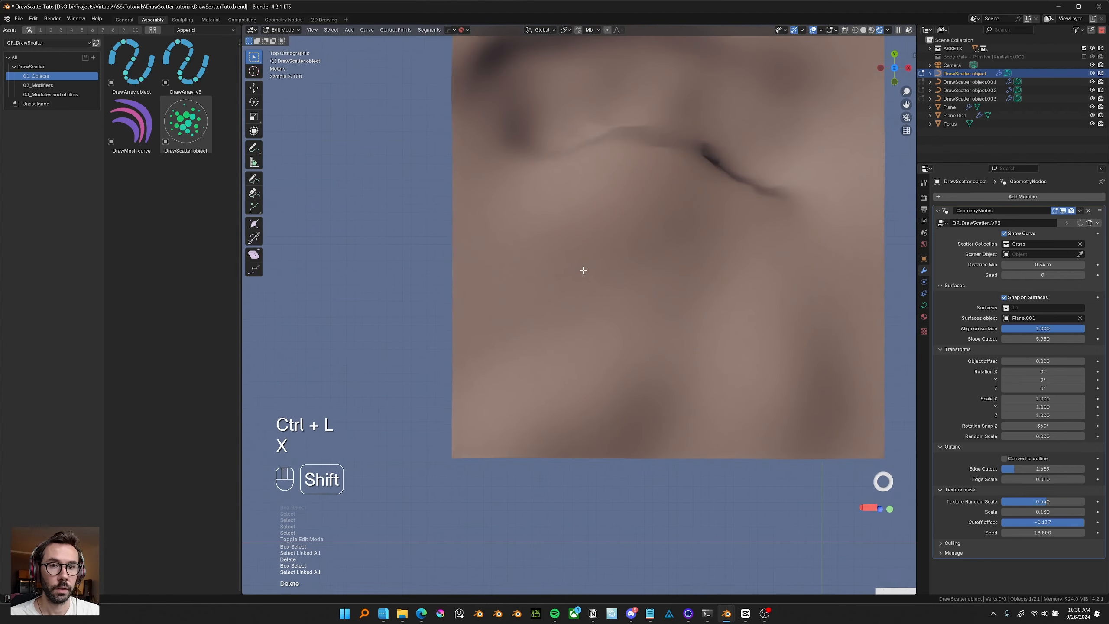
middle_click_drag(583, 270, 559, 285, "shift")
Draw a new grass curve across the terrain in top view and scale it to about 1.108.
left_click_drag(475, 151, 761, 267)
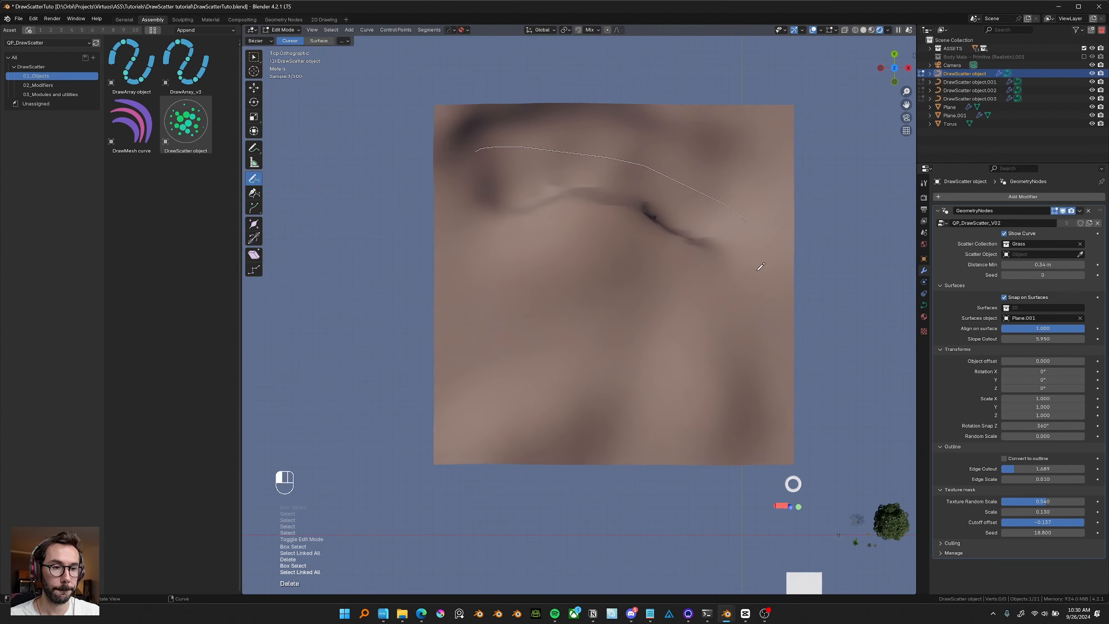
left_click_drag(537, 439, 476, 169)
mouse_move(594, 371)
middle_mouse_down()
mouse_move(707, 351)
mouse_move(749, 330)
middle_mouse_up()
scroll(708, 351, "up", 3)
key("s")
left_click(775, 333)
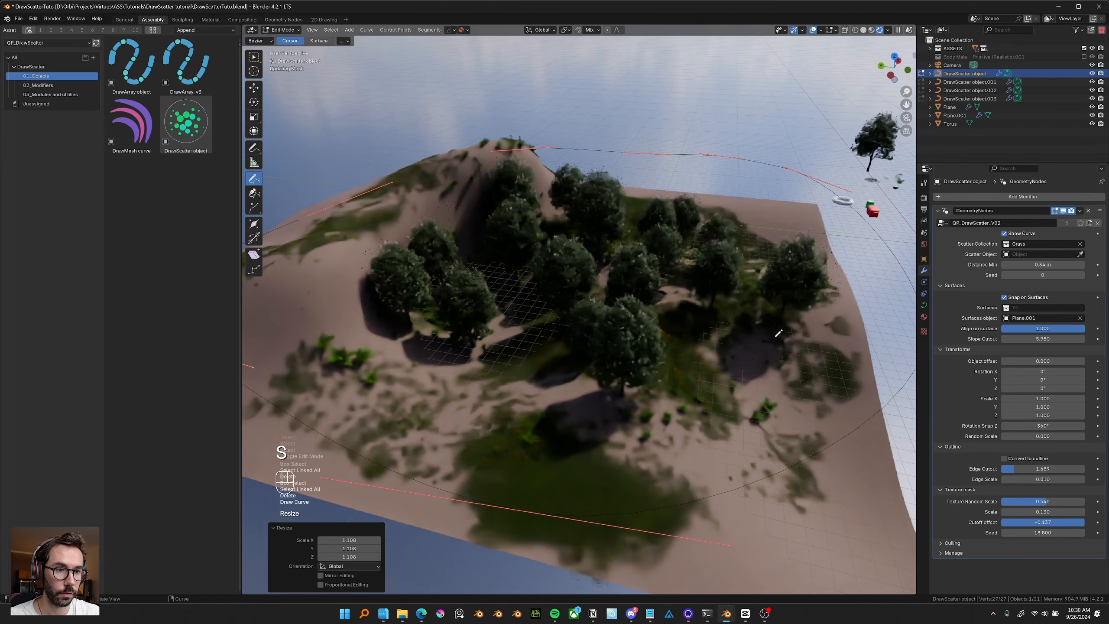
Leave edit mode, select the tree scatter and lower its Edge Cutout to about 6.347.
key("Tab")
middle_click_drag(702, 292, 681, 279)
scroll(681, 279, "down", 2)
left_click(666, 188)
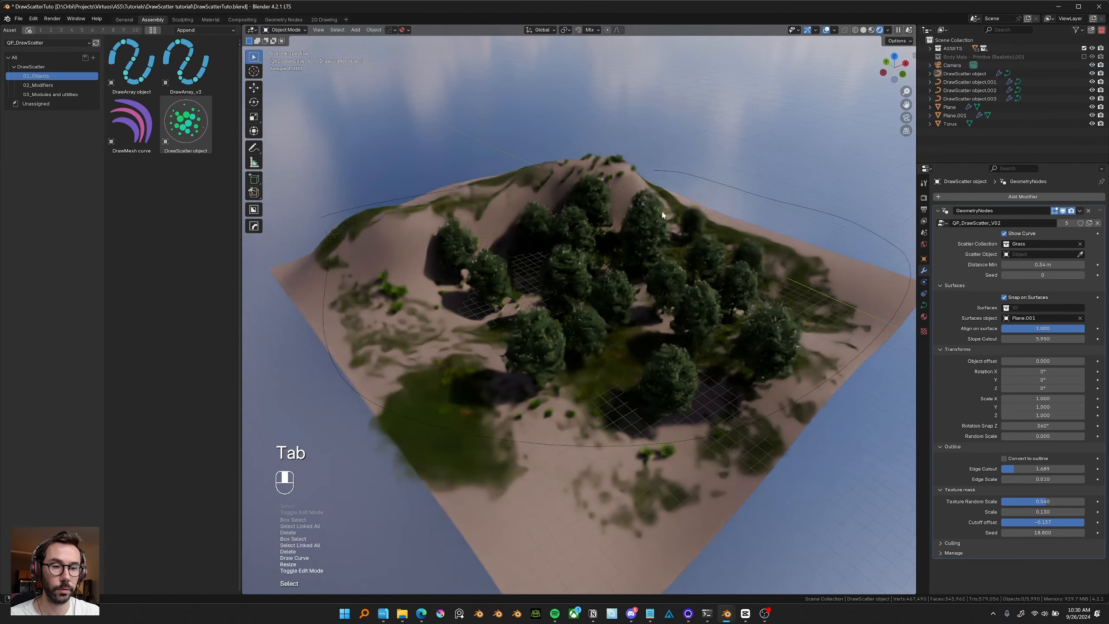
middle_click_drag(664, 215, 608, 226)
scroll(653, 314, "up", 3)
left_click(608, 227)
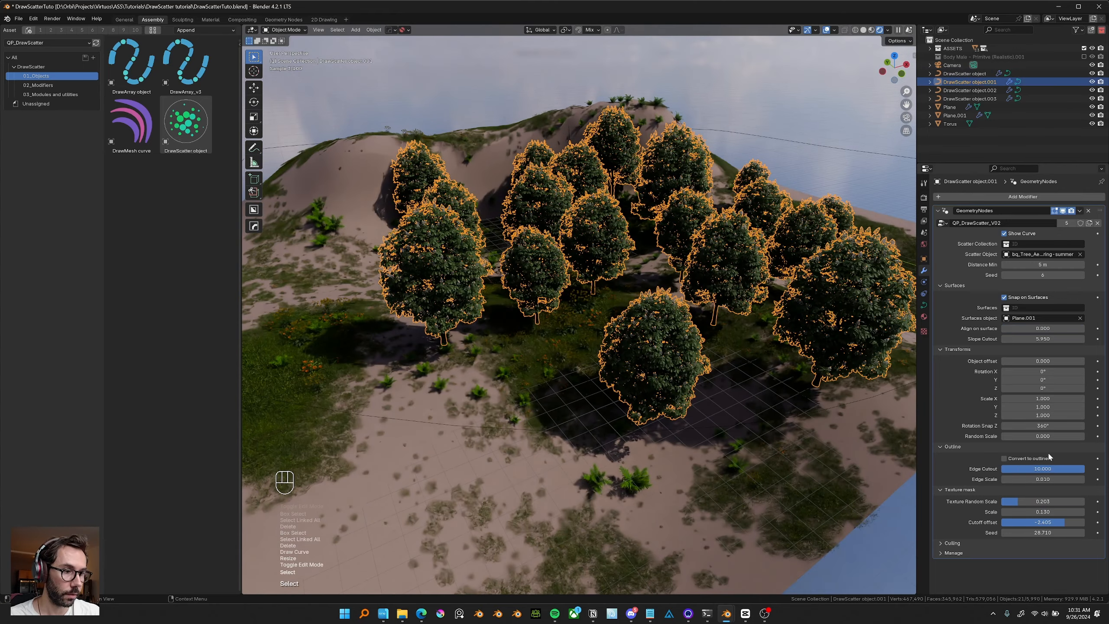
left_click_drag(1048, 468, 1034, 468)
Select all four DrawScatter objects and move them into a new collection named "grass biome".
middle_click_drag(663, 245, 683, 364)
scroll(682, 340, "down", 3)
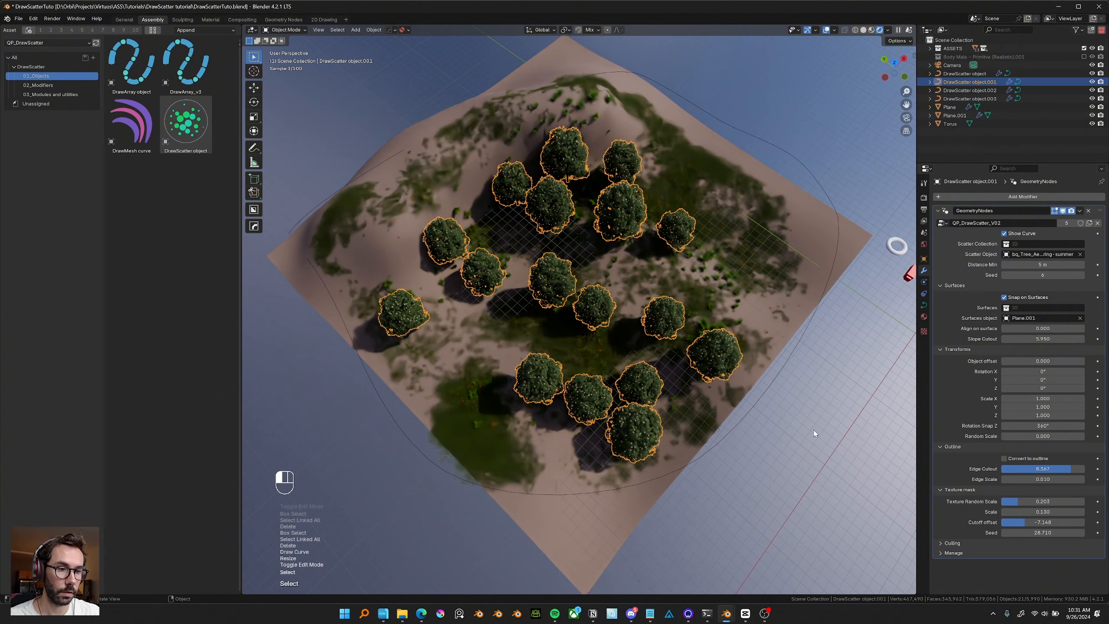
left_click(814, 430)
mouse_move(702, 360)
middle_mouse_down()
mouse_move(788, 366)
mouse_move(694, 350)
middle_mouse_up()
scroll(788, 366, "up", 3)
left_click(842, 180)
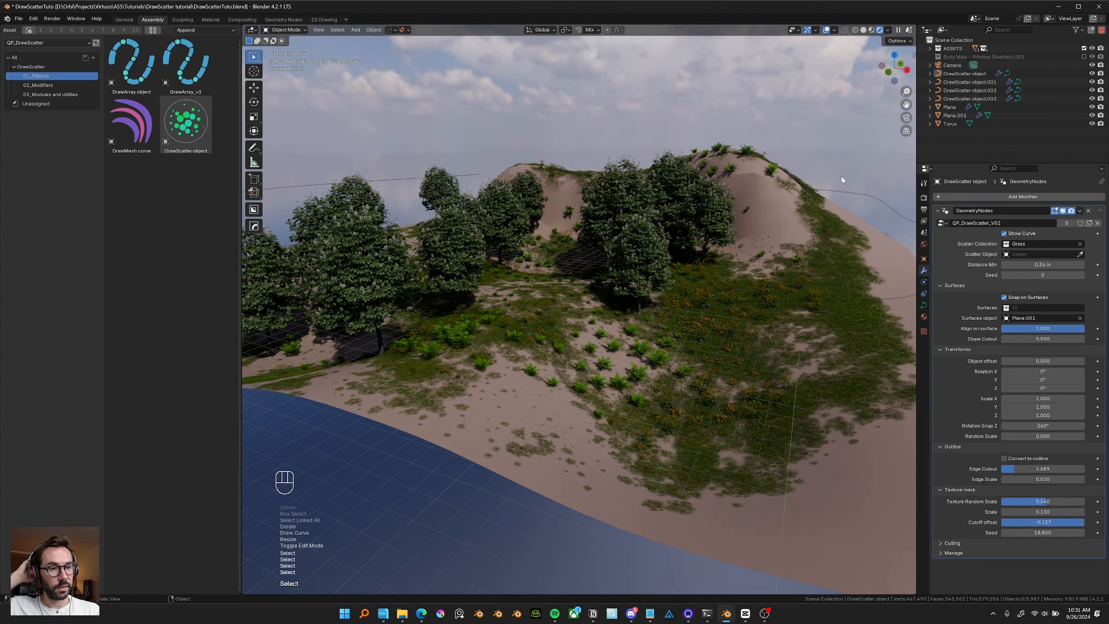
left_click_drag(851, 207, 852, 208)
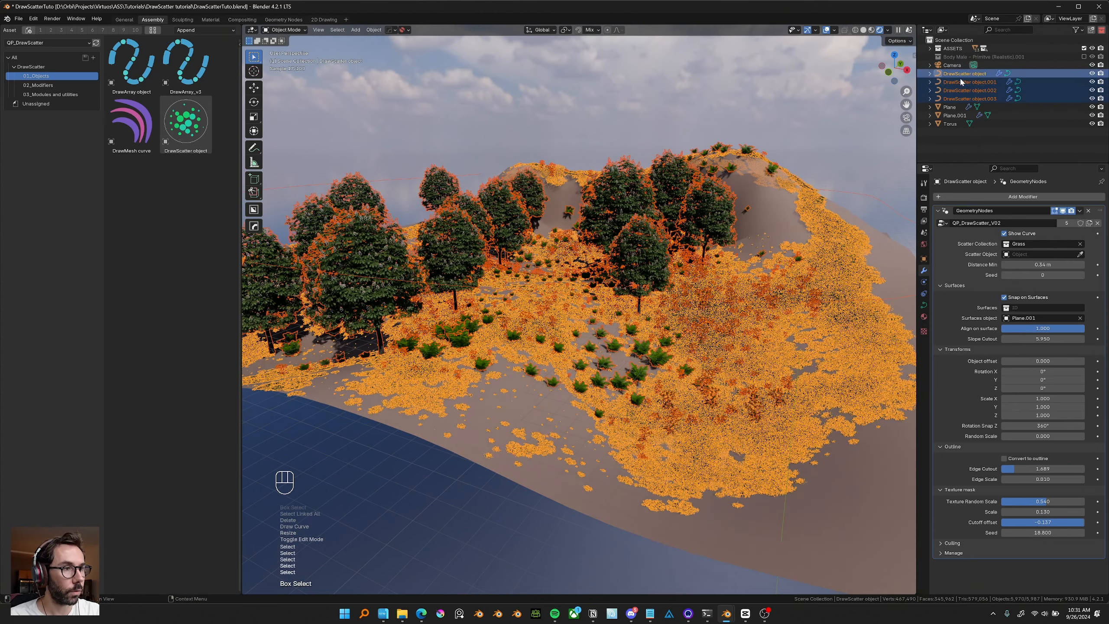
middle_click_drag(513, 199, 510, 211)
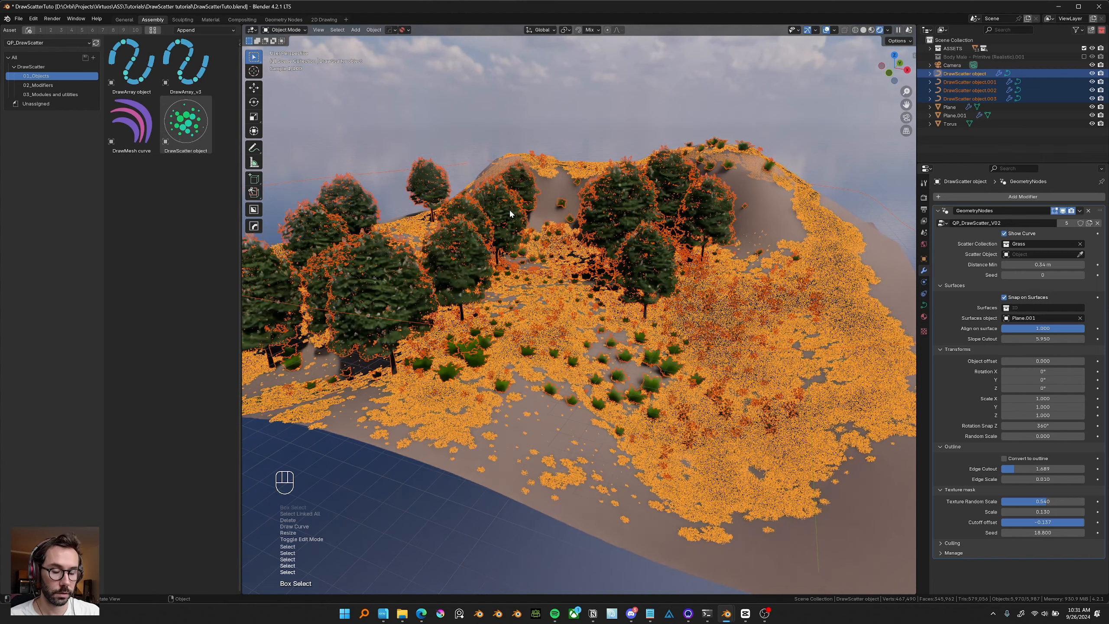
key("m")
left_click(510, 210)
type("grass biome")
key("Return")
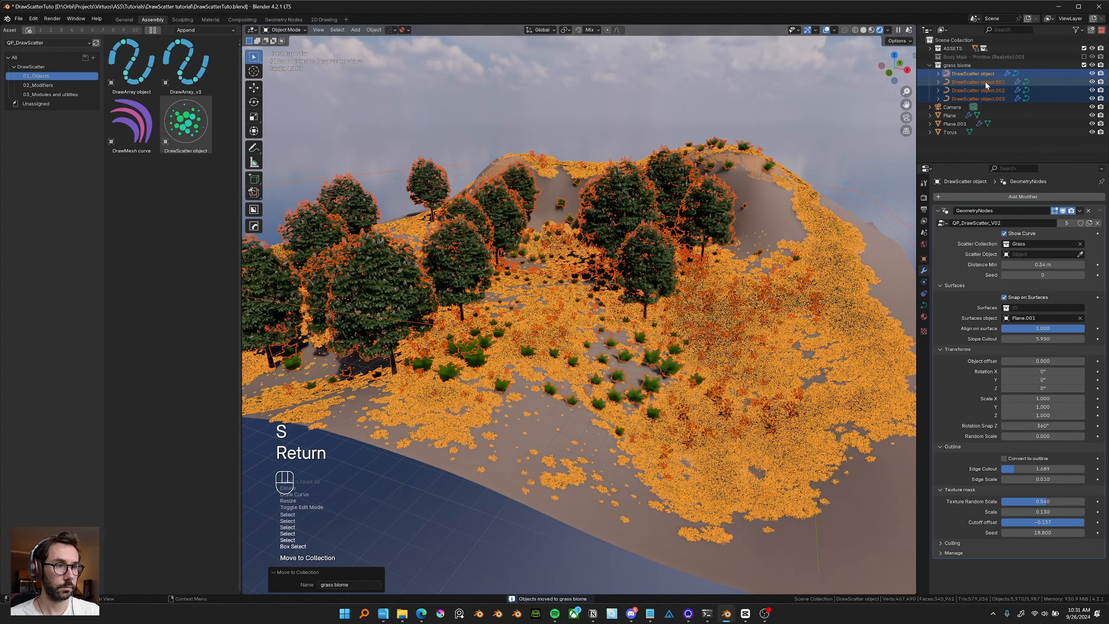
Deselect everything and switch to the Standard grass scatter Blender window.
middle_click_drag(509, 214, 654, 319)
left_click(773, 119)
left_click(522, 274)
scroll(667, 318, "down", 2)
left_click(658, 474)
mouse_move(728, 616)
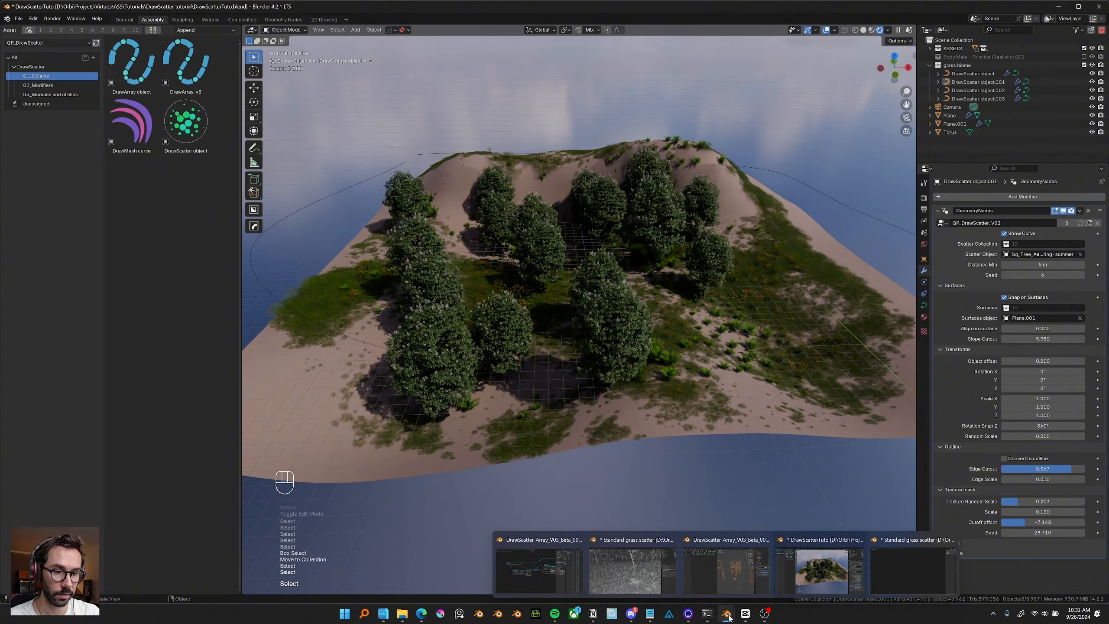
left_click(642, 576)
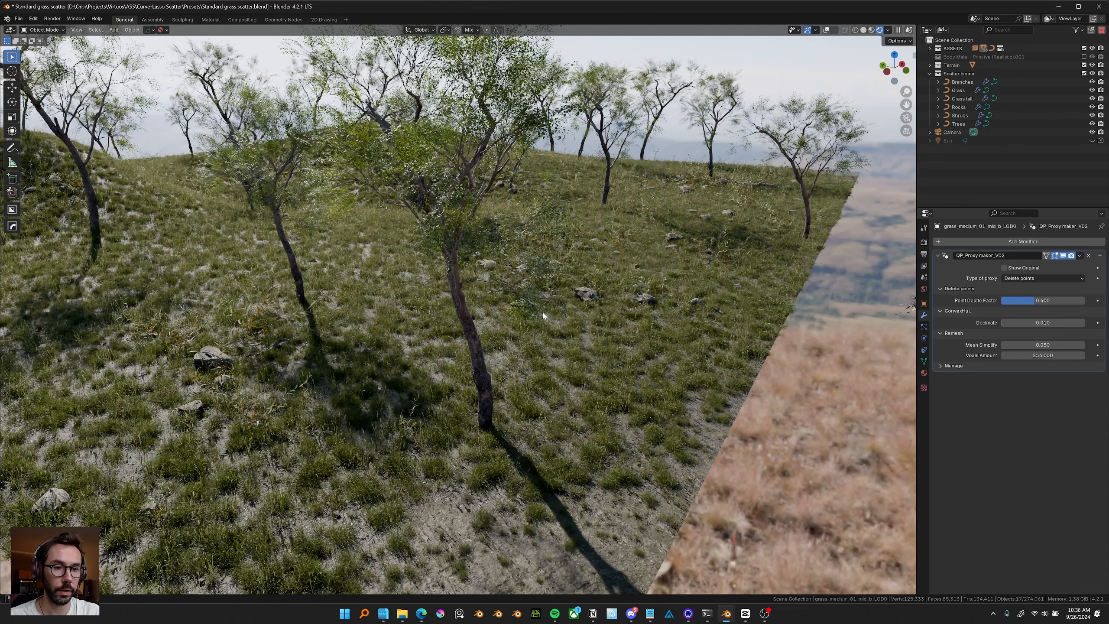
Orbit and zoom around the Standard grass scatter scene to examine the grass, trees and rocks.
middle_click_drag(543, 315, 710, 321)
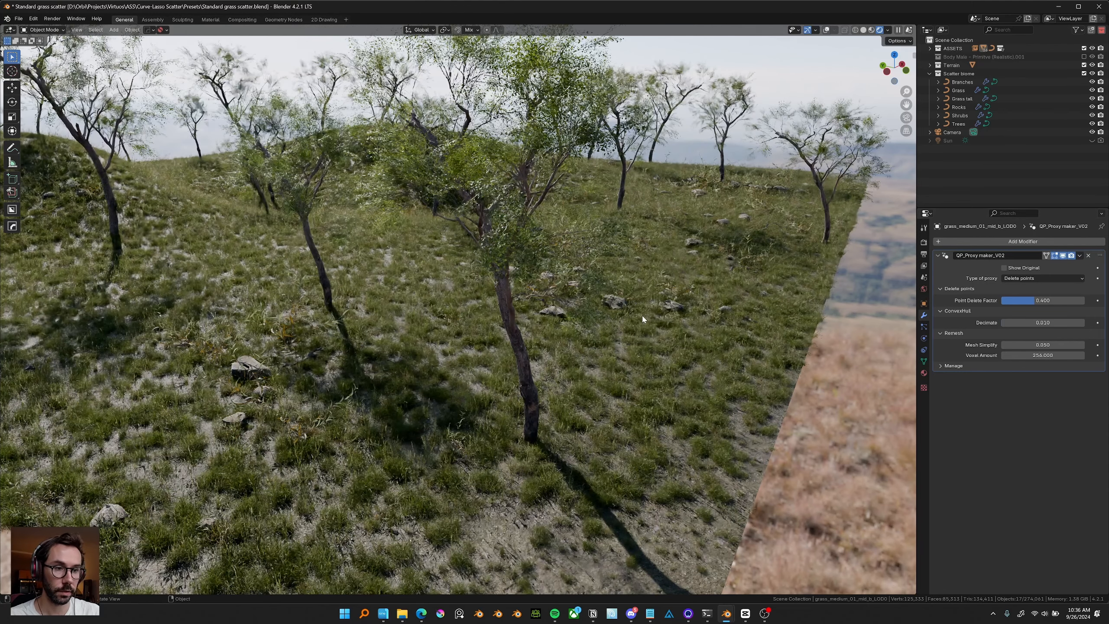
middle_click_drag(642, 316, 638, 315)
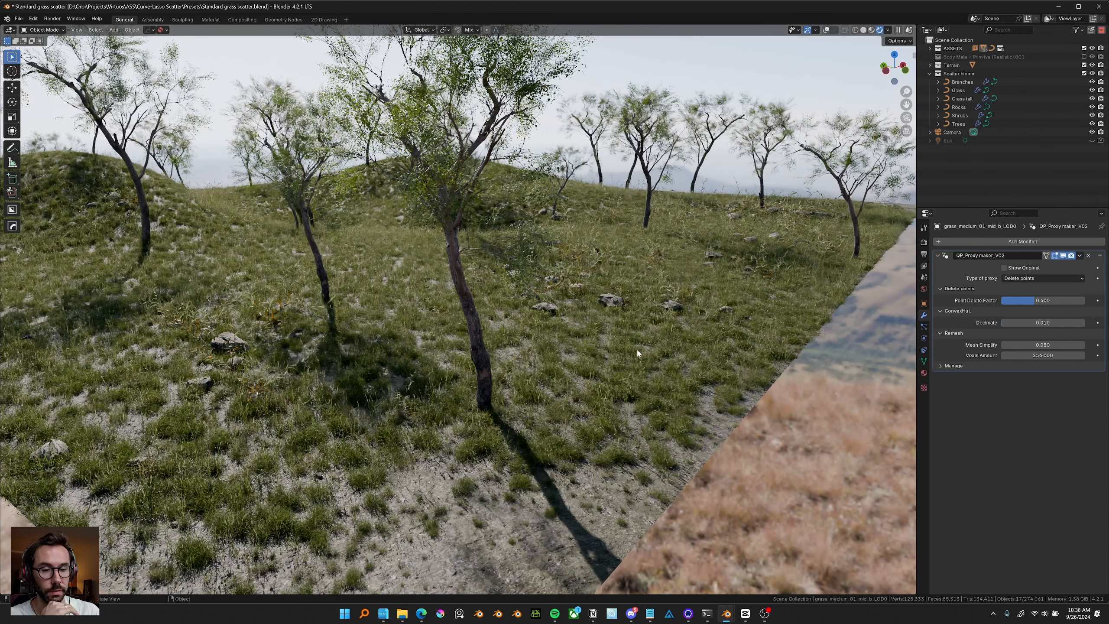
middle_click_drag(625, 345, 623, 349)
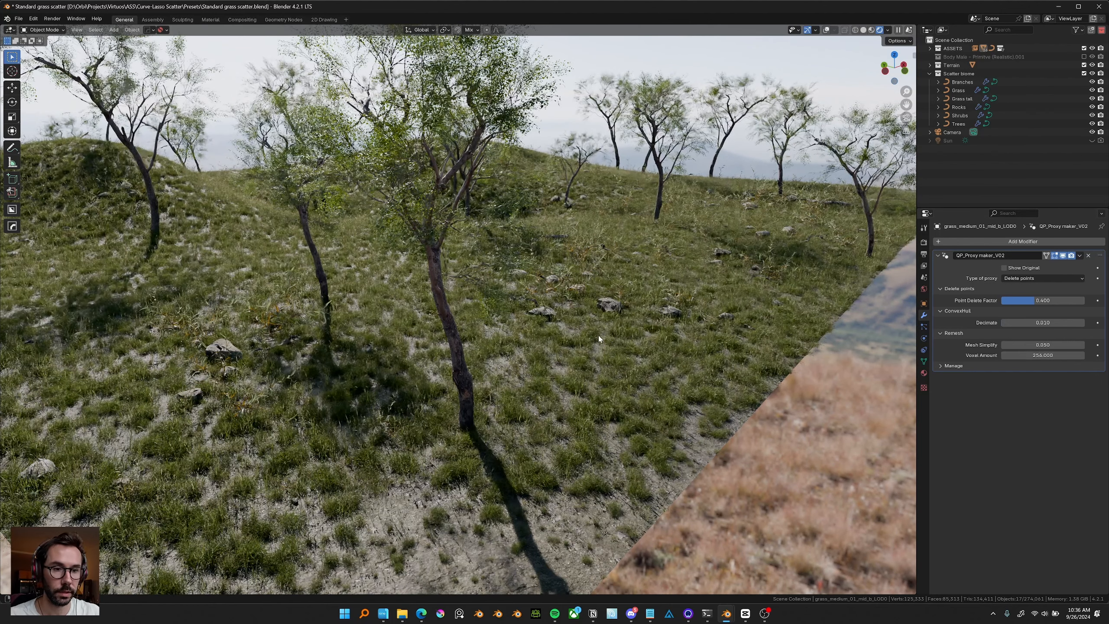
middle_click_drag(607, 333, 565, 370)
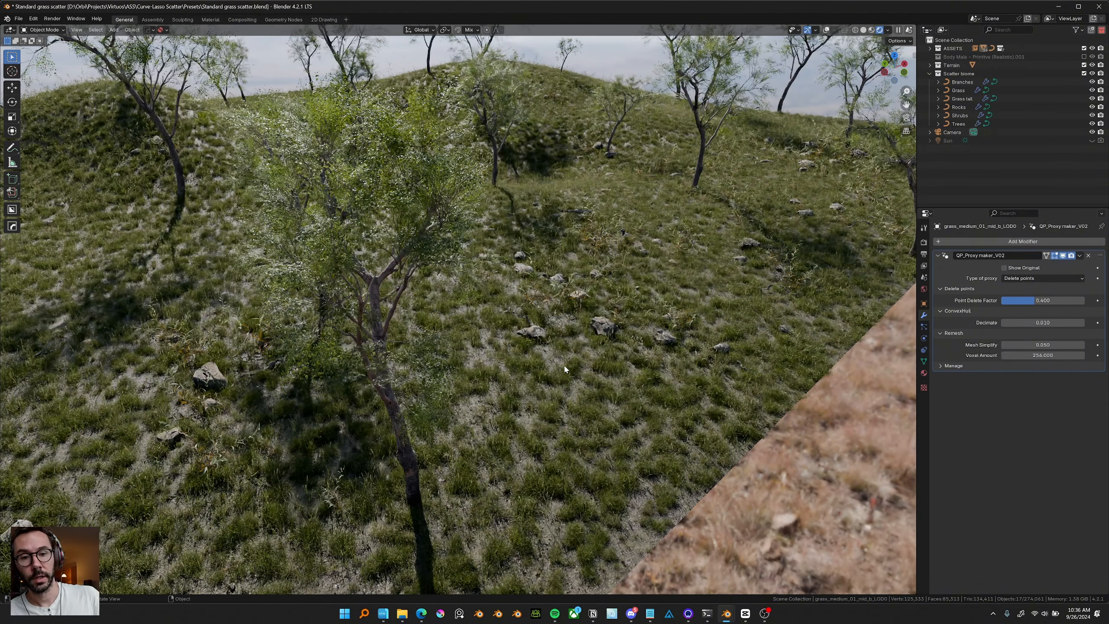
middle_click_drag(570, 370, 575, 357)
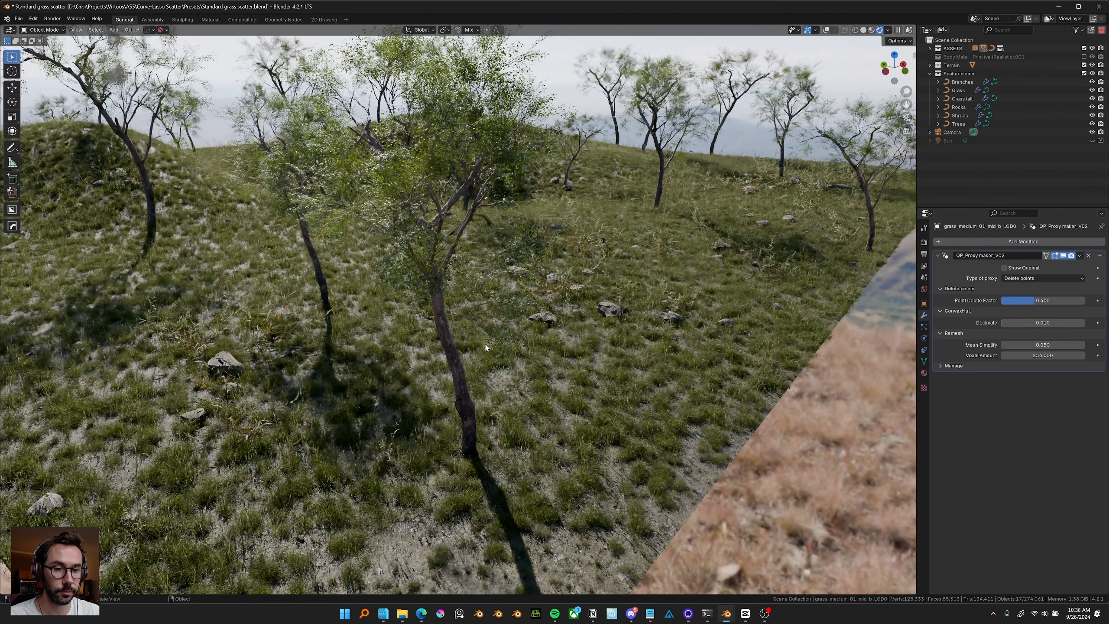
middle_click_drag(564, 331, 545, 344)
scroll(570, 347, "up", 3)
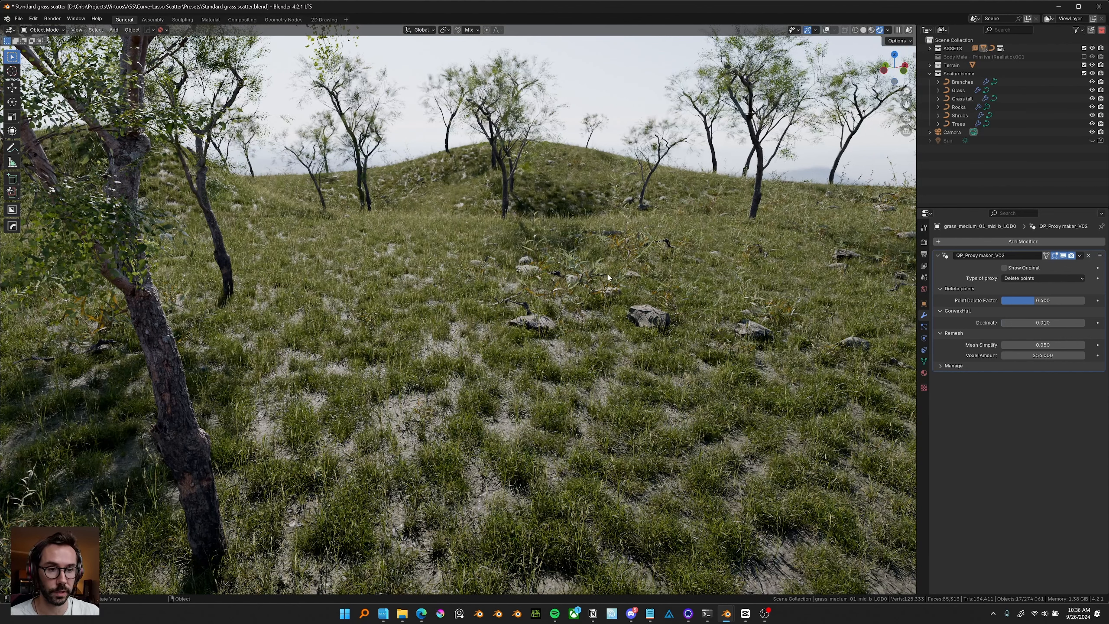
middle_click_drag(608, 277, 584, 334)
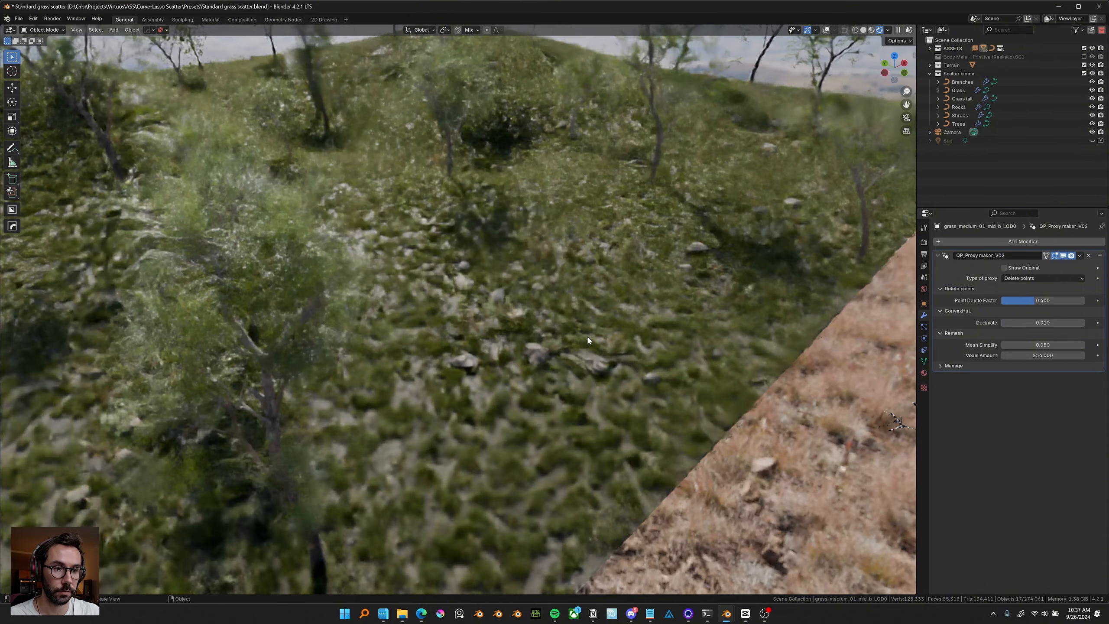
scroll(584, 344, "down", 3)
middle_click_drag(655, 364, 588, 348, "shift")
scroll(600, 350, "up", 3)
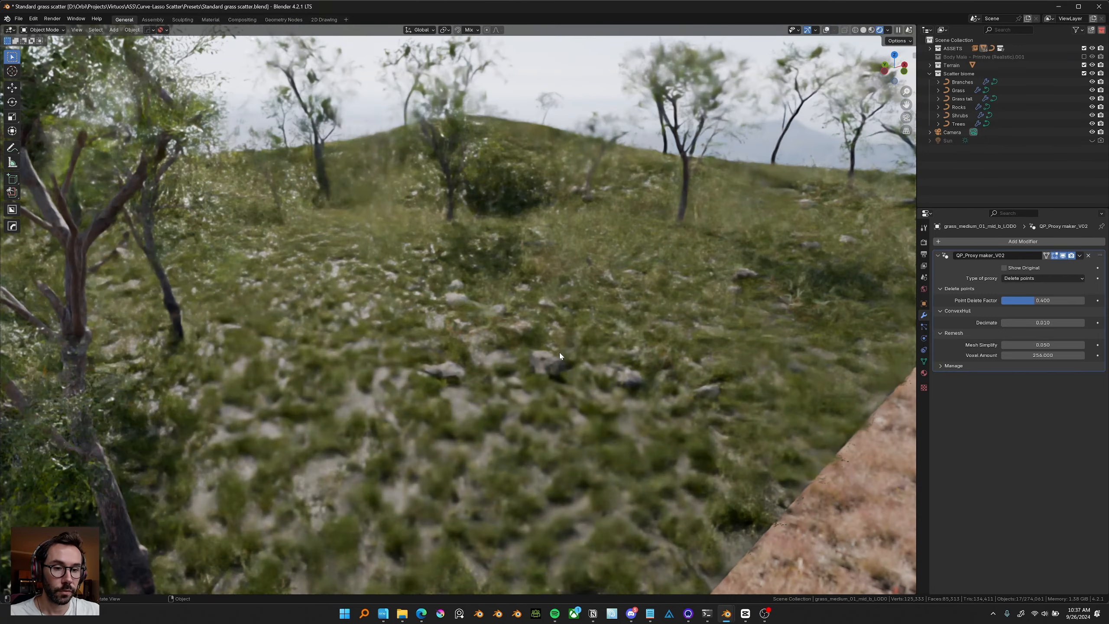
middle_click_drag(506, 367, 711, 361, "shift")
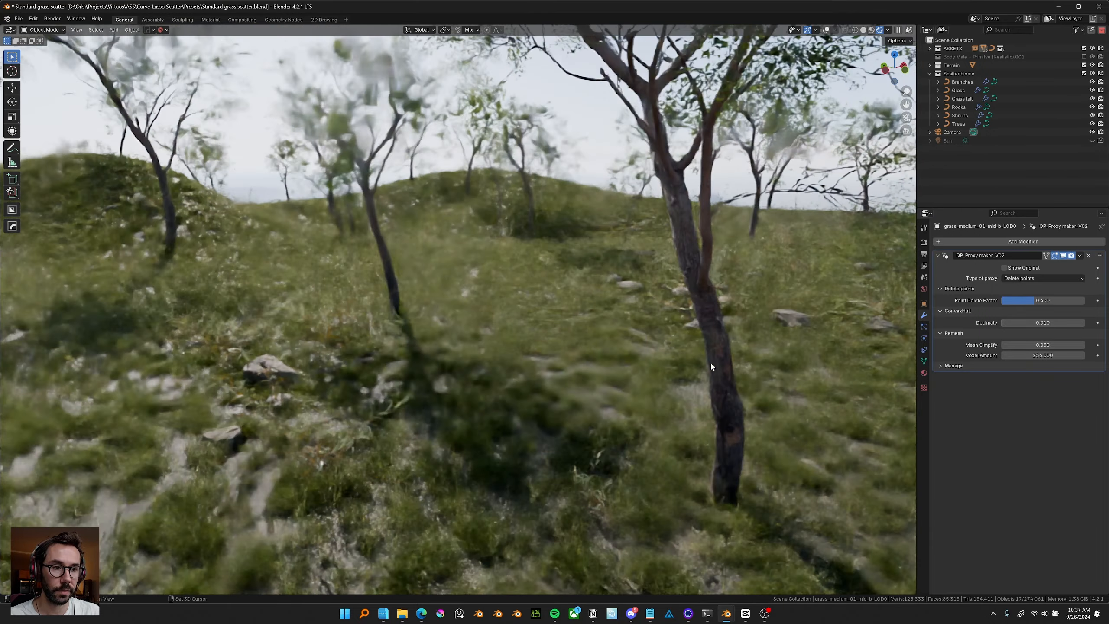
middle_click_drag(538, 348, 628, 356, "shift")
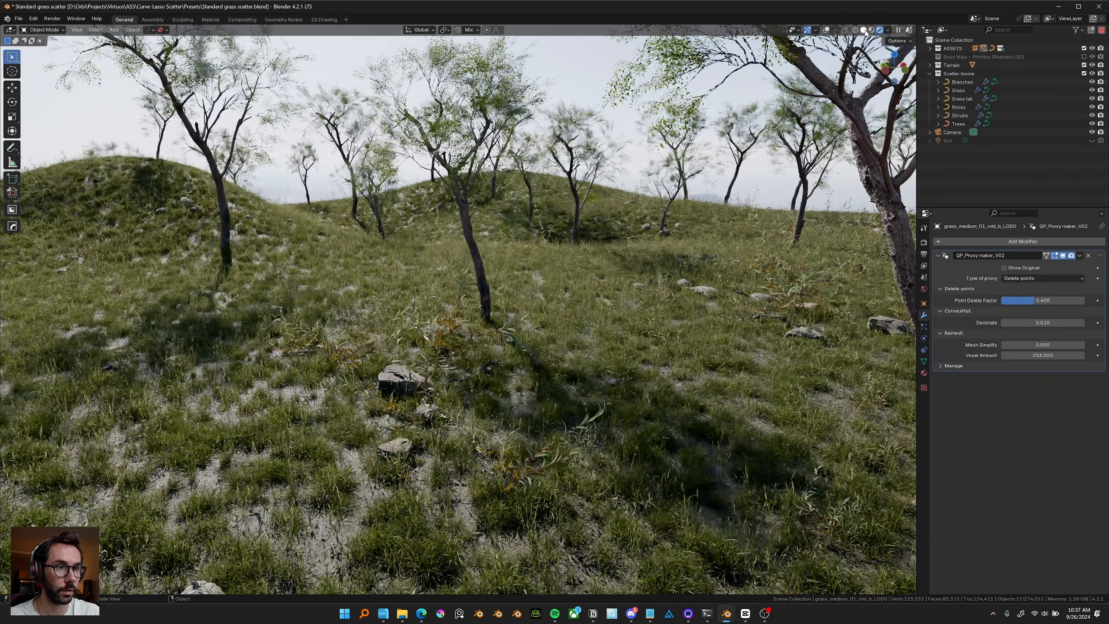
middle_click_drag(397, 178, 402, 182)
scroll(401, 181, "down", 3)
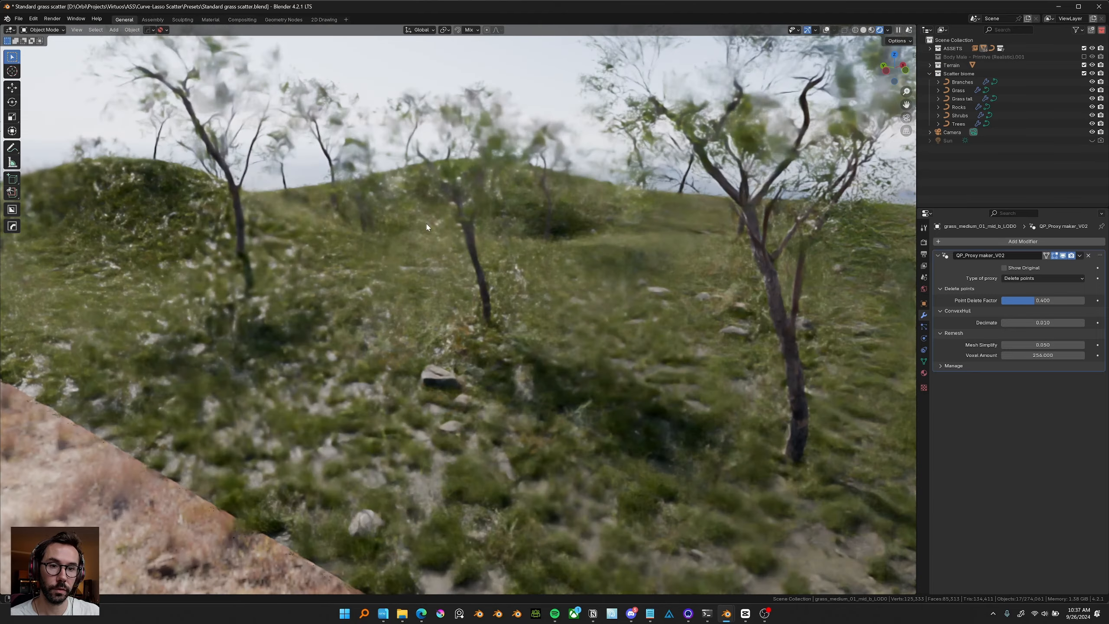
middle_click_drag(428, 223, 435, 235)
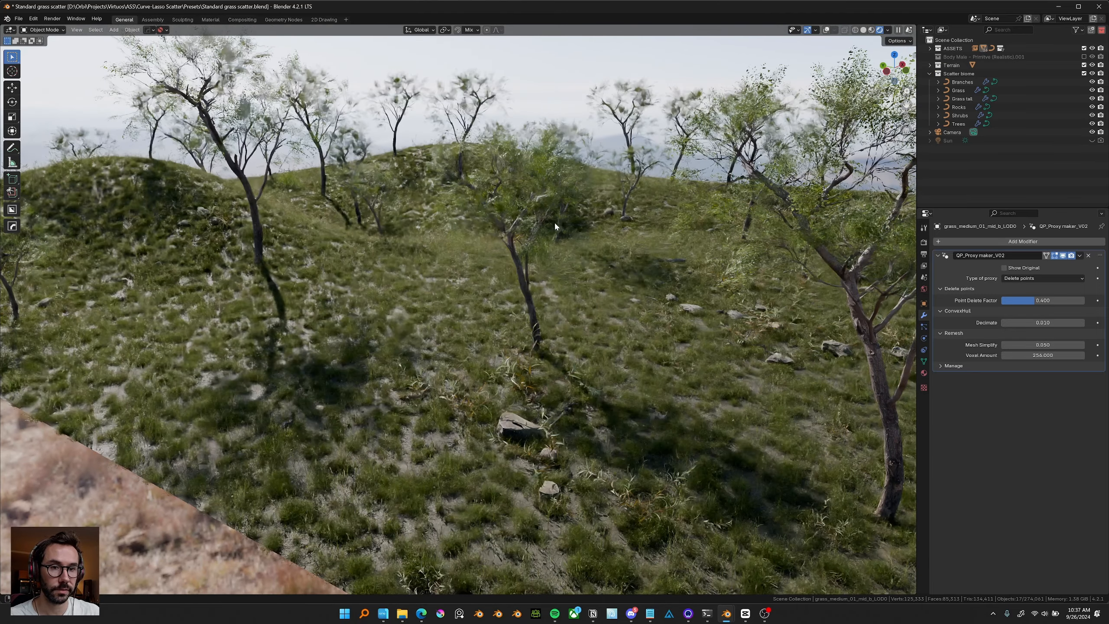
mouse_move(555, 226)
middle_mouse_down()
mouse_move(499, 246)
mouse_move(529, 262)
middle_mouse_up()
scroll(498, 258, "up", 4)
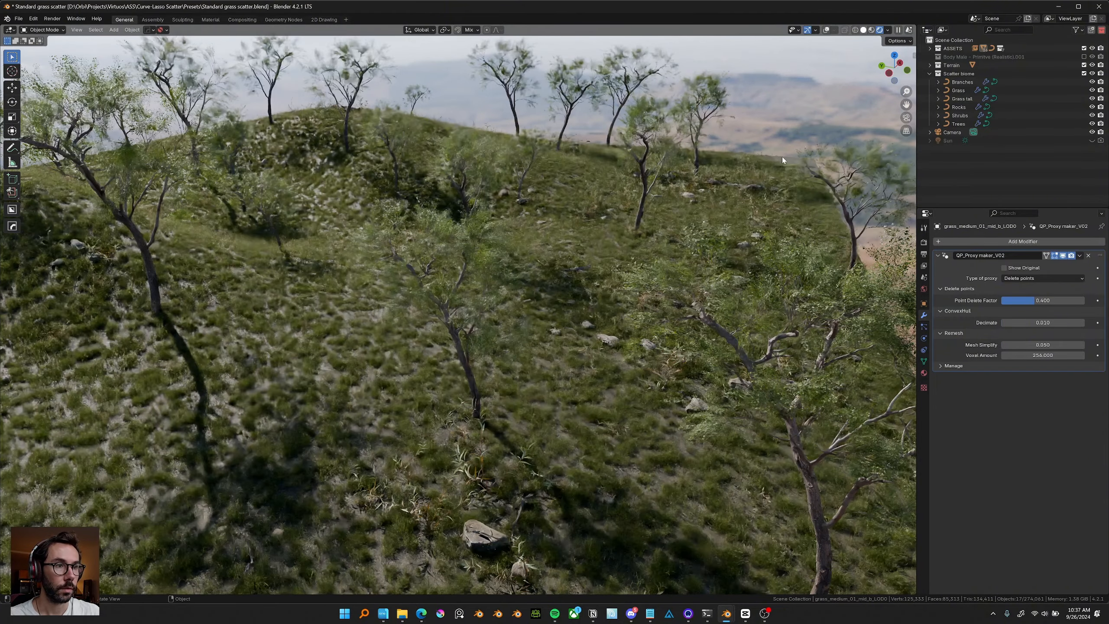
Switch the viewport to solid shading and examine the scattered source assets beside the terrain.
key("z")
scroll(589, 215, "up", 3)
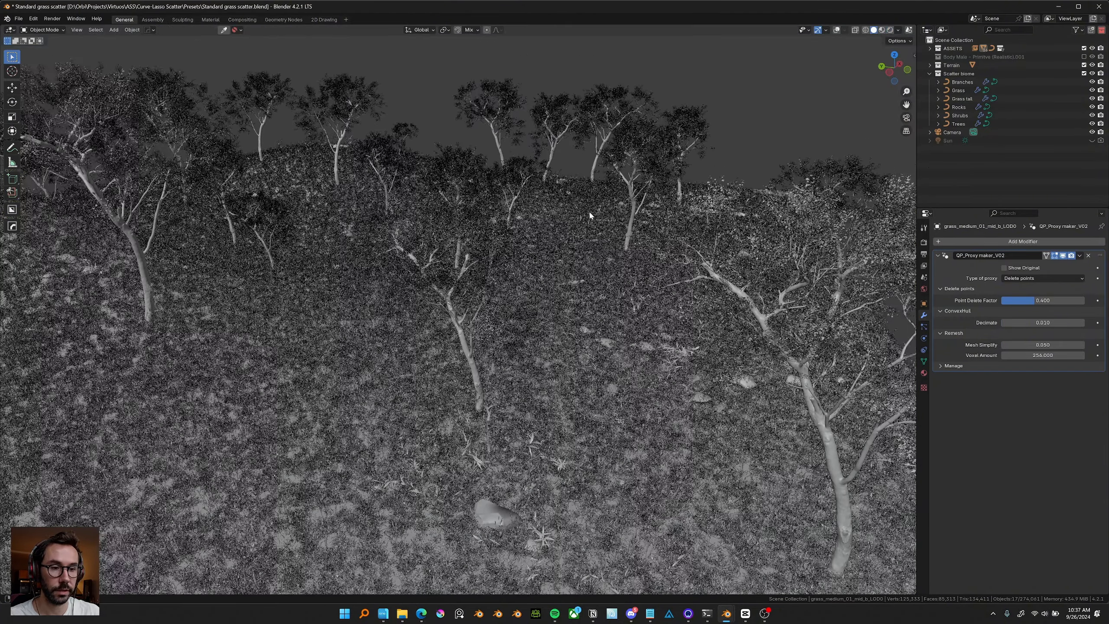
middle_click_drag(590, 215, 446, 232)
scroll(599, 292, "down", 4)
scroll(487, 261, "up", 2)
scroll(486, 258, "down", 2)
scroll(479, 237, "up", 5)
scroll(592, 258, "down", 2)
scroll(446, 232, "down", 3)
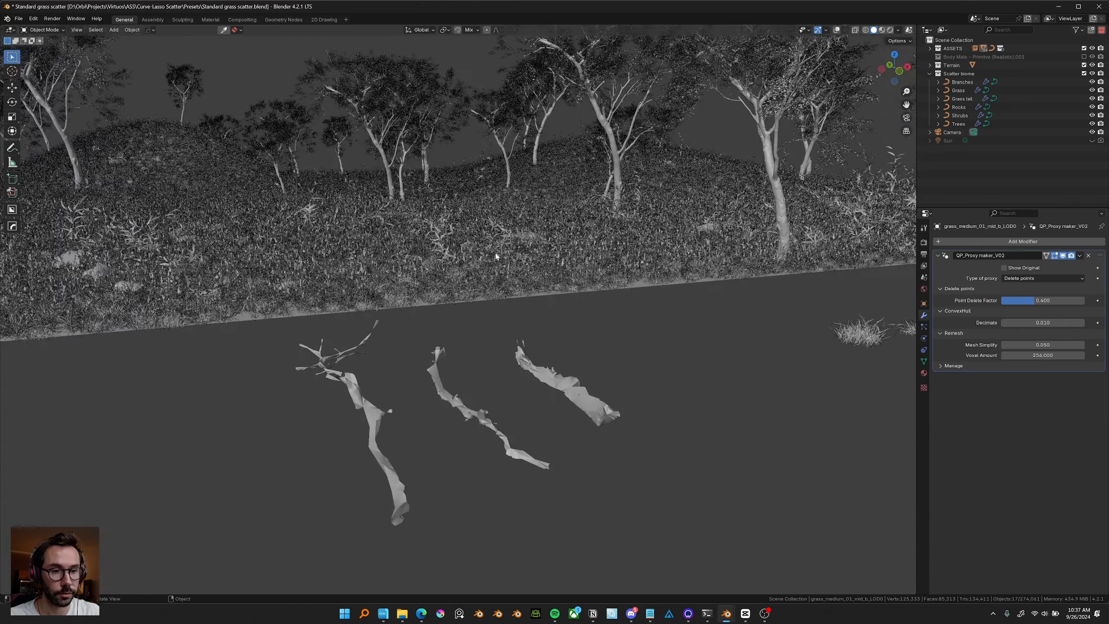
scroll(482, 246, "up", 2)
middle_click_drag(506, 260, 729, 325)
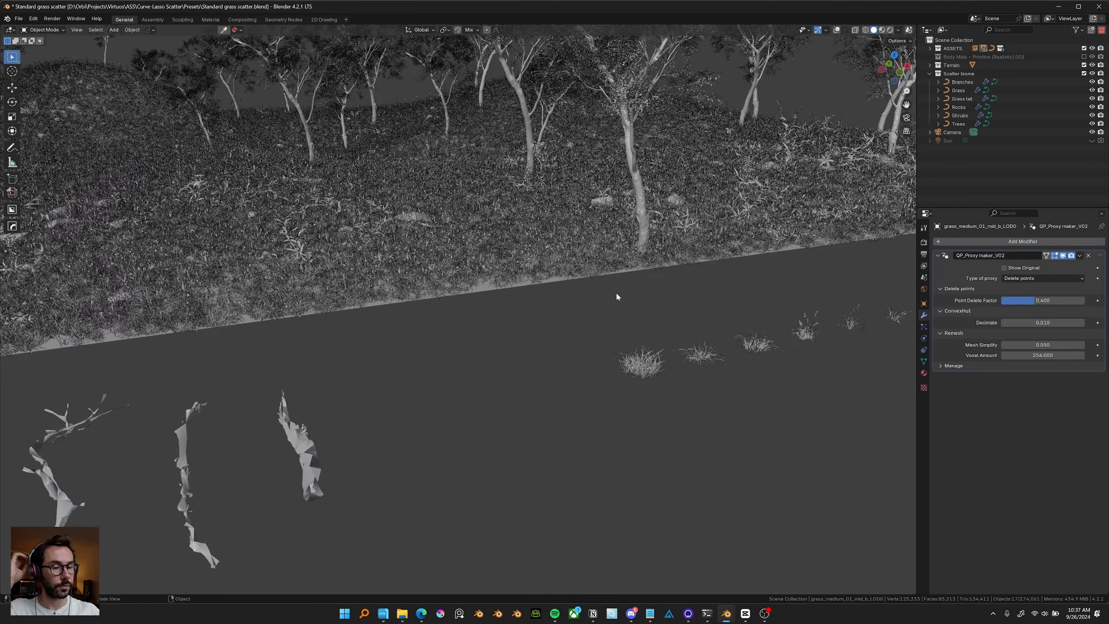
Enable viewport overlays and turn off the Face Orientation overlay.
left_click(837, 29)
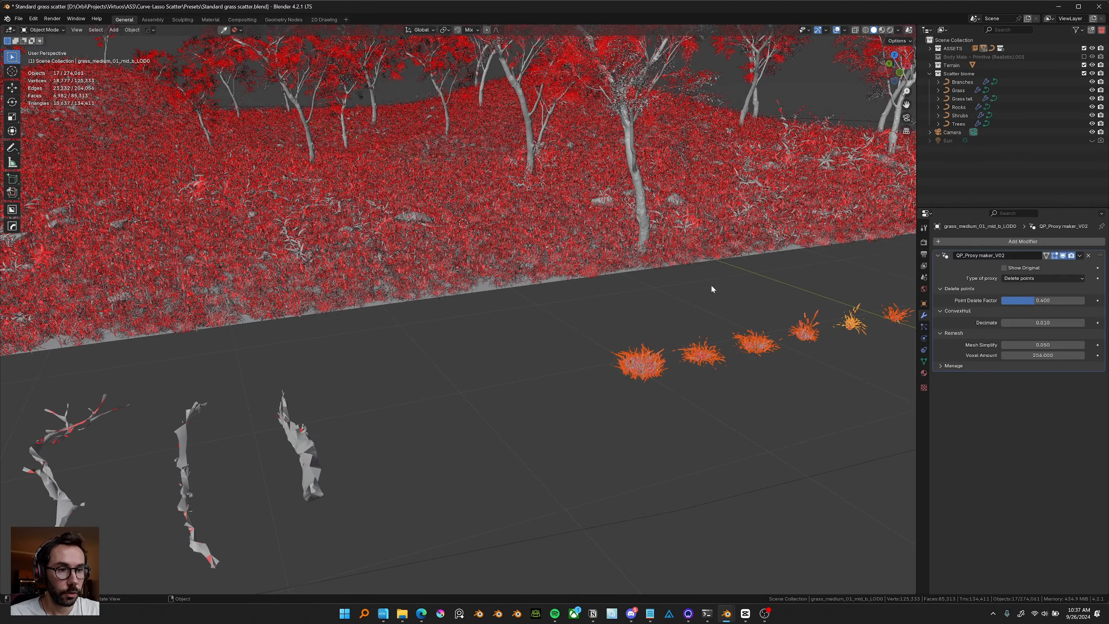
middle_click_drag(712, 288, 582, 282)
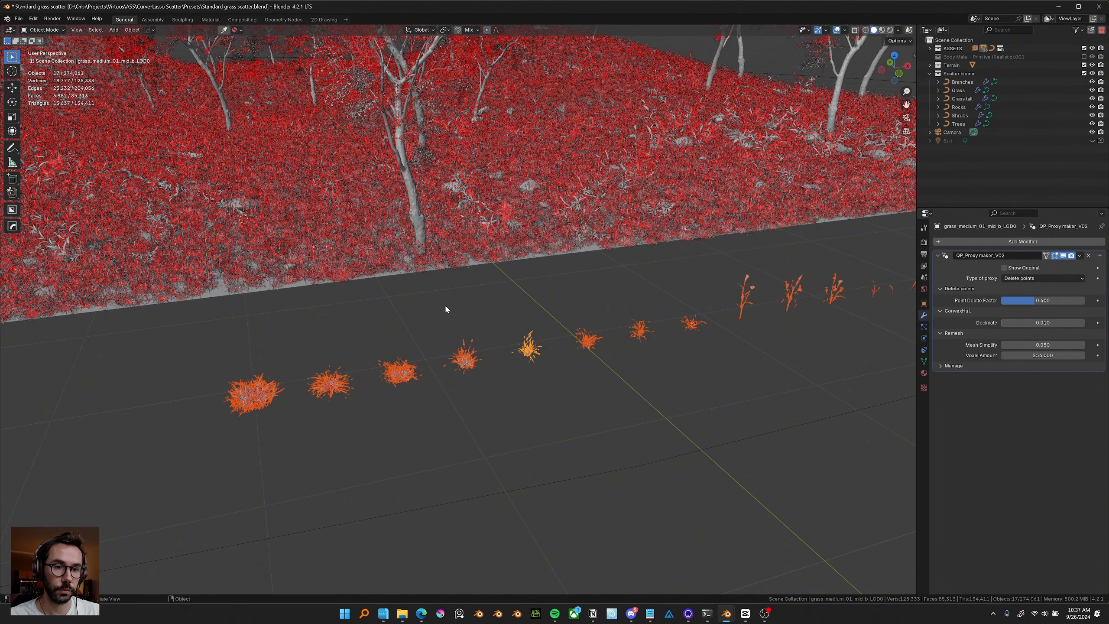
middle_click_drag(415, 253, 415, 252, "shift")
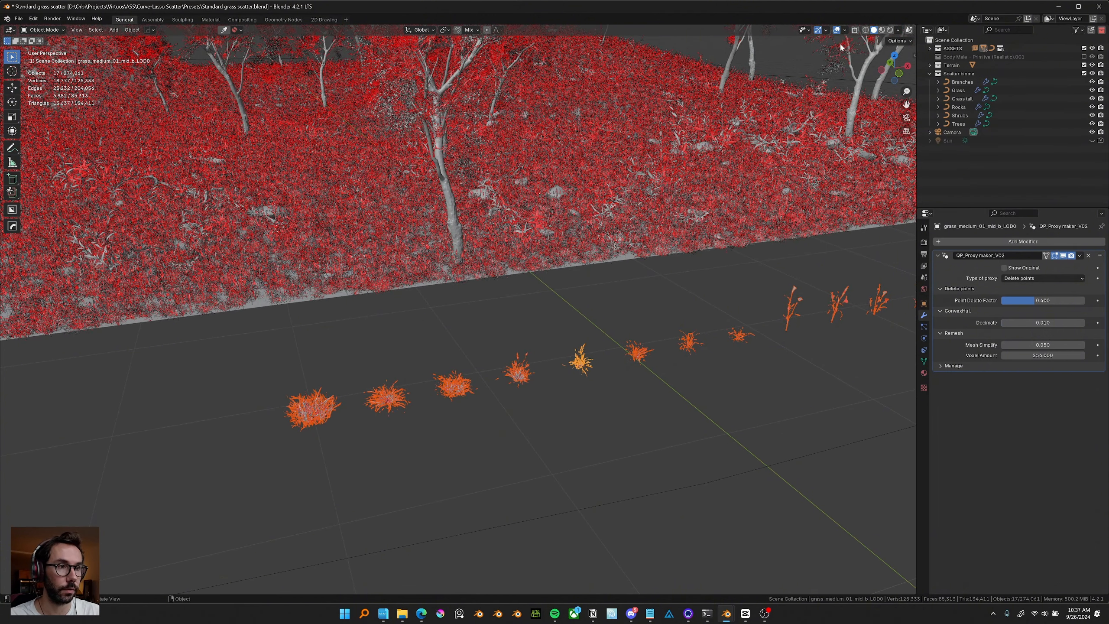
left_click(844, 29)
left_click(799, 109)
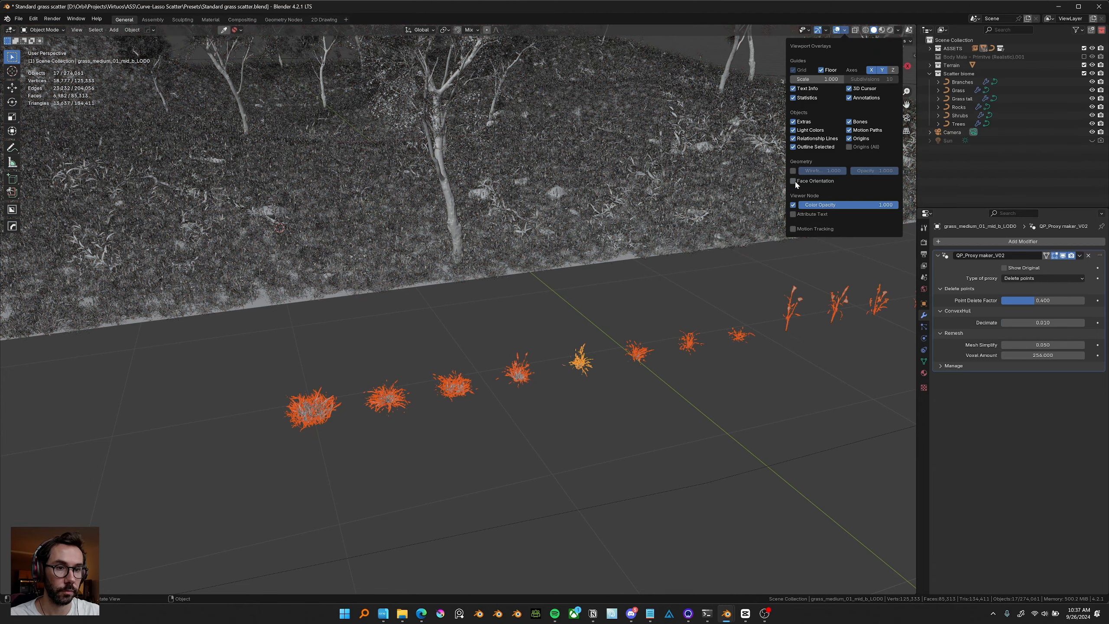
Select the largest grass clump among the source assets and isolate it in local view.
middle_click_drag(378, 208, 697, 293)
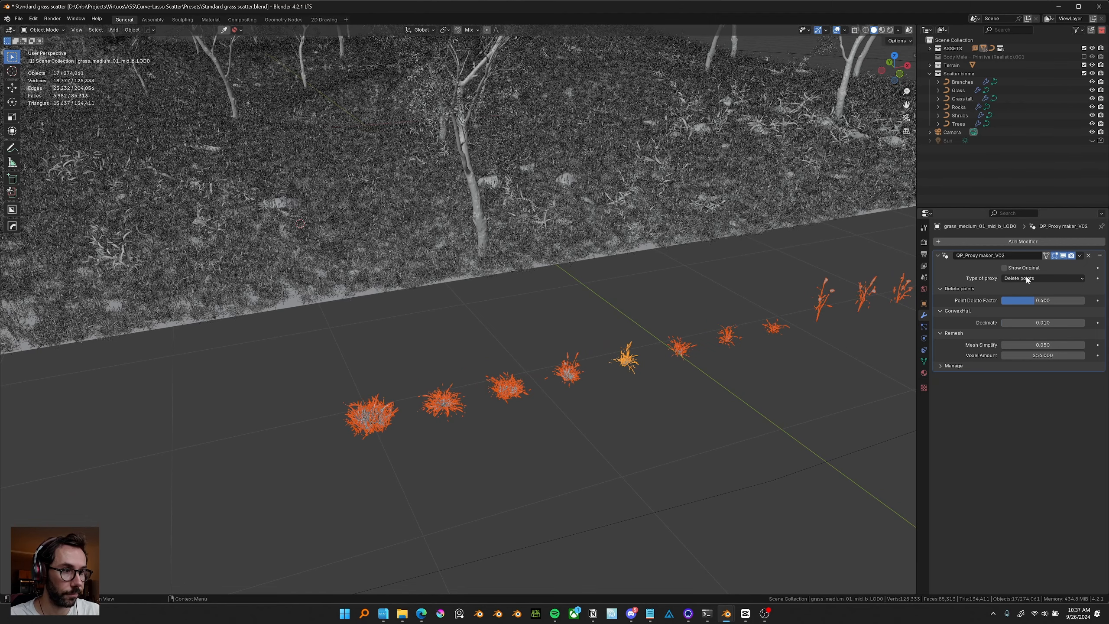
middle_click_drag(501, 361, 518, 346, "shift")
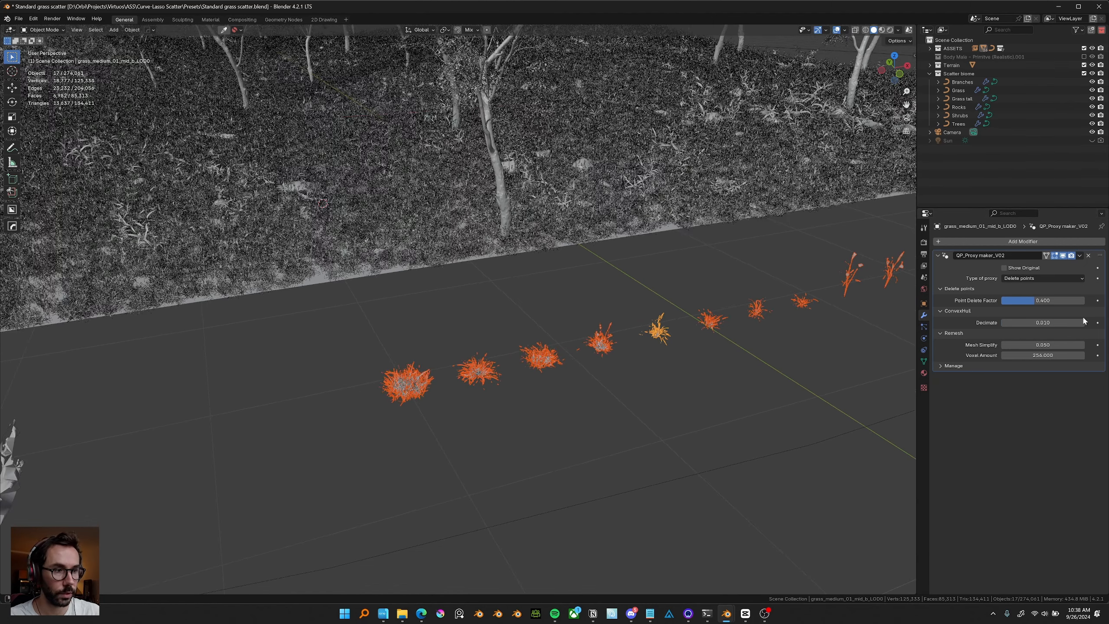
scroll(688, 328, "up", 2)
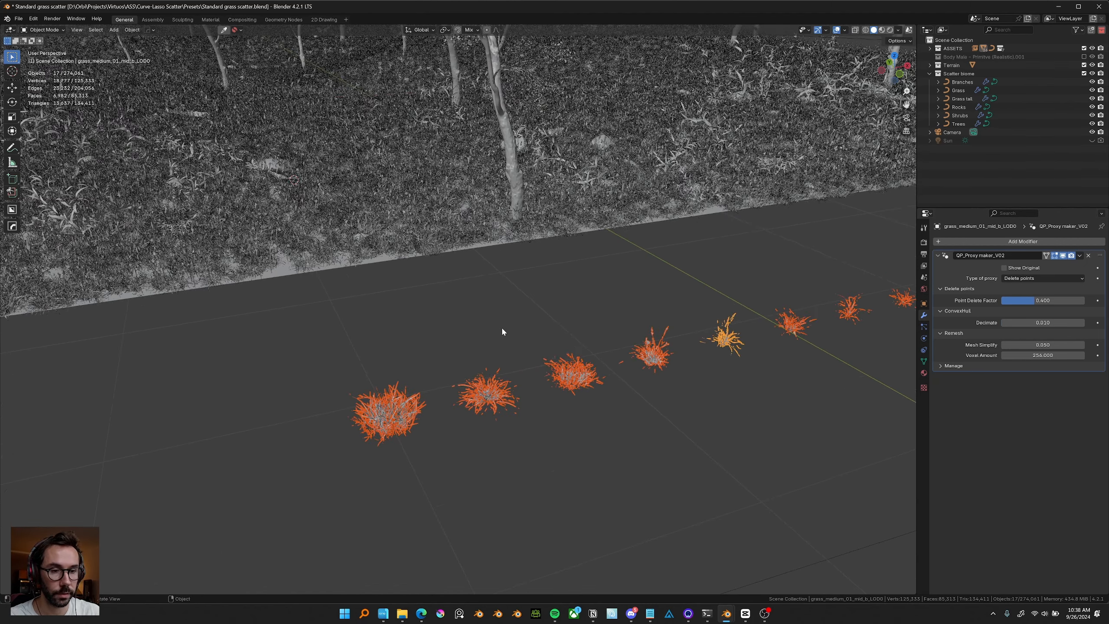
middle_click_drag(502, 332, 512, 322, "shift")
scroll(564, 318, "up", 2)
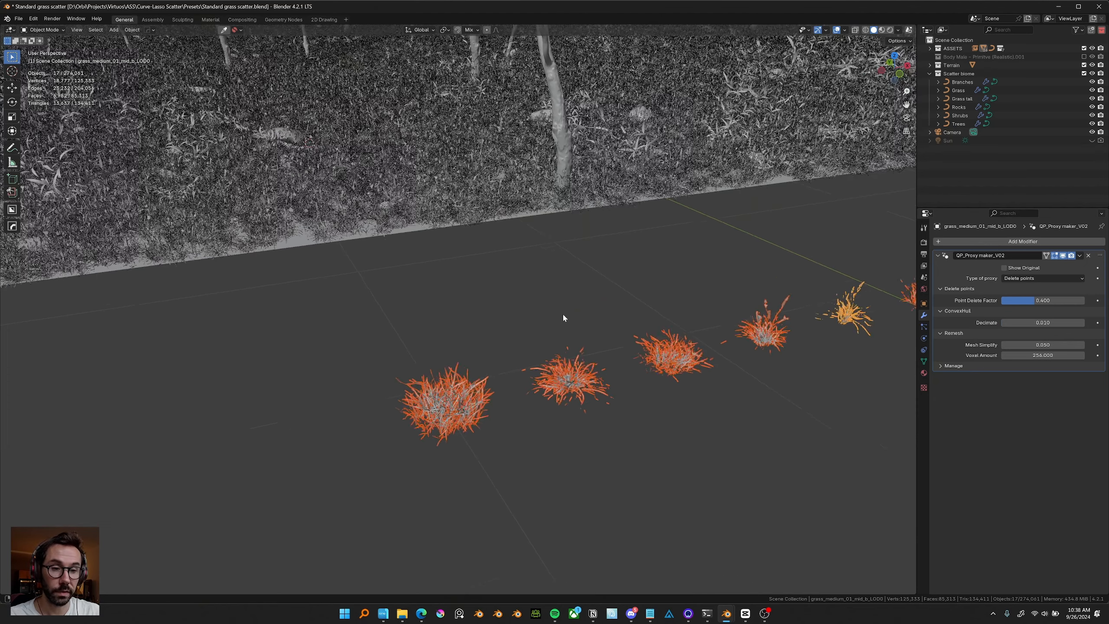
scroll(564, 318, "up", 1)
middle_click_drag(512, 354, 540, 293, "shift")
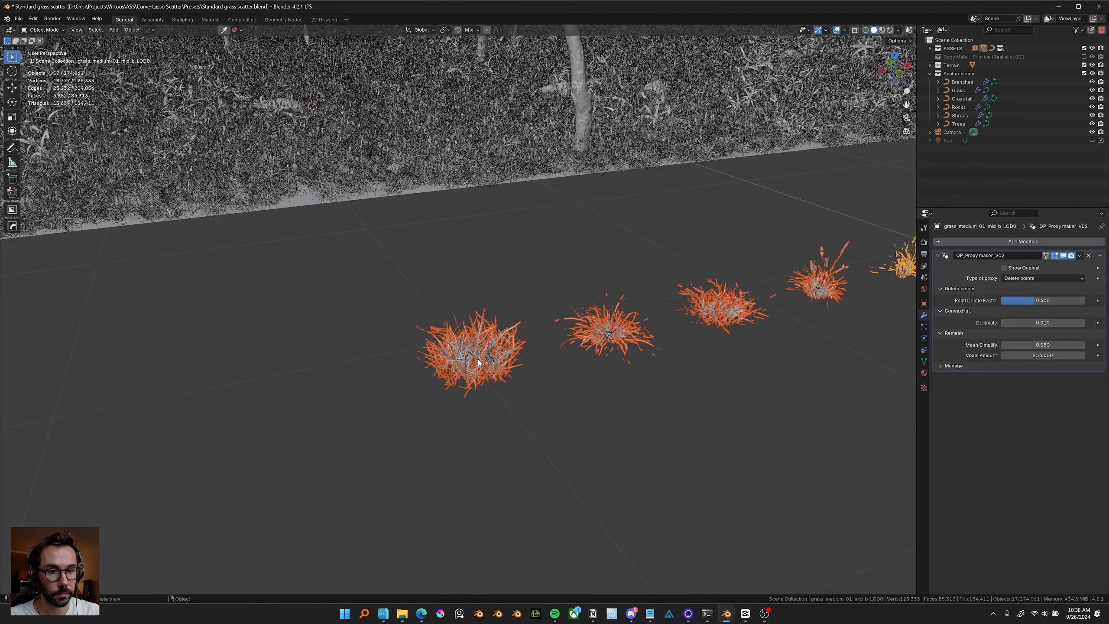
left_click(478, 360)
key("KP_Divide")
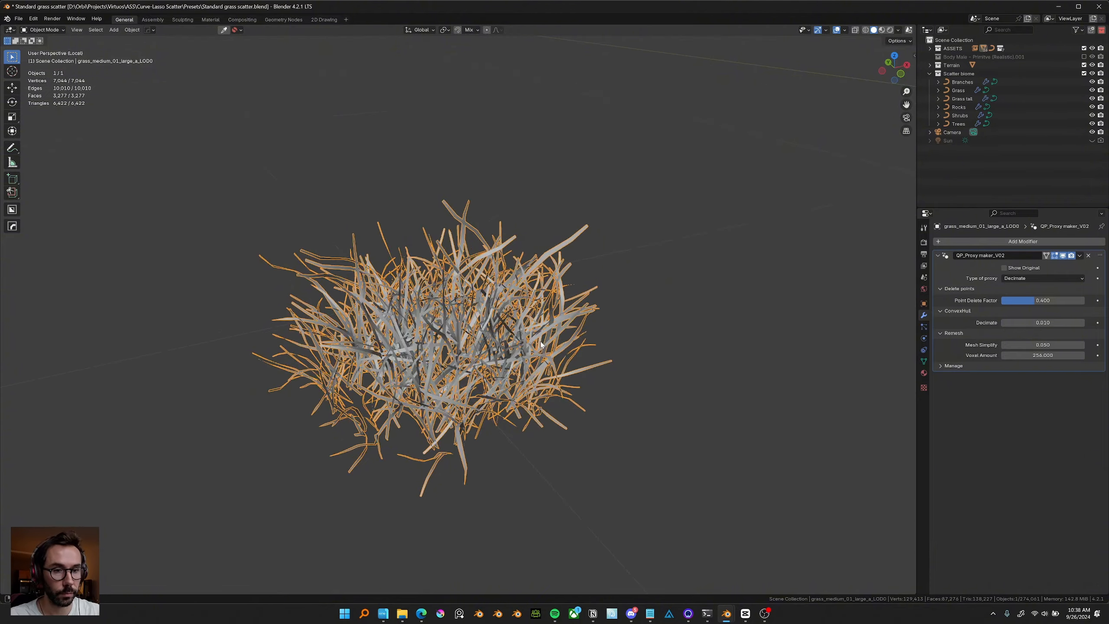
Set the grass clump's proxy type to Delete points and zoom in on the isolated clump.
middle_click_drag(541, 345, 570, 321)
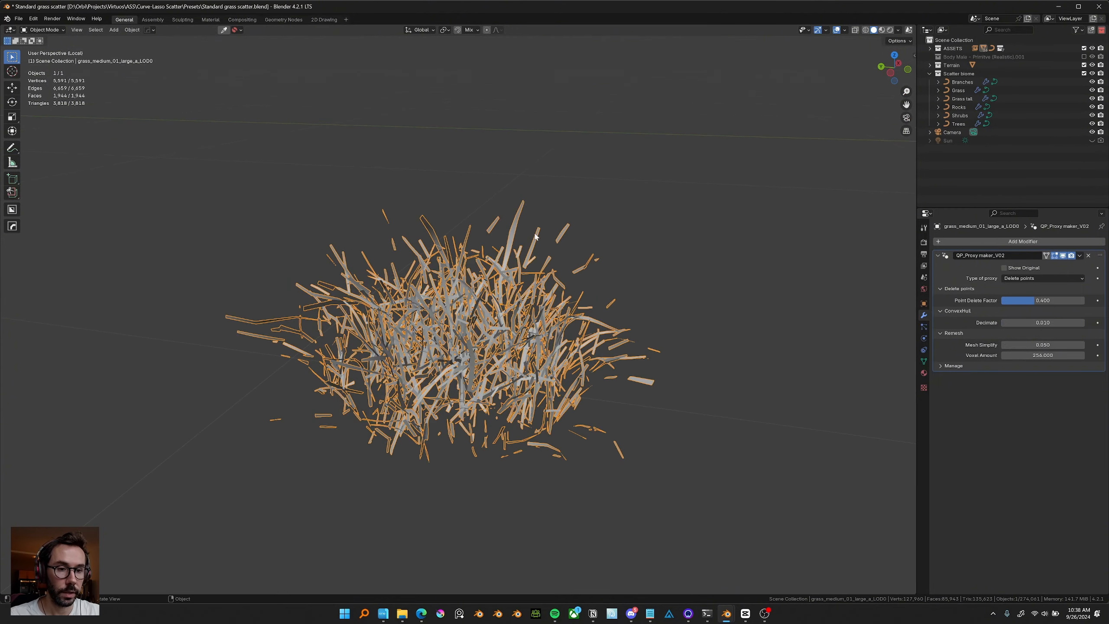
middle_click_drag(568, 271, 528, 232)
scroll(542, 227, "up", 2)
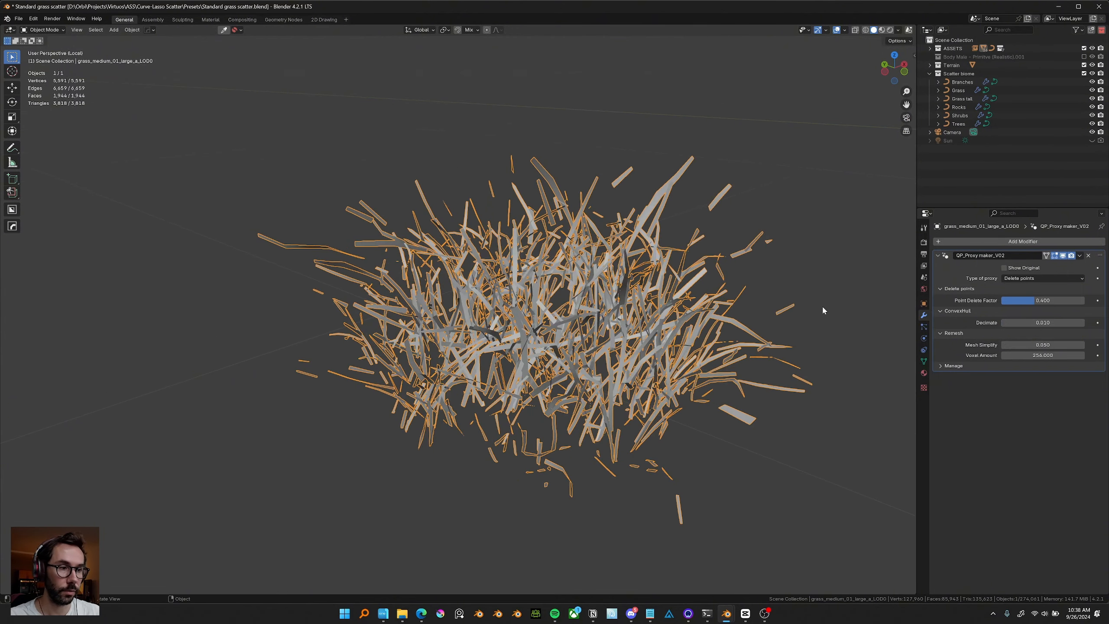
Try raising the grass proxy's Point Delete Factor, then undo the change.
left_click_drag(1034, 301, 1058, 301)
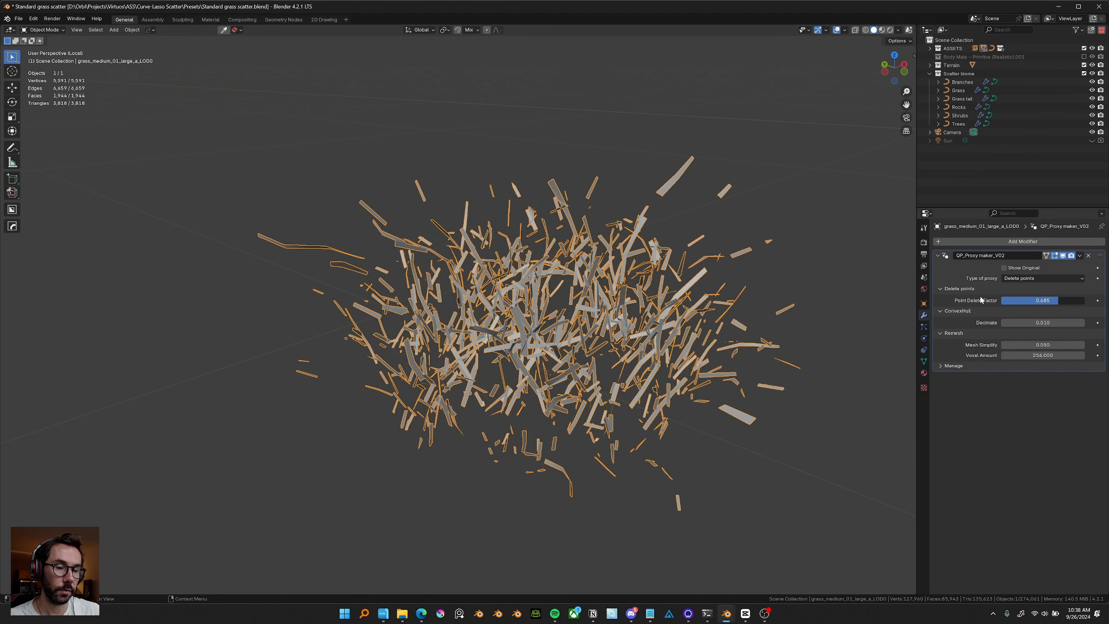
key("ctrl+z")
Switch the viewport to rendered shading to view the grass clump against the environment.
key("z")
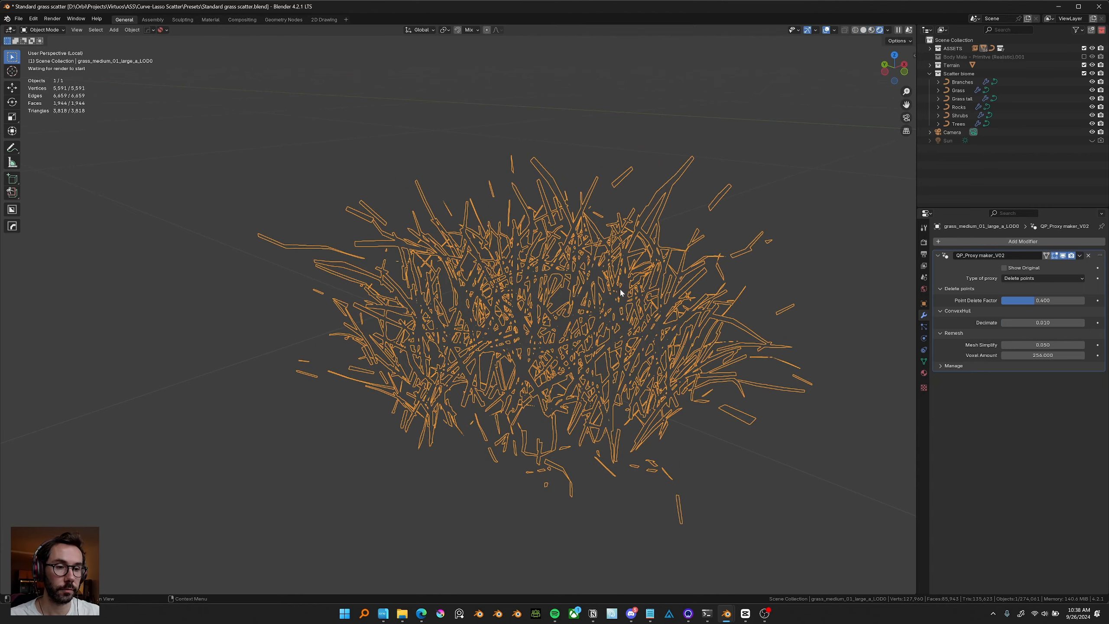
mouse_move(619, 293)
middle_mouse_down()
mouse_move(574, 293)
mouse_move(586, 270)
mouse_move(563, 246)
mouse_move(500, 269)
mouse_move(528, 299)
mouse_move(530, 276)
mouse_move(517, 265)
middle_mouse_up()
left_click(826, 30)
scroll(585, 256, "down", 1)
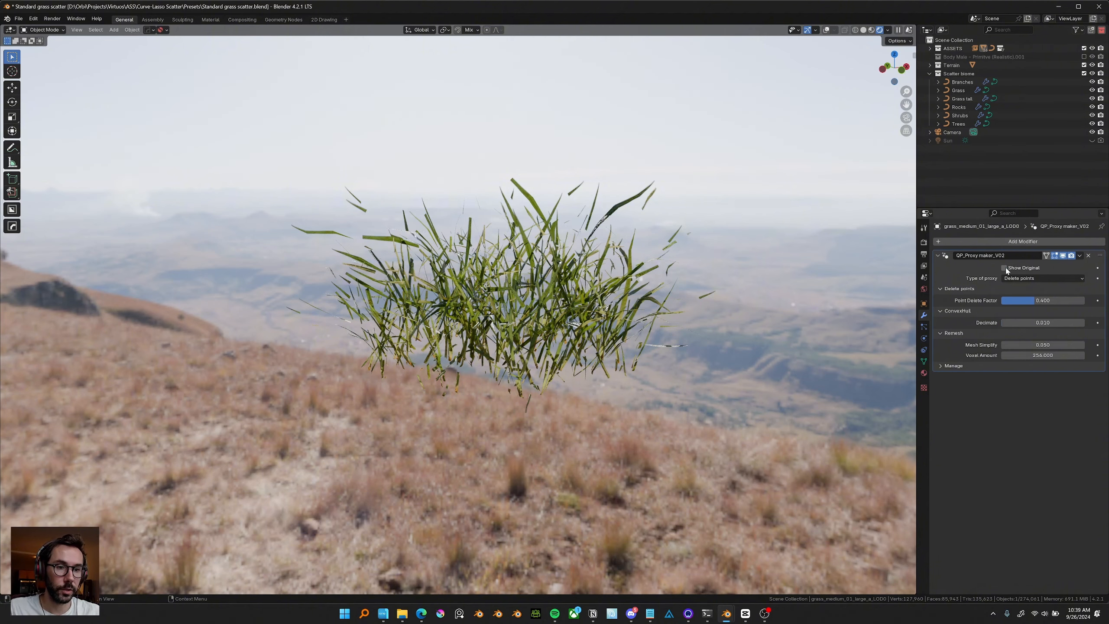
Compare the proxy with Show Original and try raising the Point Delete Factor, then undo it.
left_click(1005, 268)
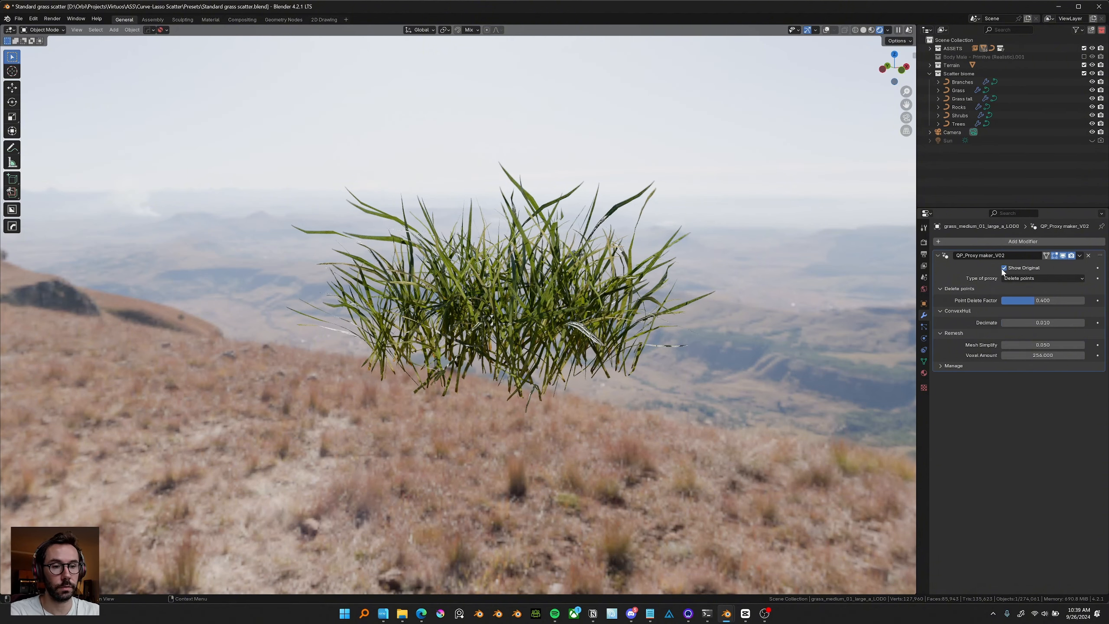
middle_click_drag(481, 303, 483, 305)
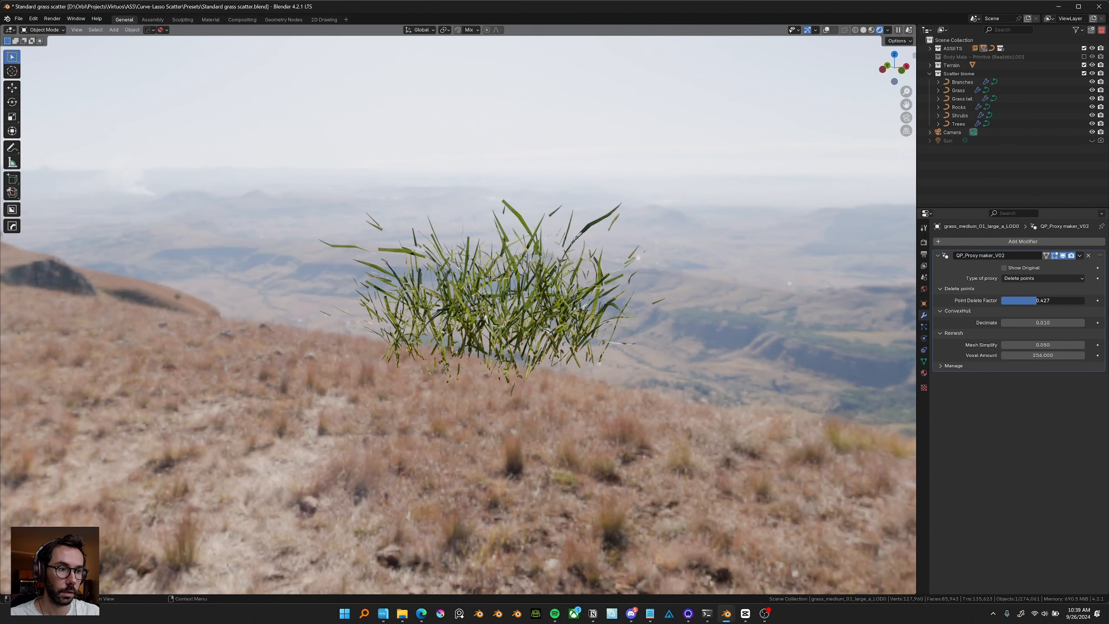
mouse_move(1037, 300)
left_mouse_down()
mouse_move(1071, 300)
mouse_move(1054, 300)
left_mouse_up()
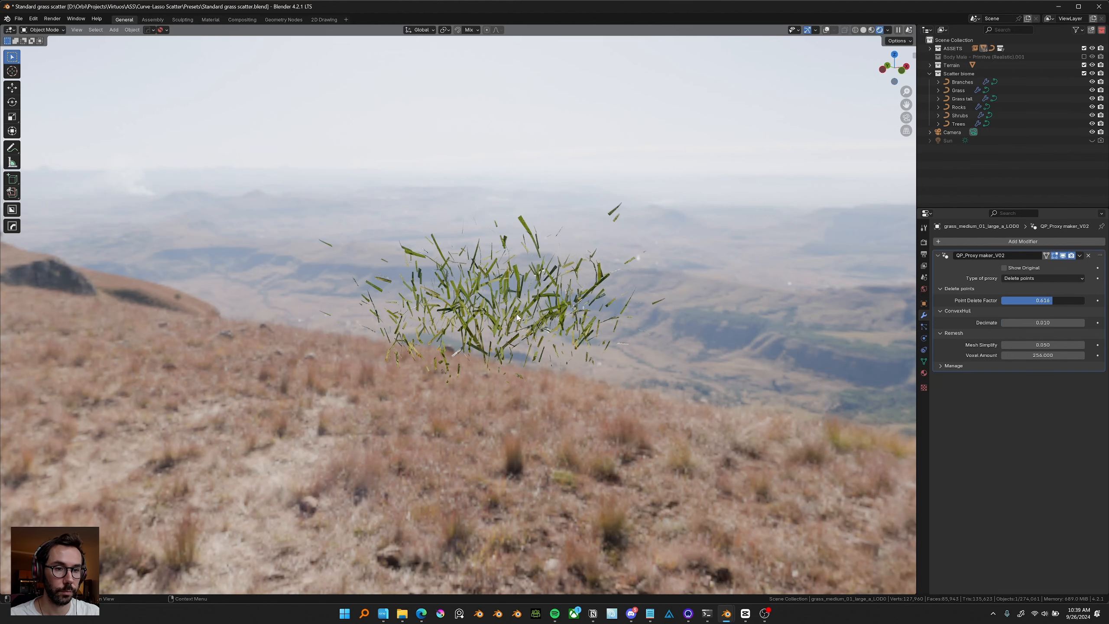
key("ctrl+z")
middle_click_drag(501, 287, 504, 292)
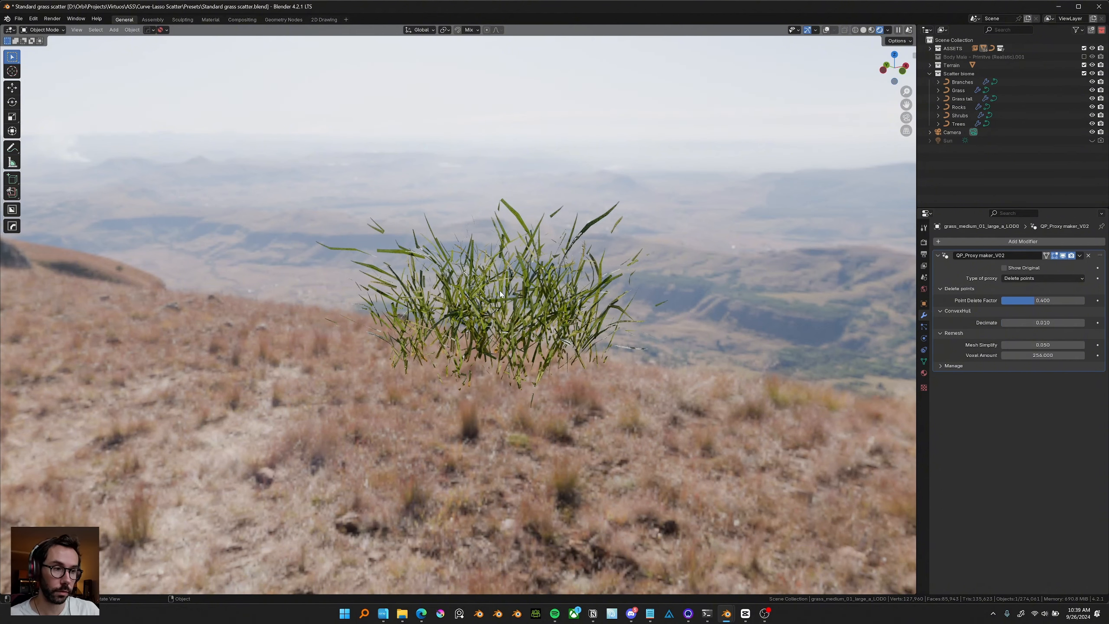
Orbit and zoom out to examine the grass scatter across the terrain in rendered view.
middle_click_drag(504, 292, 551, 371)
scroll(494, 310, "down", 5)
middle_click_drag(393, 318, 386, 244, "shift")
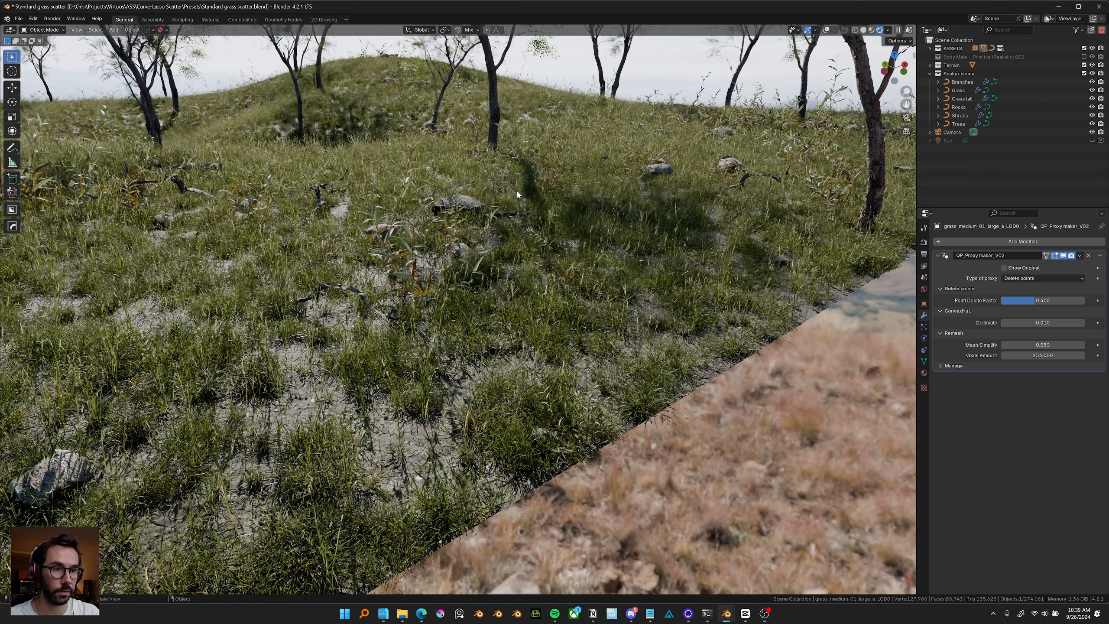
middle_click_drag(624, 296, 210, 240, "shift")
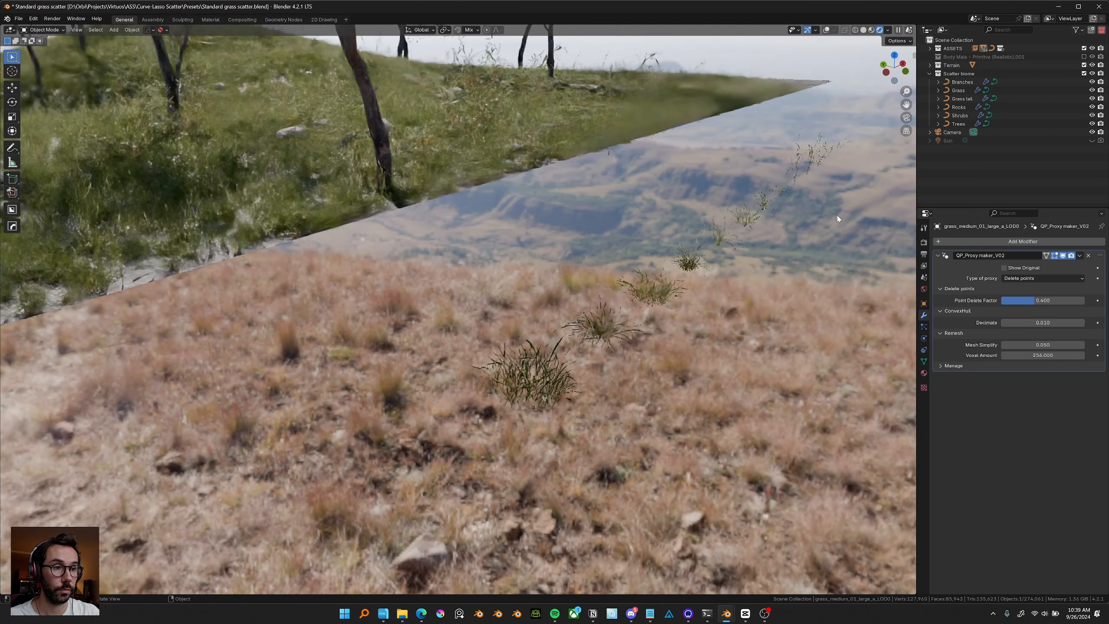
left_click_drag(859, 150, 792, 189)
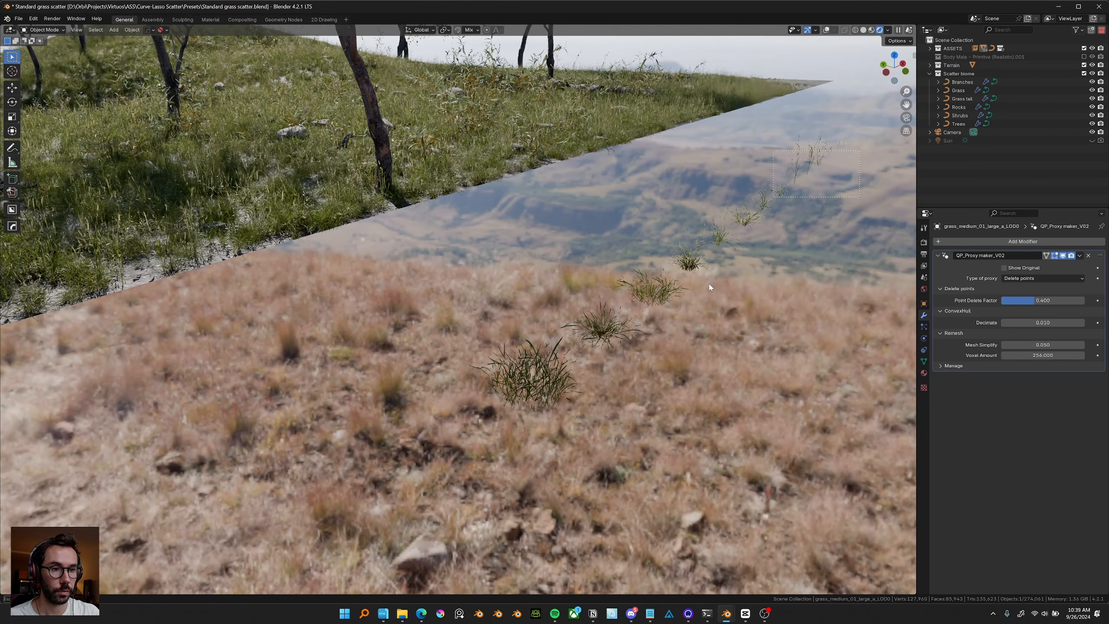
left_click_drag(697, 265, 537, 383)
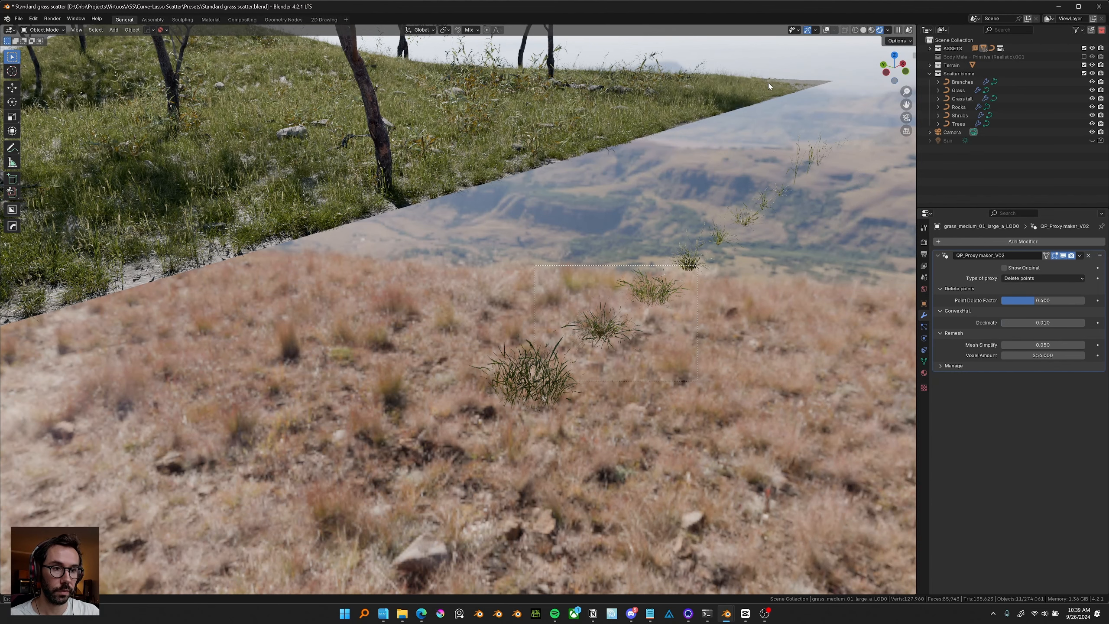
left_click(824, 29)
left_click(825, 30)
scroll(830, 321, "down", 3)
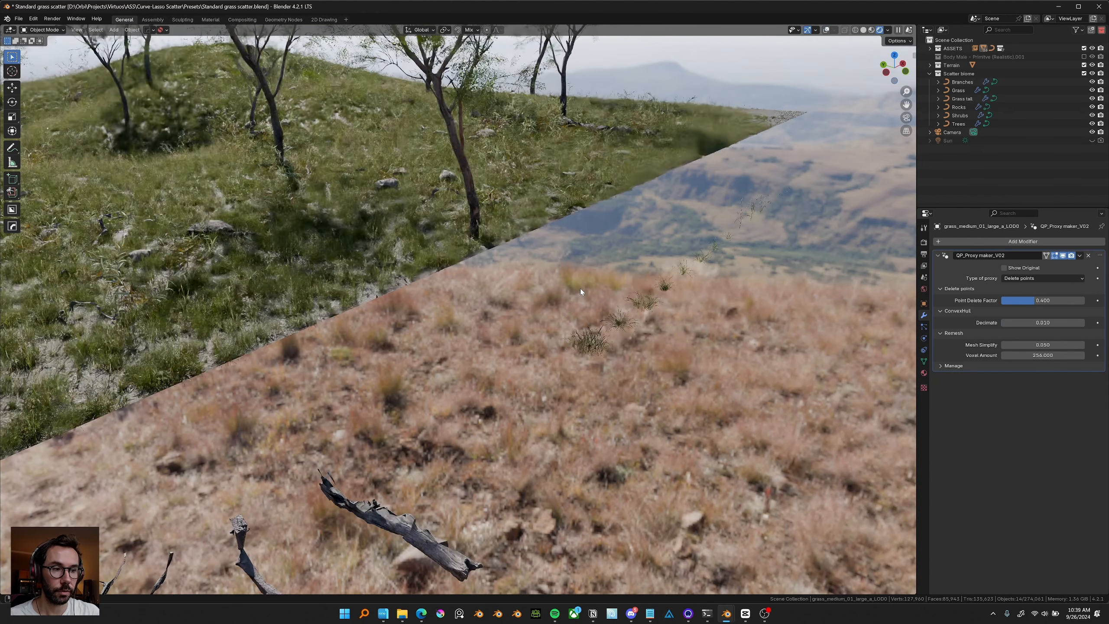
Set the grass proxy's Point Delete Factor to 0.7 and save the file.
left_click(1053, 300)
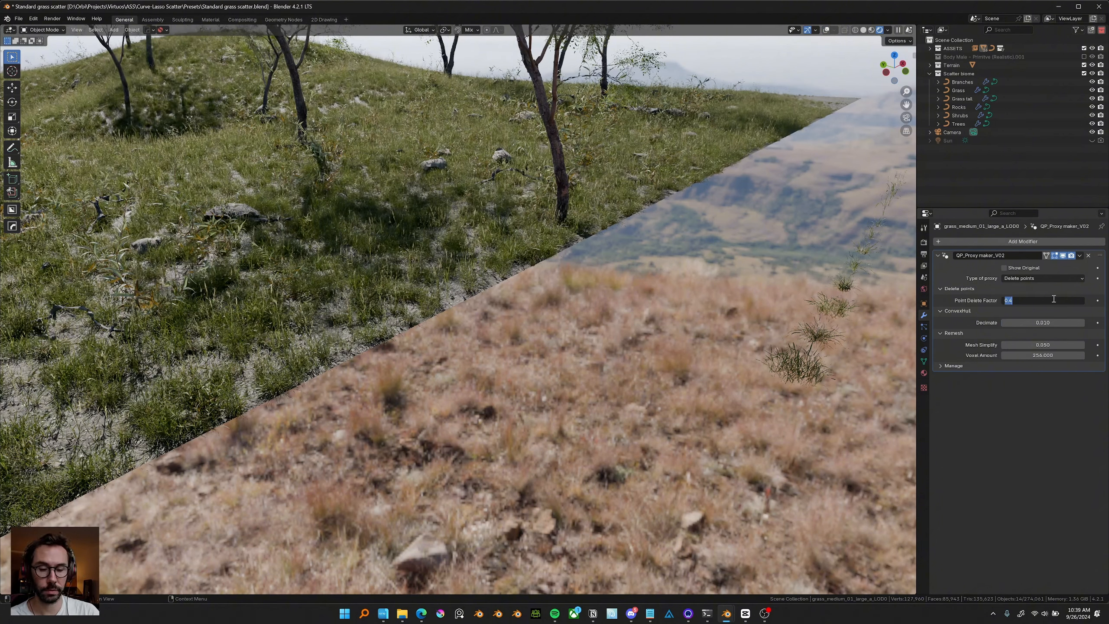
key("BackSpace")
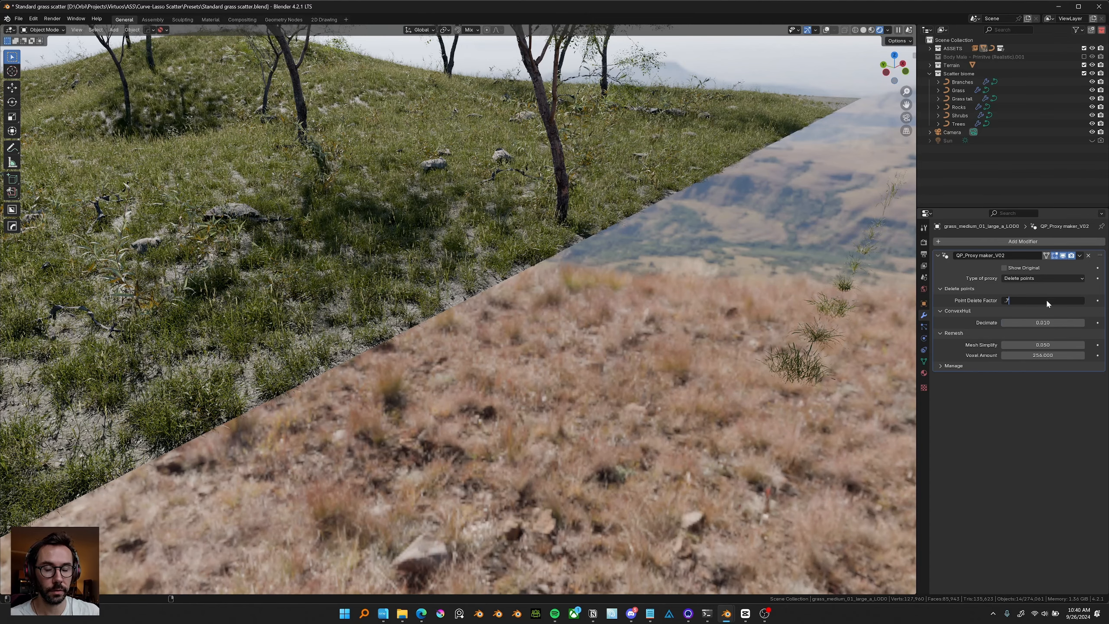
key("Return")
middle_click_drag(542, 289, 543, 288)
key("ctrl+s")
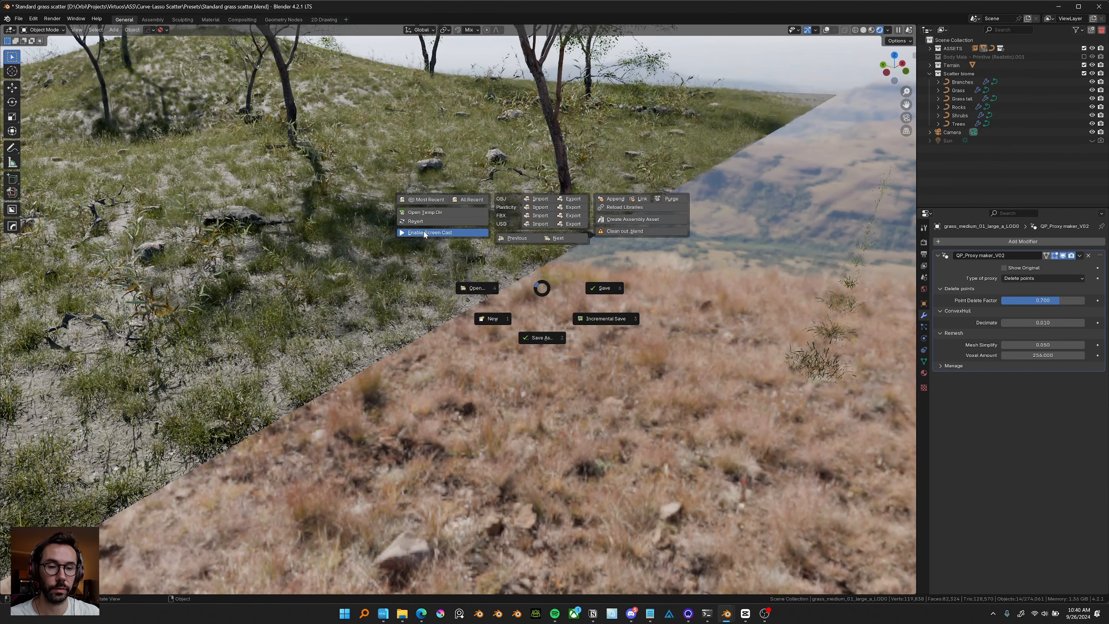
left_click(402, 232)
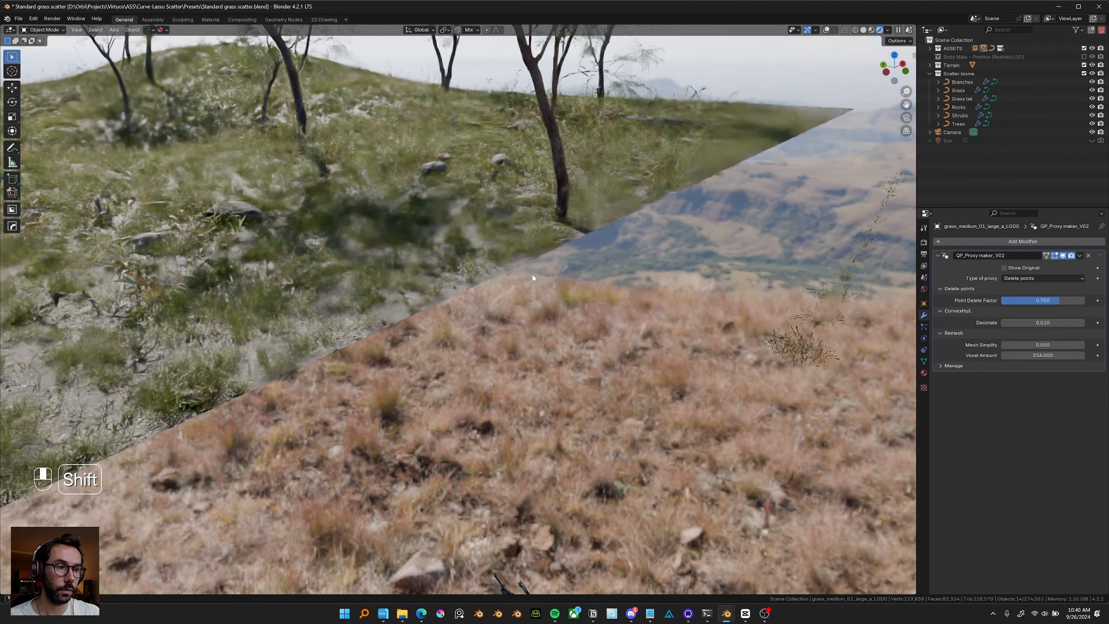
Set the grass proxy's Point Delete Factor to 0.3.
middle_click_drag(410, 244, 434, 264)
middle_click_drag(230, 210, 325, 227, "shift")
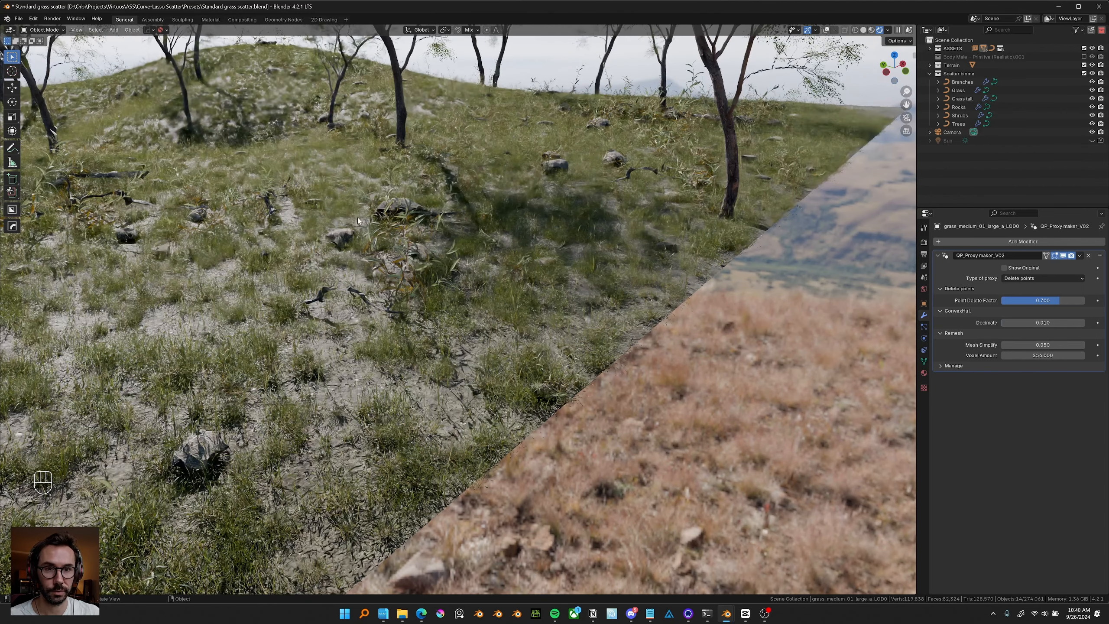
left_click(1029, 300, "alt")
type(".3")
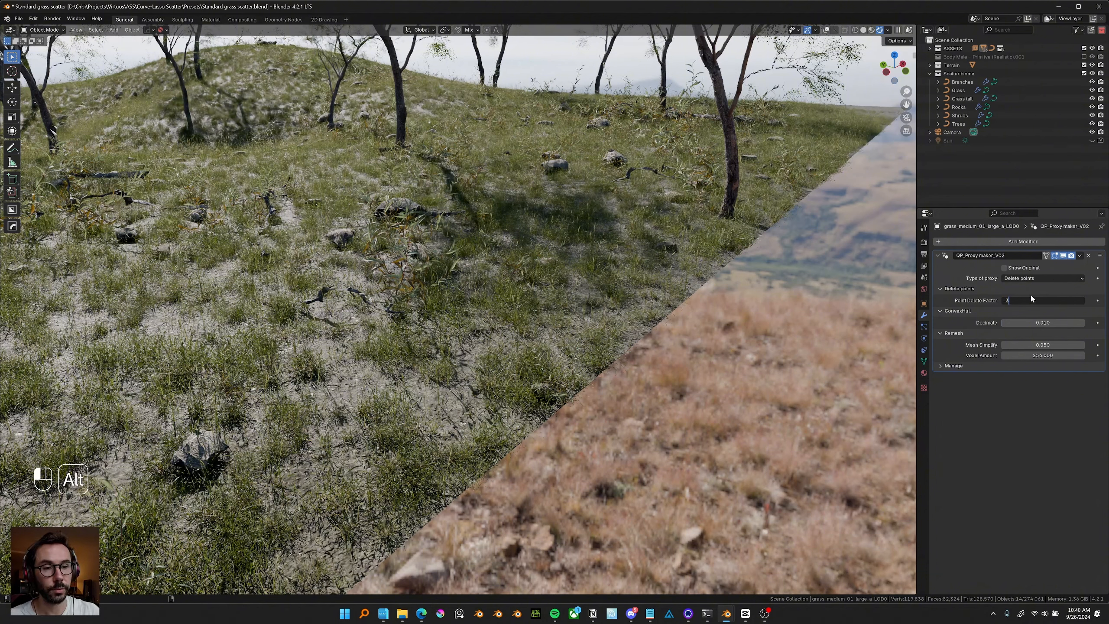
key("Return")
Set the grass proxy's Point Delete Factor to 0.4.
middle_click_drag(556, 316, 539, 303)
left_click(1037, 301, "alt")
type(".4")
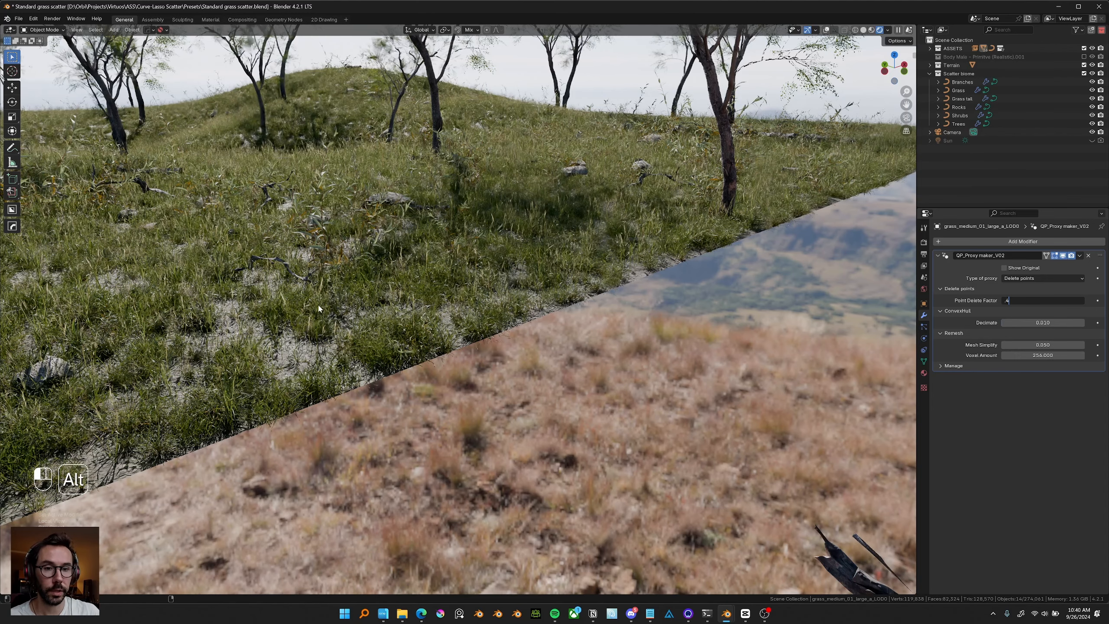
key("Return")
Select a small tree in the scene and set its proxy's Point Delete Factor to 0.4.
scroll(432, 268, "down", 3)
middle_click_drag(480, 266, 442, 284, "shift")
scroll(441, 285, "down", 5)
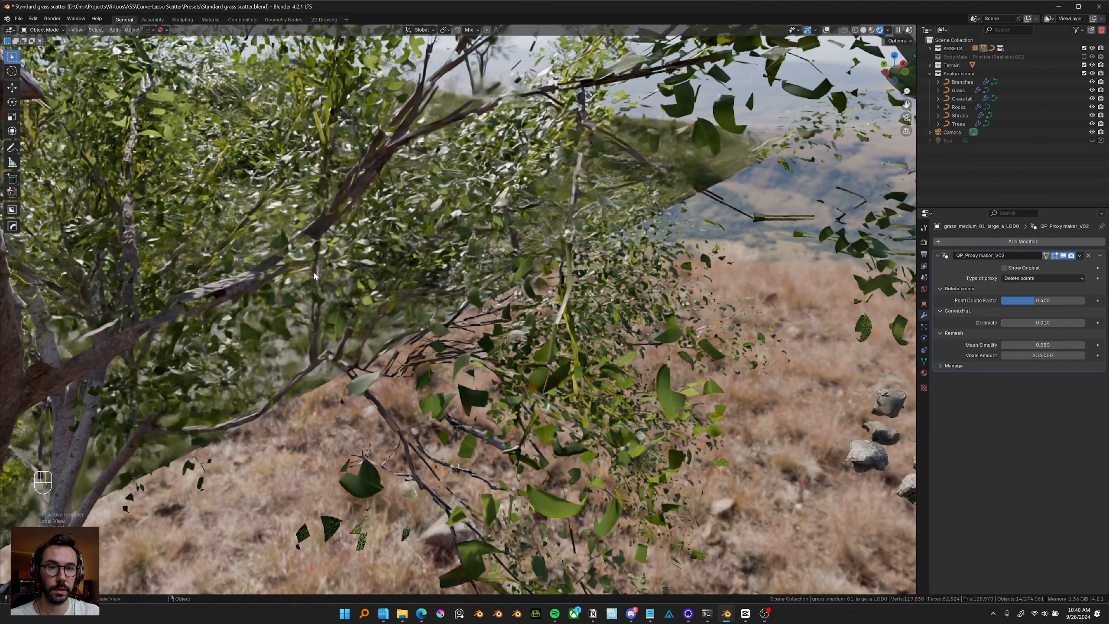
left_click(541, 290)
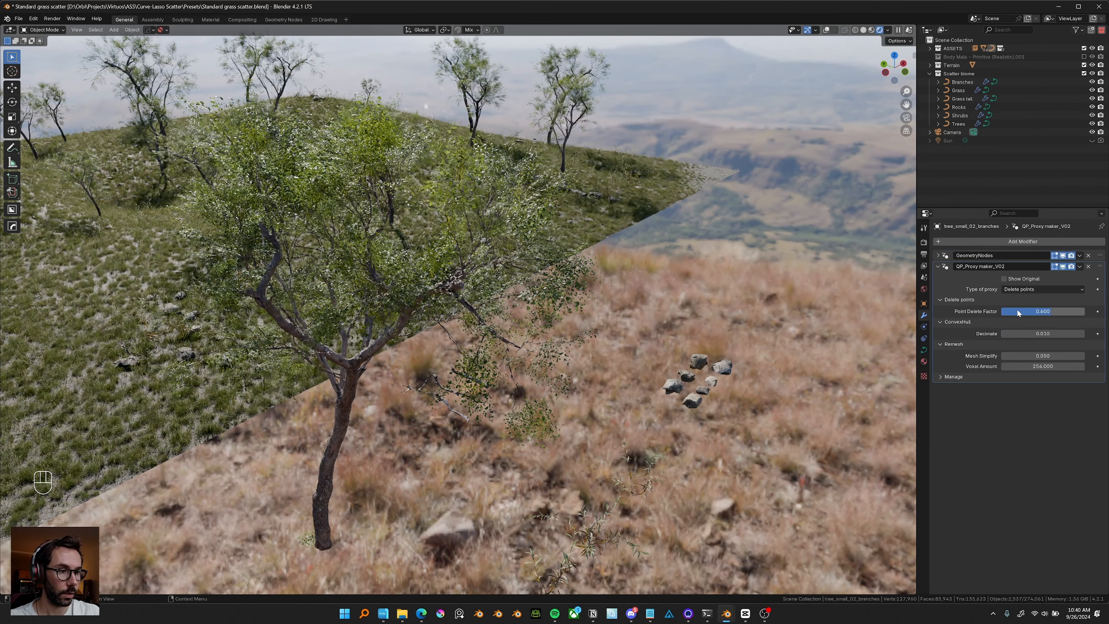
left_click(1018, 311)
type(".4")
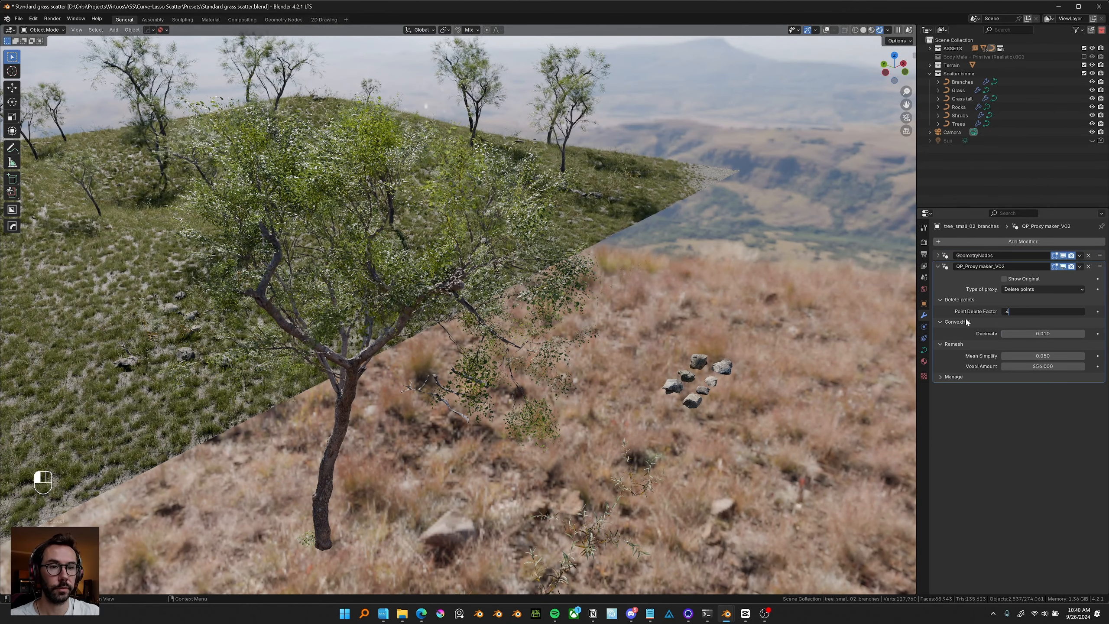
key("Return")
Frame the group of rock assets, select one rock and isolate it in local view.
middle_click_drag(660, 271, 642, 262)
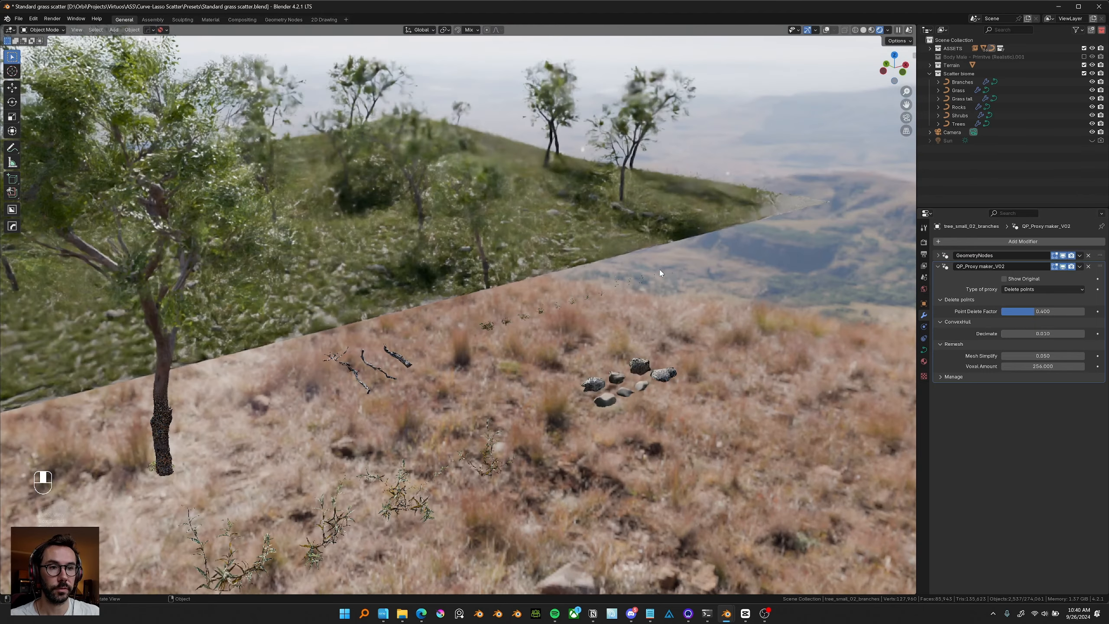
middle_click_drag(602, 308, 607, 293, "shift")
scroll(607, 293, "up", 2)
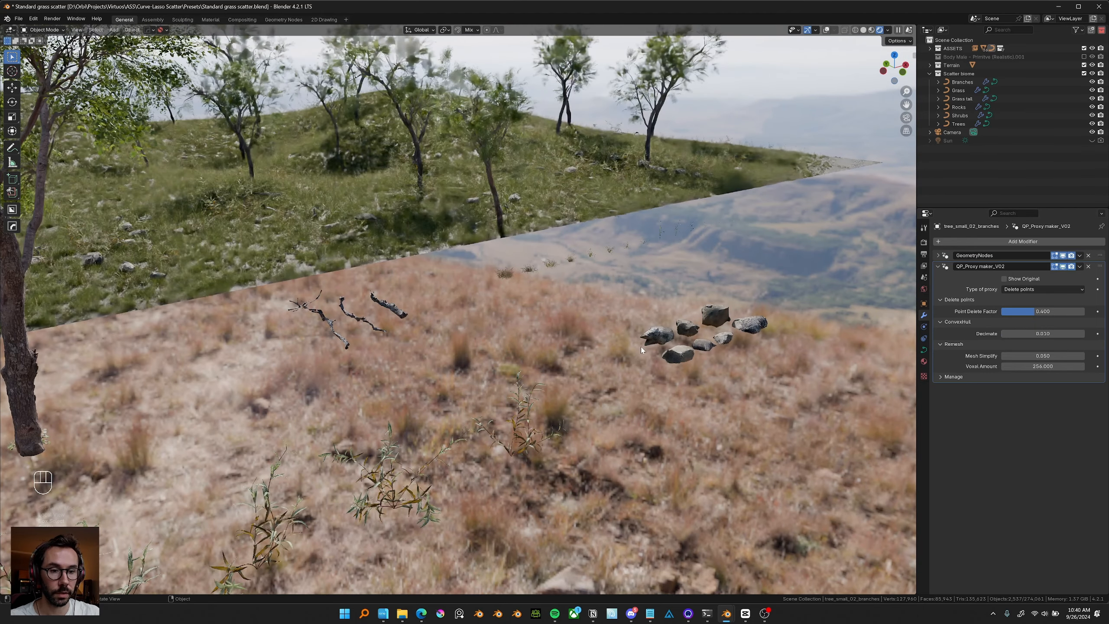
middle_click_drag(620, 339, 660, 378, "shift")
scroll(509, 298, "up", 2)
left_click_drag(661, 372, 517, 460)
key("KP_Decimal")
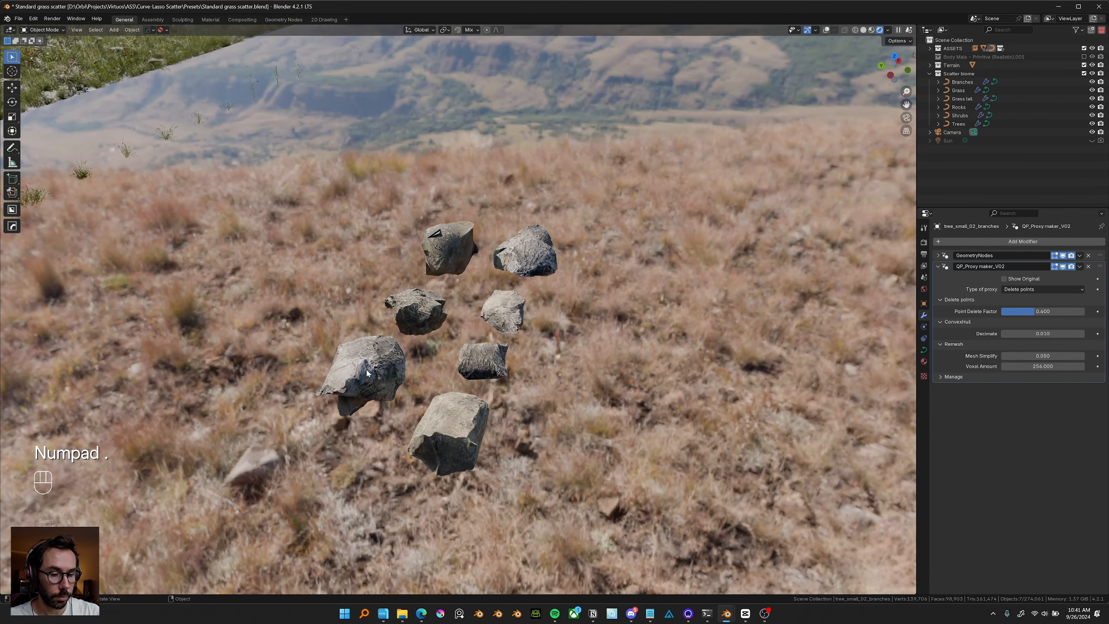
left_click(445, 369)
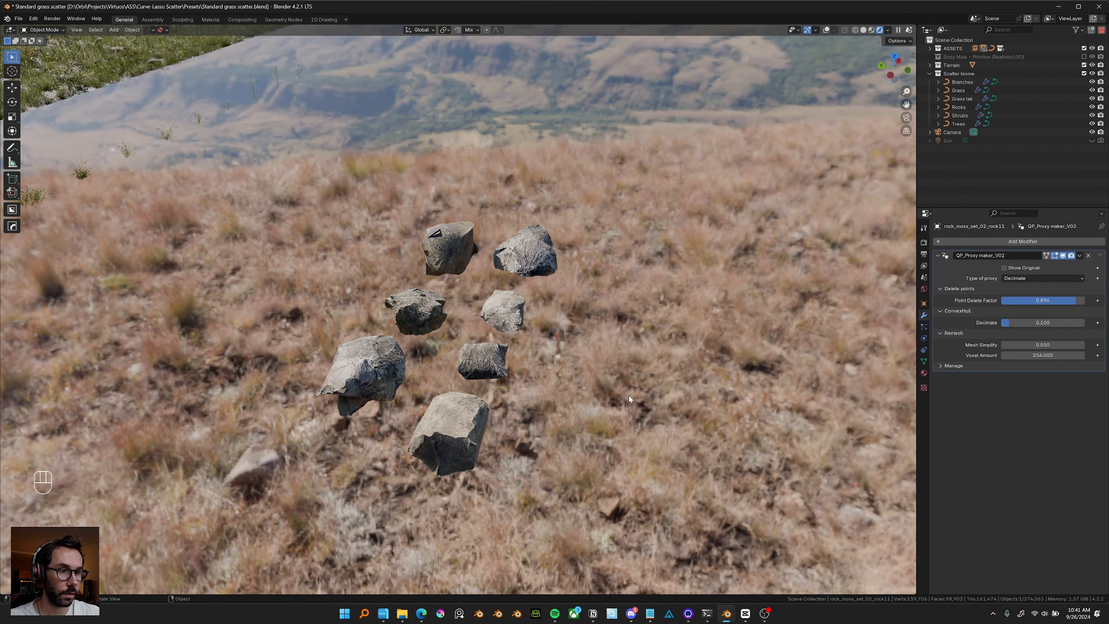
key("KP_Divide")
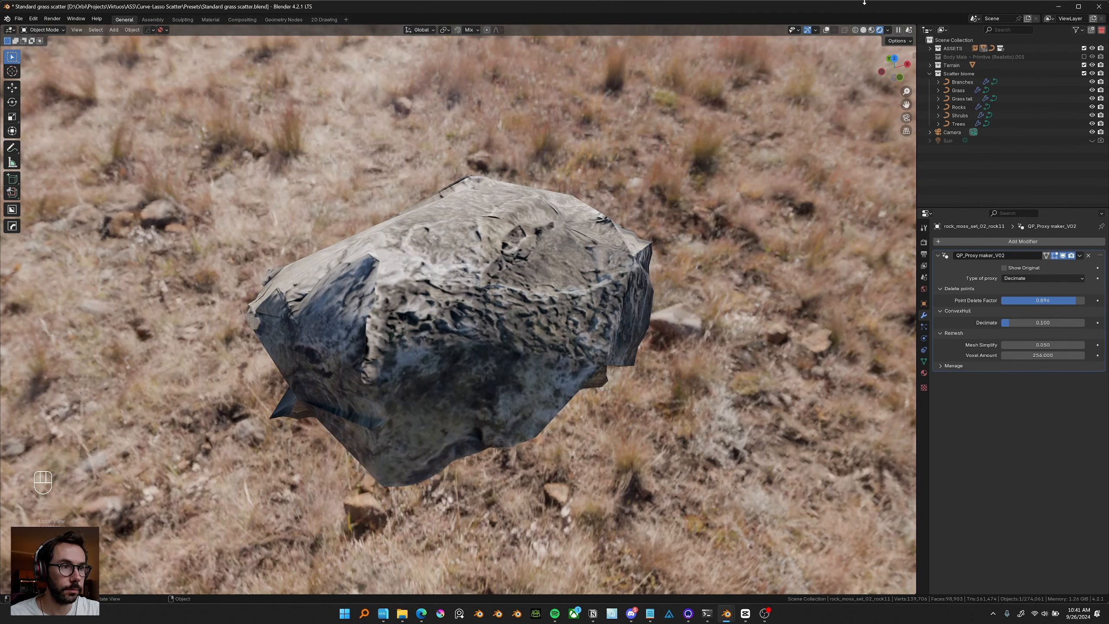
Switch to wireframe shading and drag the rock proxy's Decimate value to about 0.265.
left_click(867, 29)
middle_click_drag(663, 188, 692, 179)
left_click(864, 30)
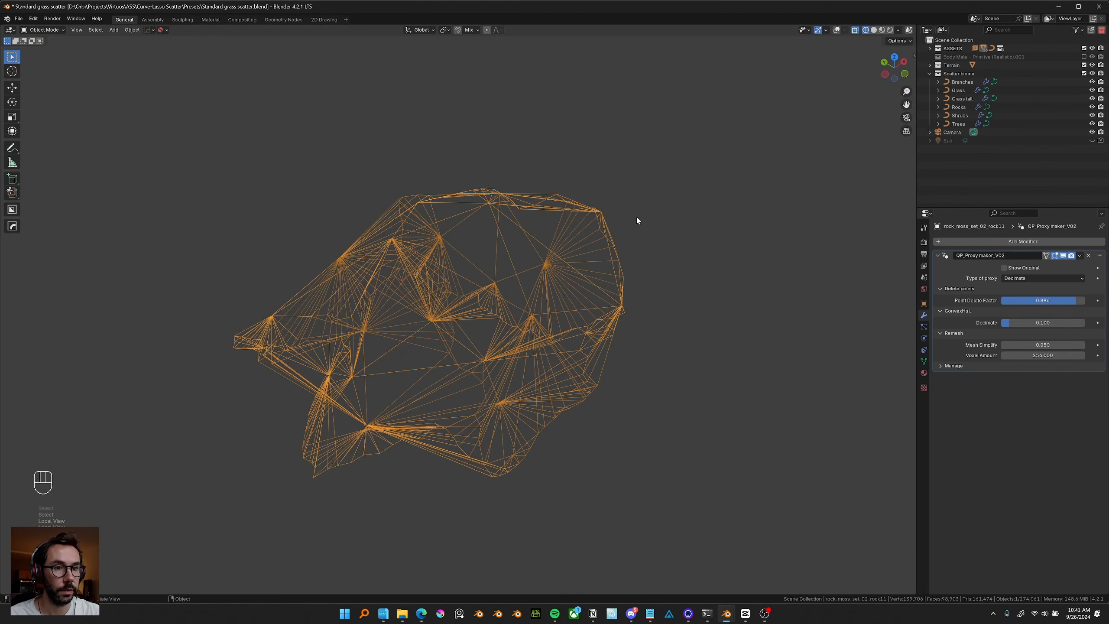
middle_click_drag(570, 243, 578, 250, "shift")
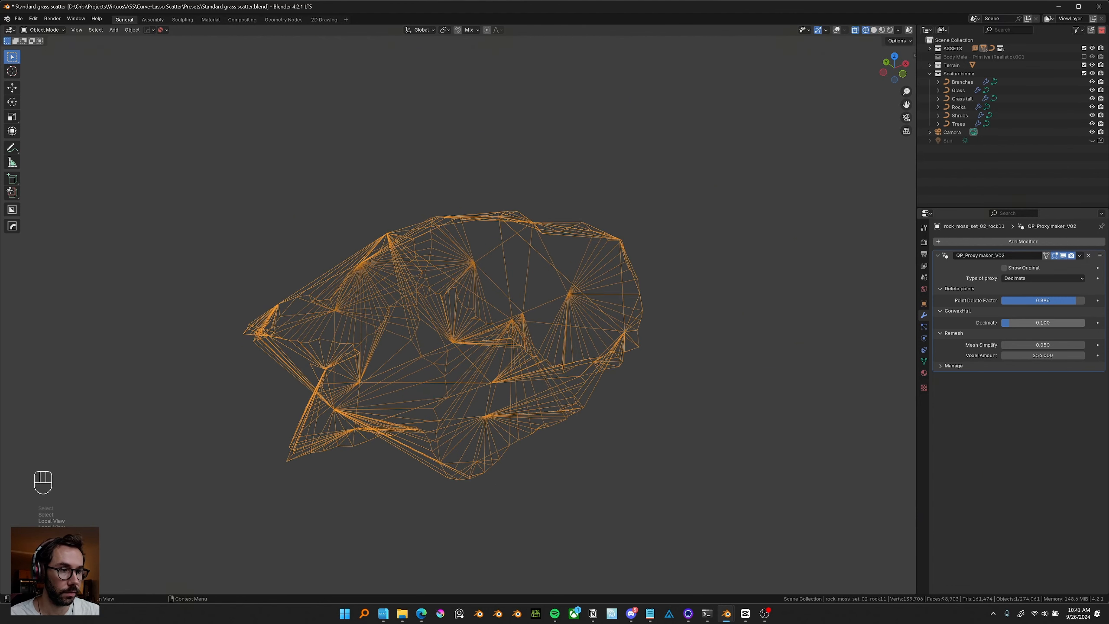
mouse_move(1009, 323)
left_mouse_down()
mouse_move(1049, 323)
mouse_move(1004, 323)
left_mouse_up()
middle_click_drag(601, 323, 755, 170)
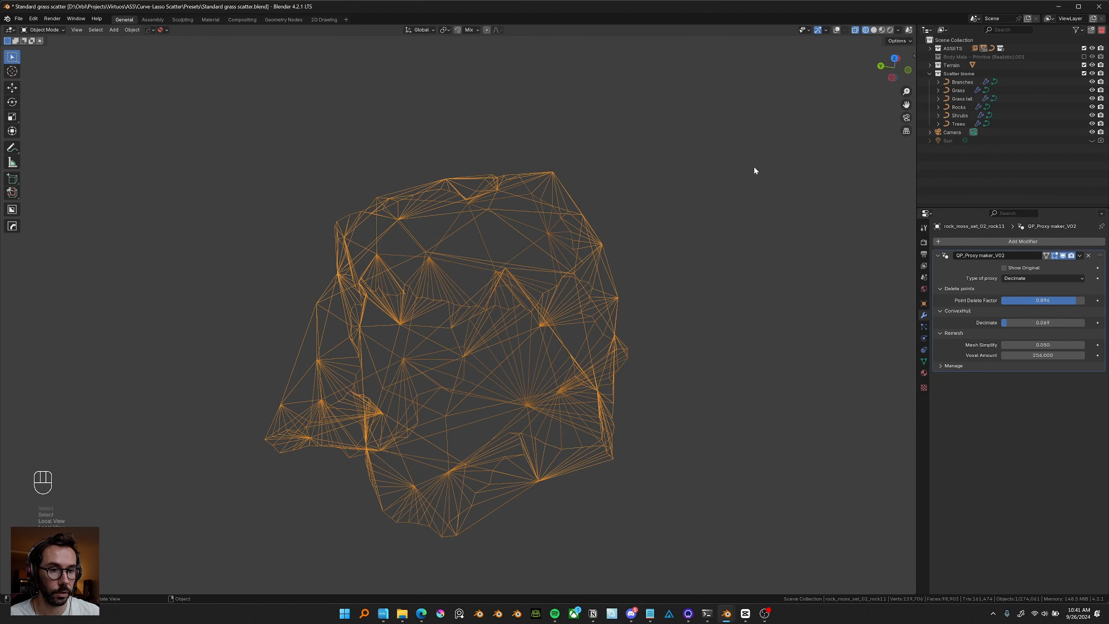
Switch to material preview shading and set the rock proxy's Decimate value to 0.1.
left_click(882, 29)
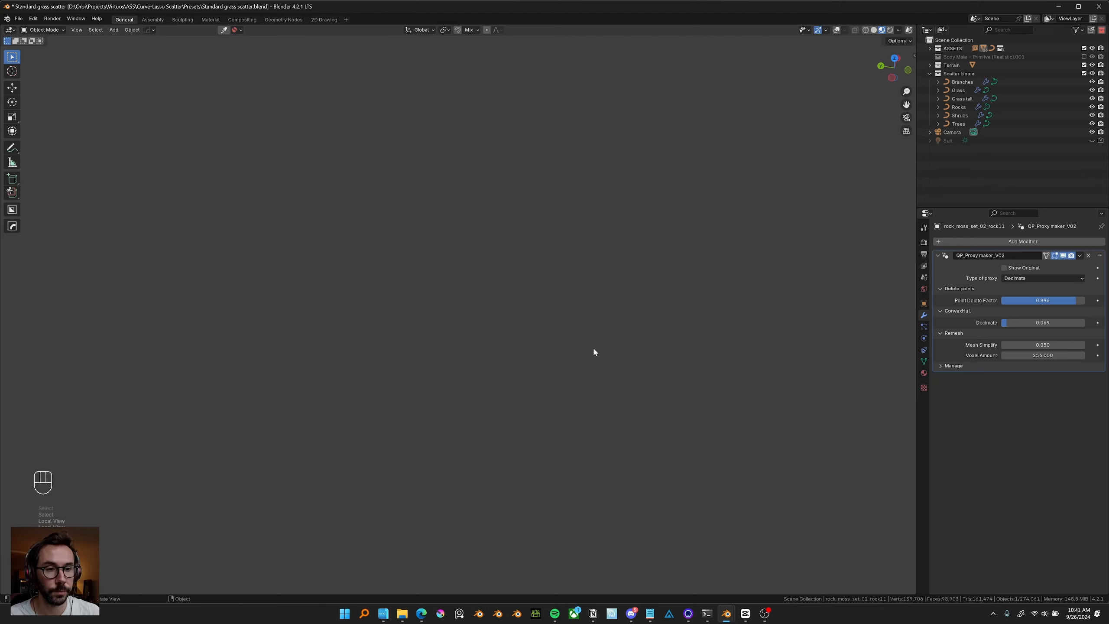
middle_click_drag(529, 291, 516, 302)
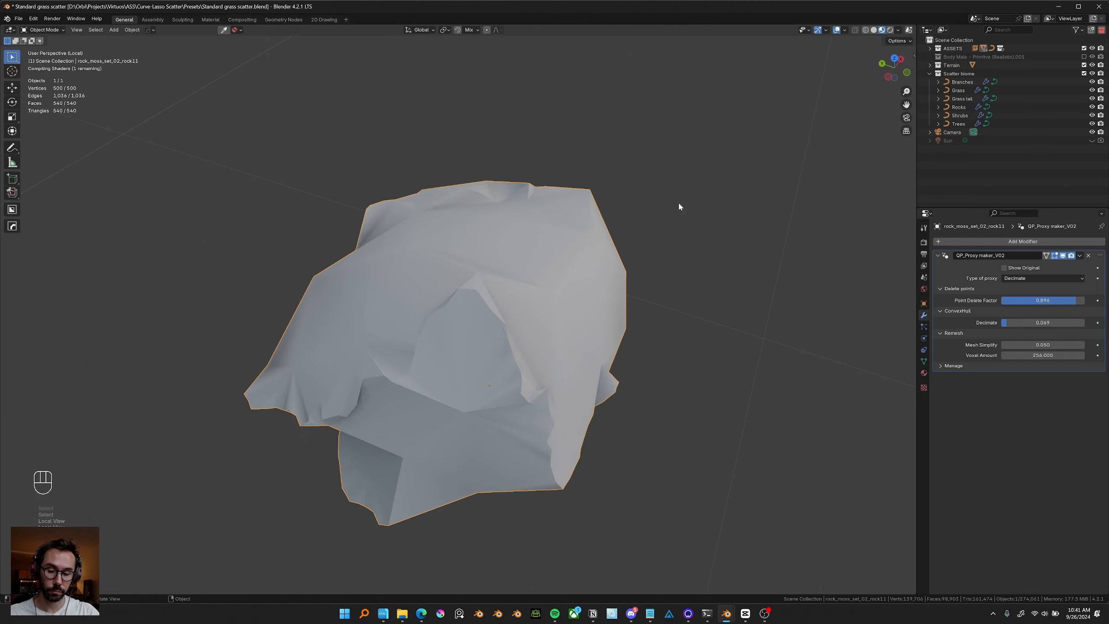
middle_click_drag(577, 234, 636, 312)
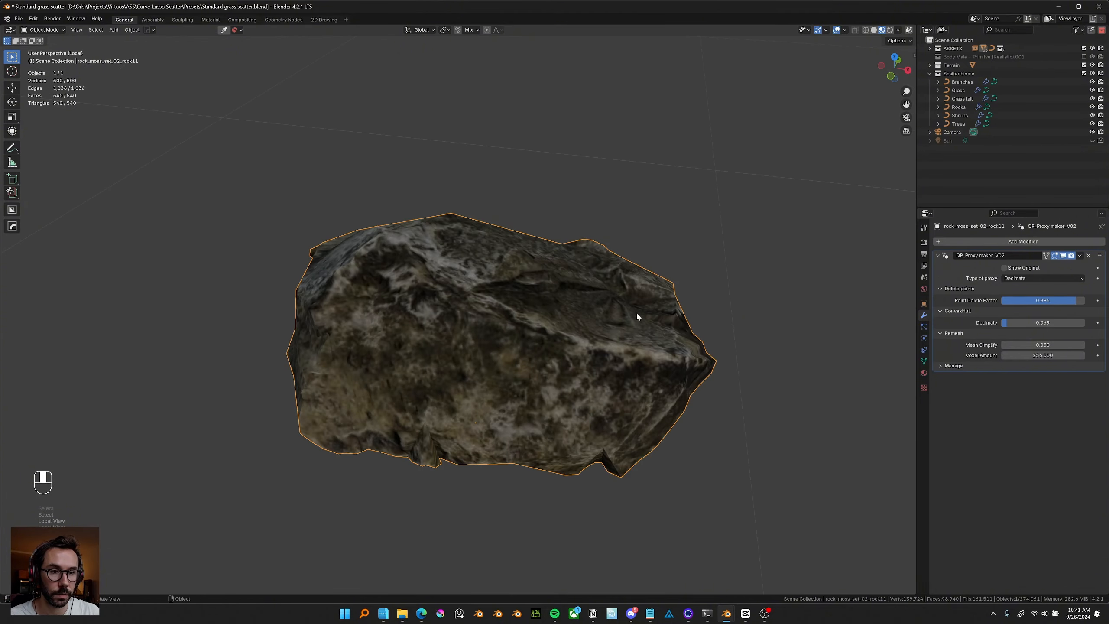
mouse_move(1021, 323)
left_mouse_down()
mouse_move(1040, 323)
mouse_move(1010, 323)
left_mouse_up()
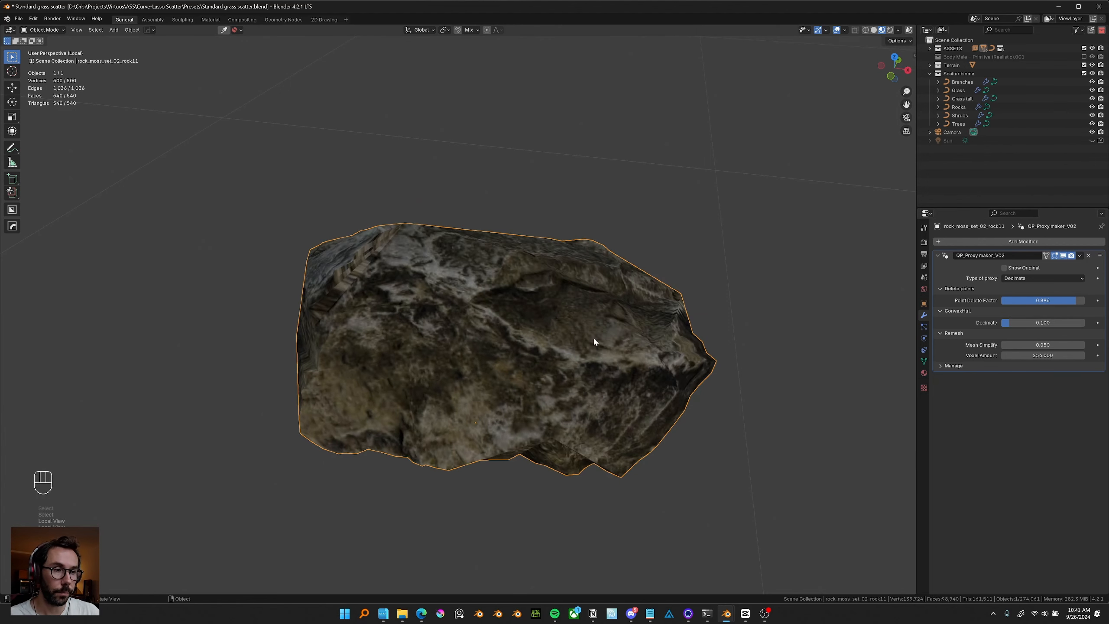
Change the rock's proxy type to Remesh and set its Voxel Amount to 64.
mouse_move(592, 336)
middle_mouse_down()
mouse_move(576, 332)
mouse_move(607, 330)
middle_mouse_up()
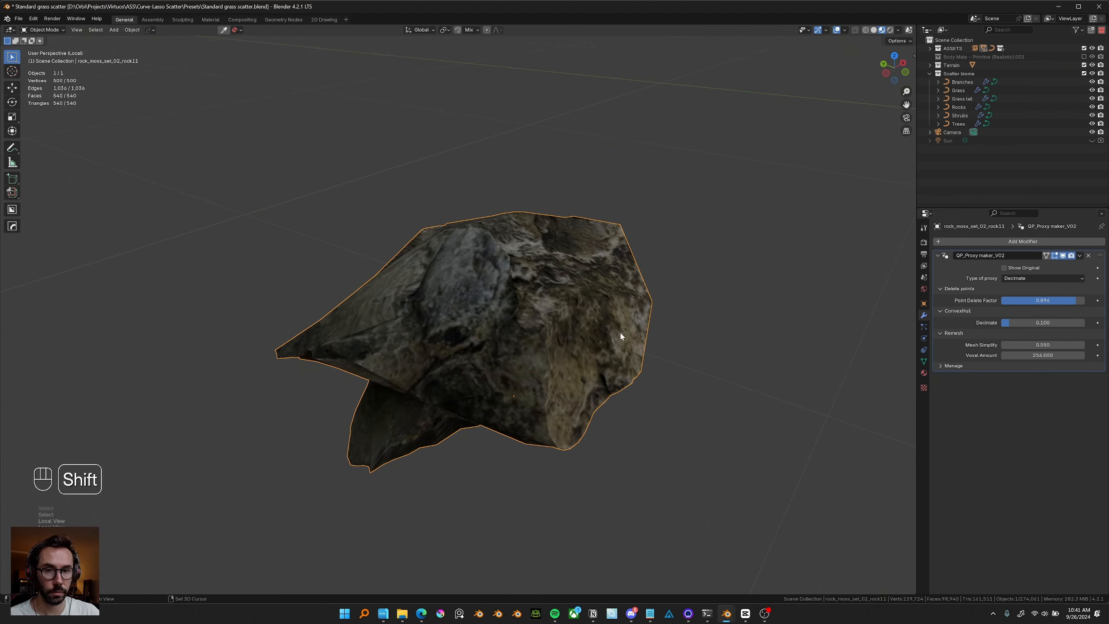
middle_click_drag(535, 321, 608, 330, "shift")
middle_click_drag(606, 328, 620, 334)
left_click(1061, 278)
left_click(1014, 306)
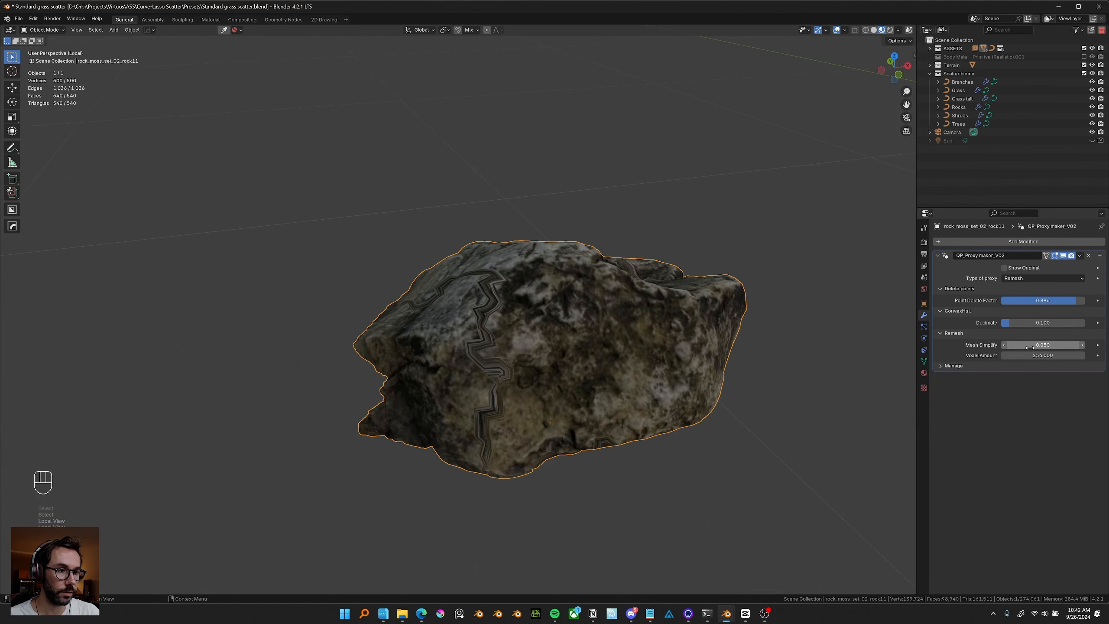
left_click(1048, 354)
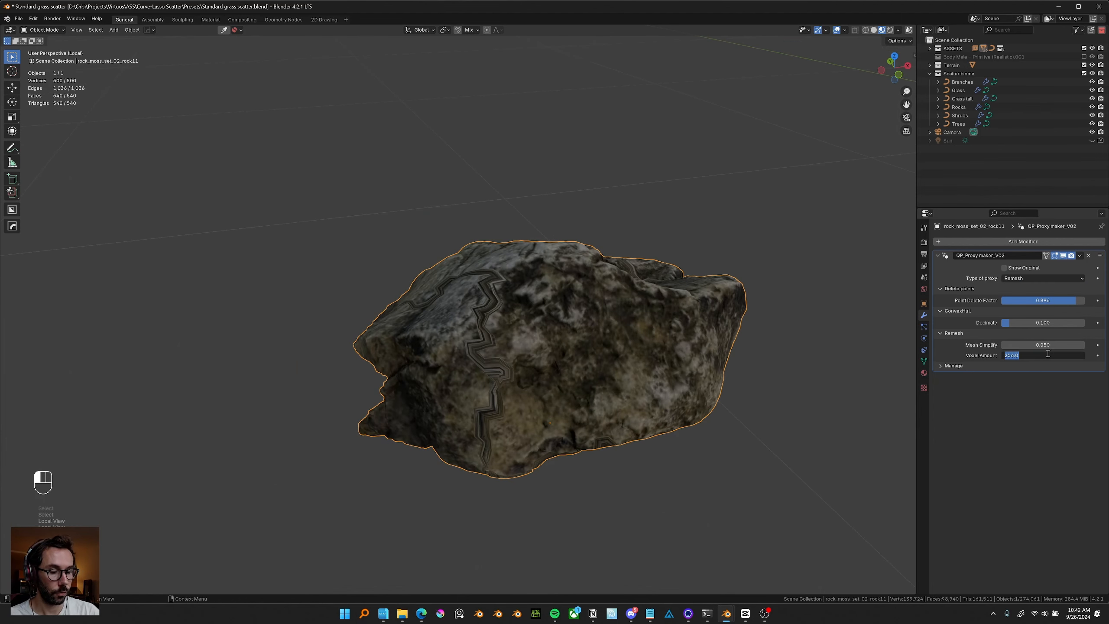
type("64")
key("Return")
Orbit and zoom around the remeshed rock proxy to inspect it.
middle_click_drag(687, 337, 515, 372)
middle_click_drag(523, 418, 498, 367)
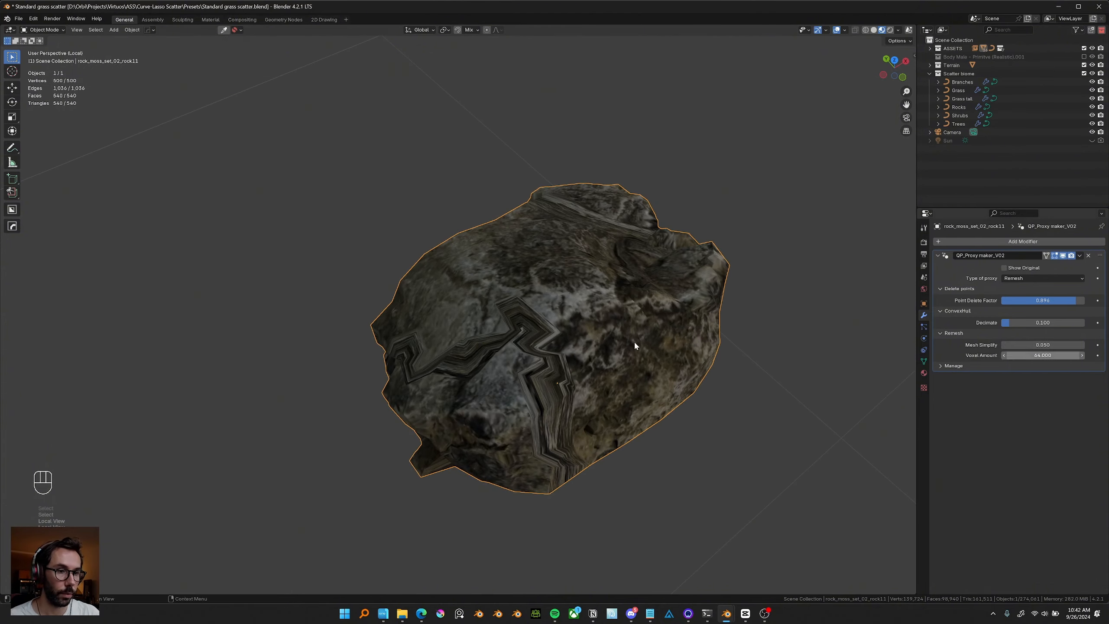
middle_click_drag(634, 345, 469, 313)
scroll(537, 325, "down", 5)
scroll(469, 361, "up", 3)
scroll(503, 352, "down", 4)
scroll(462, 317, "up", 5)
scroll(472, 319, "down", 6)
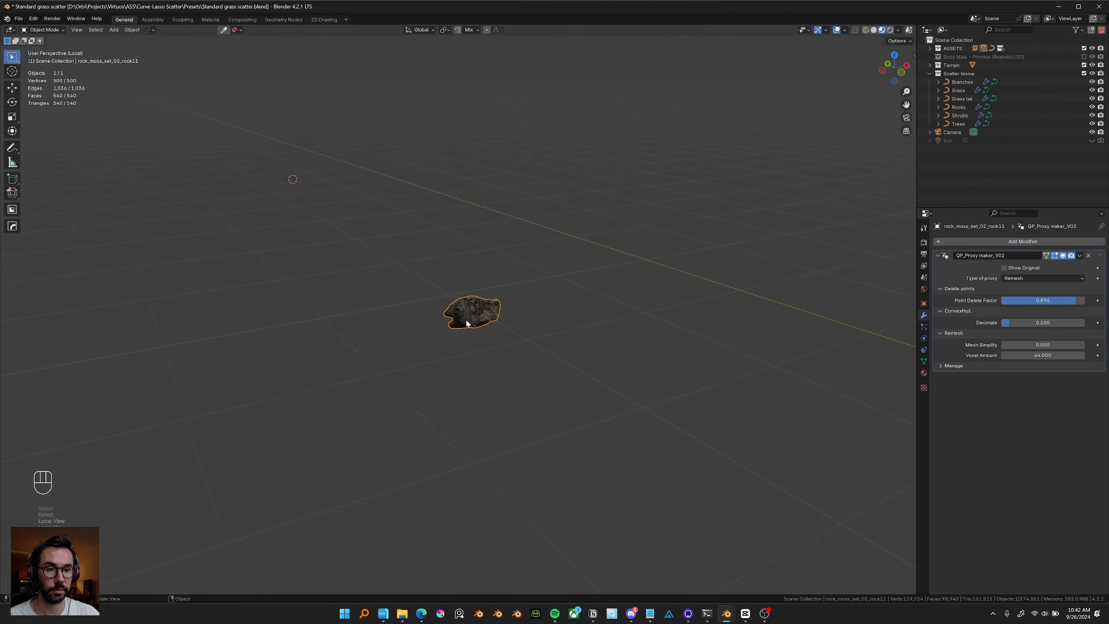
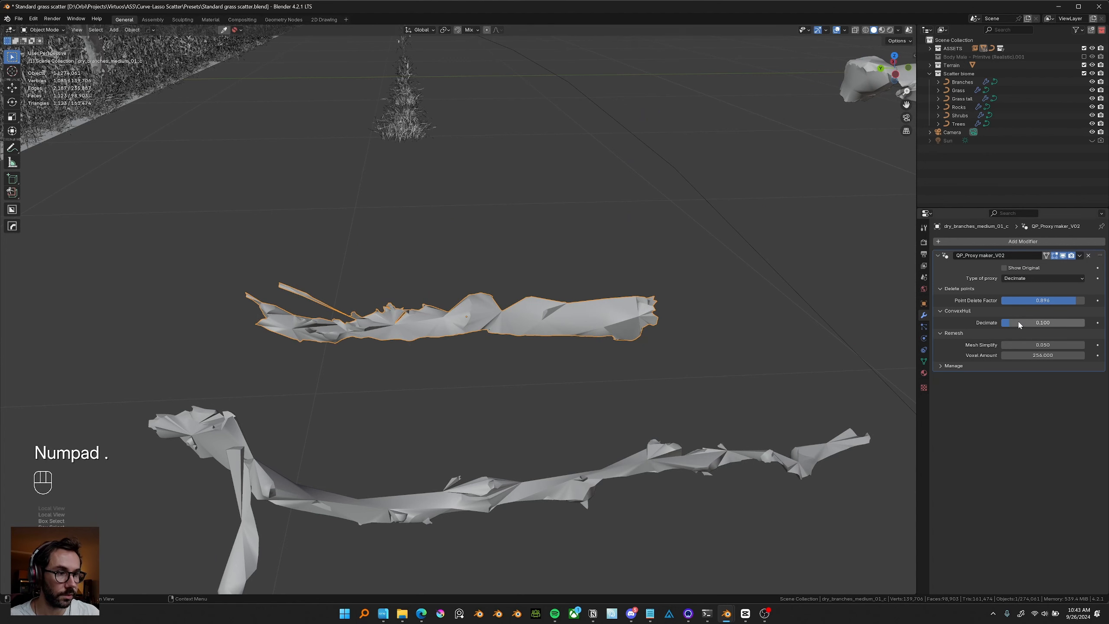
Set the branch proxy's ConvexHull Decimate value to 0.
left_click_drag(1058, 319, 1005, 319)
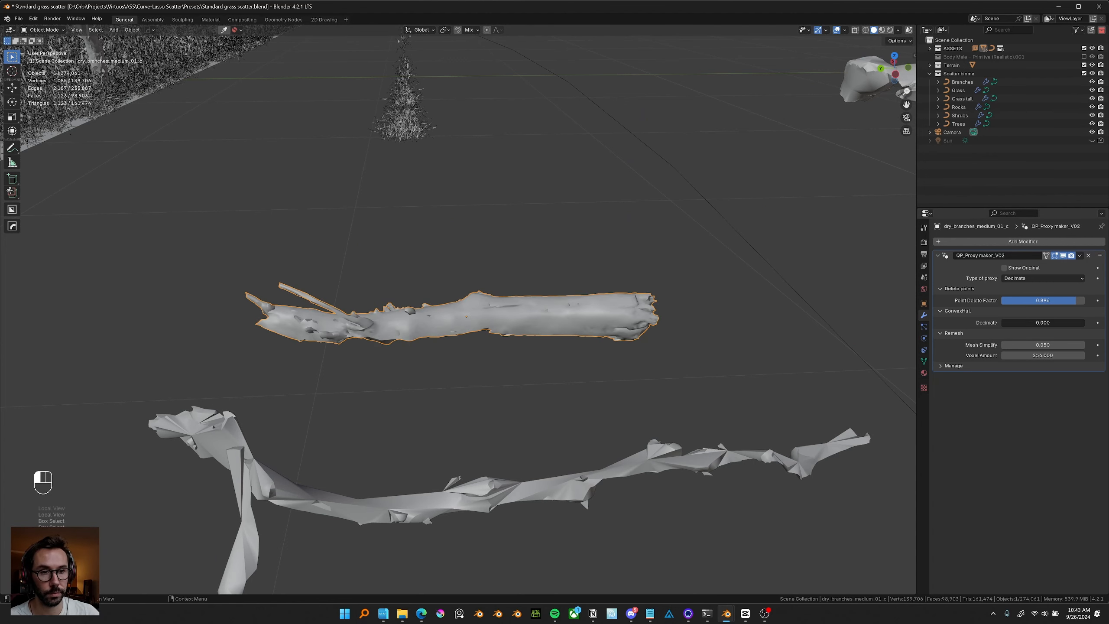
middle_click_drag(538, 336, 499, 340)
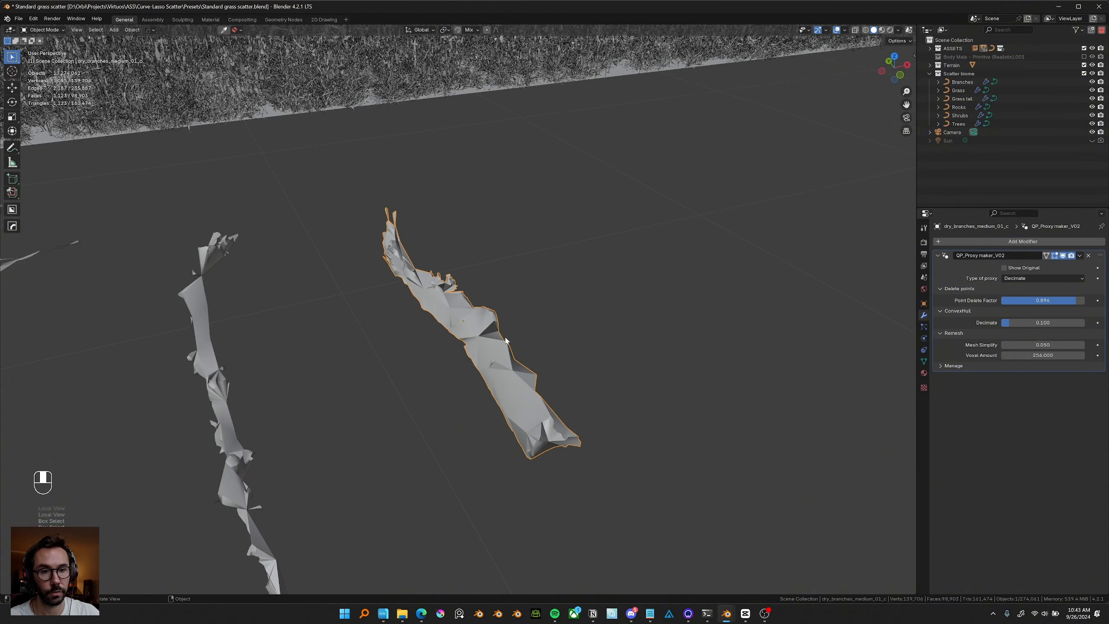
scroll(499, 340, "down", 4)
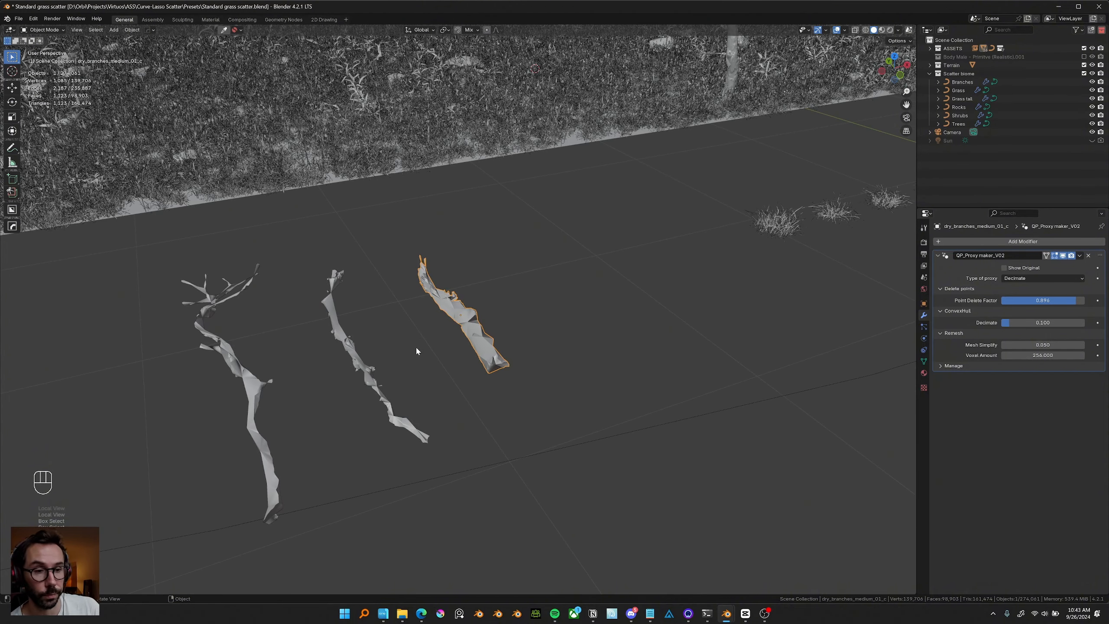
scroll(468, 323, "down", 3)
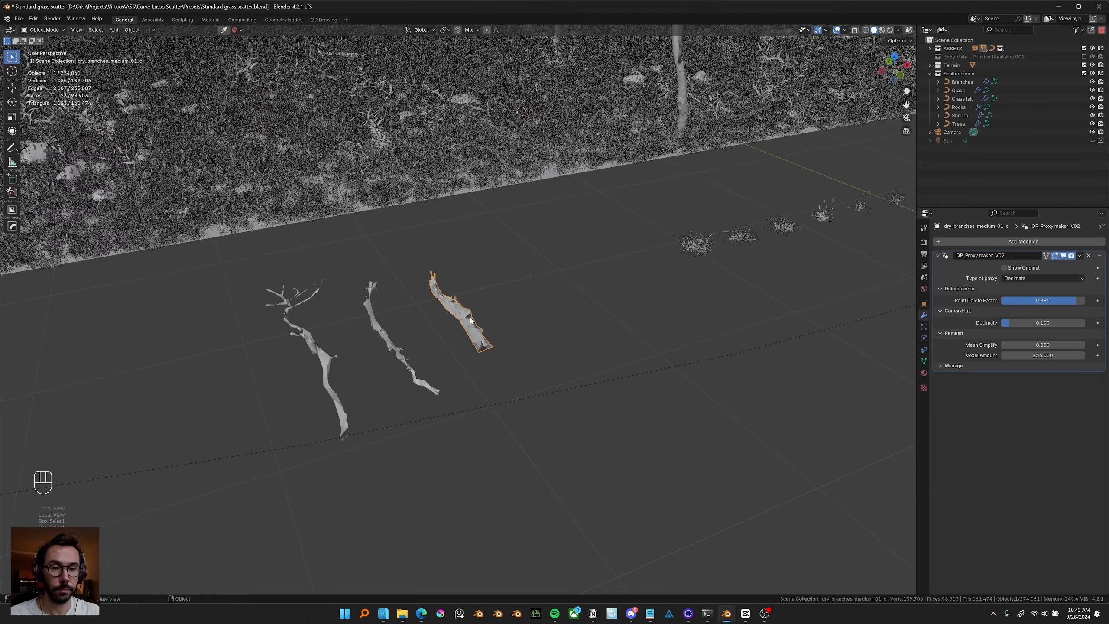
middle_click_drag(471, 324, 556, 320, "shift")
scroll(590, 327, "down", 3)
scroll(556, 321, "down", 2)
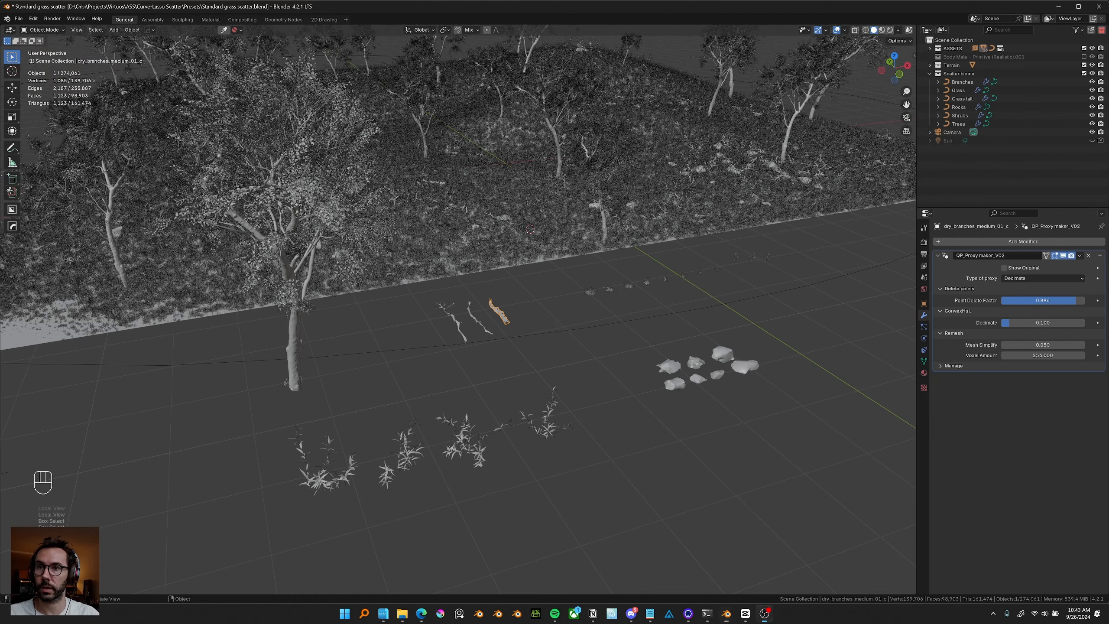
Leave local view and switch the viewport to solid shading.
left_click(401, 286)
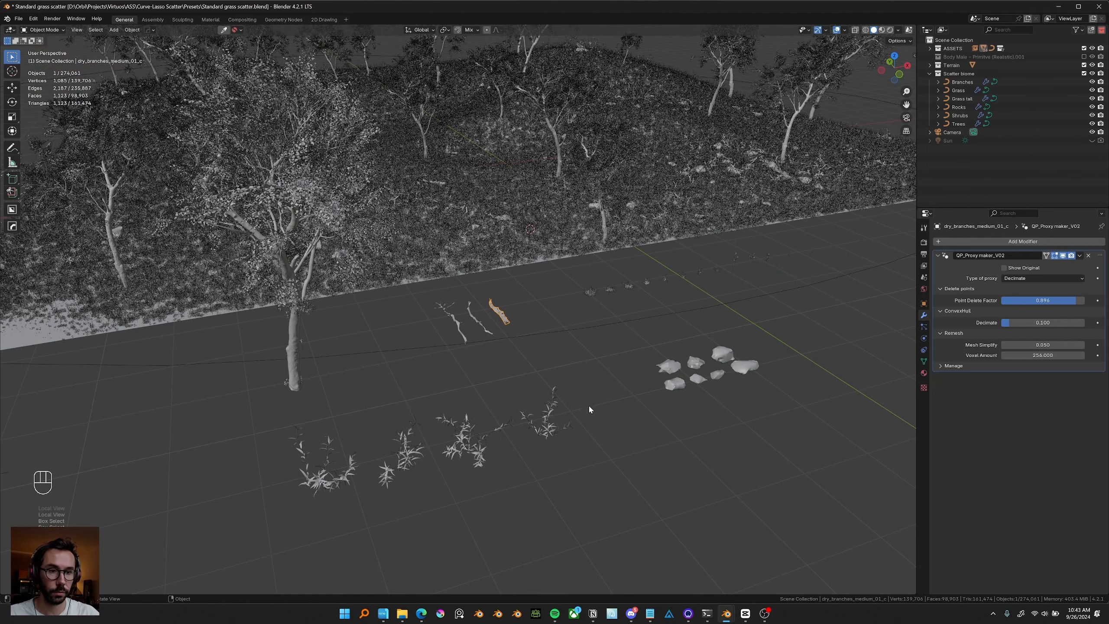
middle_click_drag(588, 404, 630, 333)
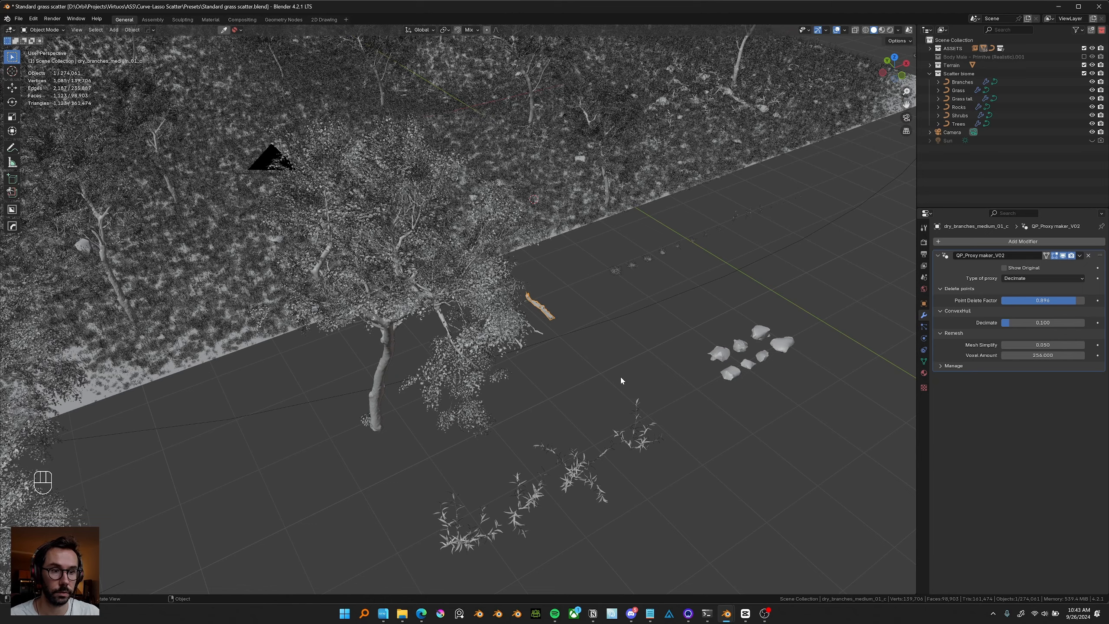
middle_click_drag(621, 375, 621, 373)
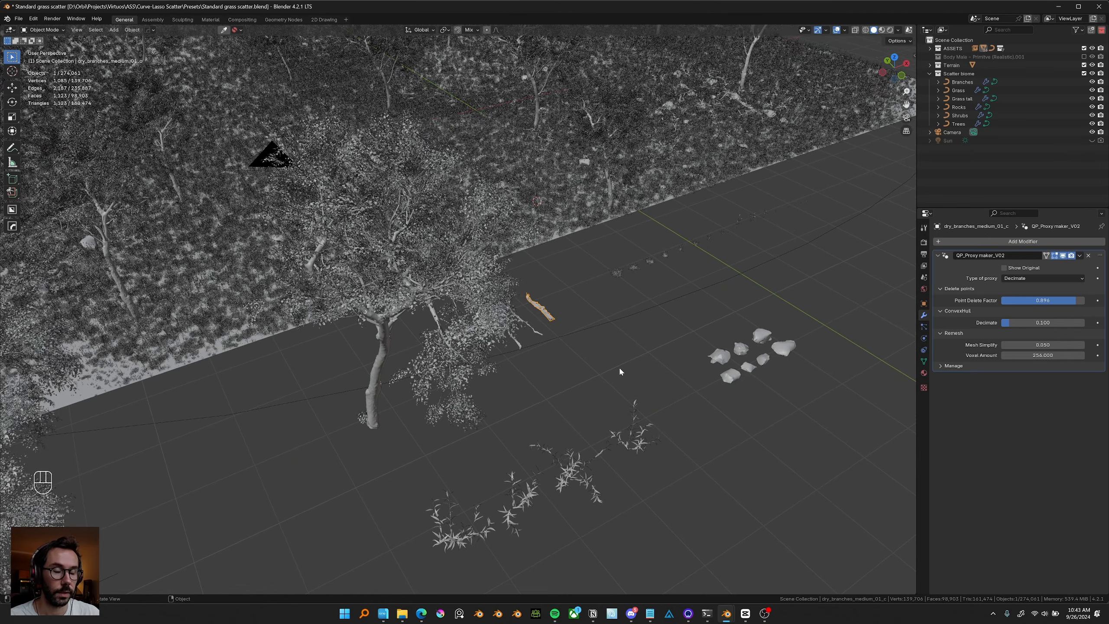
key("slash")
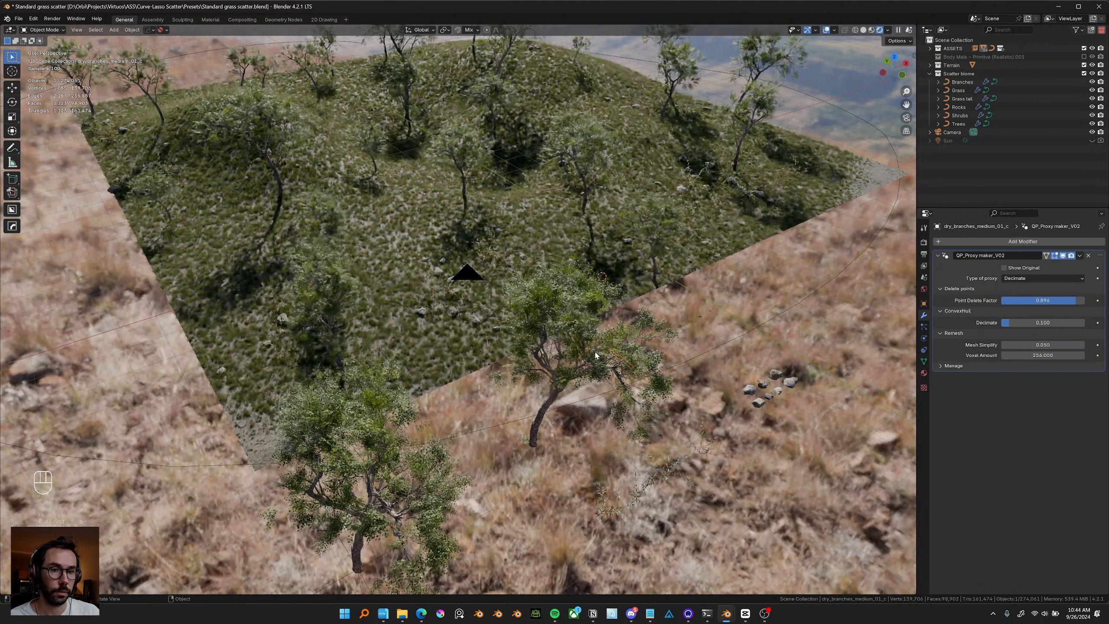
middle_click_drag(596, 355, 612, 333)
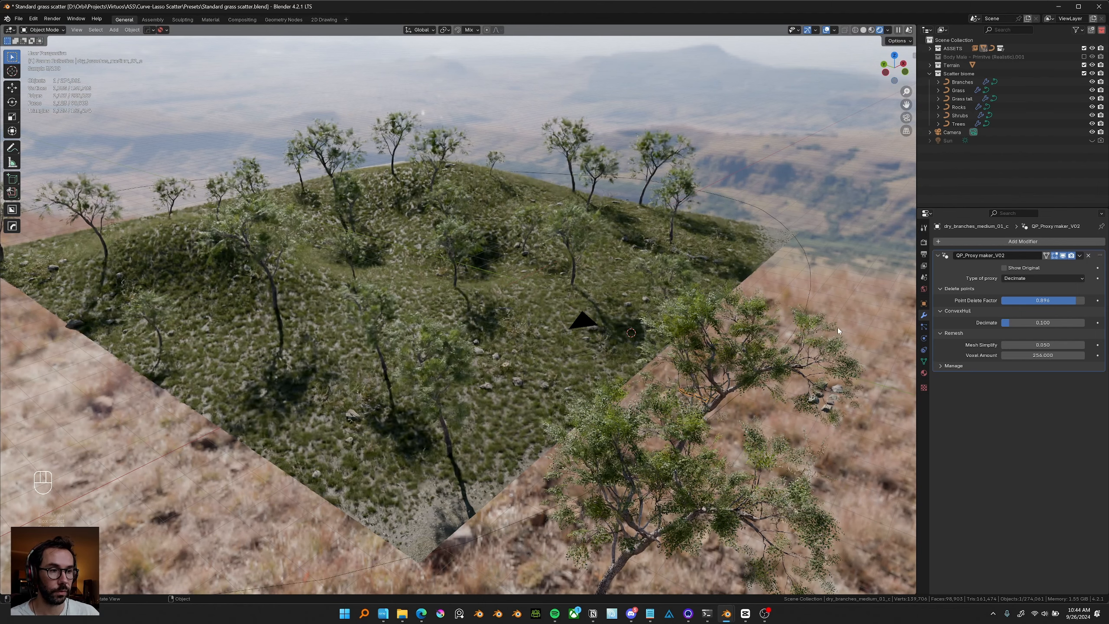
left_click(863, 30)
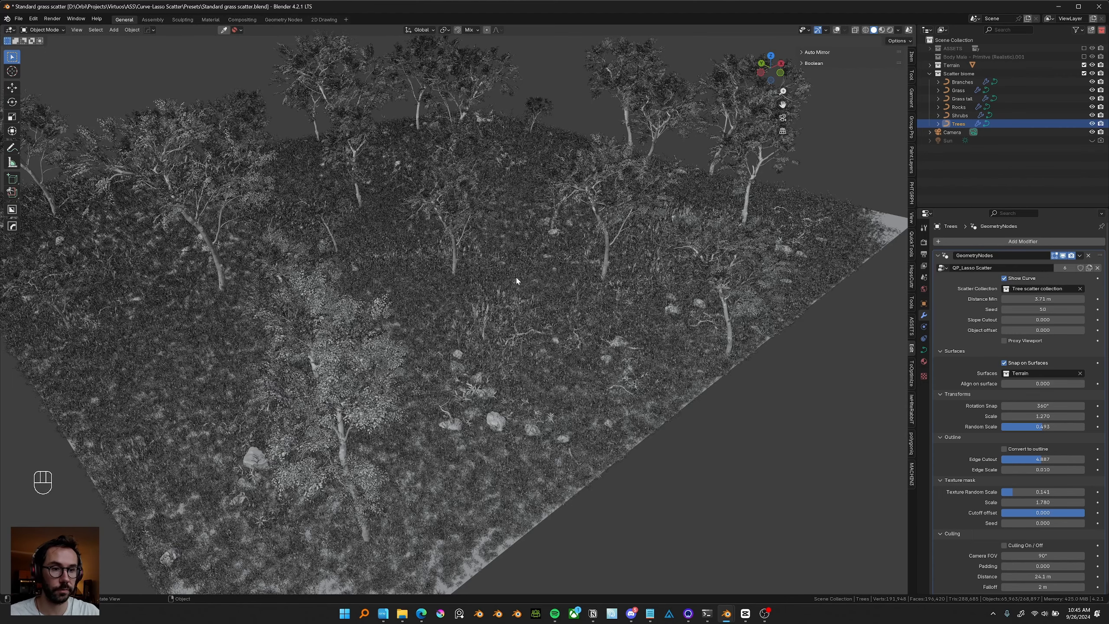
Add a plane mesh beside the terrain.
middle_click_drag(476, 282, 542, 318)
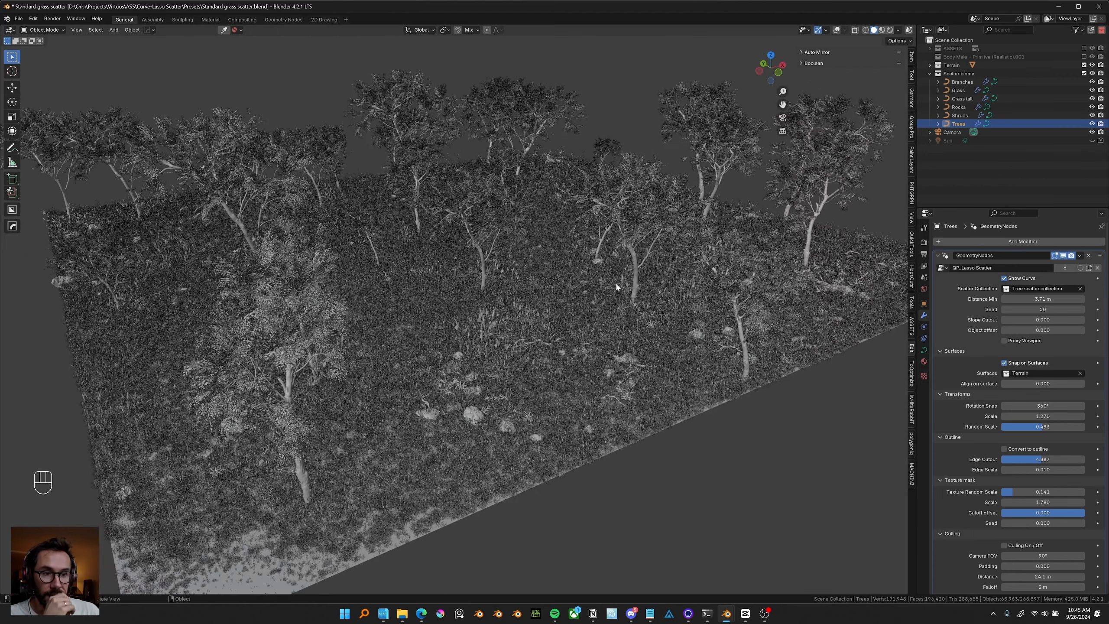
middle_click_drag(615, 281, 627, 293)
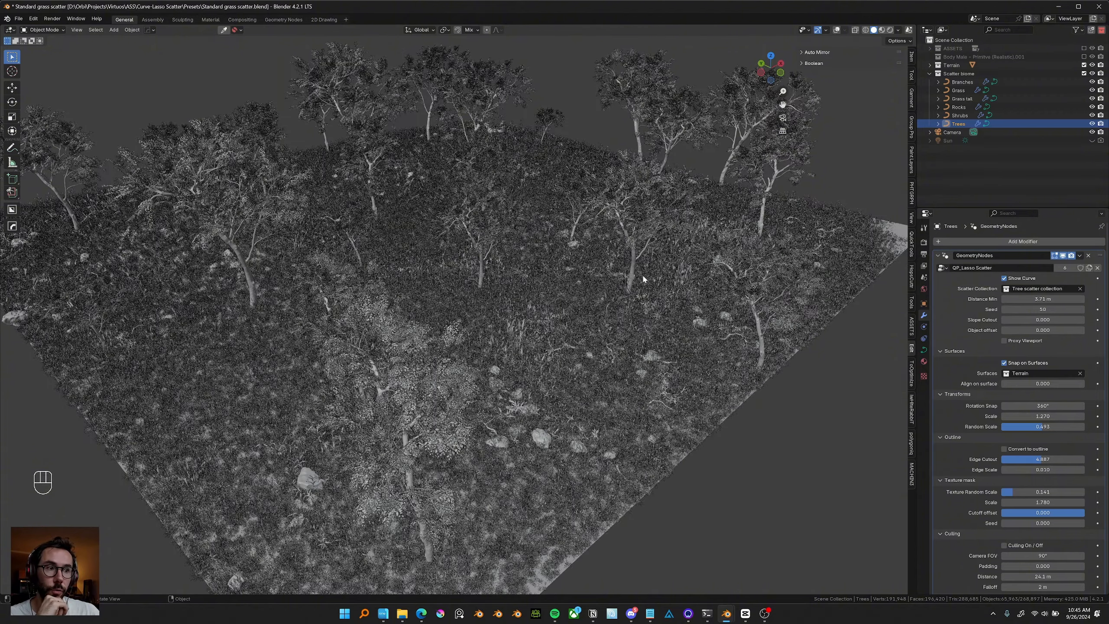
middle_click_drag(639, 364, 601, 336, "shift")
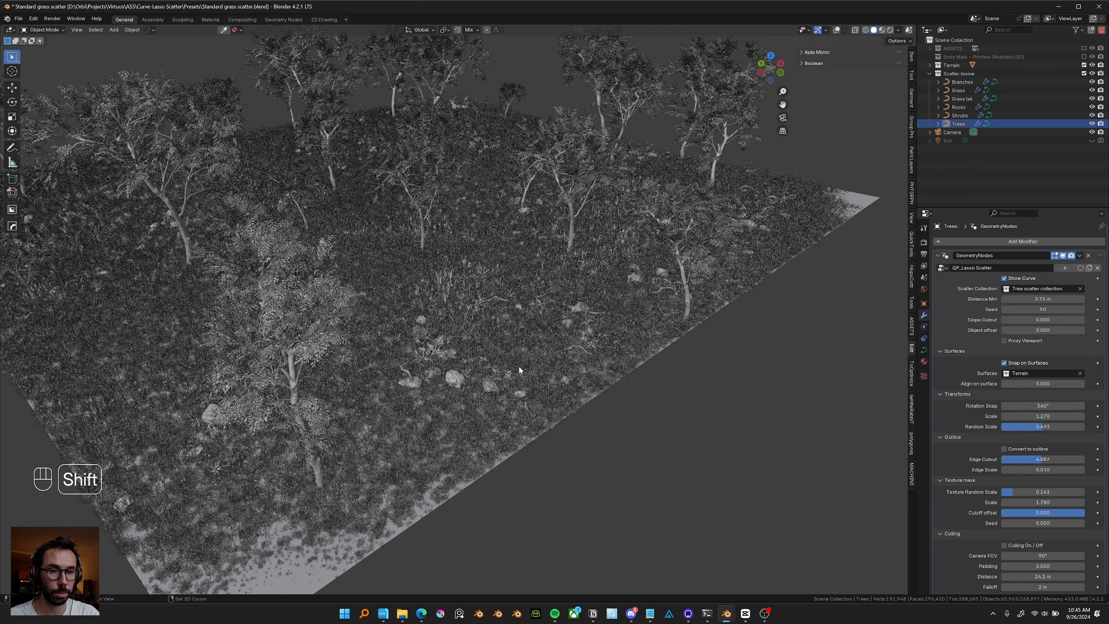
middle_click_drag(667, 375, 628, 380, "shift")
key("shift+a")
mouse_move(626, 377)
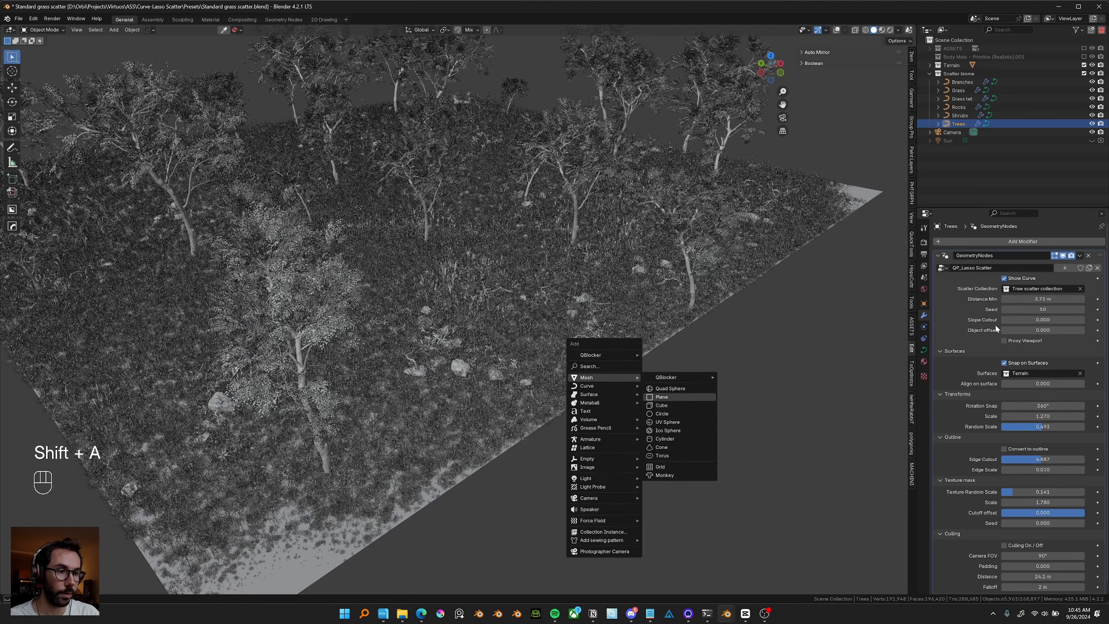
left_click(662, 396)
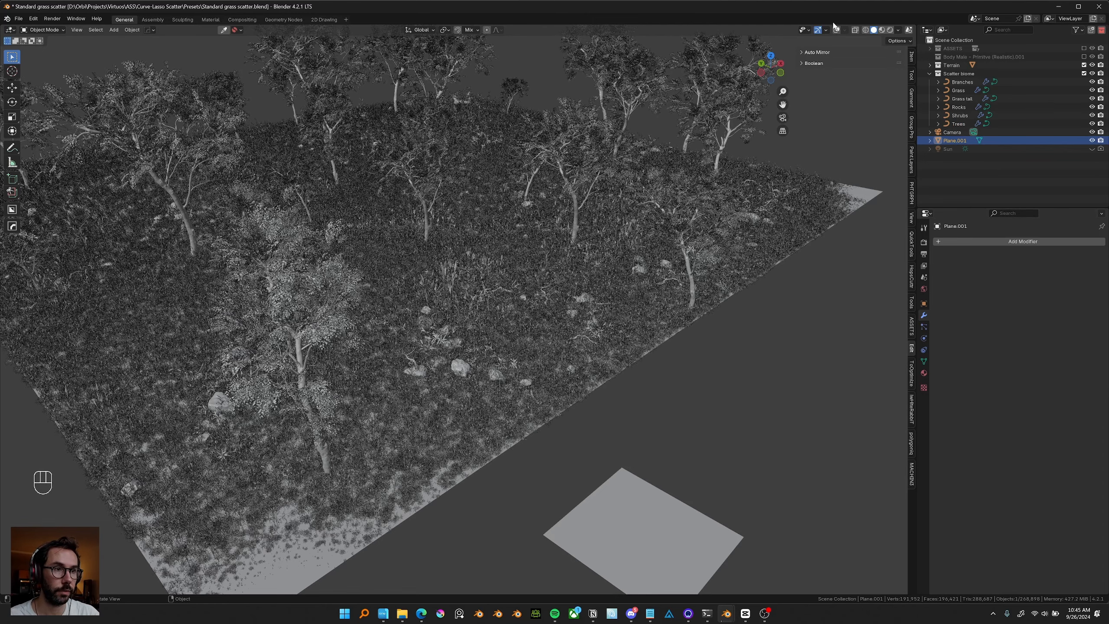
key("shift+alt+z")
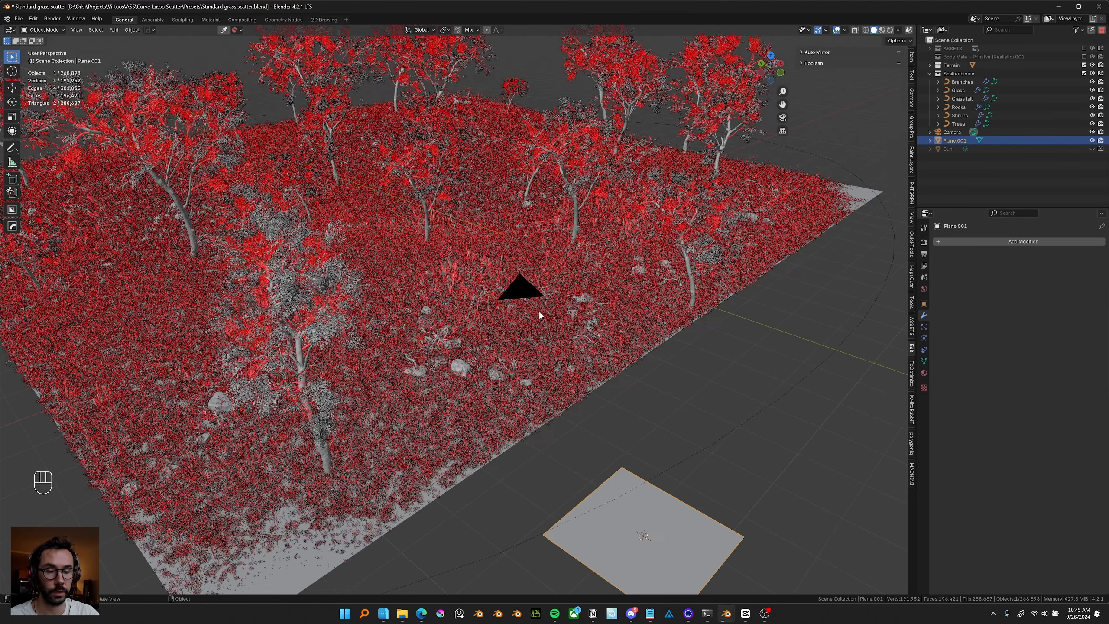
scroll(538, 309, "down", 3)
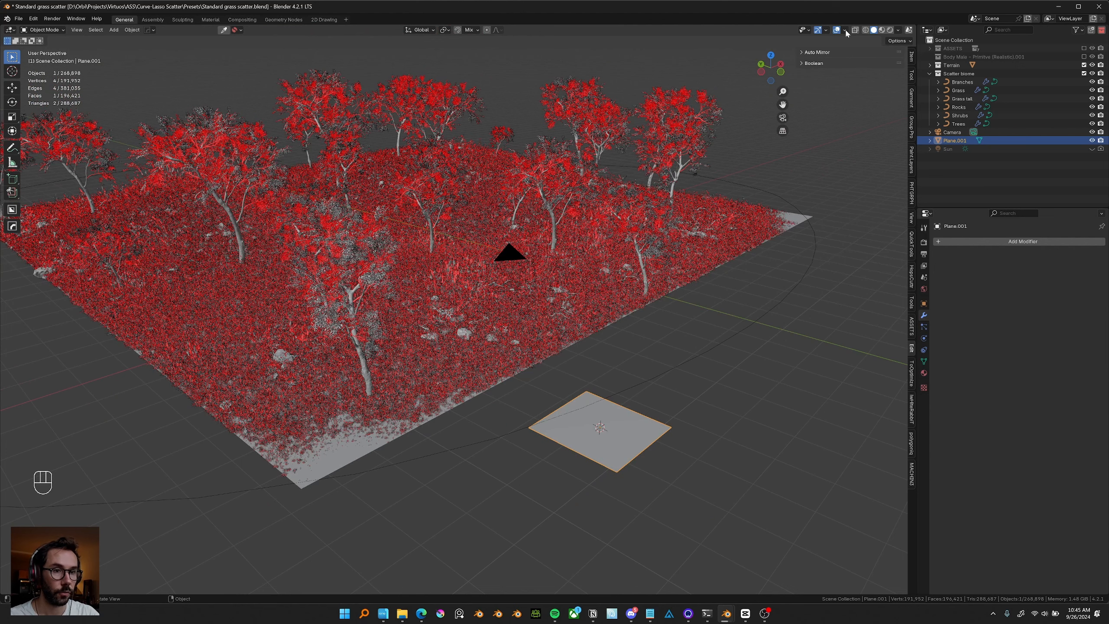
left_click(845, 30)
left_click(802, 183)
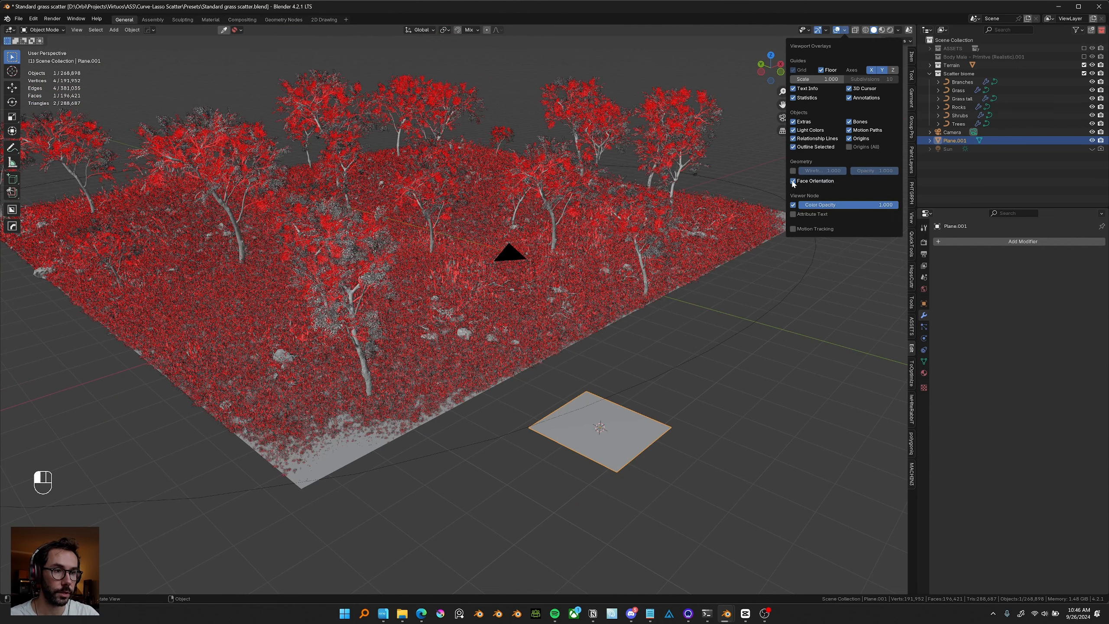
Select the plane and add the QP_DrawScatter_V02 geometry-nodes modifier to it.
left_click(675, 147)
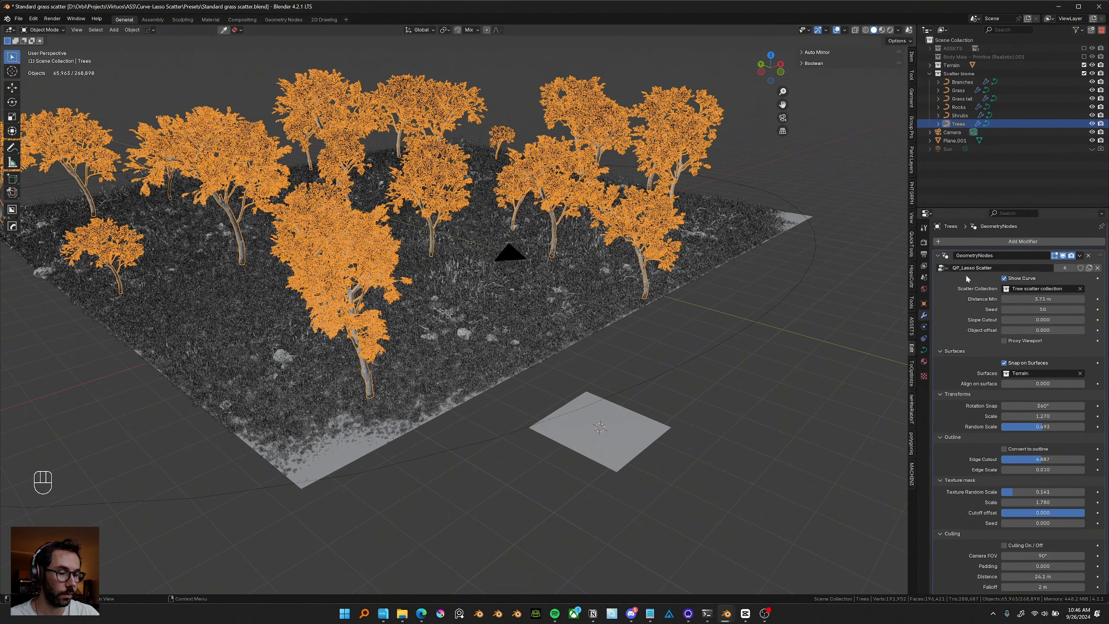
scroll(965, 546, "down", 1)
scroll(965, 547, "up", 1)
left_click(639, 430)
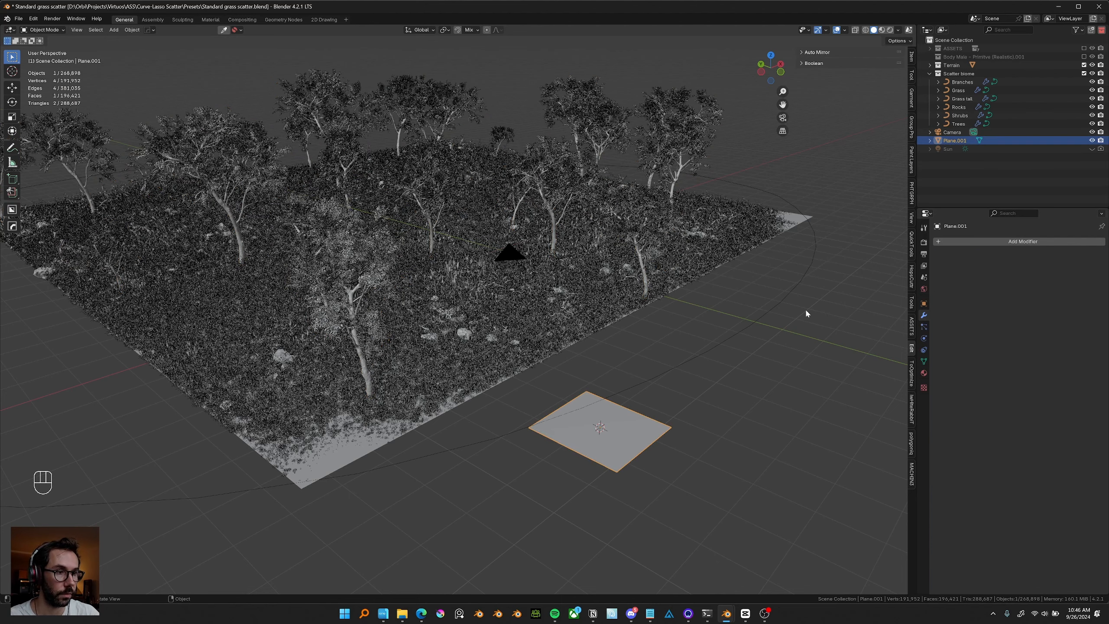
left_click(997, 242)
mouse_move(994, 246)
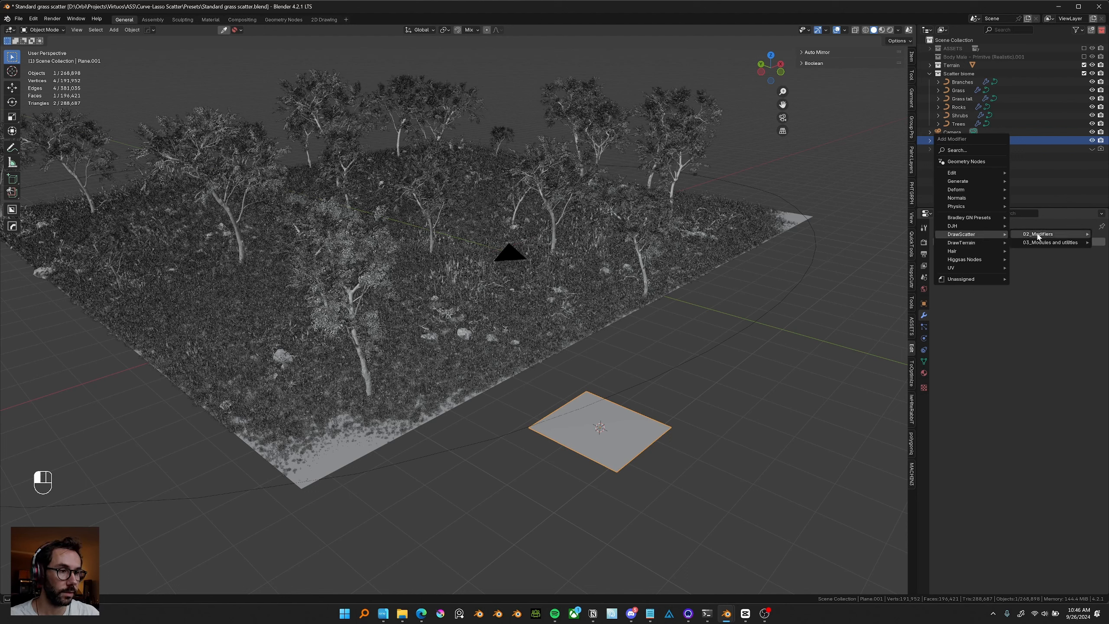
mouse_move(1039, 236)
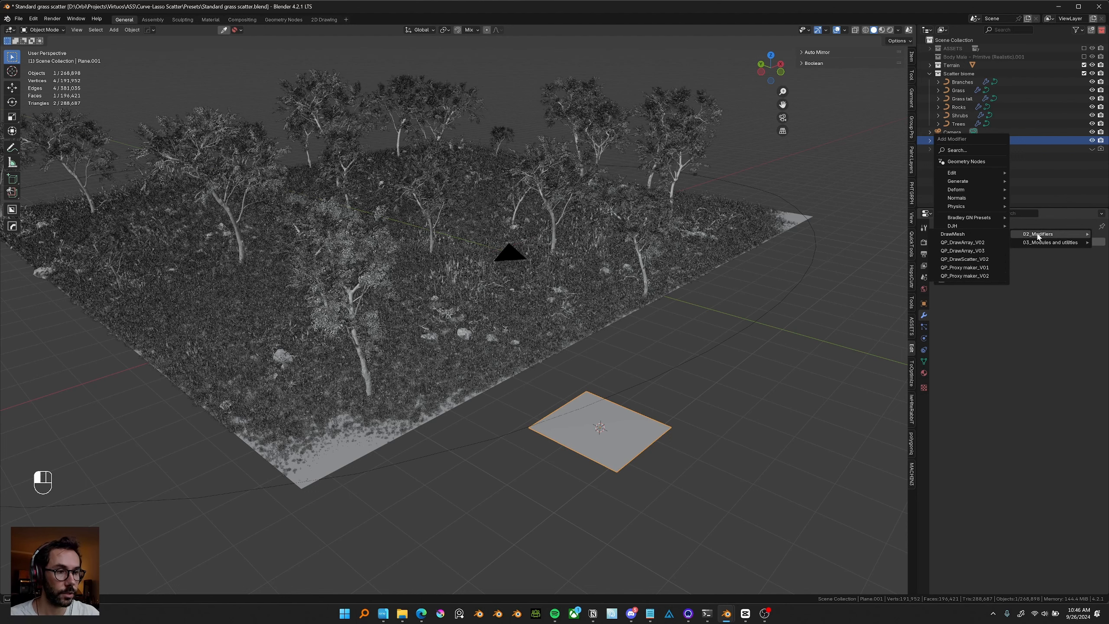
left_click(989, 260)
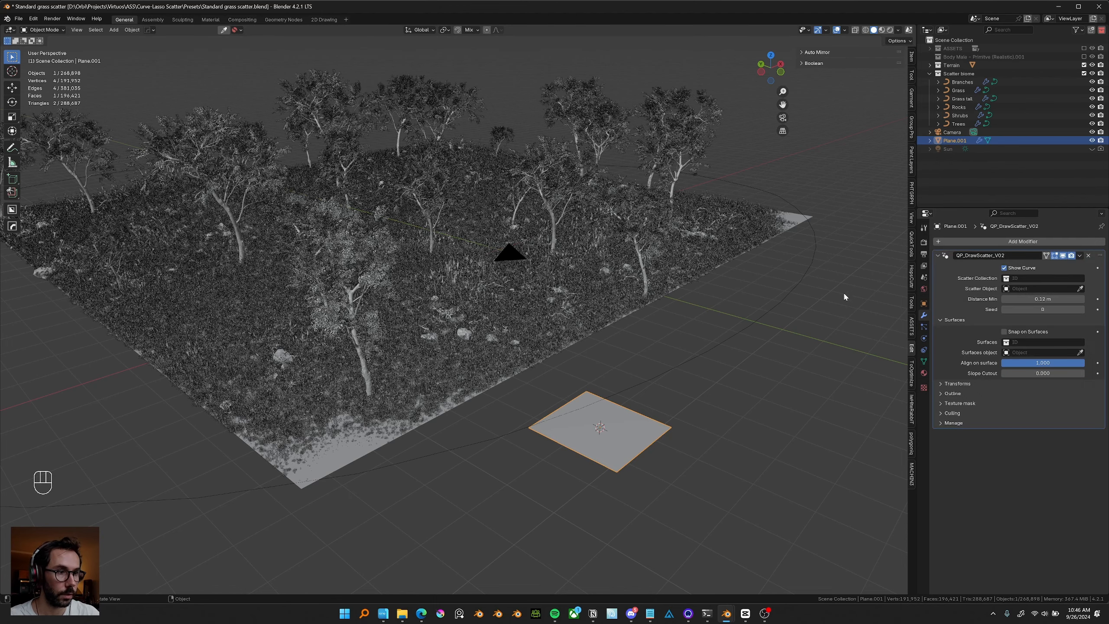
Select the Trees scatter and locate the QP_Lasso Scatter node group in the outliner's Blender File view.
left_click(643, 150)
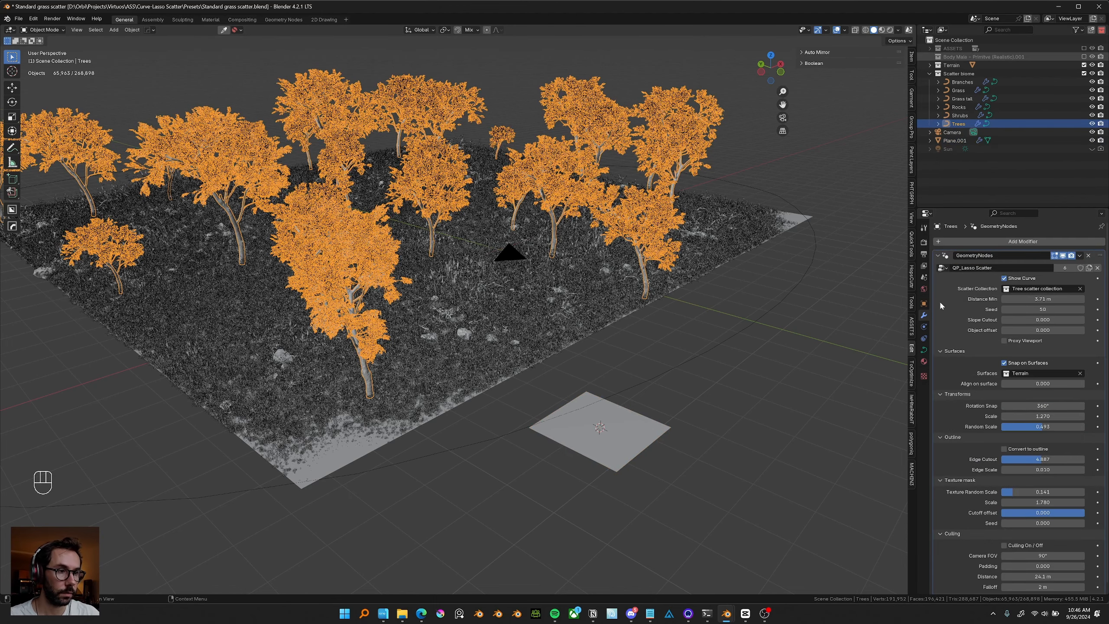
left_click(942, 30)
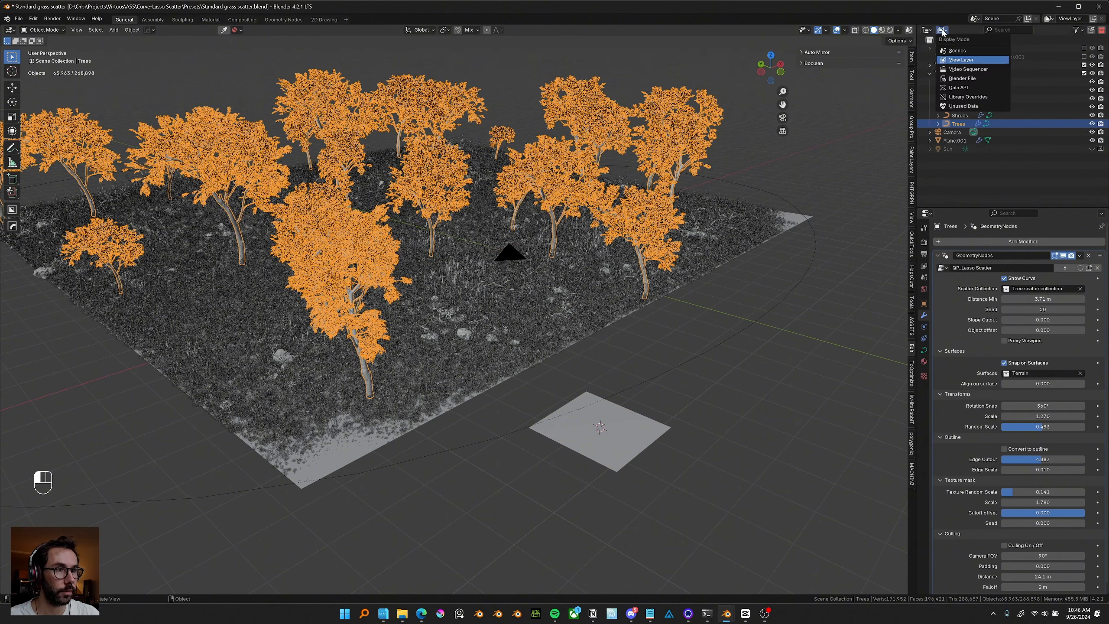
left_click(970, 79)
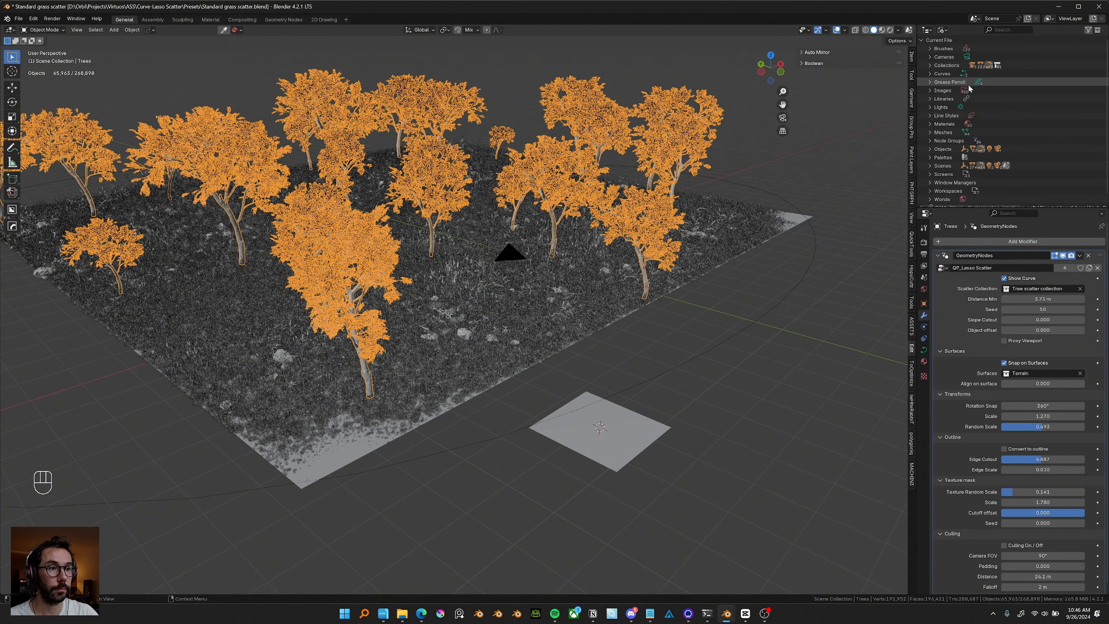
left_click(931, 140)
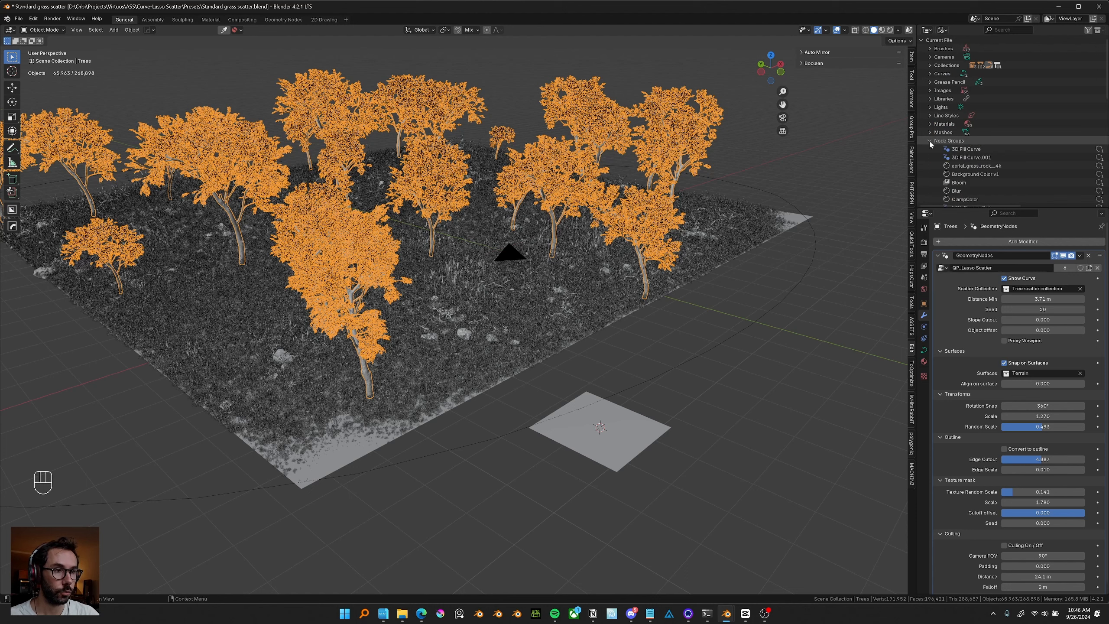
scroll(937, 139, "down", 5)
left_click(976, 168)
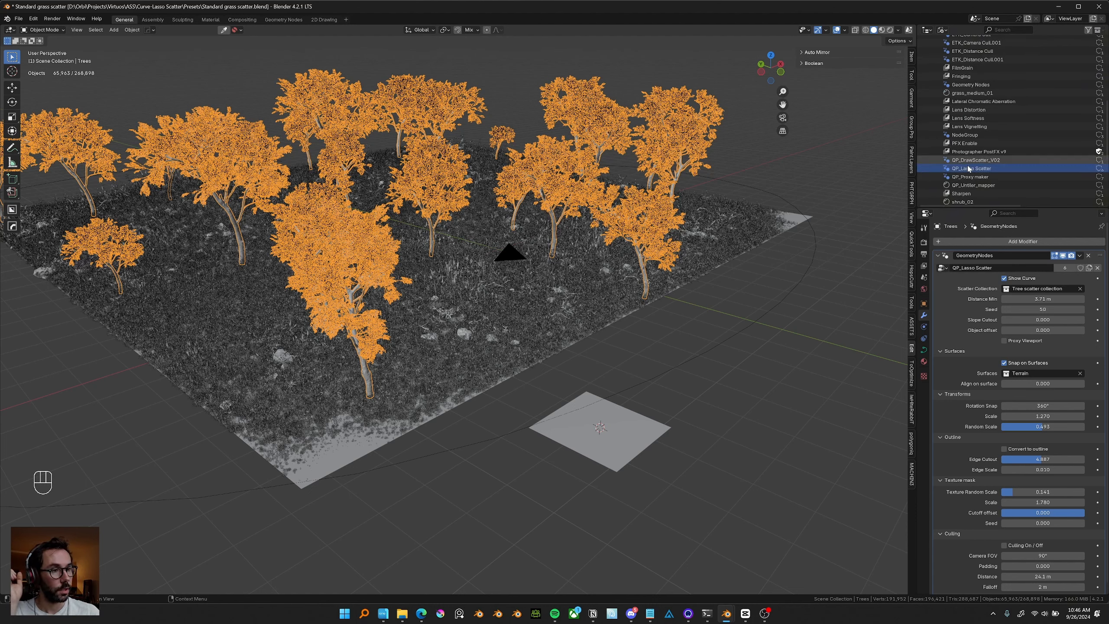
Remap all users of the QP_Lasso Scatter node group to QP_DrawScatter_V02.
right_click(961, 171)
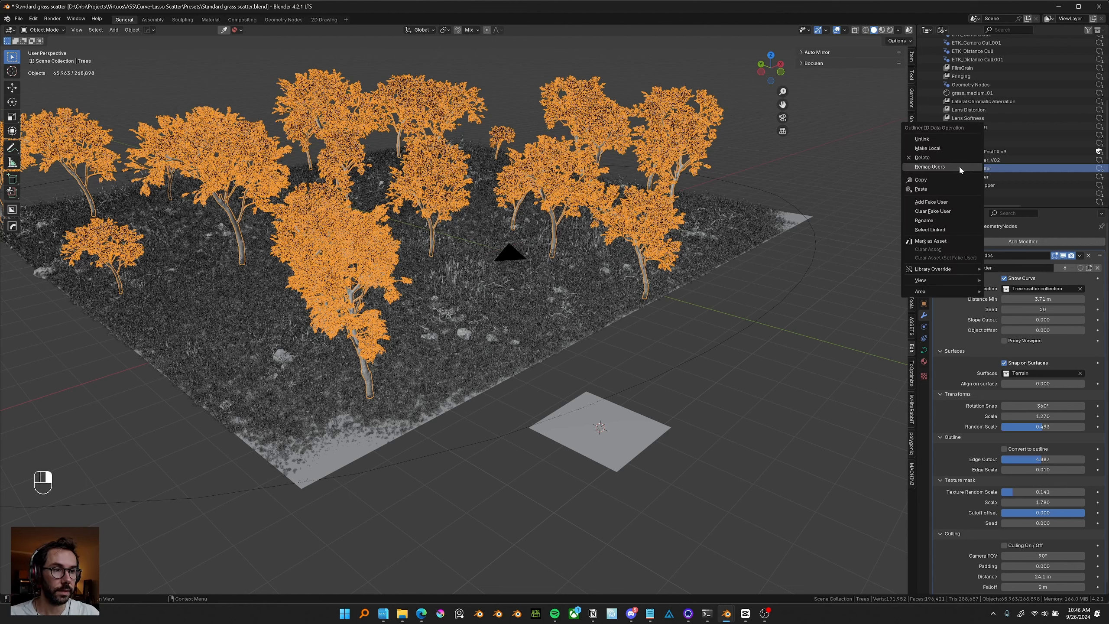
left_click(957, 167)
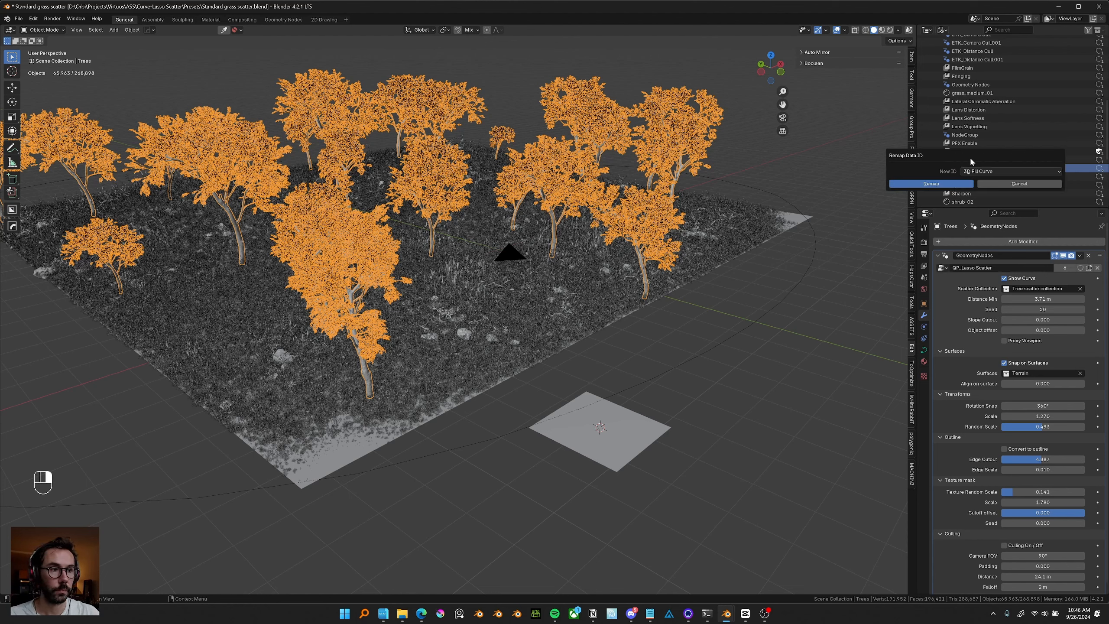
left_click_drag(969, 156, 775, 160)
left_click(801, 179)
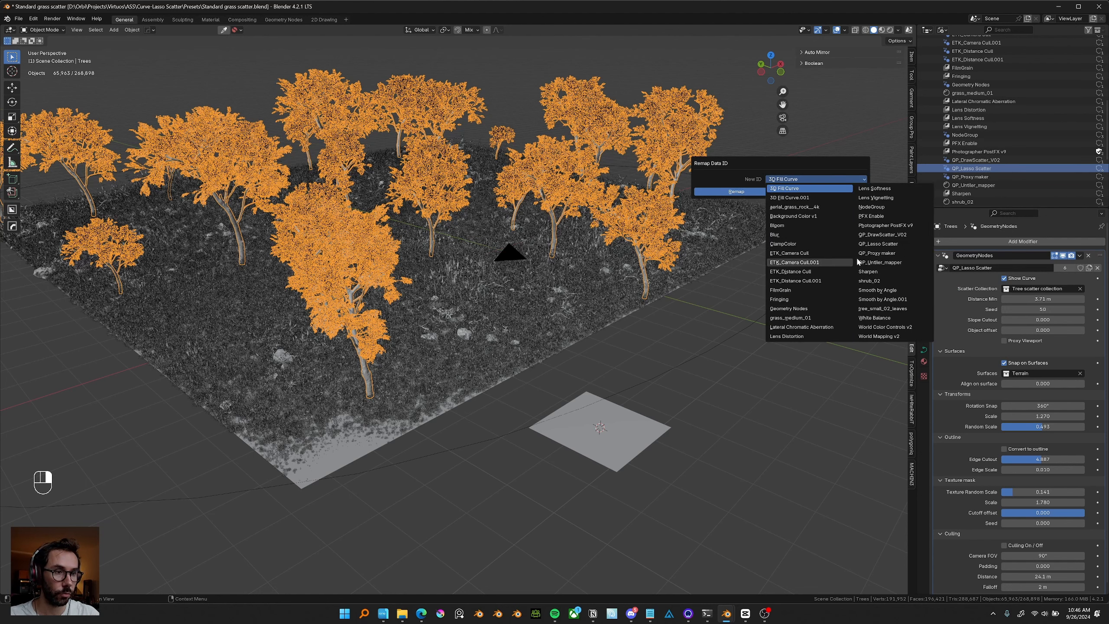
left_click(887, 236)
left_click(736, 192)
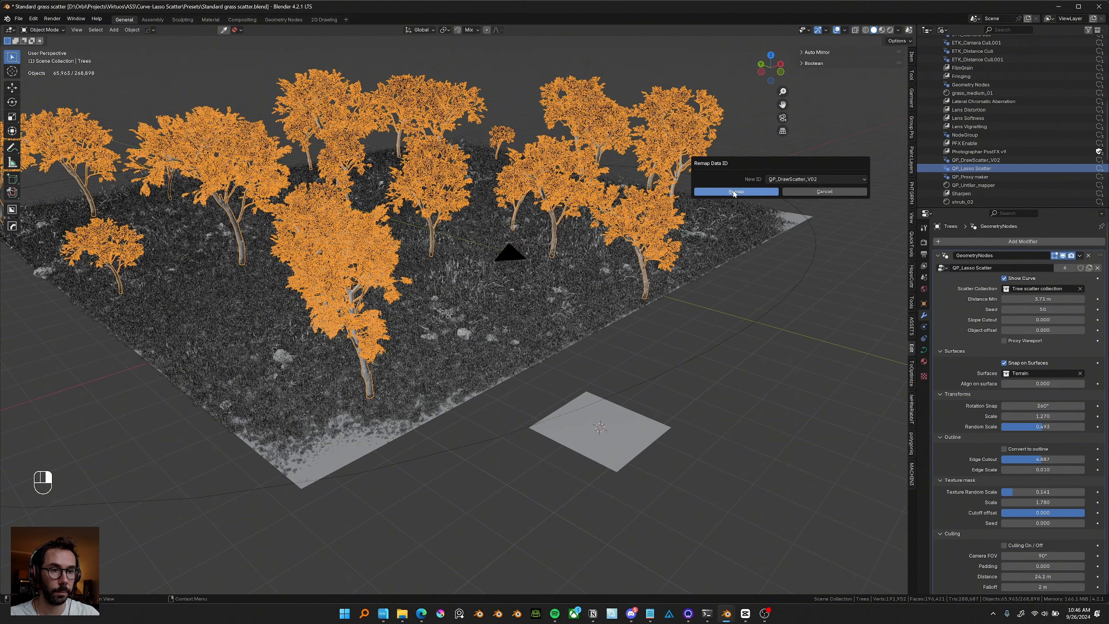
Orbit around the scene and inspect the tree and grass scatters after the remap.
middle_click_drag(650, 225, 560, 278)
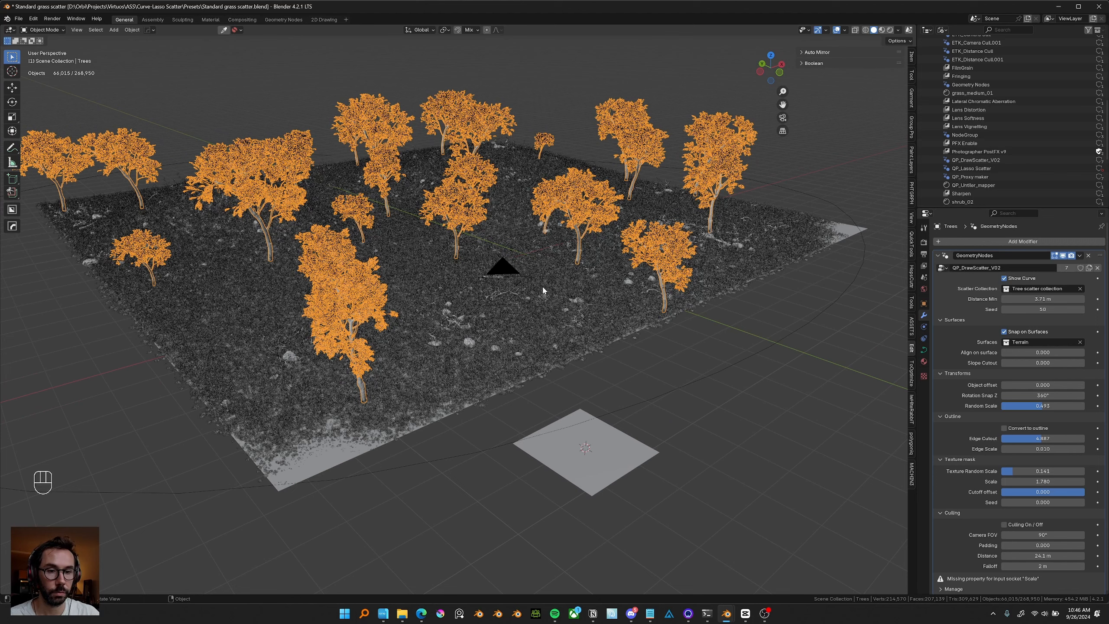
left_click(565, 281)
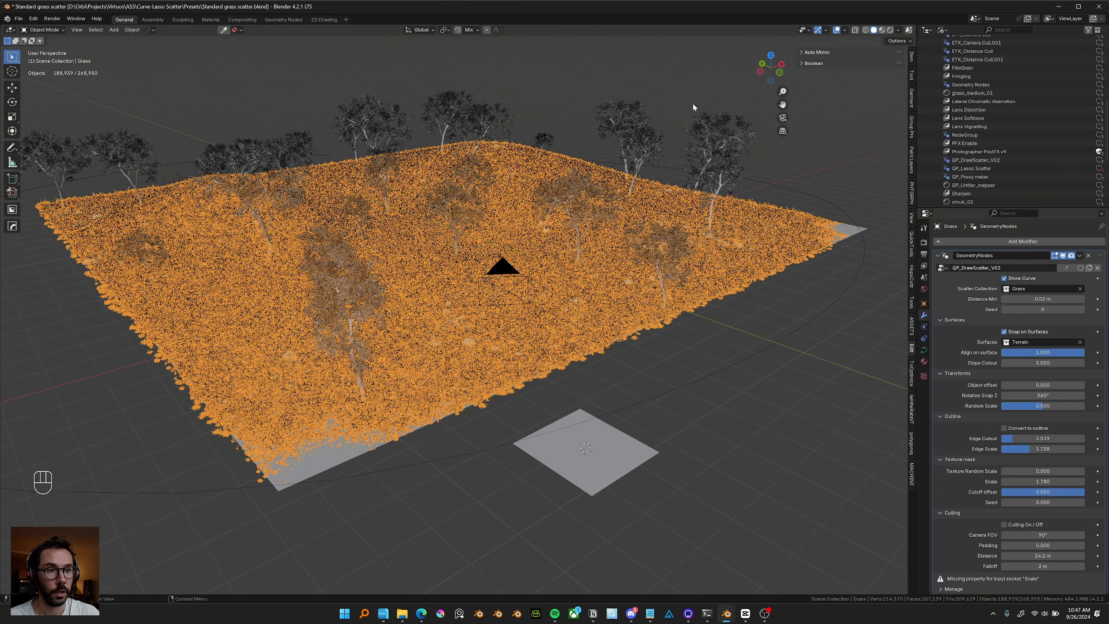
left_click_drag(527, 293, 529, 290)
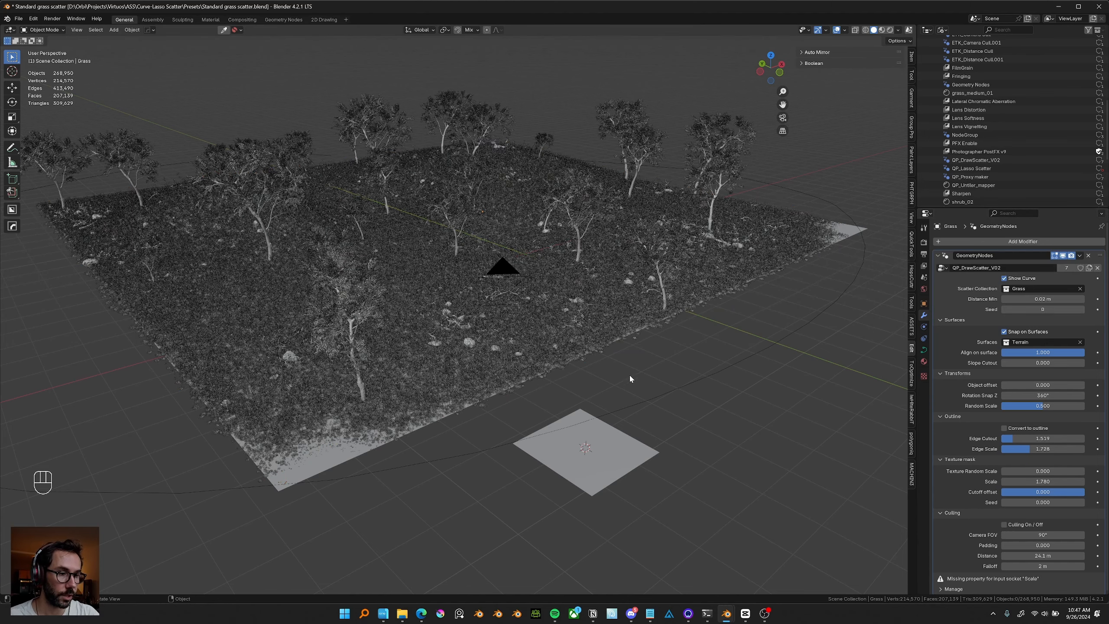
middle_click_drag(629, 374, 705, 178)
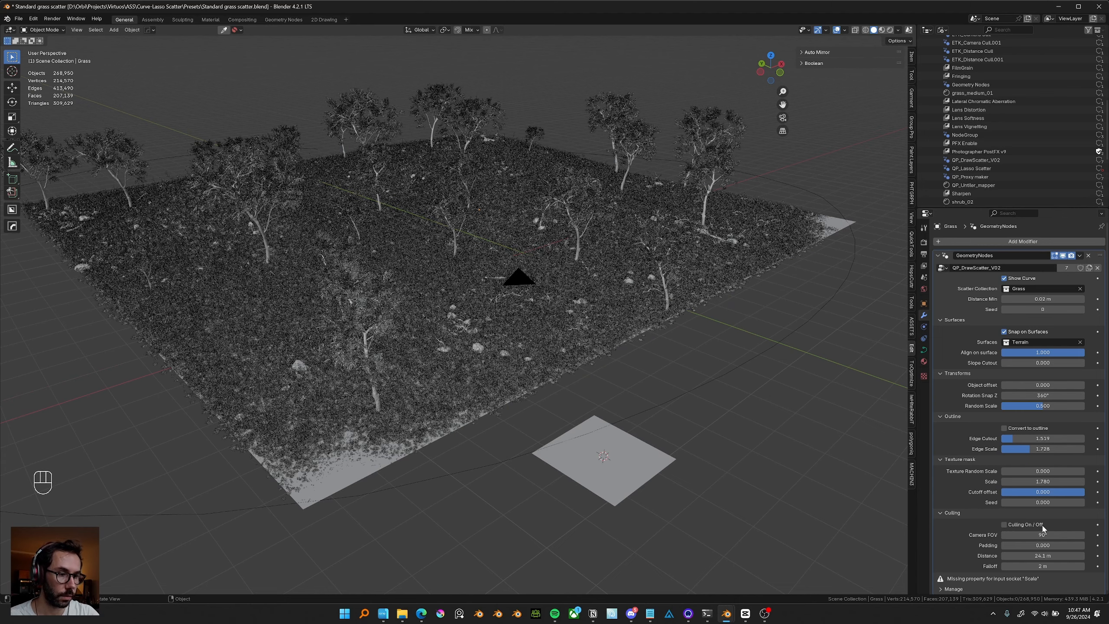
key("ctrl+z")
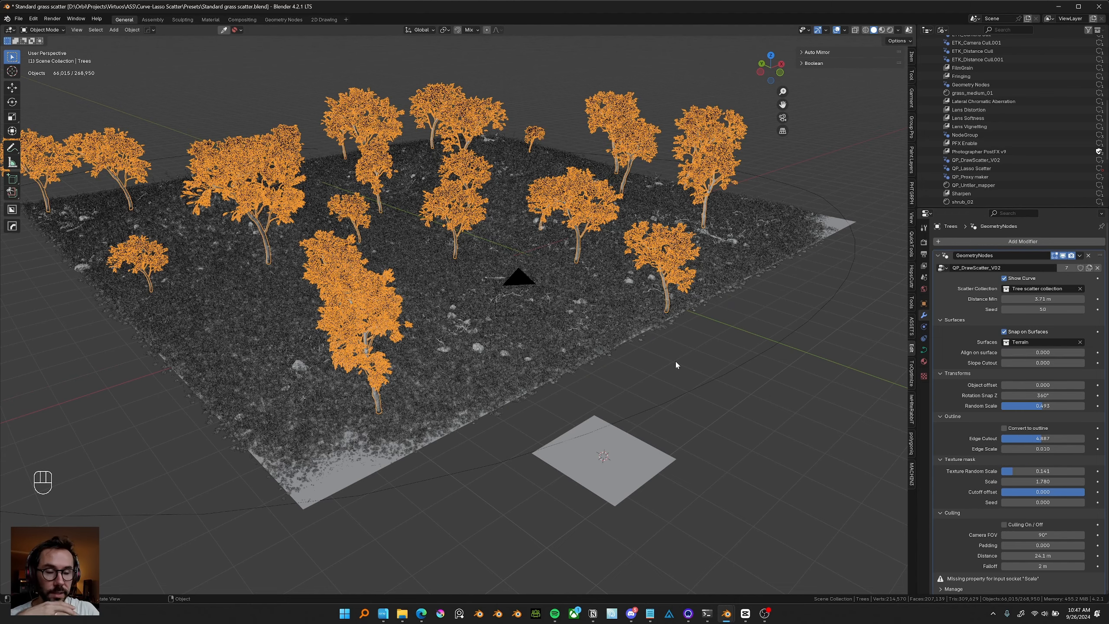
middle_click_drag(519, 328, 647, 363)
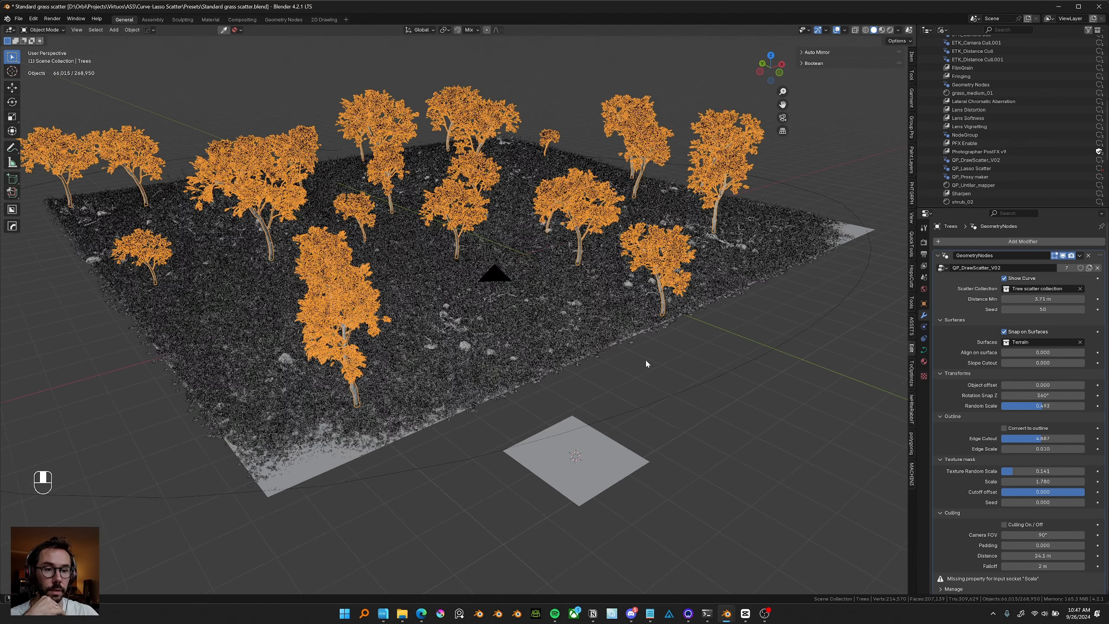